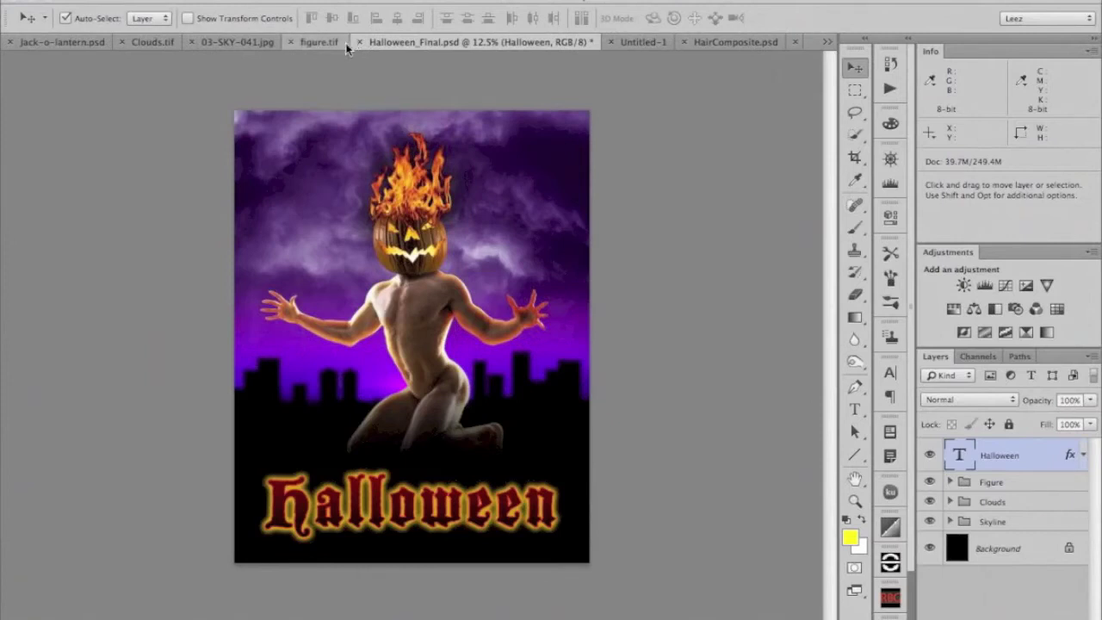
# Step: Toggle the visibility of Layer 1 in Squares.psd to compare its tinted squares with the neutral Background layer
pyautogui.click(827, 43)
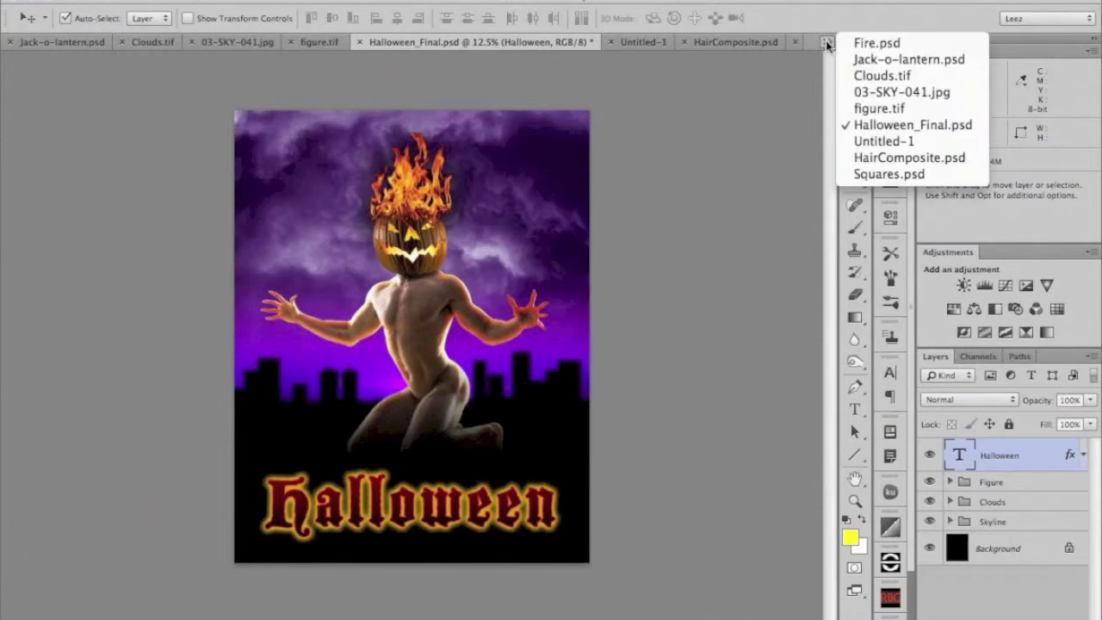
pyautogui.click(895, 176)
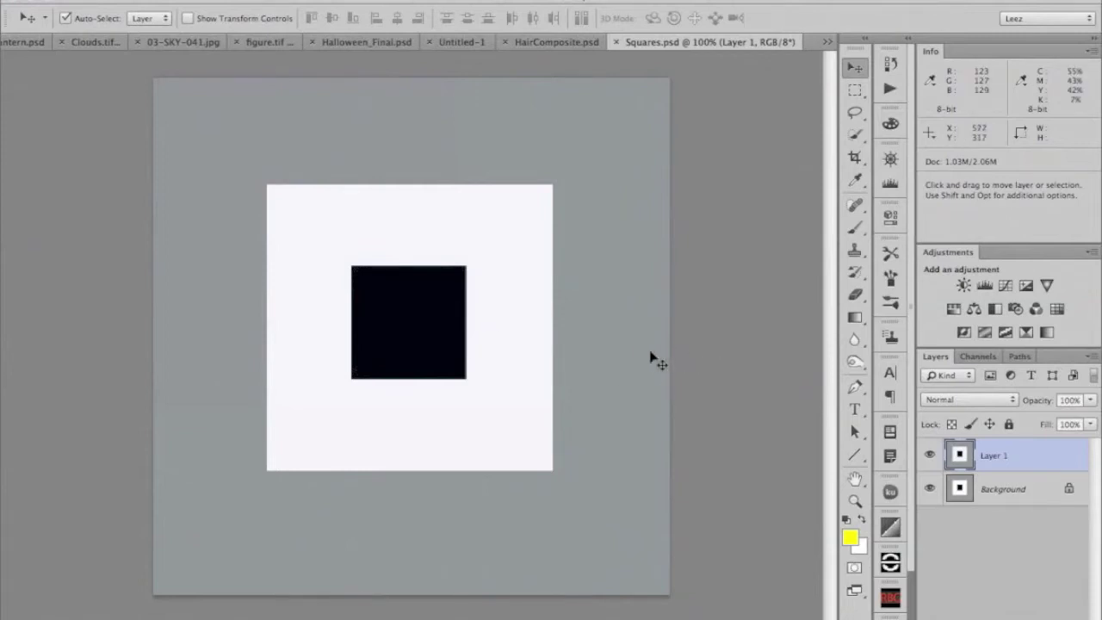
pyautogui.click(930, 457)
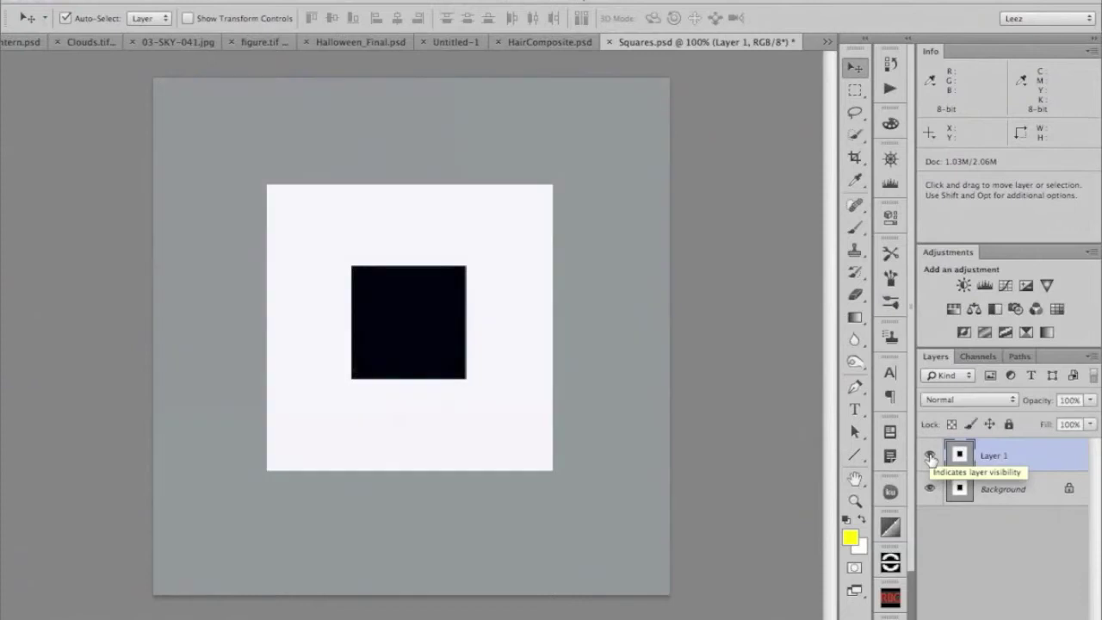
pyautogui.click(931, 456)
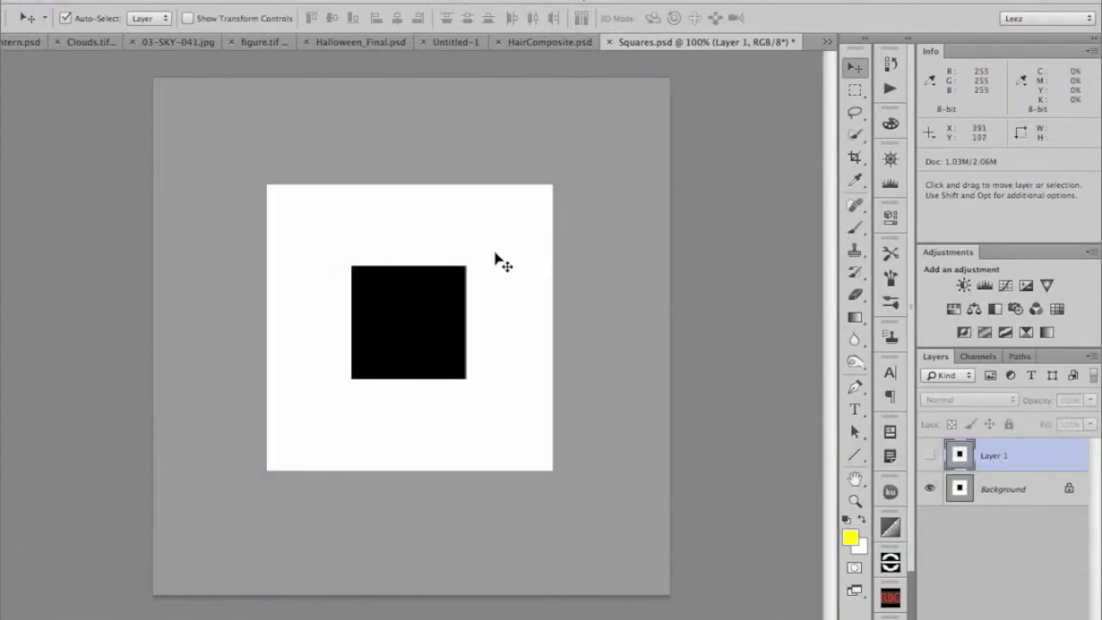
pyautogui.click(930, 457)
pyautogui.click(930, 458)
pyautogui.click(930, 459)
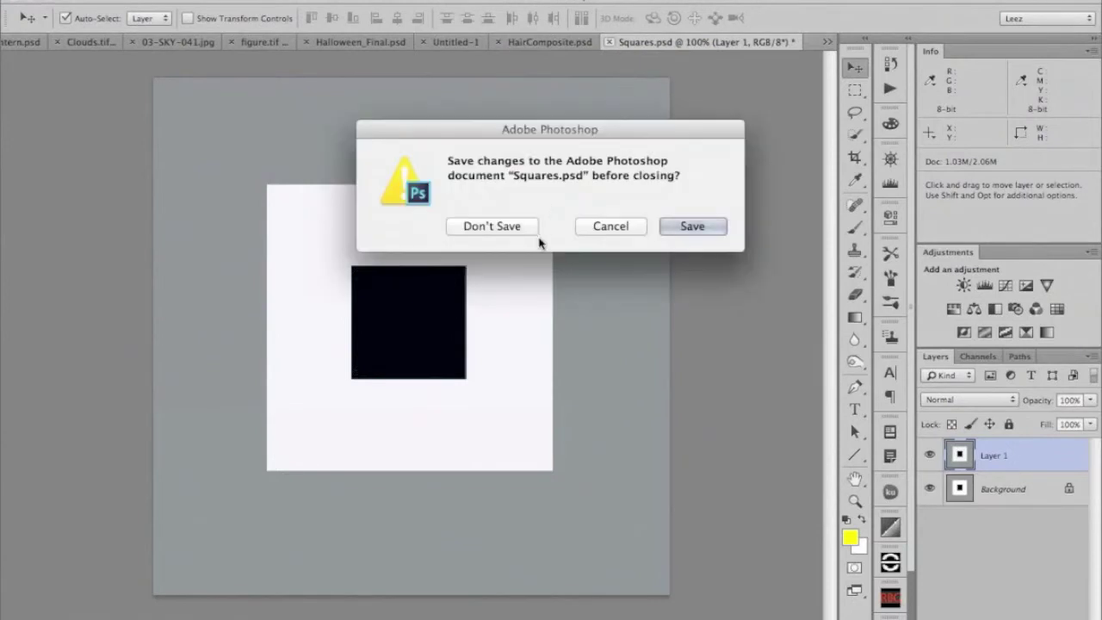
# Step: Close Squares.psd without saving and inspect the woman's curly hair in HairComposite.psd at 50% magnification
pyautogui.click(500, 226)
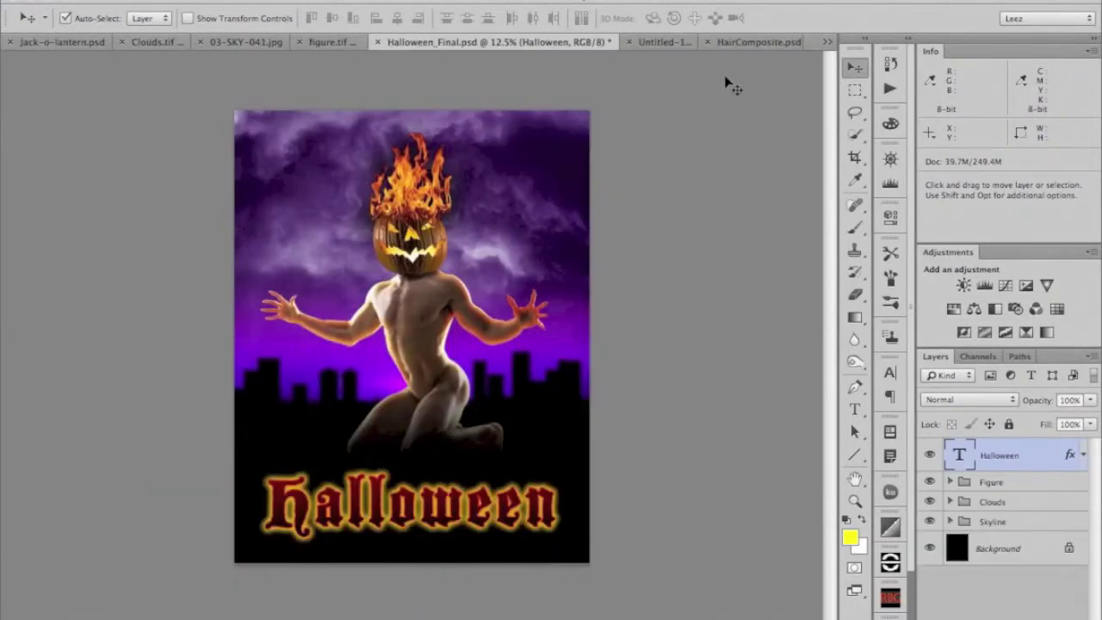
pyautogui.click(762, 45)
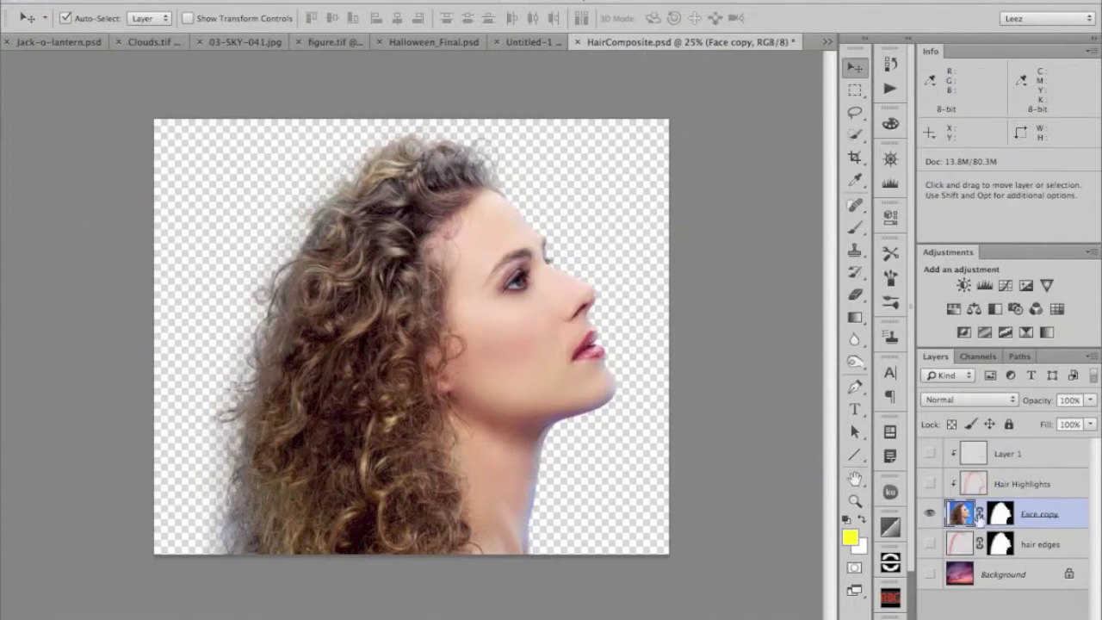
pyautogui.press('space')
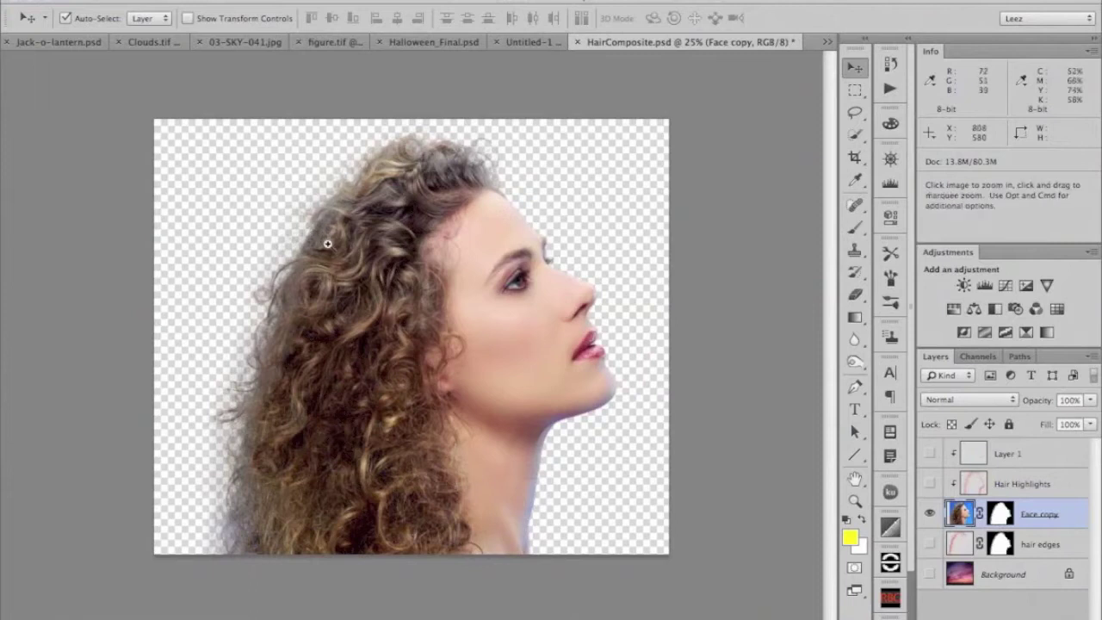
pyautogui.keyDown('super'); pyautogui.click(324, 239); pyautogui.keyUp('super')
pyautogui.keyDown('super'); pyautogui.click(327, 247); pyautogui.keyUp('super')
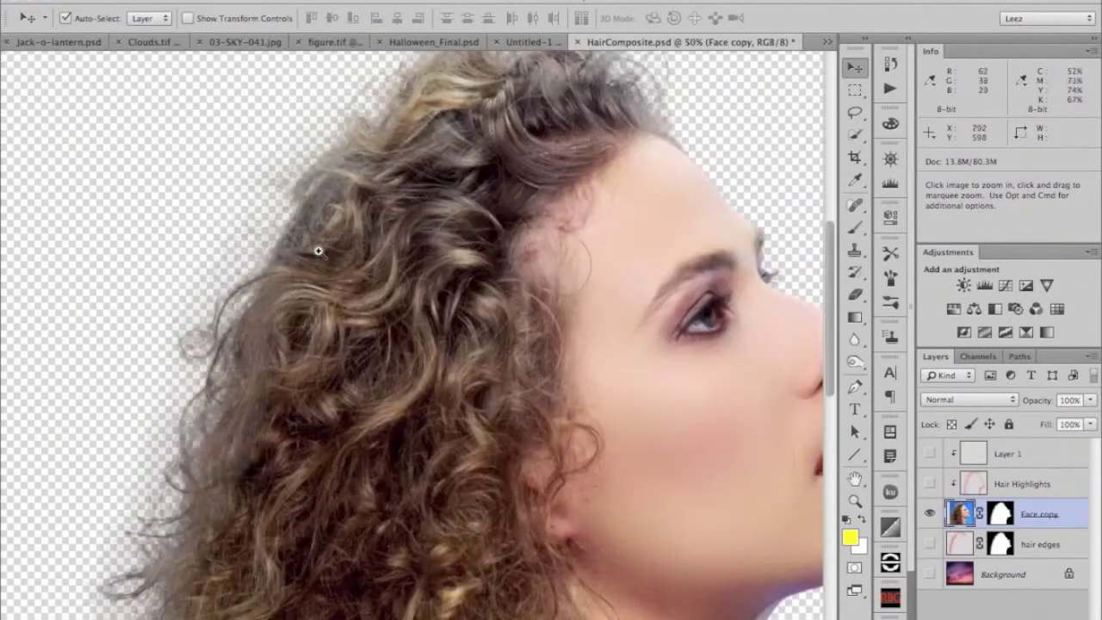
pyautogui.moveTo(438, 206); pyautogui.dragTo(387, 238)
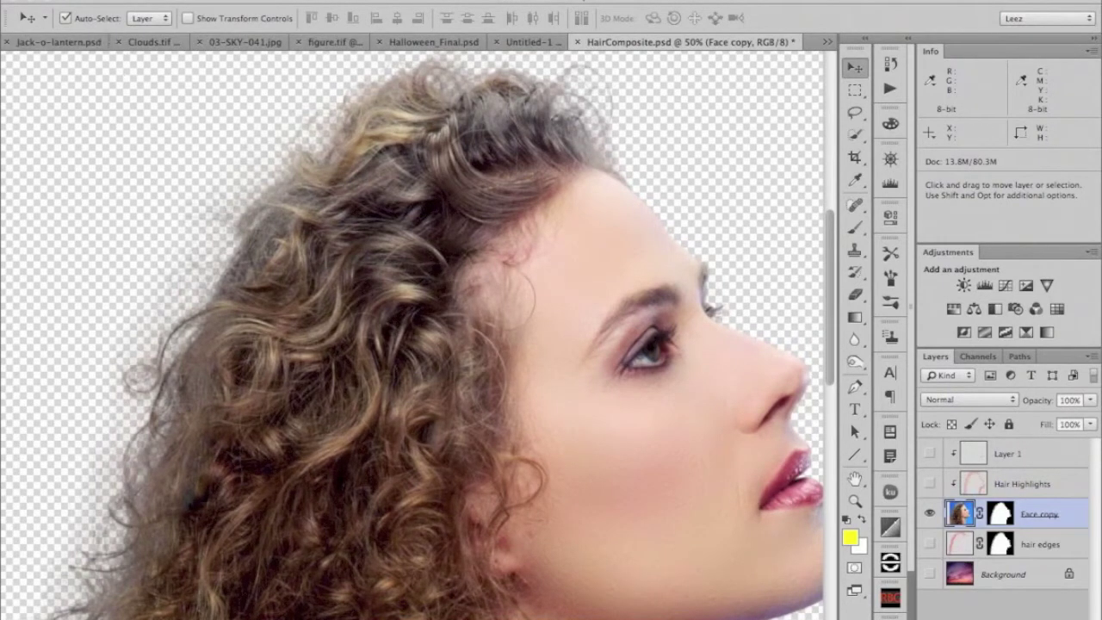
# Step: Open the Transparency & Gamut preferences
pyautogui.click(74, 0)
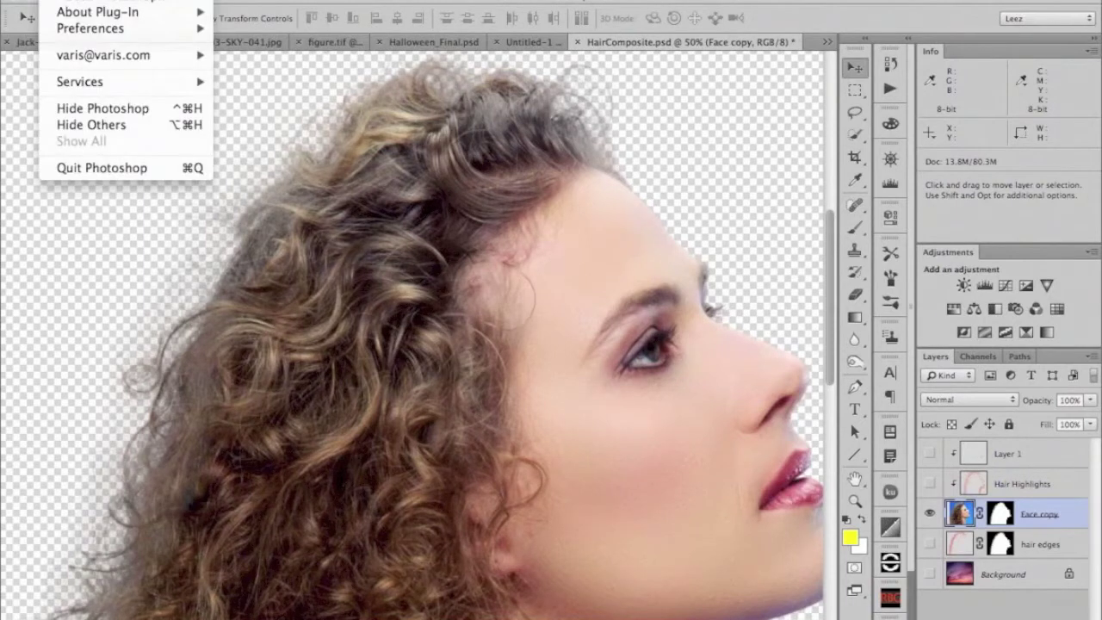
pyautogui.moveTo(79, 31)
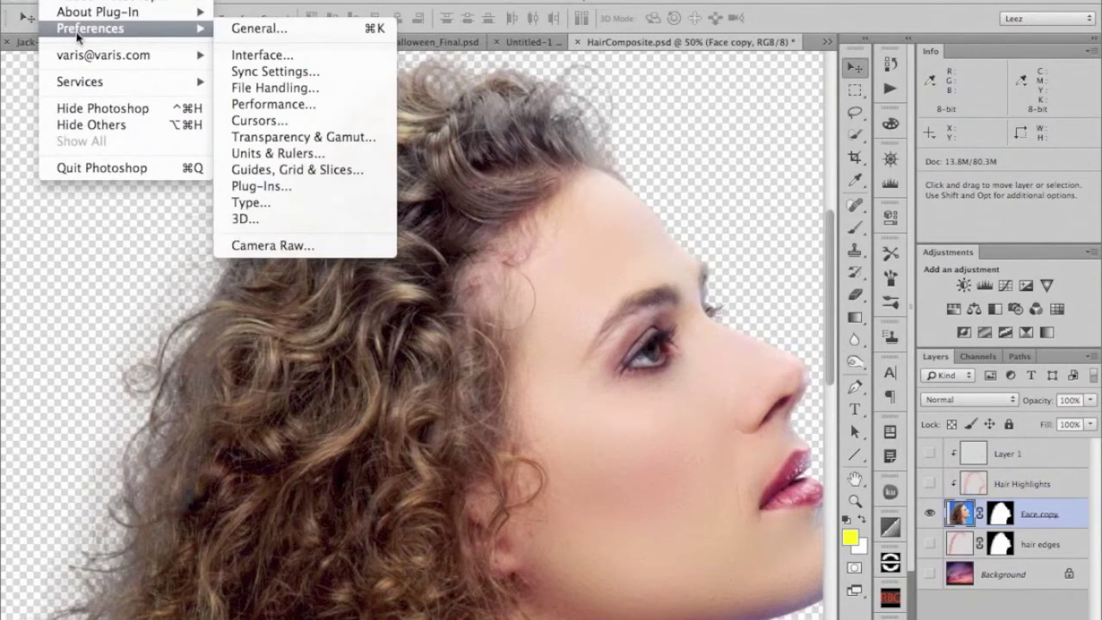
pyautogui.click(360, 138)
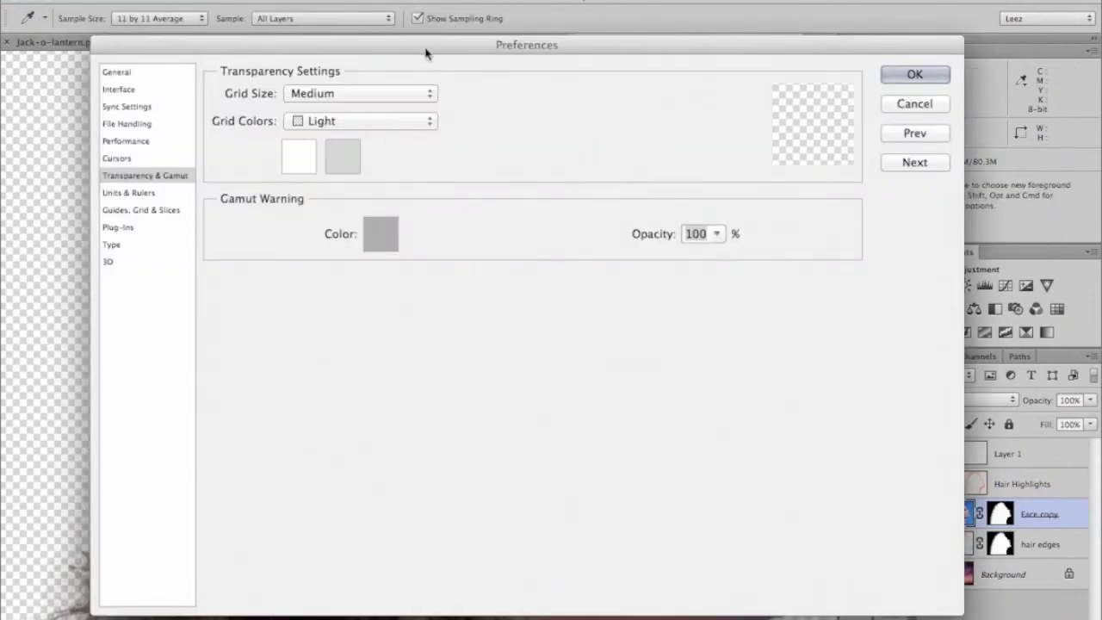
pyautogui.moveTo(426, 50); pyautogui.dragTo(473, 48)
# Step: Try the Small grid size and the Medium grid colors for transparency, restoring Medium size and Light colors after each trial
pyautogui.click(398, 93)
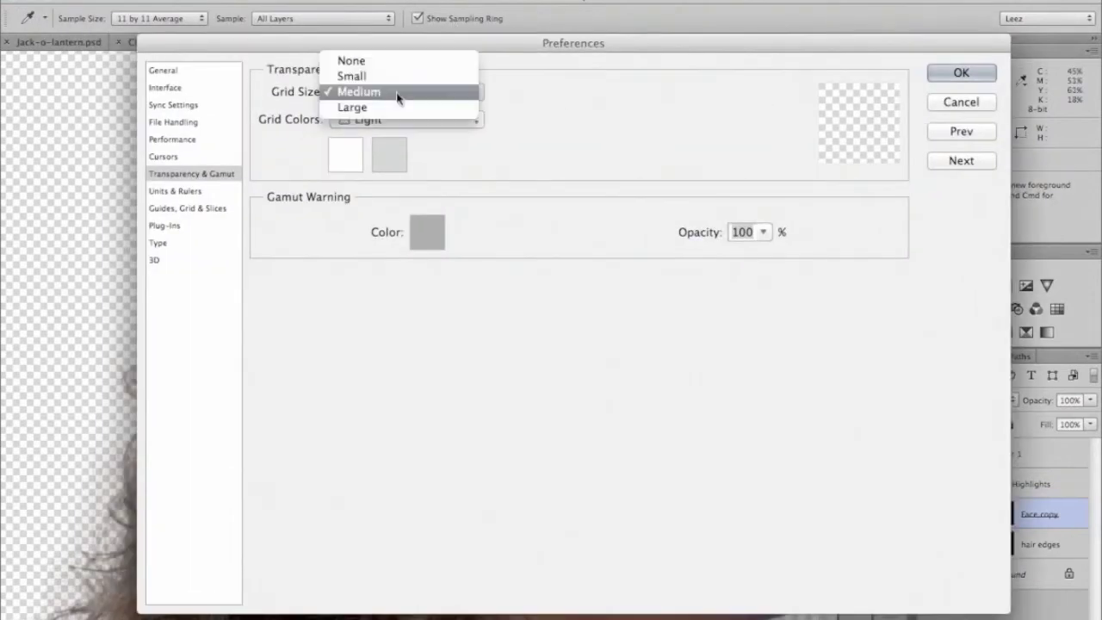
pyautogui.click(391, 80)
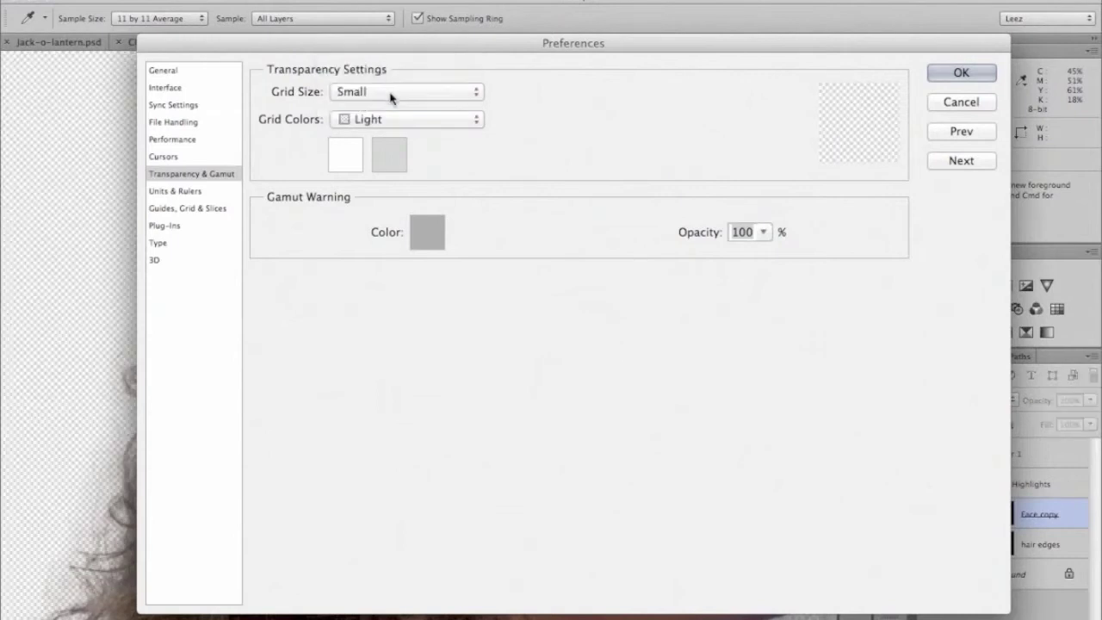
pyautogui.click(388, 93)
pyautogui.click(384, 101)
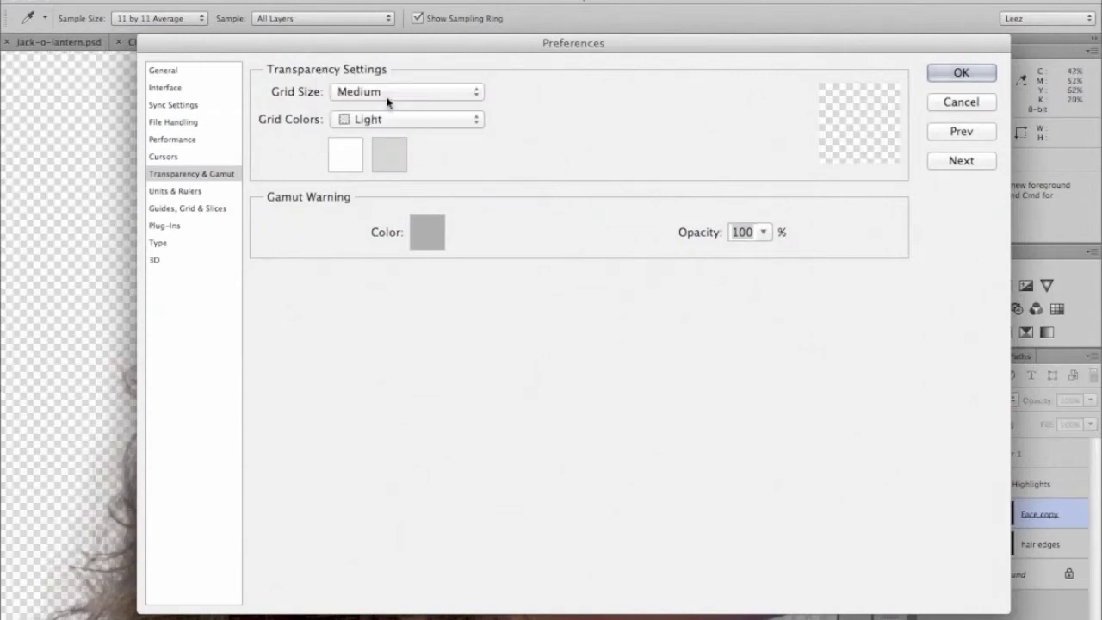
pyautogui.click(386, 119)
pyautogui.click(385, 134)
pyautogui.click(386, 120)
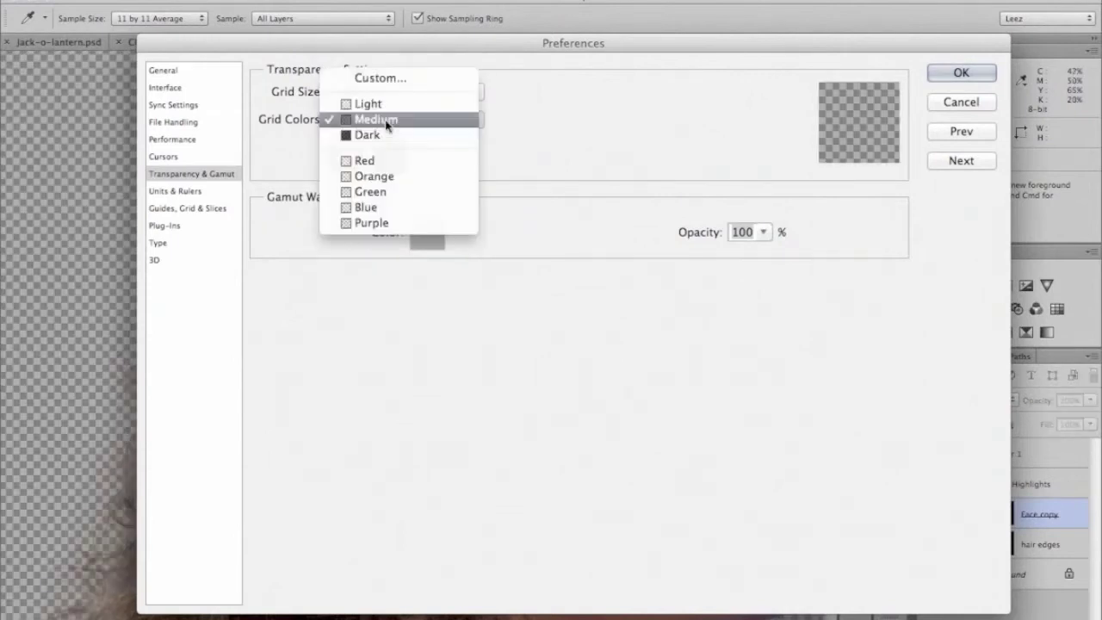
pyautogui.click(386, 102)
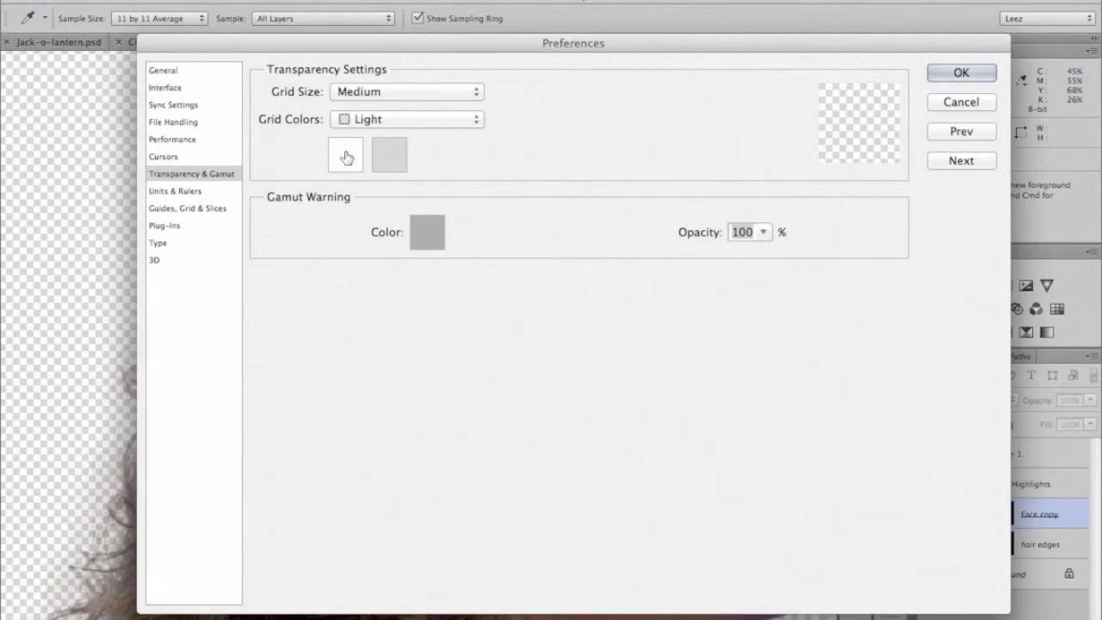
# Step: Set the first transparency grid color to the light grey d1d1d1 and apply the preferences
pyautogui.click(344, 157)
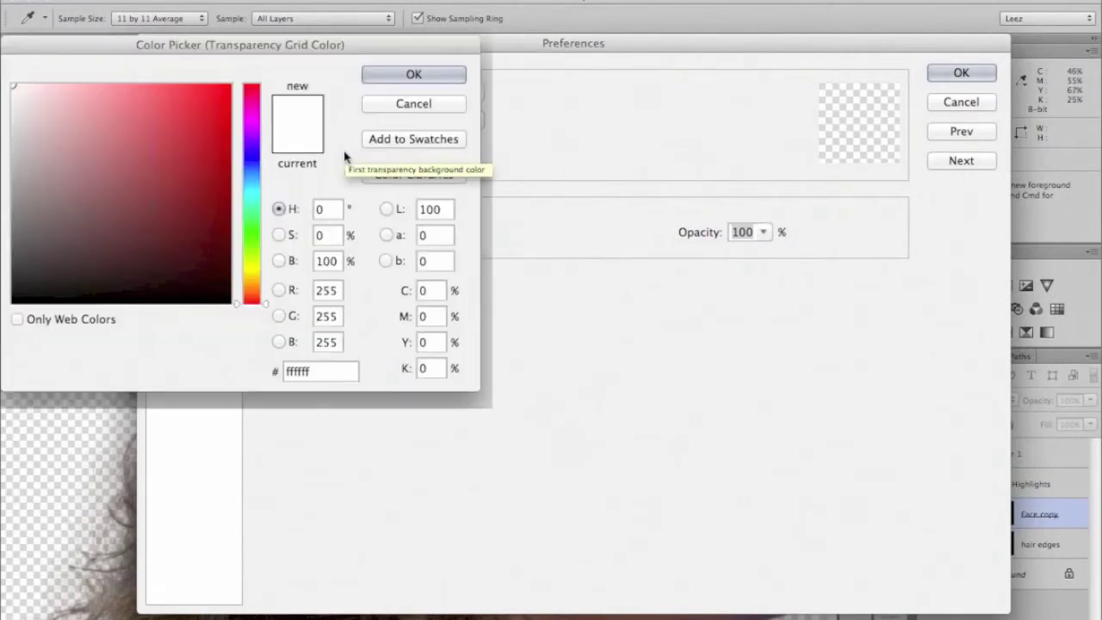
pyautogui.moveTo(301, 44); pyautogui.dragTo(753, 47)
pyautogui.click(452, 101)
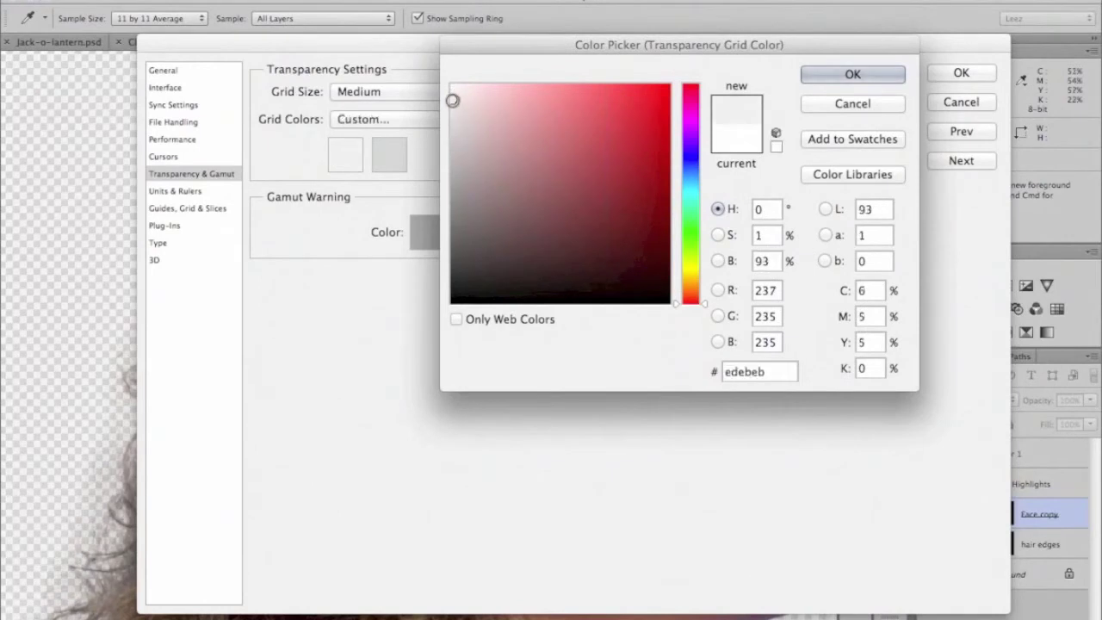
pyautogui.click(452, 108)
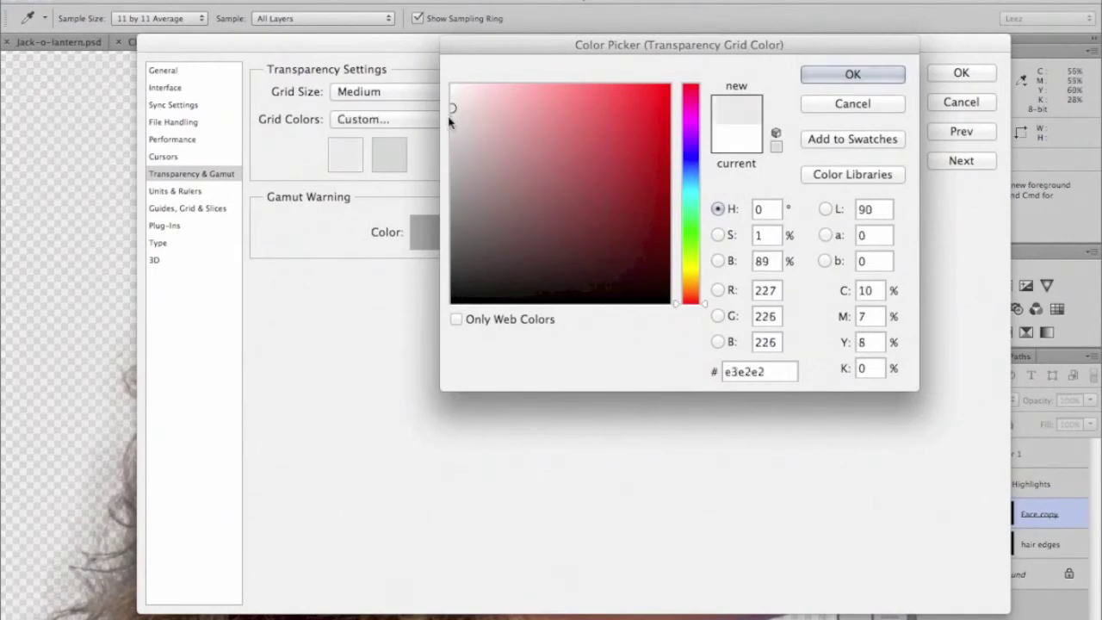
pyautogui.click(449, 123)
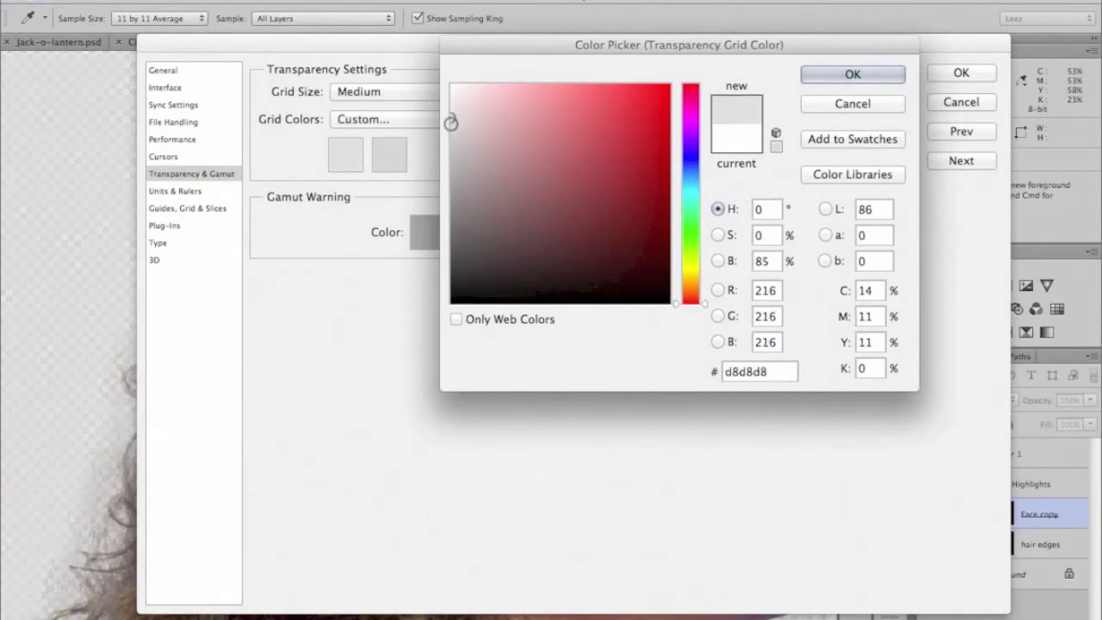
pyautogui.click(452, 126)
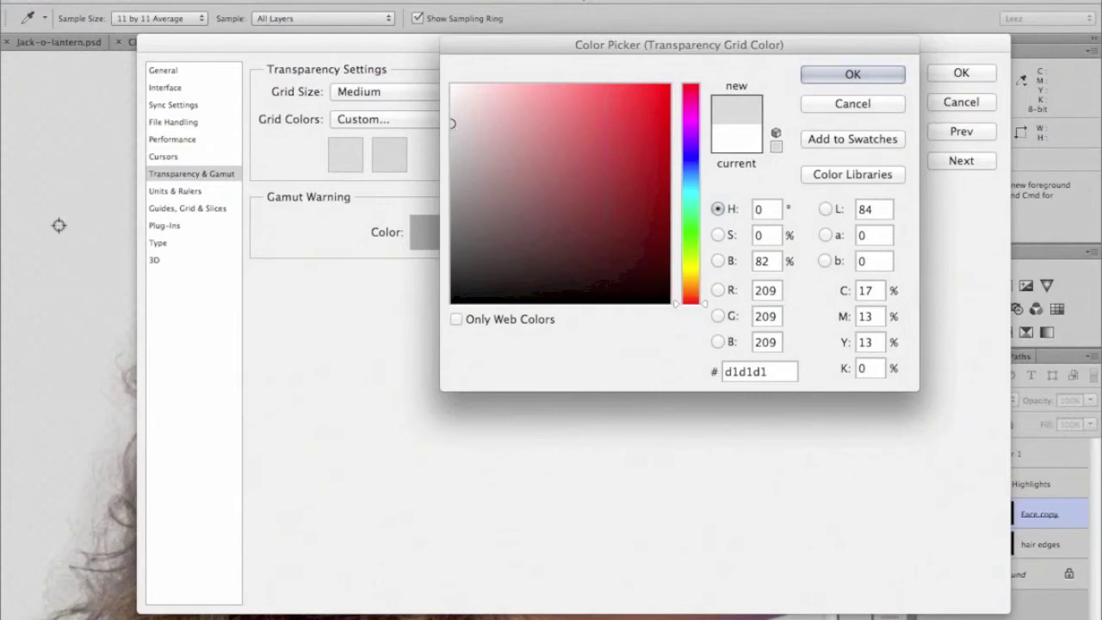
pyautogui.click(832, 79)
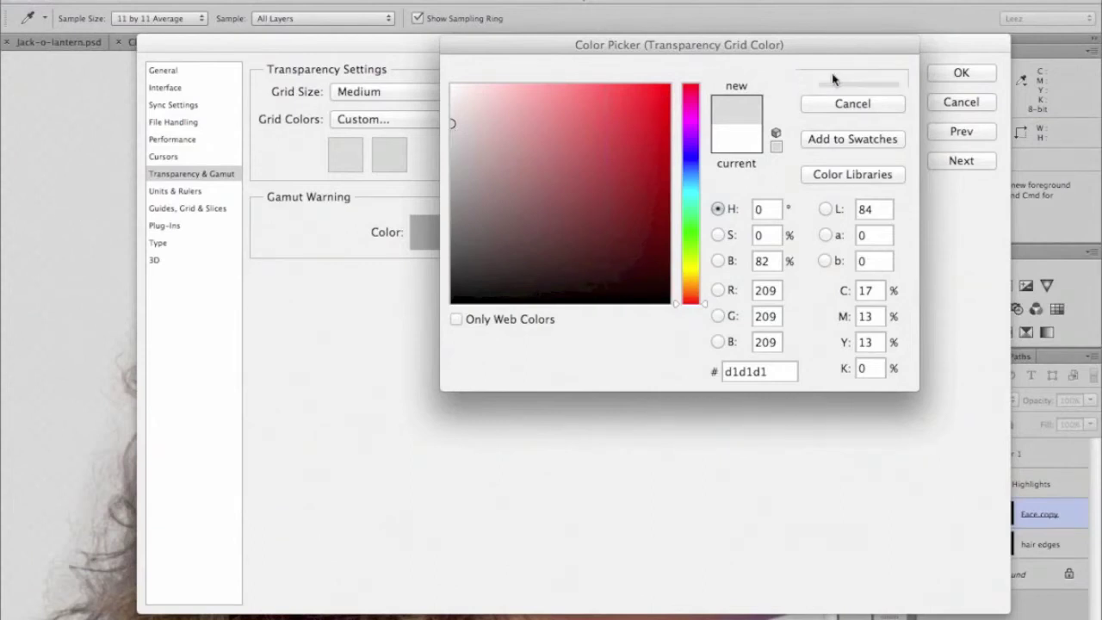
pyautogui.click(958, 73)
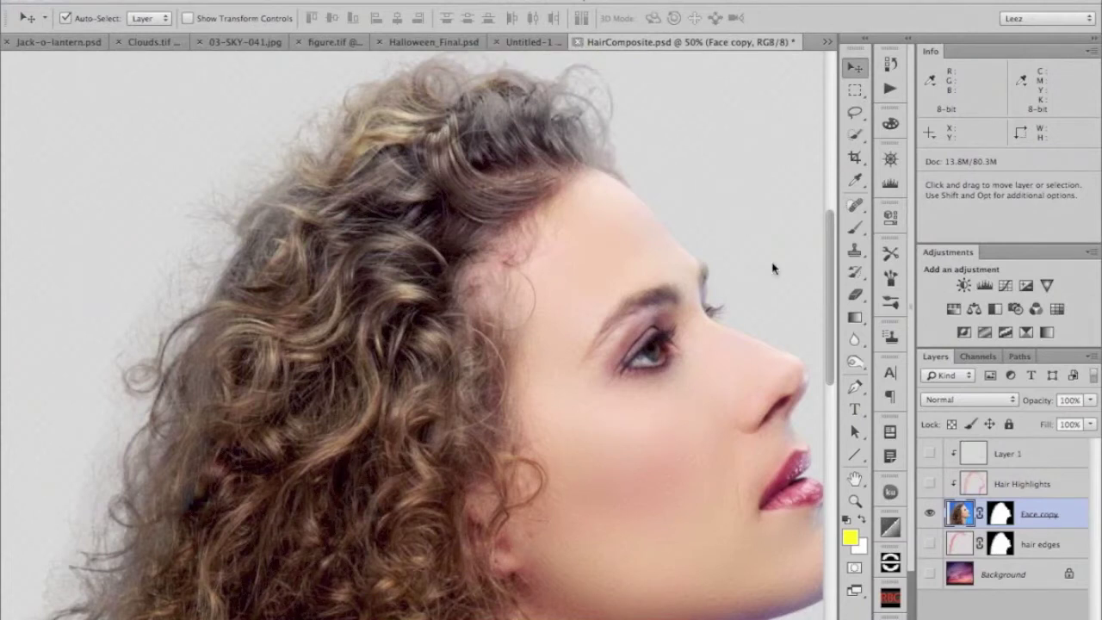
# Step: Close HairComposite.psd without saving, and briefly show the Halloween text layer in the Untitled-1 document before hiding it again
pyautogui.press('super+w')
pyautogui.click(483, 225)
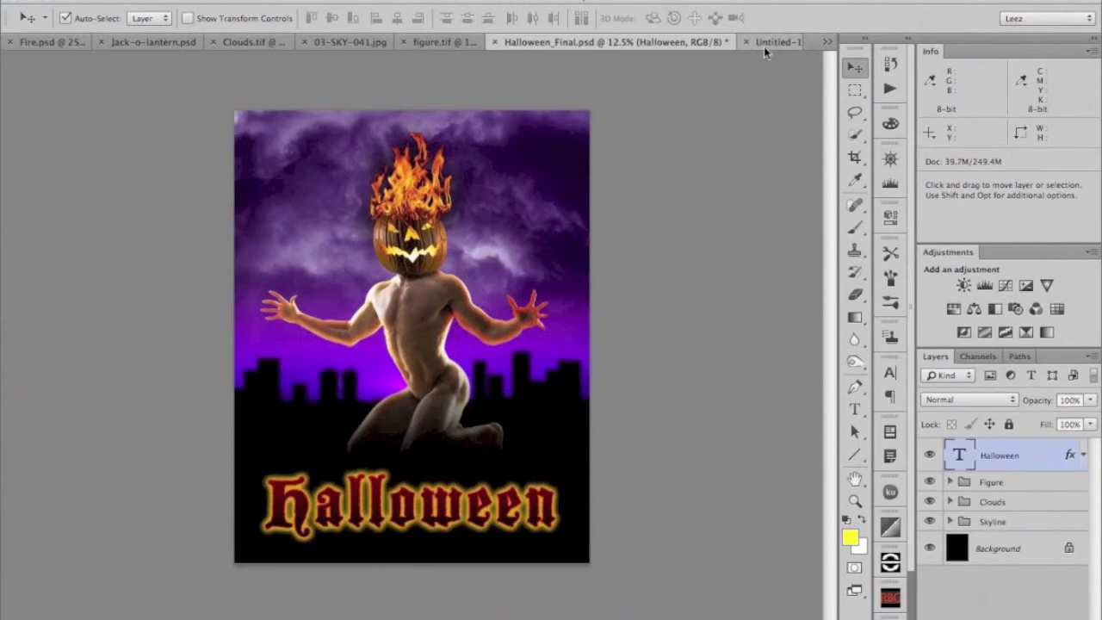
pyautogui.click(764, 47)
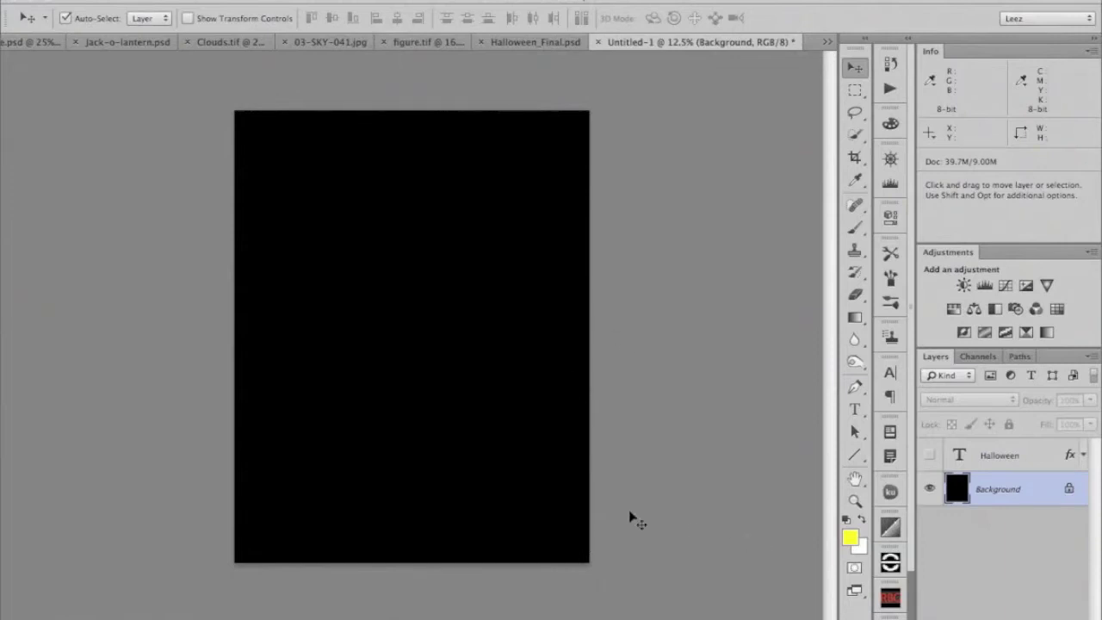
pyautogui.click(929, 456)
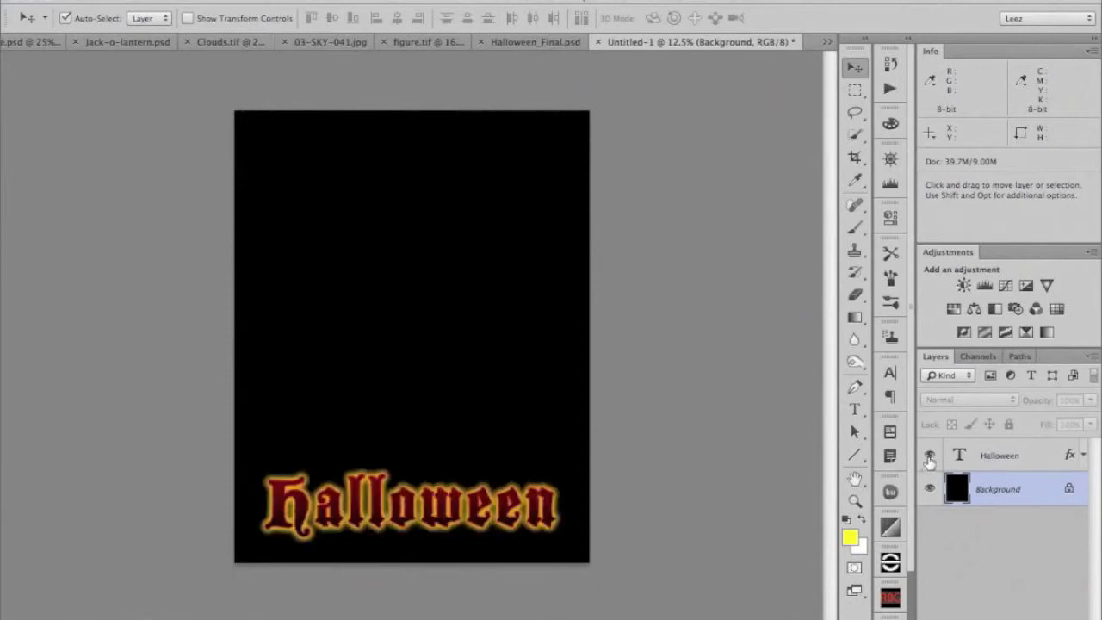
pyautogui.click(929, 456)
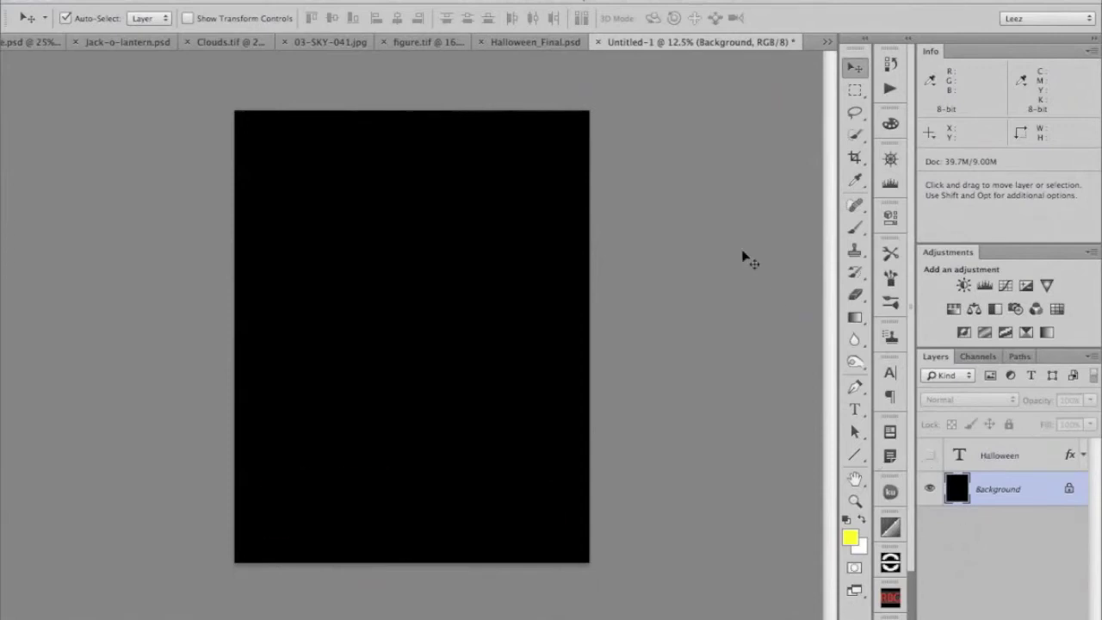
# Step: Select the entire grey backdrop around the kneeling man on the figure copy layer of figure.tif with the Magic Wand tool
pyautogui.click(411, 41)
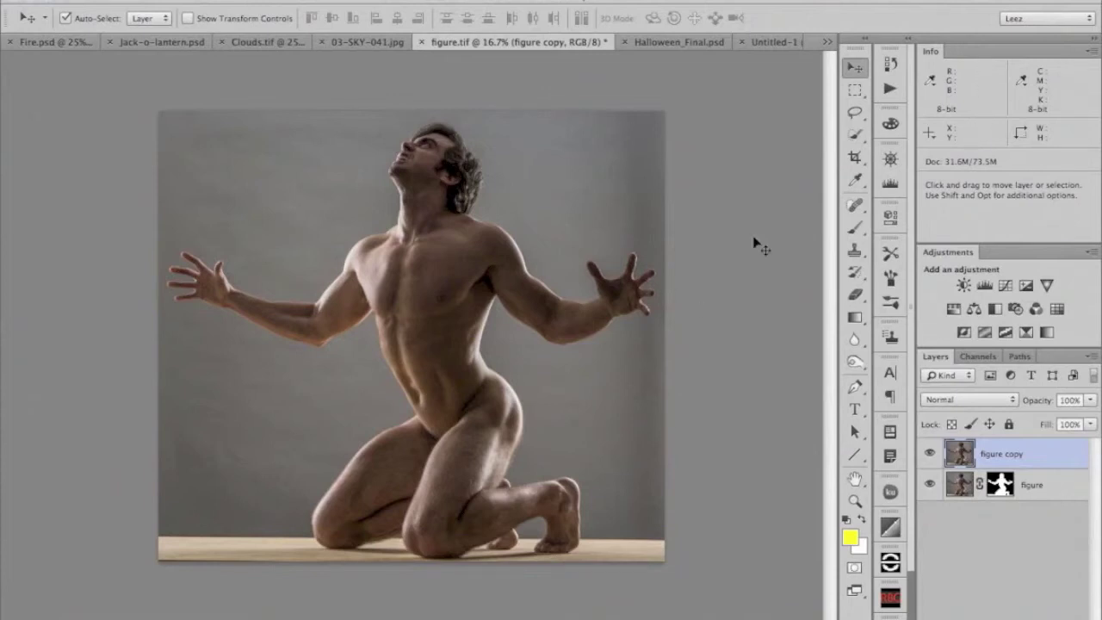
pyautogui.click(857, 136)
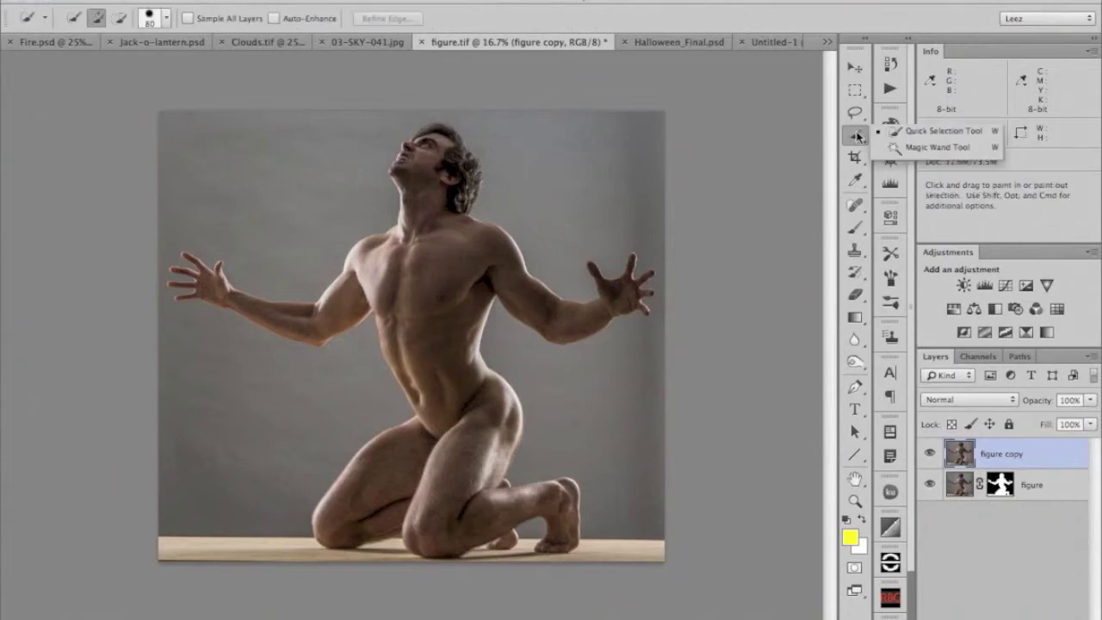
pyautogui.click(937, 147)
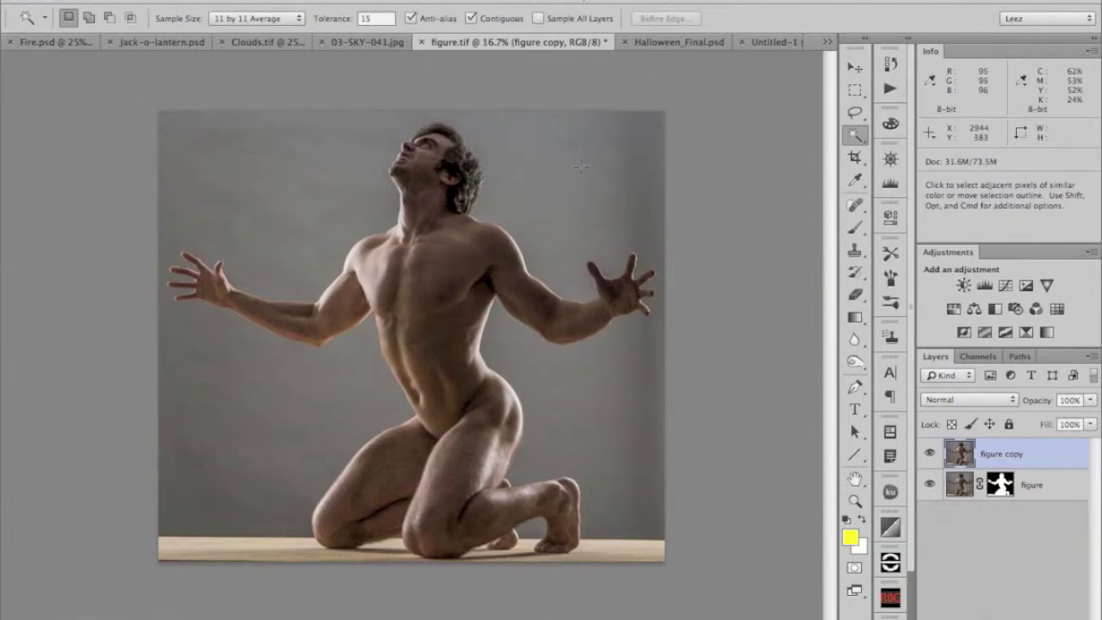
pyautogui.click(581, 167)
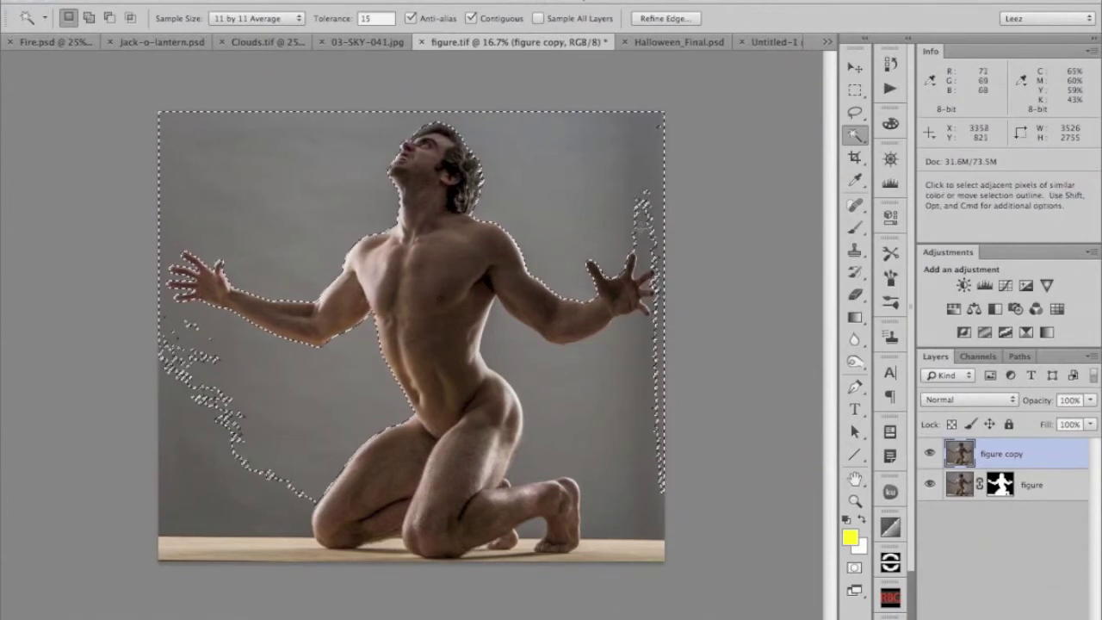
pyautogui.keyDown('shift'); pyautogui.click(642, 233); pyautogui.keyUp('shift')
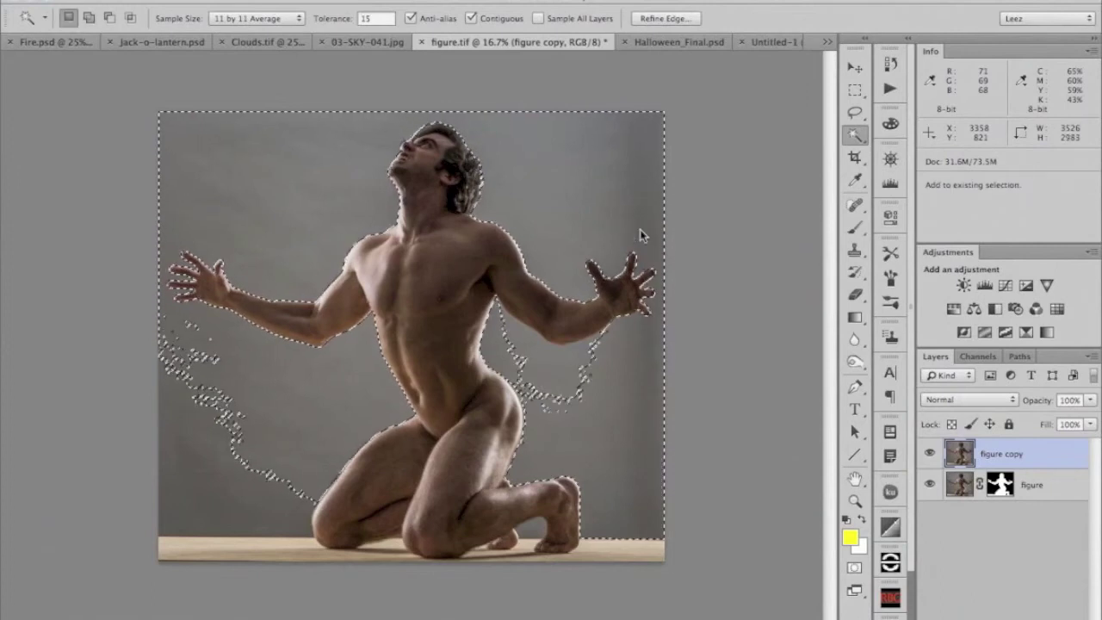
pyautogui.keyDown('alt'); pyautogui.click(621, 392); pyautogui.keyUp('alt')
pyautogui.keyDown('alt'); pyautogui.click(208, 477); pyautogui.keyUp('alt')
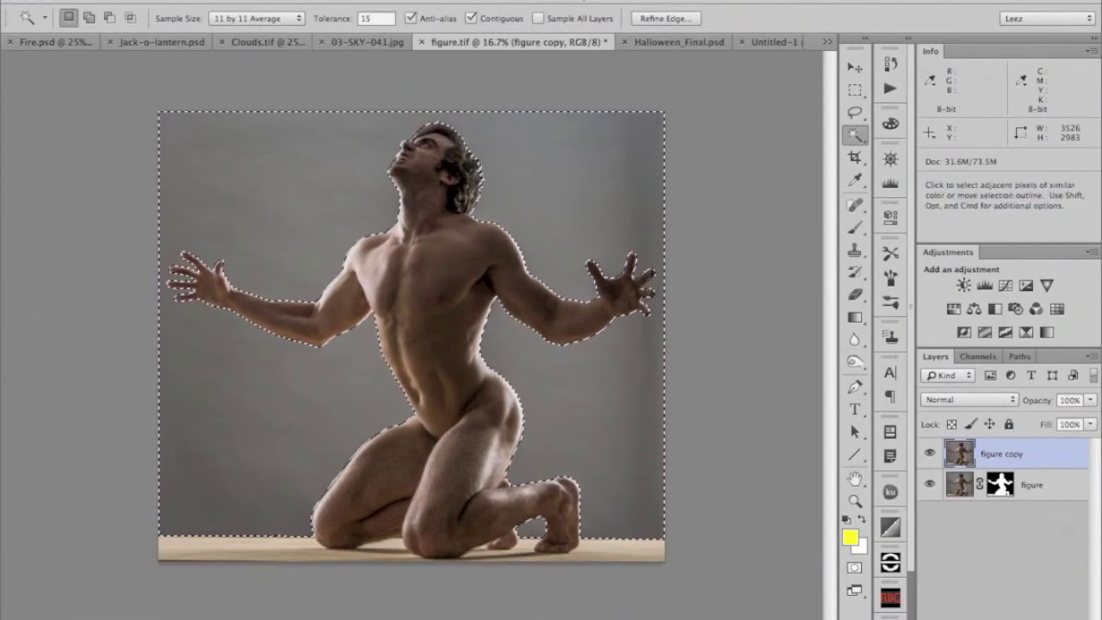
# Step: Invert the backdrop selection so that the kneeling man and the floor strip are selected instead
pyautogui.click(360, 1)
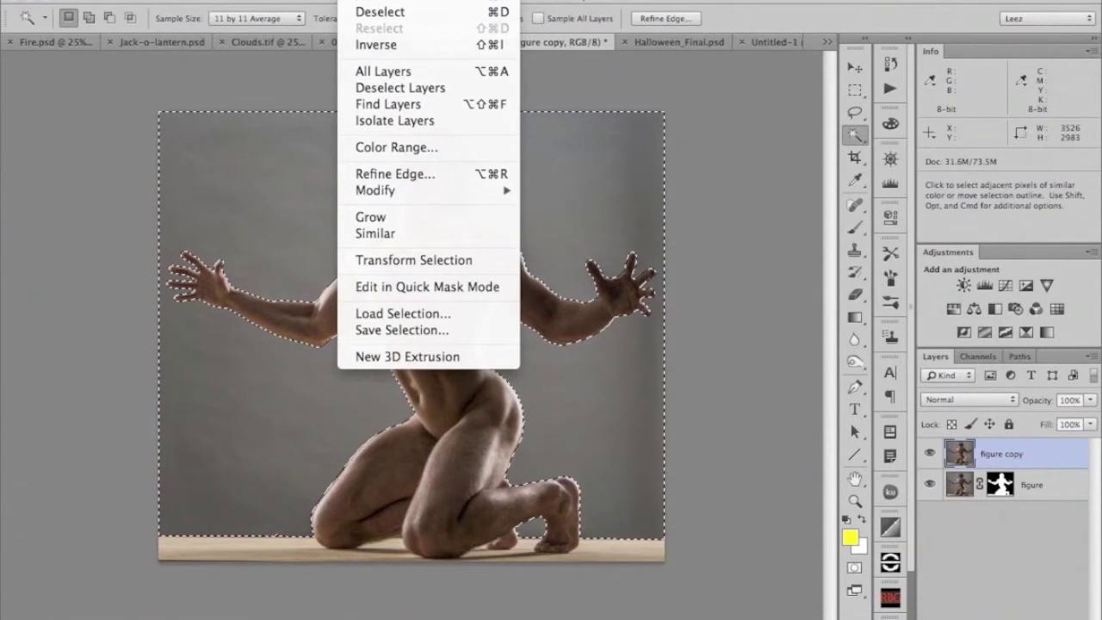
pyautogui.click(348, 44)
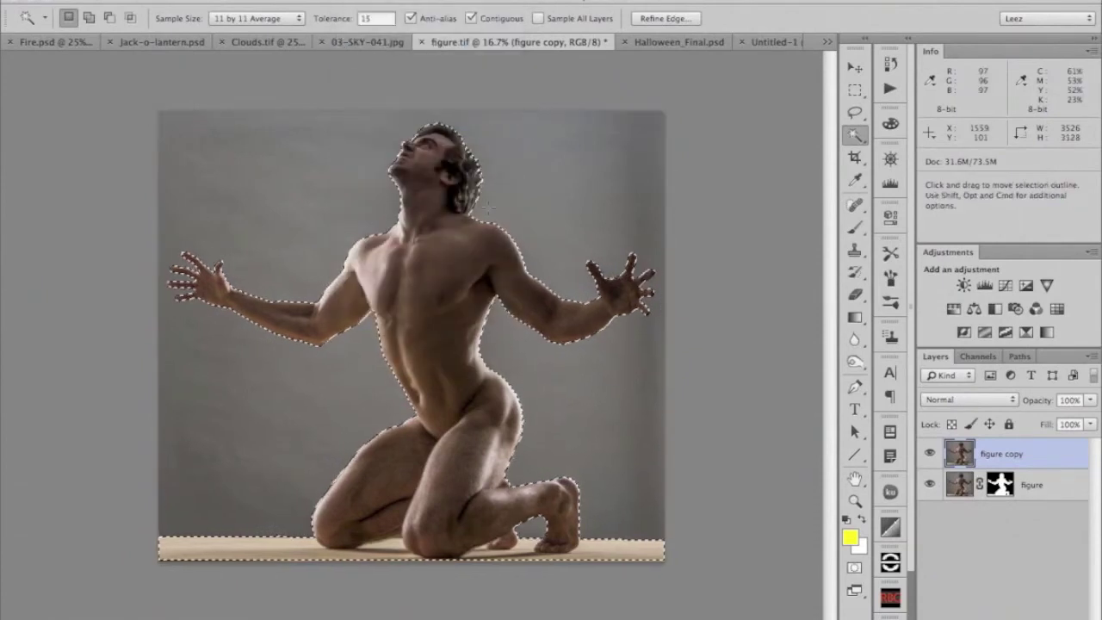
pyautogui.press('z')
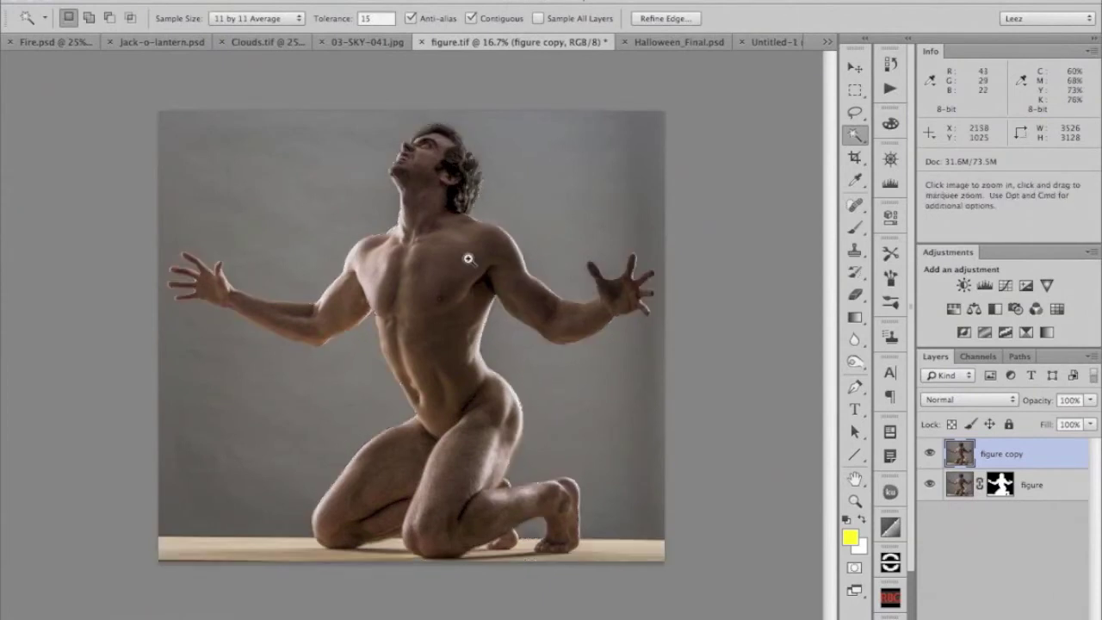
pyautogui.click(468, 258)
pyautogui.click(468, 258)
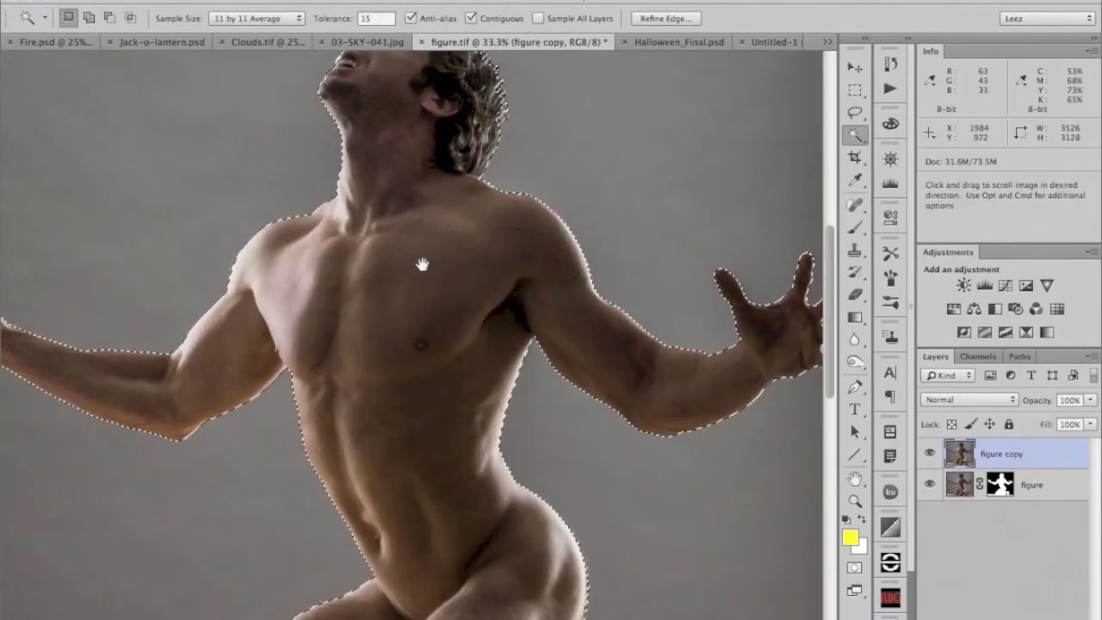
pyautogui.moveTo(422, 265); pyautogui.dragTo(418, 393)
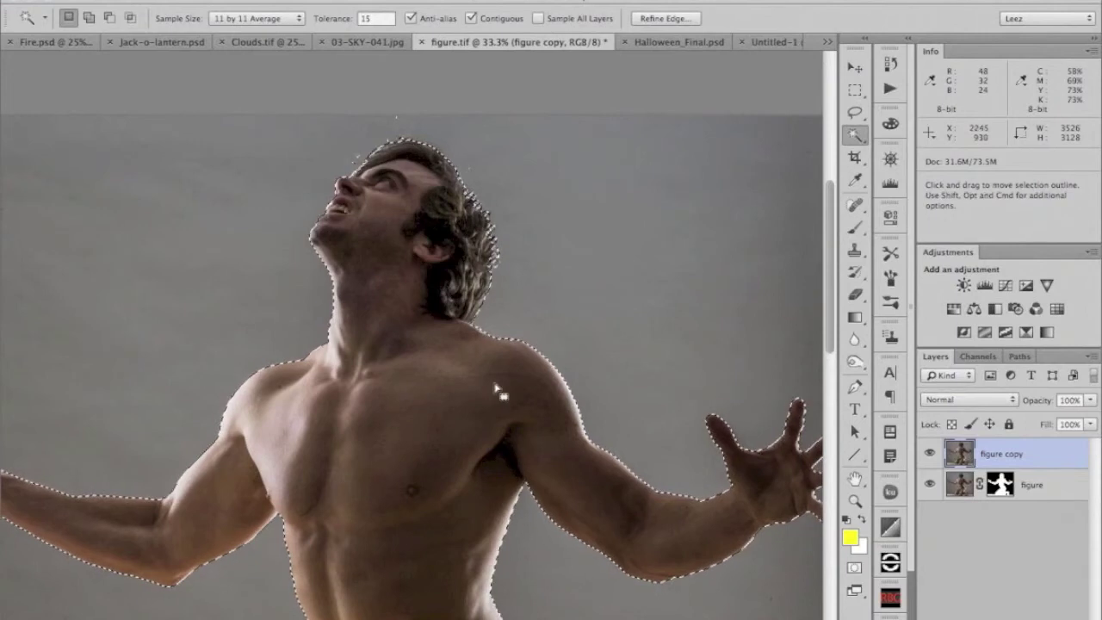
# Step: Examine the selection around the man's head, arms and torso as a Quick Mask overlay, and return to the normal selection
pyautogui.press('super+d')
pyautogui.click(855, 568)
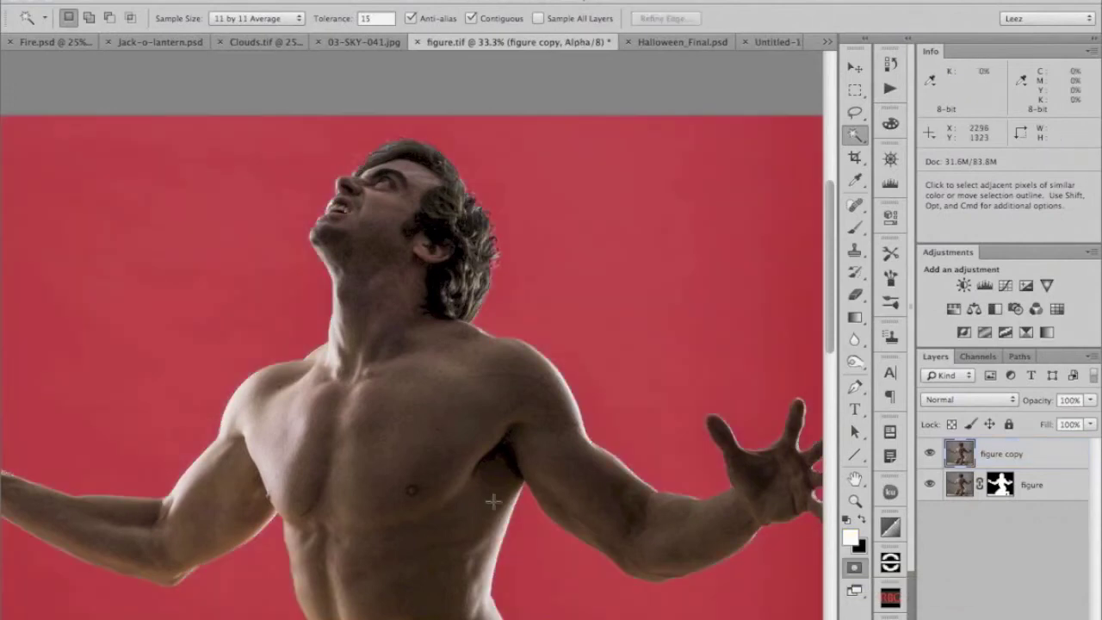
pyautogui.scroll(-5, 481, 528)
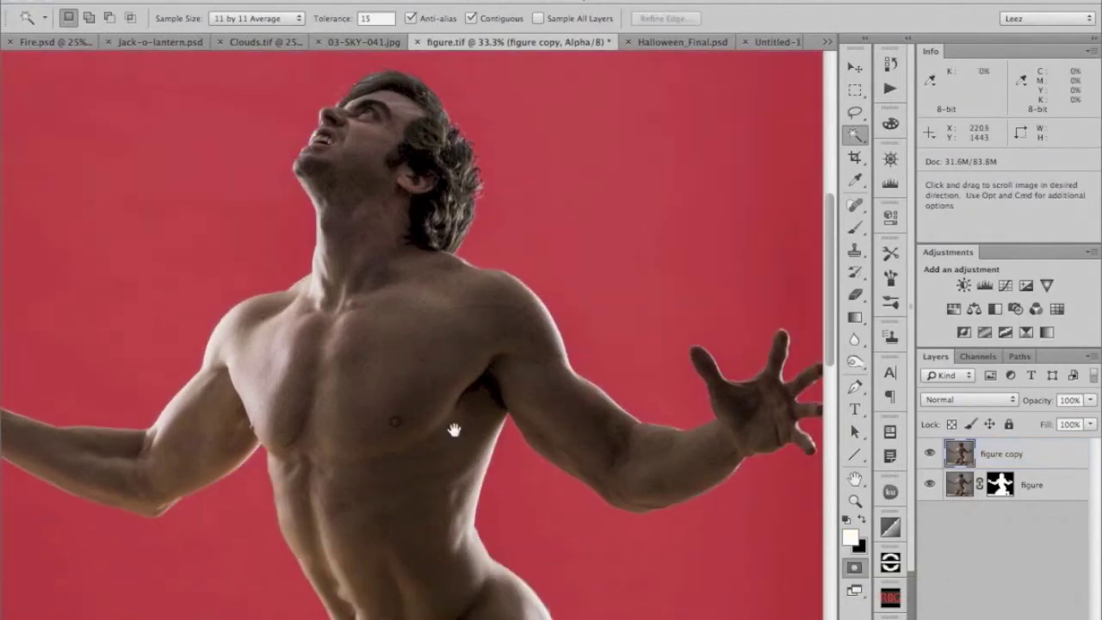
pyautogui.scroll(-2, 273, 401)
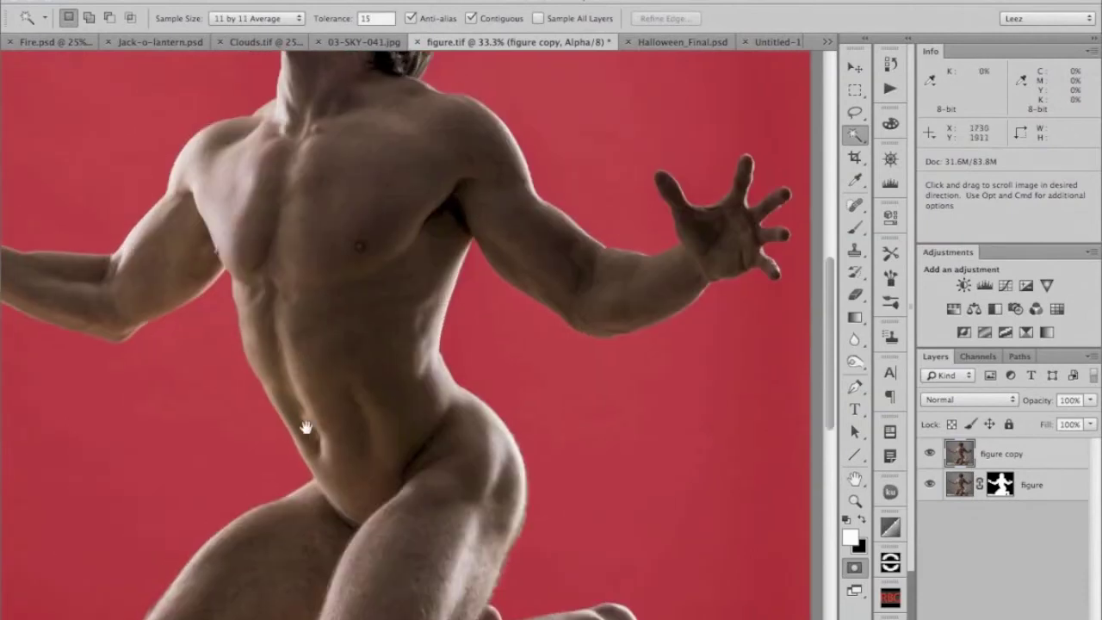
pyautogui.scroll(3, 308, 431)
pyautogui.hscroll(-4, 307, 431)
pyautogui.scroll(4, 232, 231)
pyautogui.hscroll(-3, 232, 231)
pyautogui.hscroll(3, 364, 315)
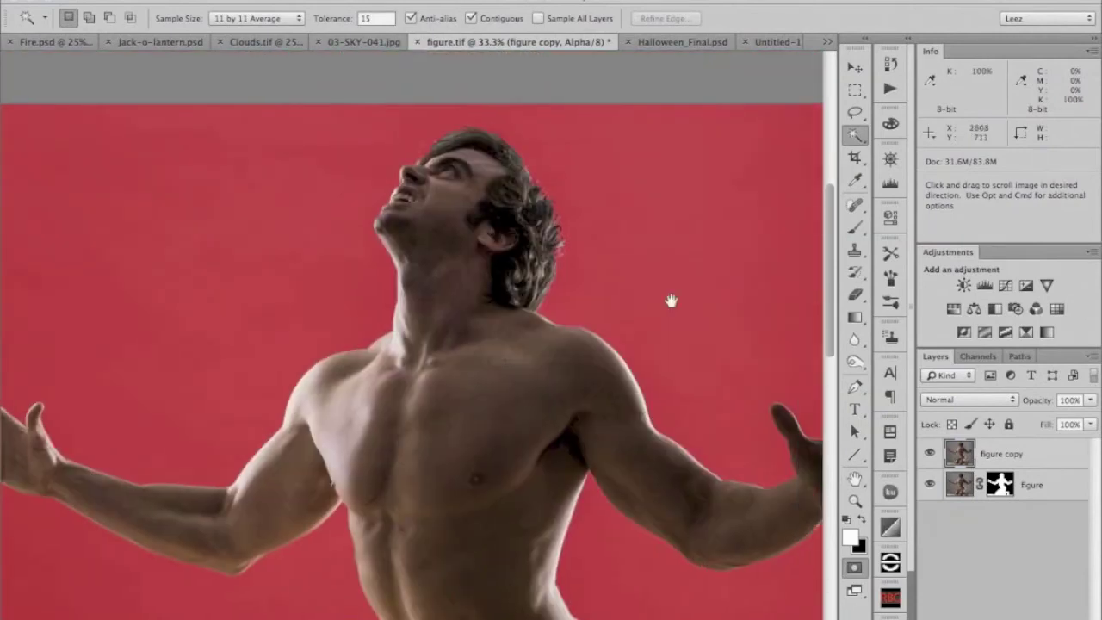
pyautogui.click(855, 571)
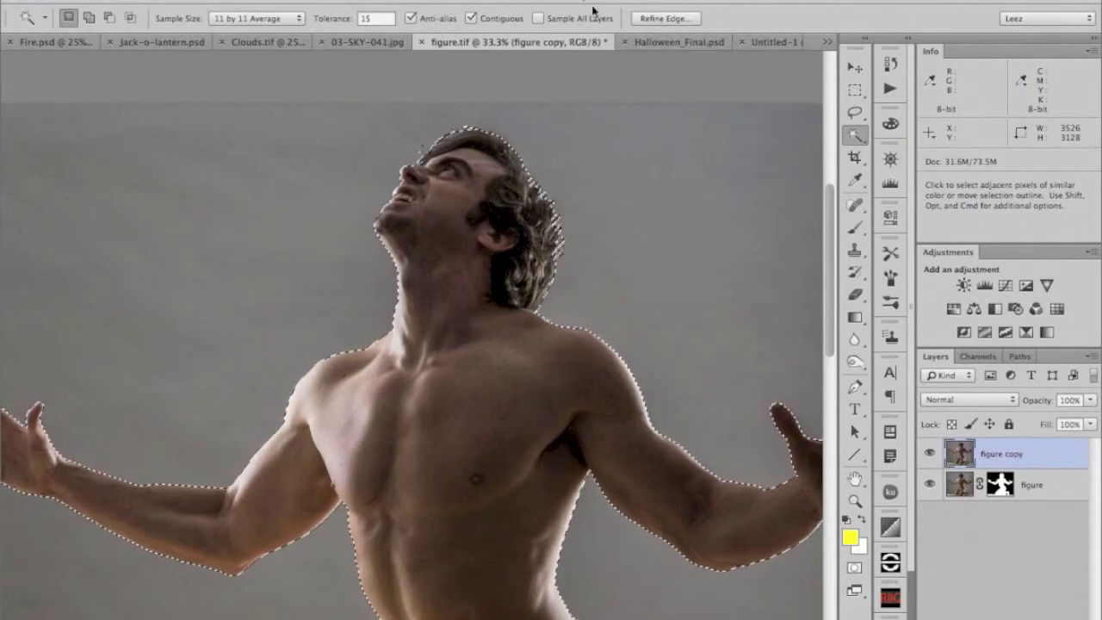
# Step: Open Refine Edge for the selection with the man's head and hair in close view
pyautogui.click(667, 19)
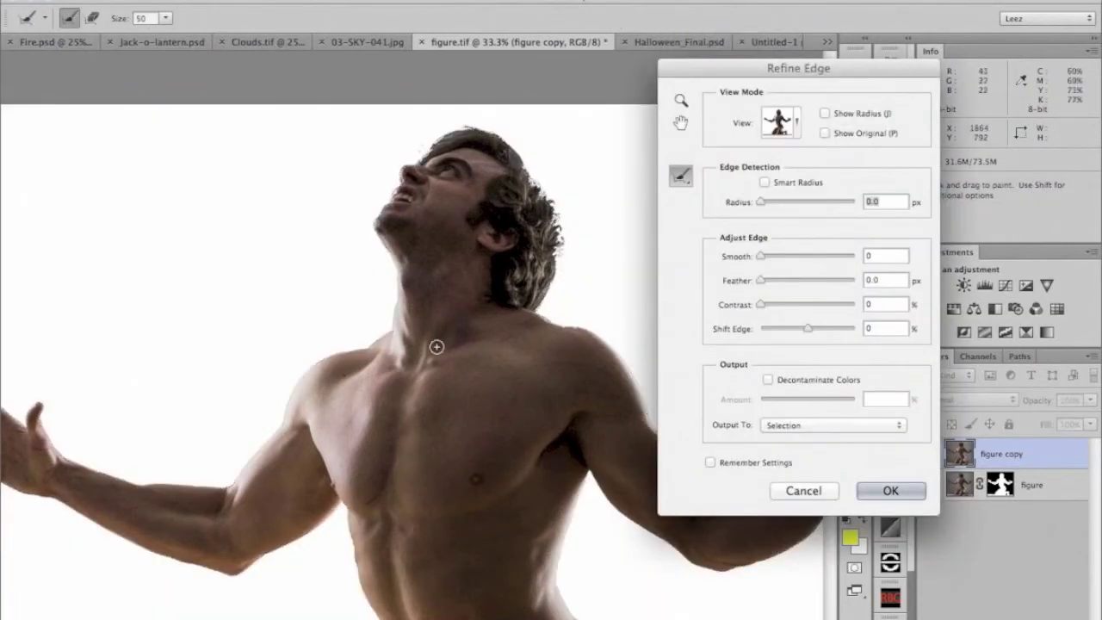
pyautogui.press('space')
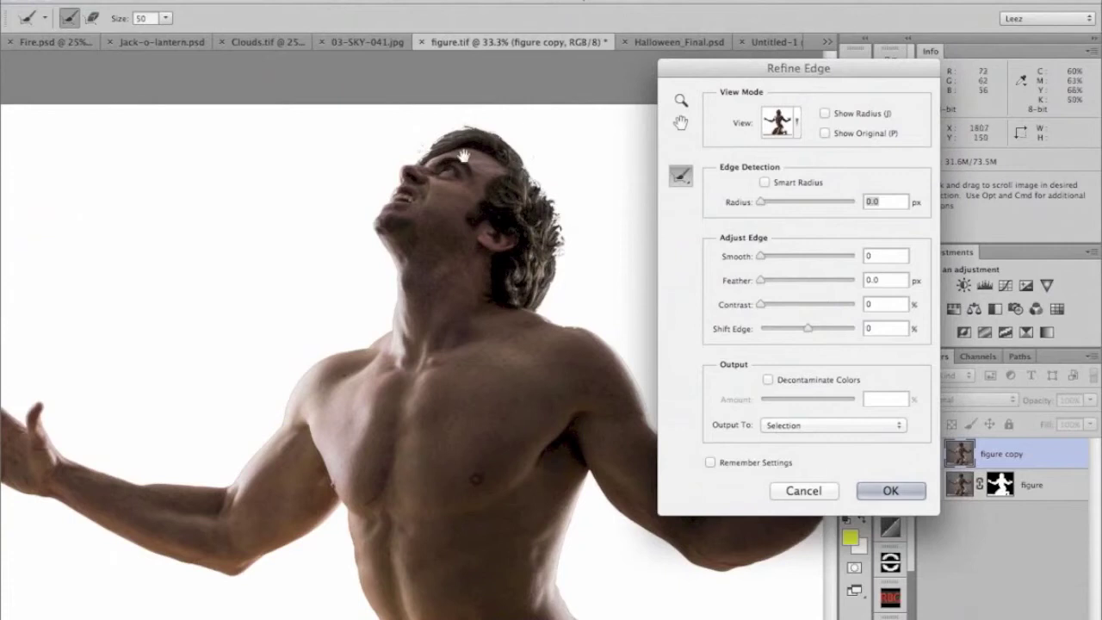
pyautogui.press('super+space')
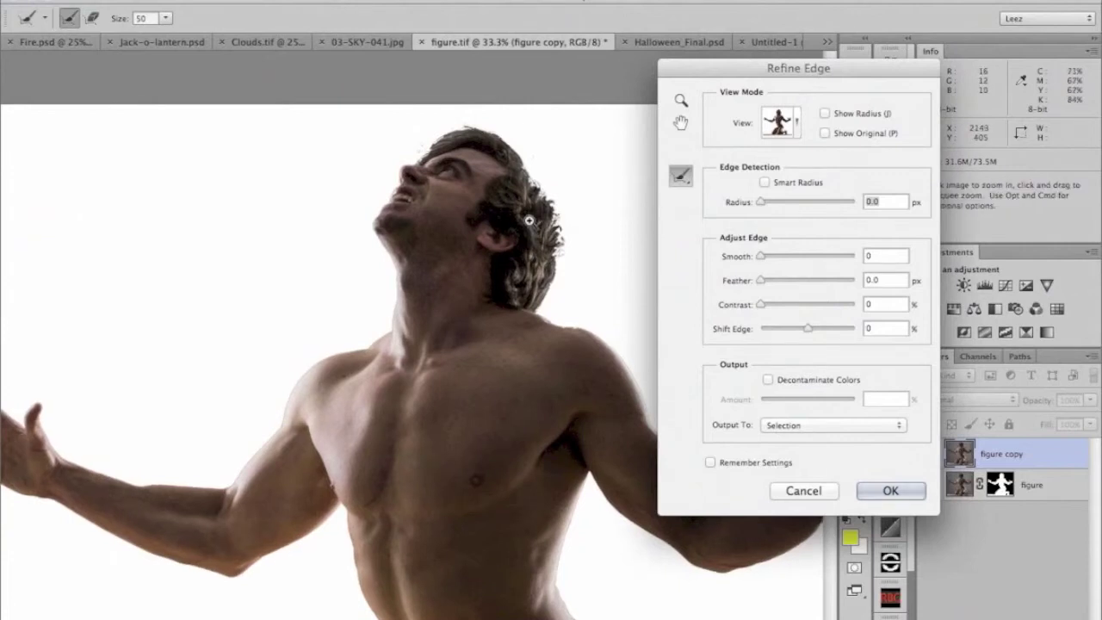
pyautogui.click(529, 221)
pyautogui.moveTo(517, 388); pyautogui.dragTo(388, 383)
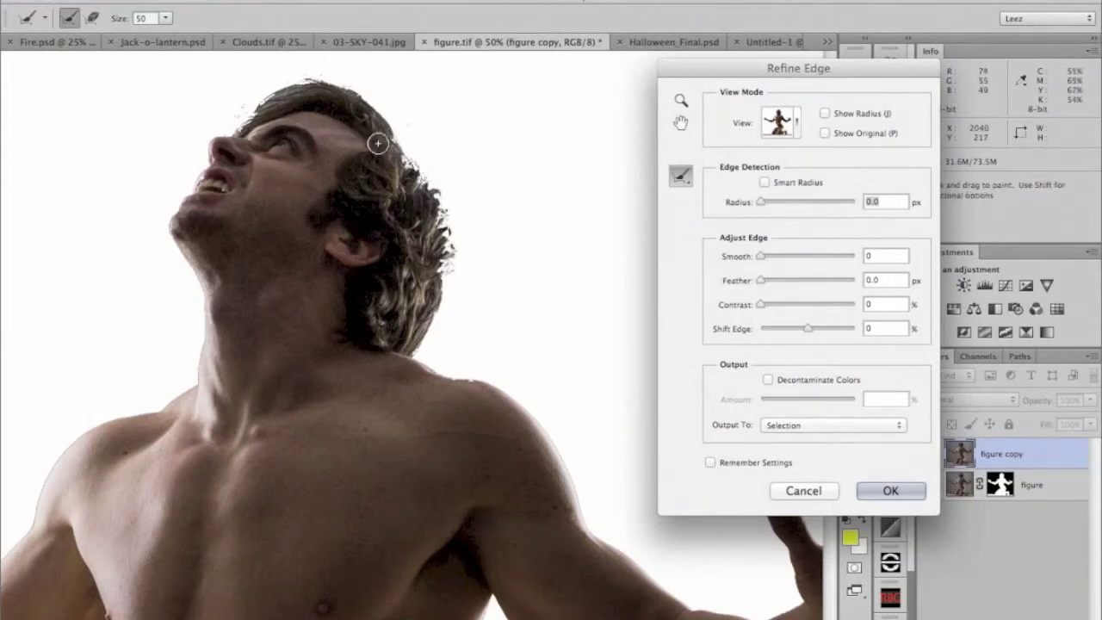
# Step: Compare the Overlay, On Black and Black & White views of the selection, and keep Overlay as the Refine Edge view
pyautogui.click(798, 127)
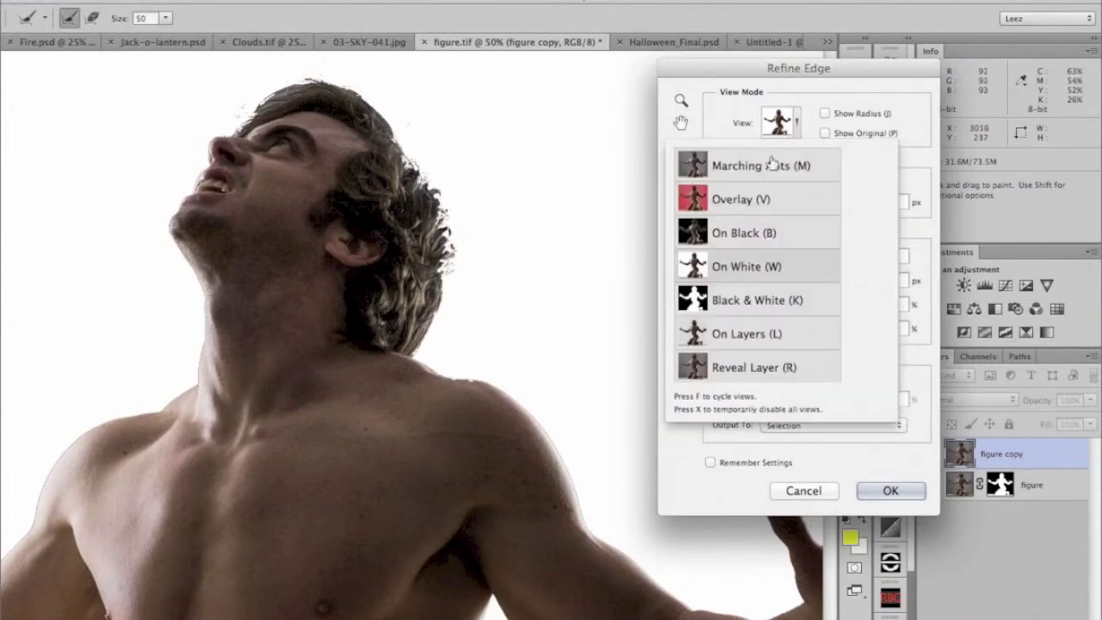
pyautogui.click(696, 199)
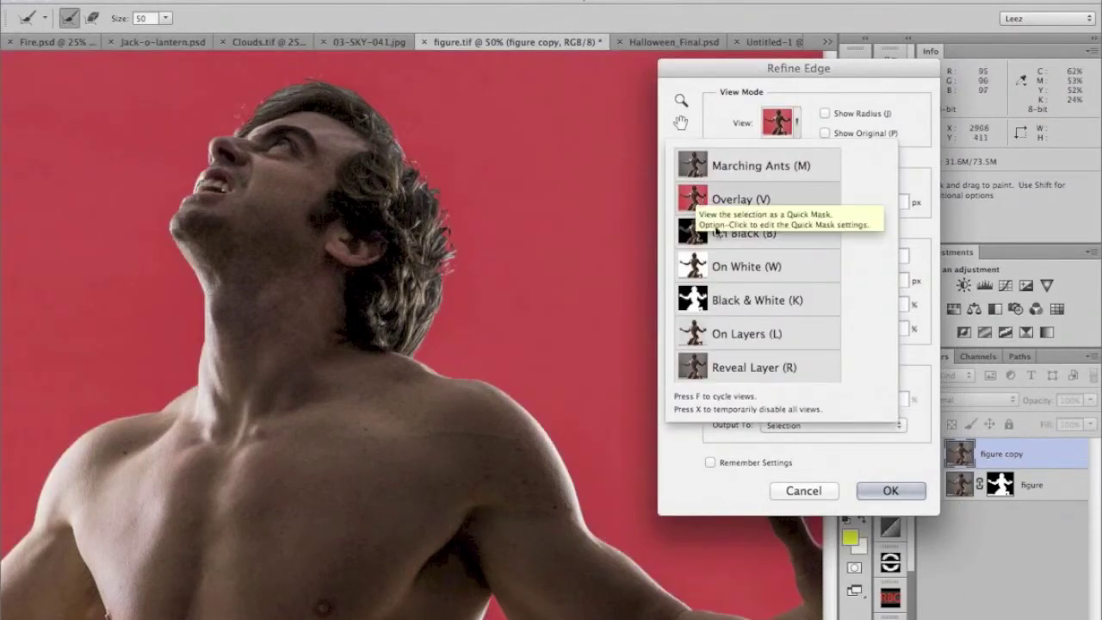
pyautogui.click(696, 233)
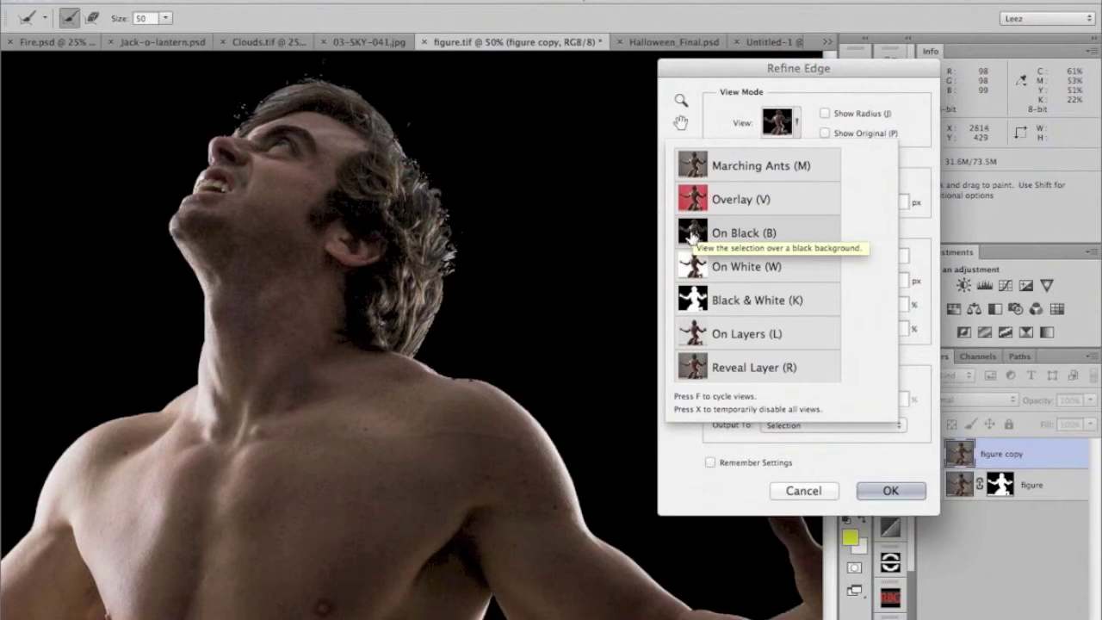
pyautogui.click(695, 303)
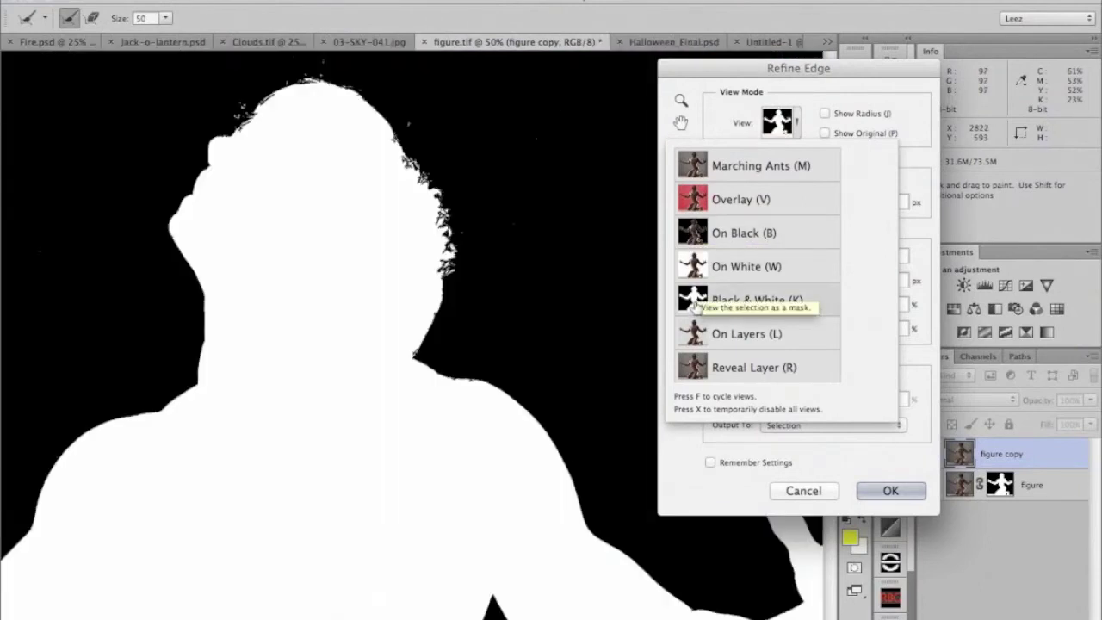
pyautogui.click(702, 199)
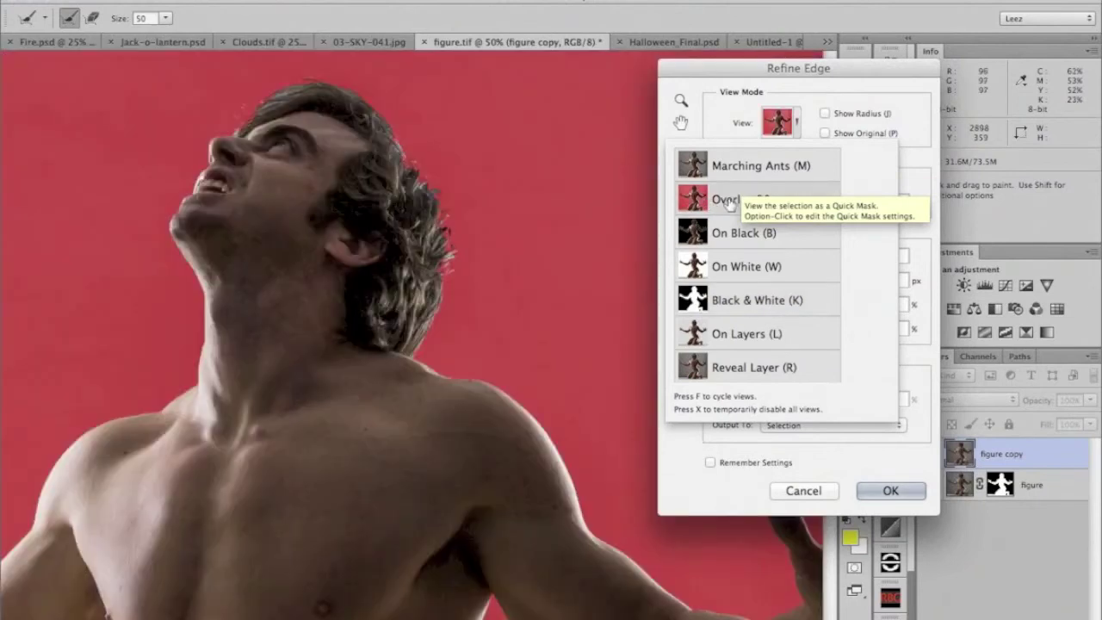
pyautogui.click(911, 140)
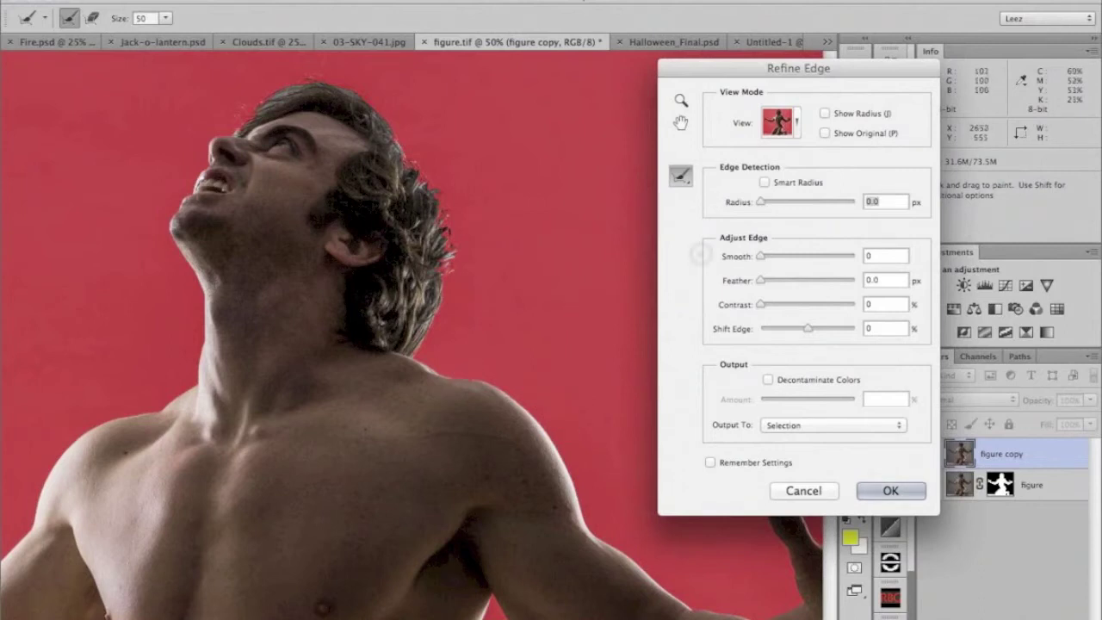
# Step: Set the edge detection radius to 12.5 px with Smart Radius enabled, and show the radius in the preview
pyautogui.click(761, 206)
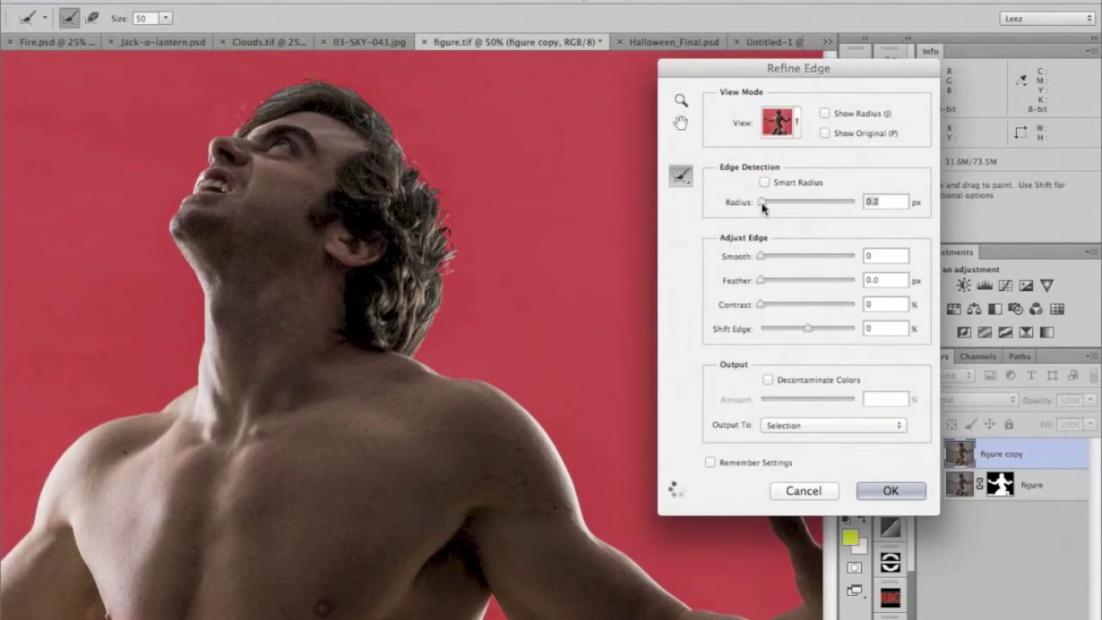
pyautogui.moveTo(762, 208); pyautogui.dragTo(797, 206)
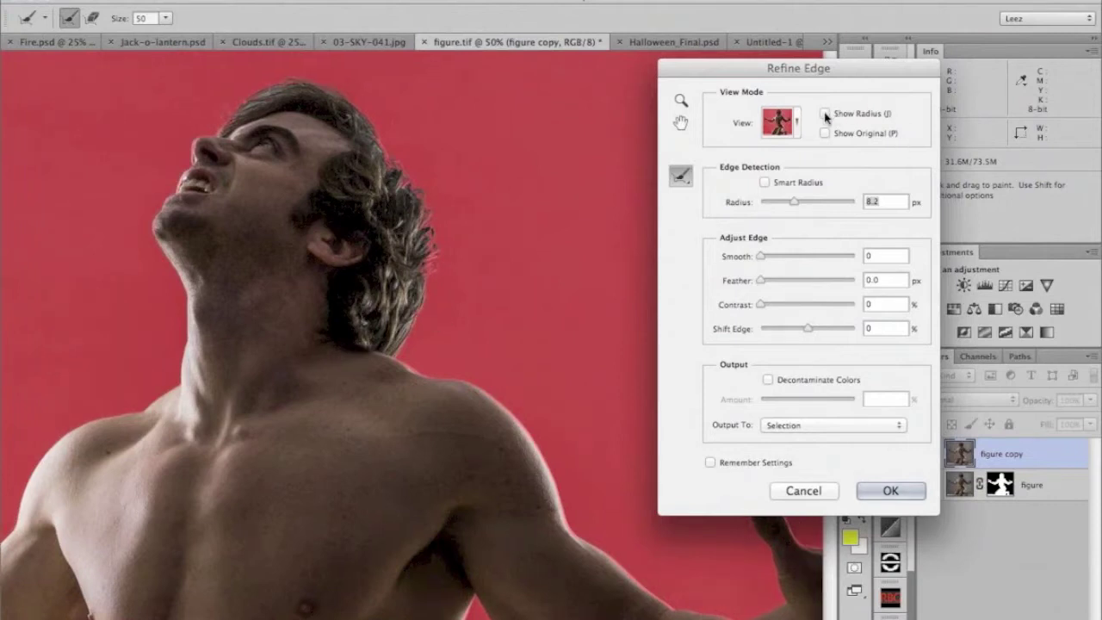
pyautogui.click(825, 114)
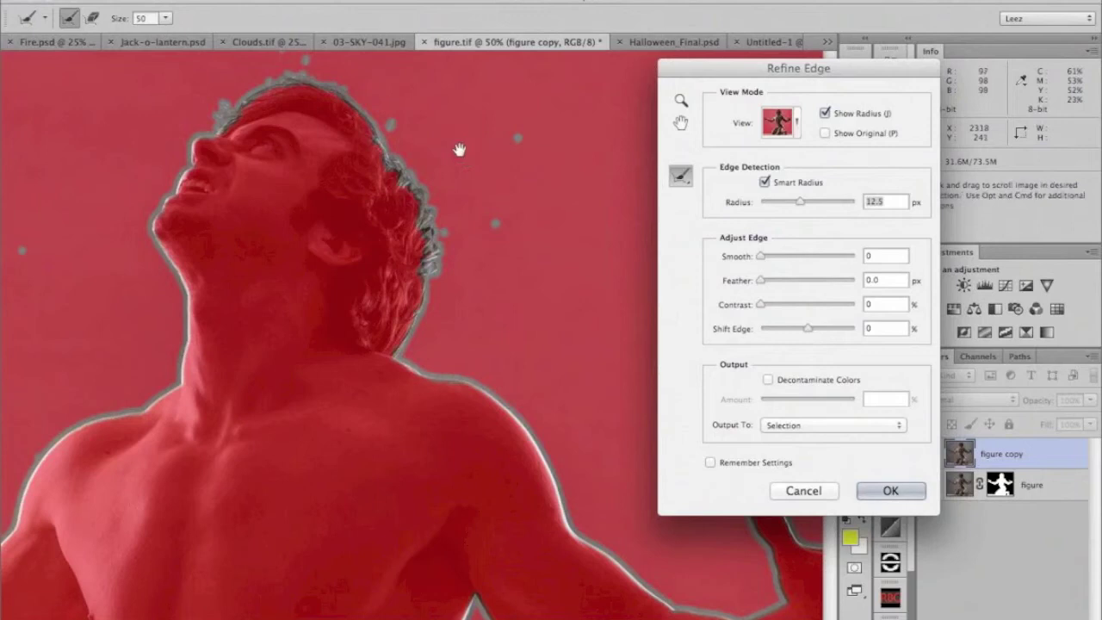
# Step: Erase the stray refinement spots from the backdrop around the man's head
pyautogui.moveTo(457, 163); pyautogui.dragTo(149, 378)
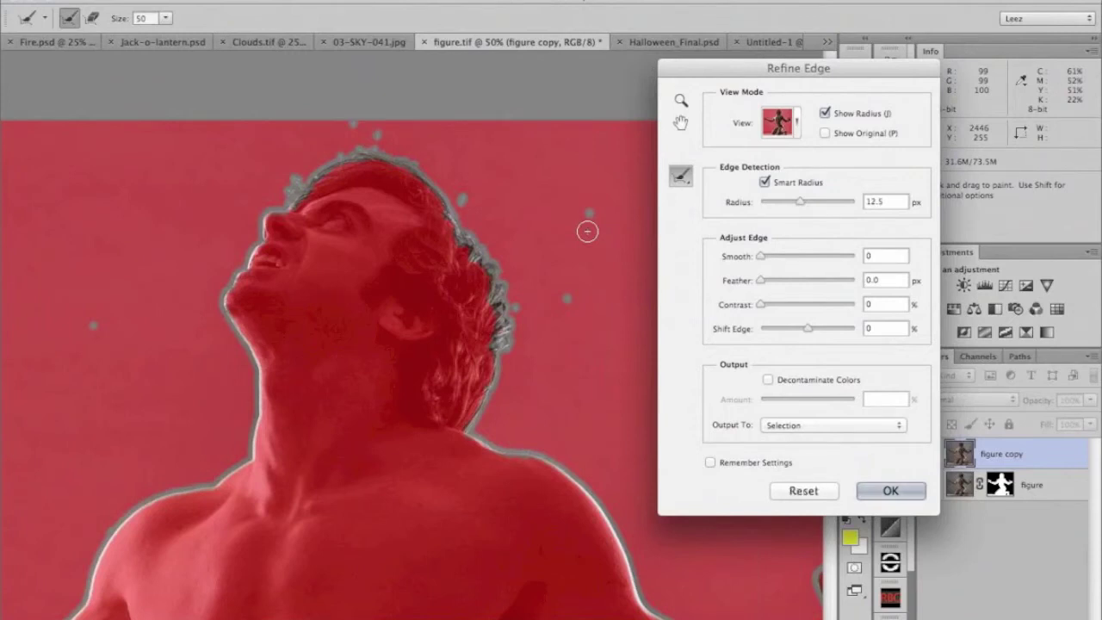
pyautogui.moveTo(588, 230)
pyautogui.mouseDown()
pyautogui.moveTo(591, 207)
pyautogui.moveTo(573, 288)
pyautogui.mouseUp()
pyautogui.moveTo(489, 181)
pyautogui.mouseDown()
pyautogui.moveTo(460, 192)
pyautogui.moveTo(474, 187)
pyautogui.mouseUp()
pyautogui.moveTo(373, 130); pyautogui.dragTo(332, 122)
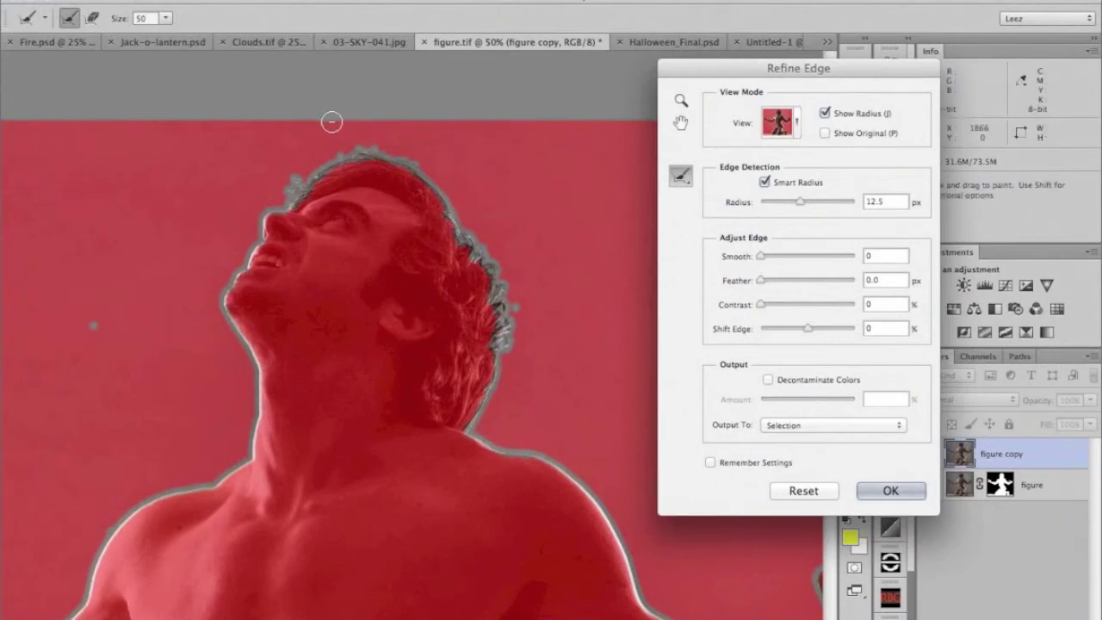
pyautogui.moveTo(100, 330); pyautogui.dragTo(89, 330)
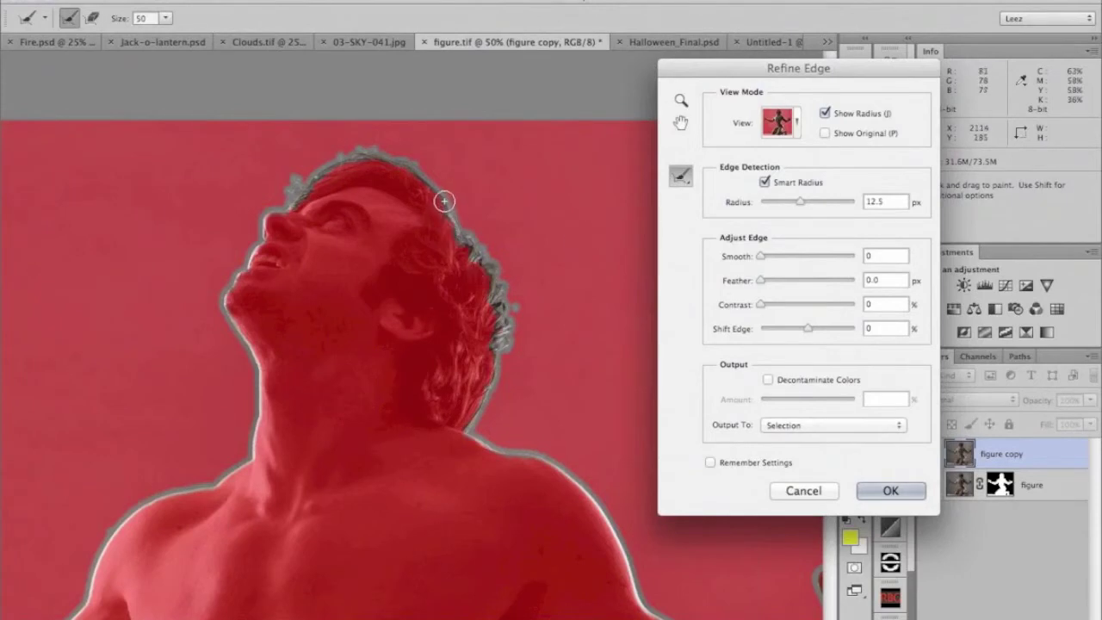
# Step: Paint a wider refinement area along the hair edge, from the back of the head over the crown to the forehead
pyautogui.moveTo(448, 206)
pyautogui.mouseDown()
pyautogui.moveTo(502, 299)
pyautogui.moveTo(495, 289)
pyautogui.moveTo(499, 364)
pyautogui.moveTo(468, 425)
pyautogui.moveTo(501, 345)
pyautogui.moveTo(498, 274)
pyautogui.moveTo(428, 173)
pyautogui.moveTo(397, 161)
pyautogui.moveTo(439, 193)
pyautogui.moveTo(353, 156)
pyautogui.mouseUp()
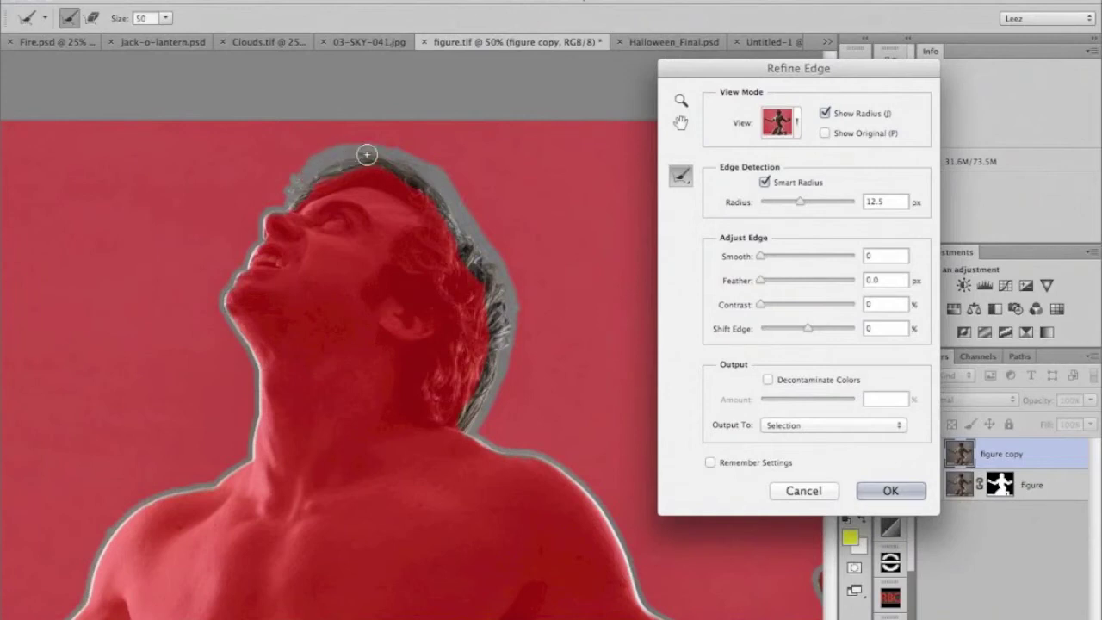
pyautogui.moveTo(308, 183); pyautogui.dragTo(282, 188)
pyautogui.moveTo(326, 154)
pyautogui.mouseDown()
pyautogui.moveTo(315, 180)
pyautogui.moveTo(372, 153)
pyautogui.mouseUp()
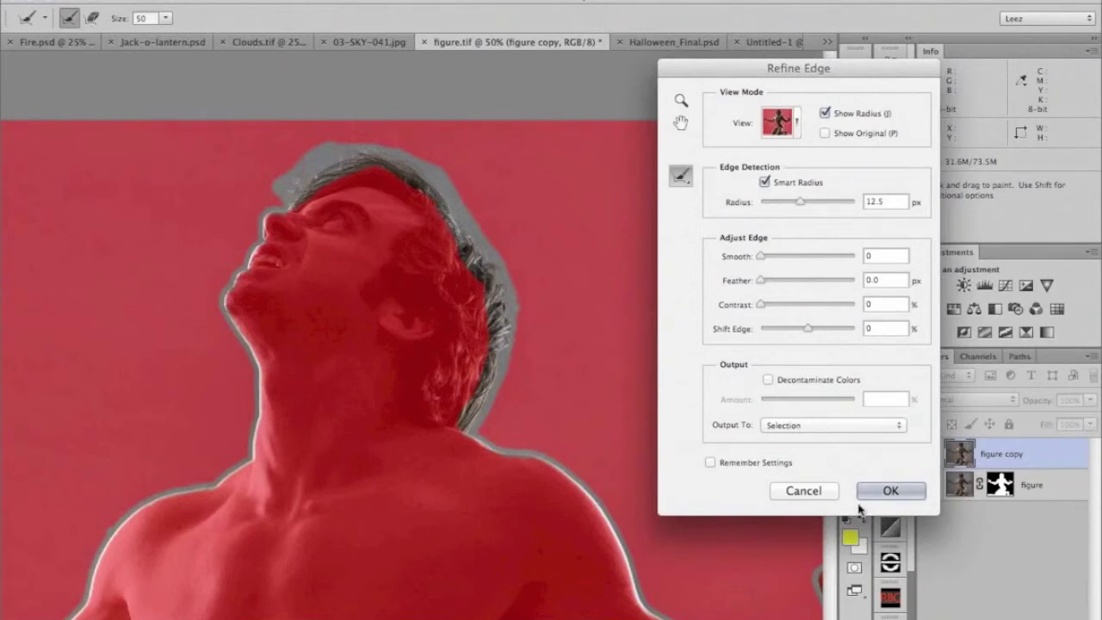
# Step: Hide the radius display and apply the refined edge as a layer mask on the figure copy layer
pyautogui.click(823, 114)
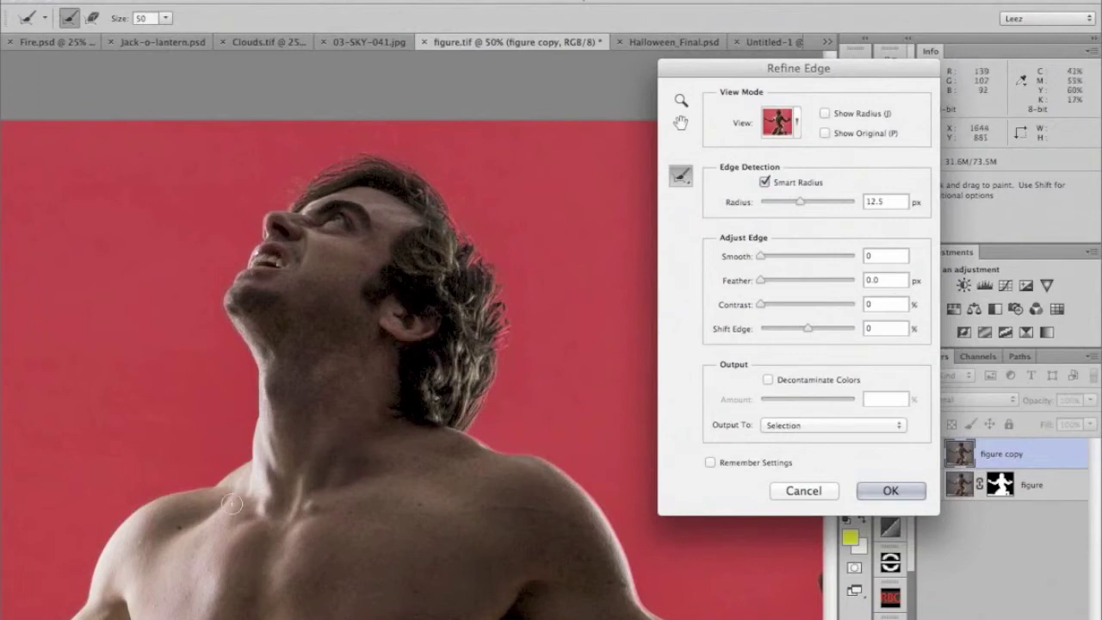
pyautogui.click(872, 496)
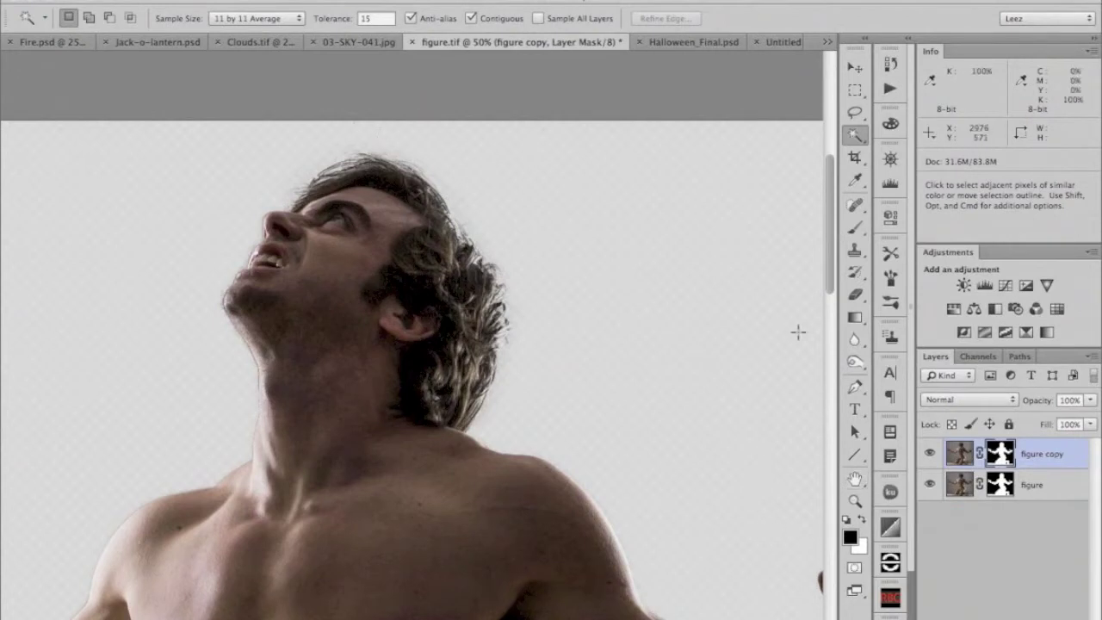
# Step: Examine the masked figure's edges up close along the shoulder, arm, neck and jaw
pyautogui.press('space')
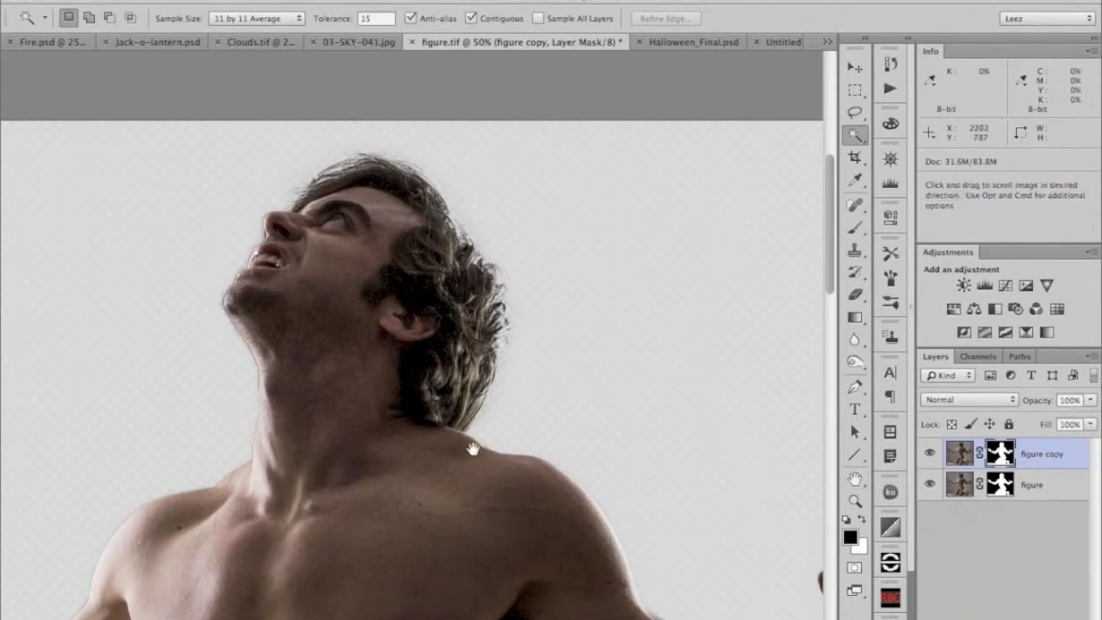
pyautogui.moveTo(537, 542); pyautogui.dragTo(172, 328)
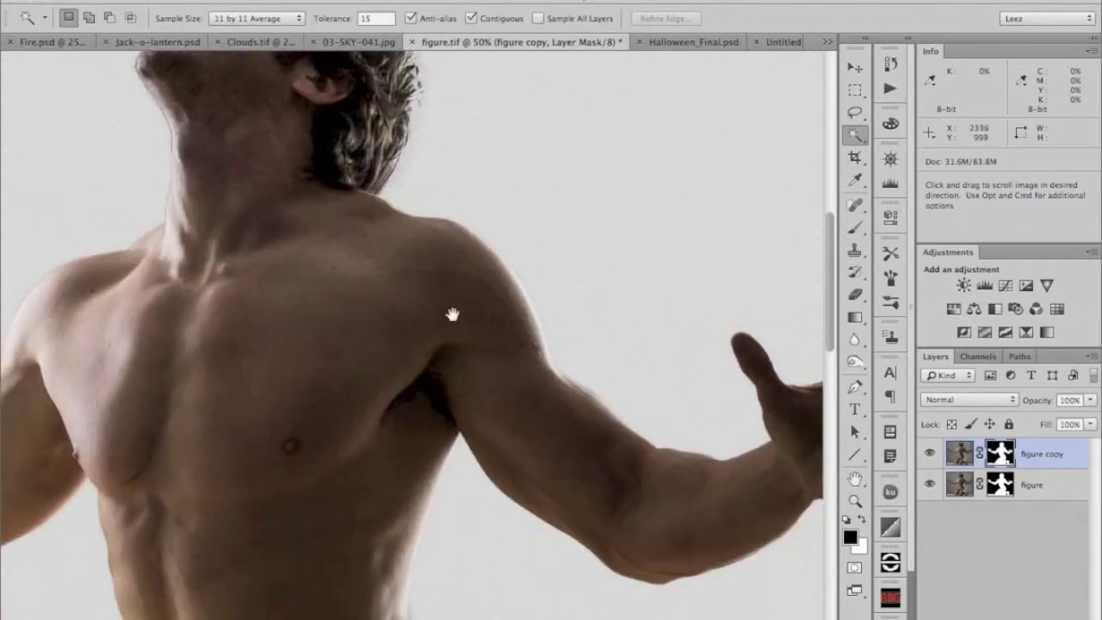
pyautogui.moveTo(378, 279); pyautogui.dragTo(348, 259)
pyautogui.click(348, 258)
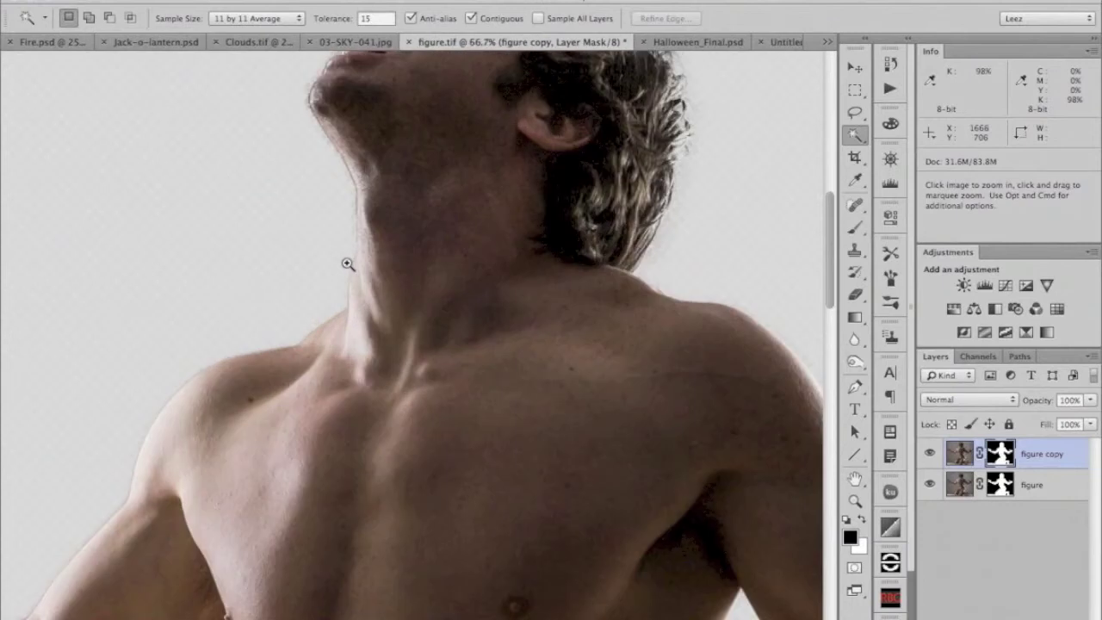
pyautogui.click(347, 262)
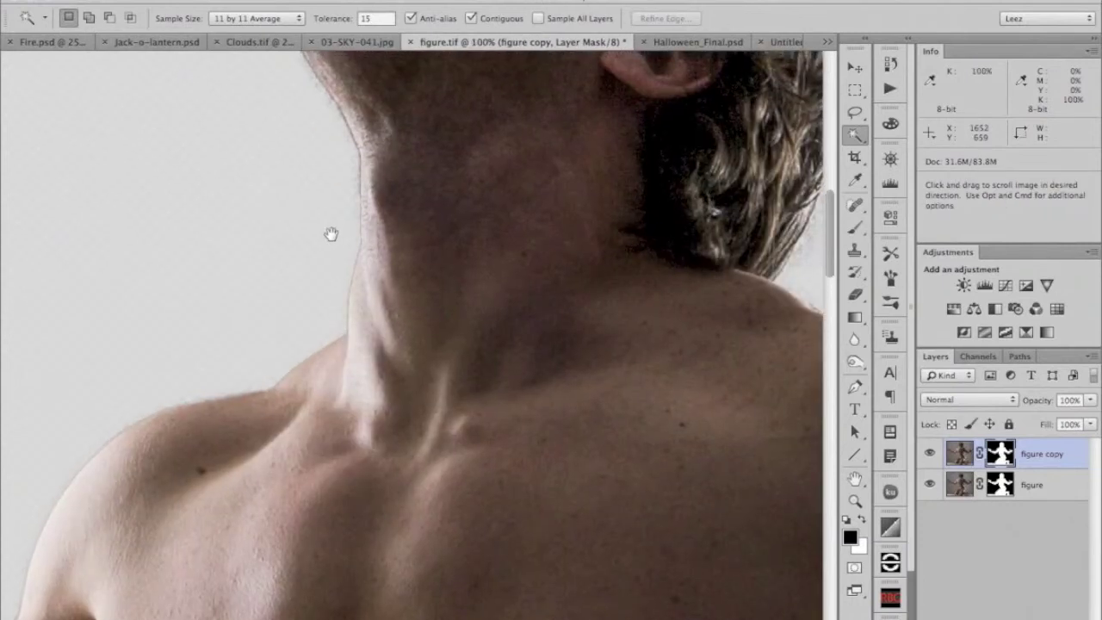
pyautogui.scroll(5, 127, 223)
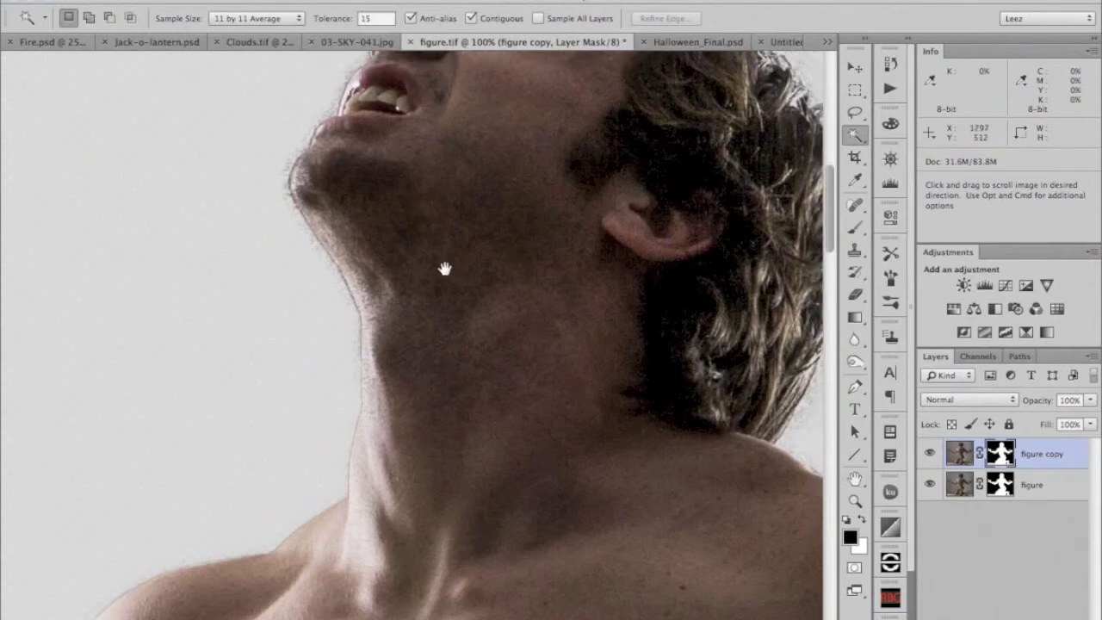
# Step: Examine the masked figure's edges up close around the chin, neck, hair and crown
pyautogui.hscroll(3, 443, 266)
pyautogui.scroll(6, 387, 312)
pyautogui.scroll(-4, 306, 443)
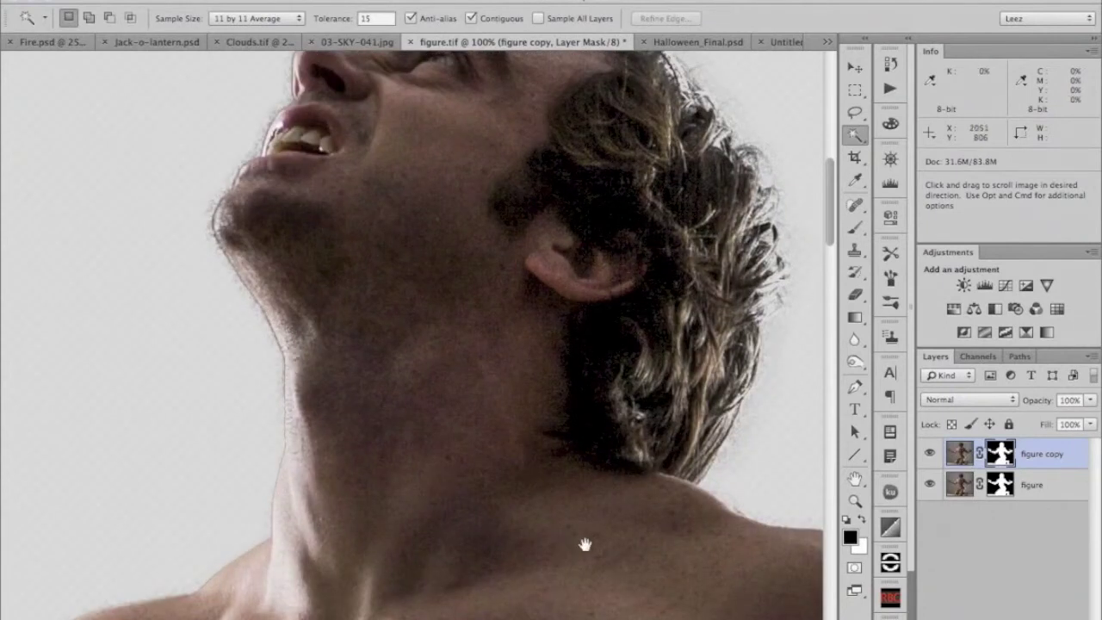
pyautogui.moveTo(585, 544)
pyautogui.mouseDown()
pyautogui.moveTo(256, 389)
pyautogui.moveTo(475, 425)
pyautogui.moveTo(572, 545)
pyautogui.mouseUp()
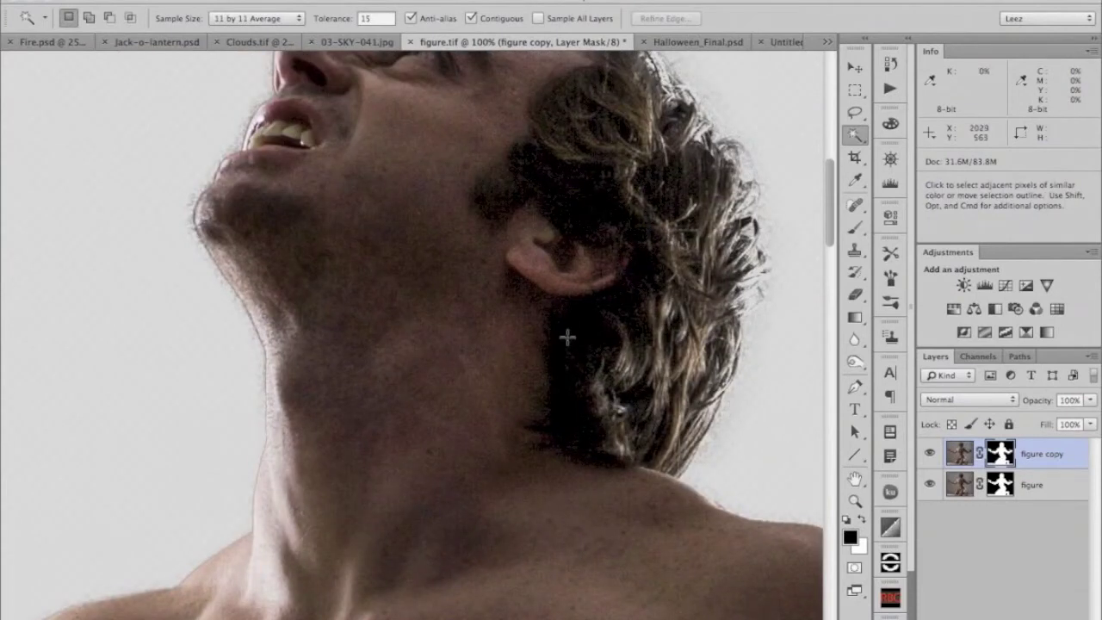
pyautogui.press('space')
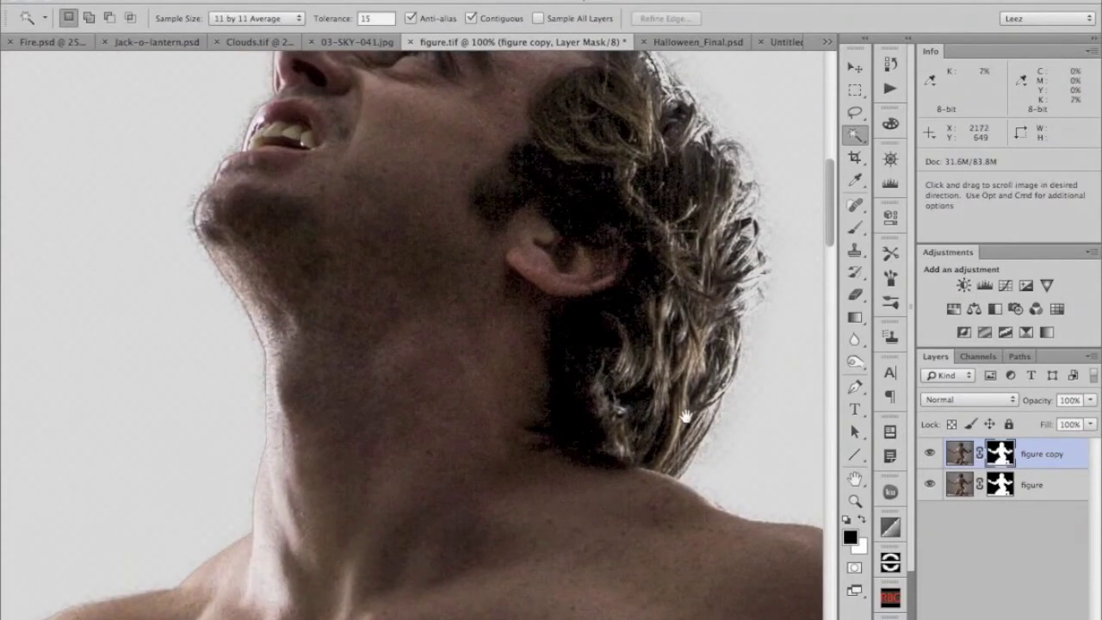
pyautogui.scroll(5, 686, 414)
pyautogui.scroll(4, 464, 111)
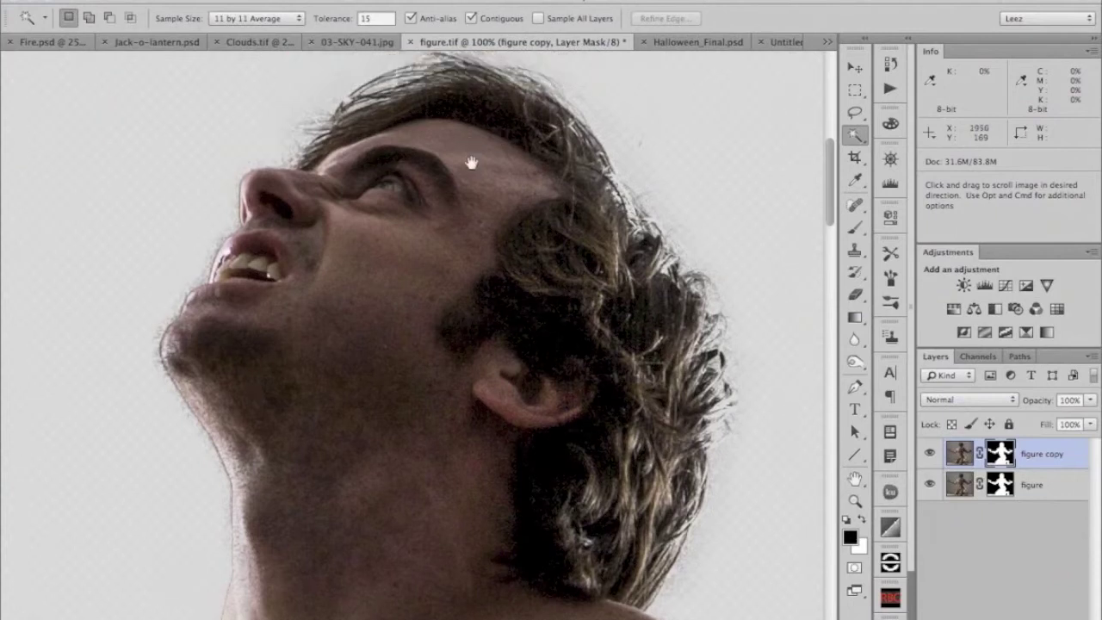
pyautogui.moveTo(617, 515); pyautogui.dragTo(603, 360)
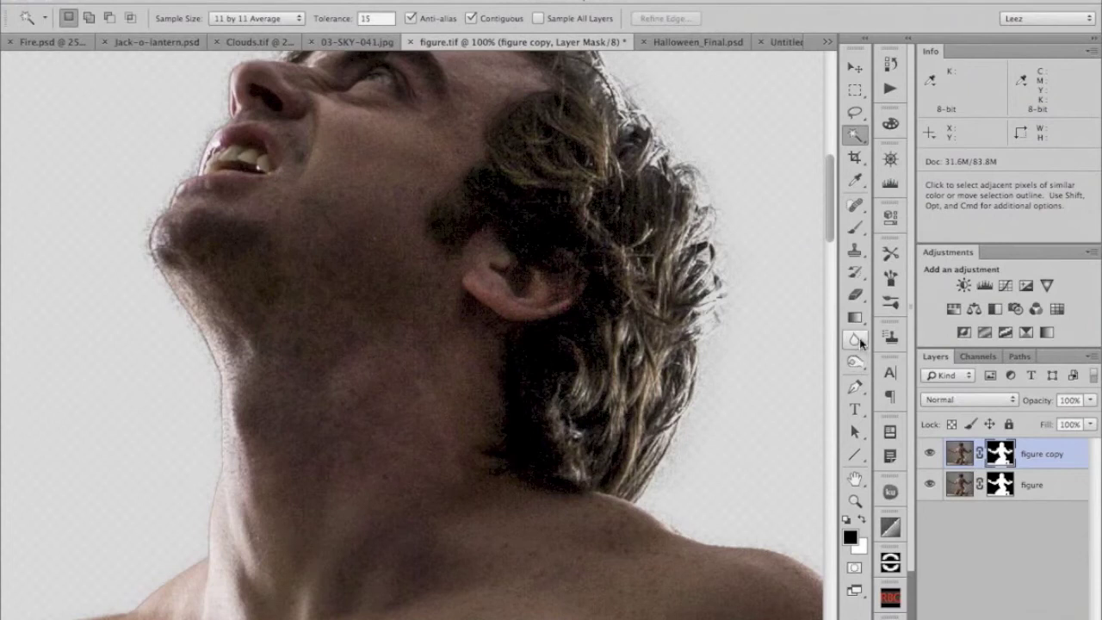
# Step: Soften the mask edge along the lips, chin, neck and shoulder with the Blur tool at 80% strength
pyautogui.click(856, 340)
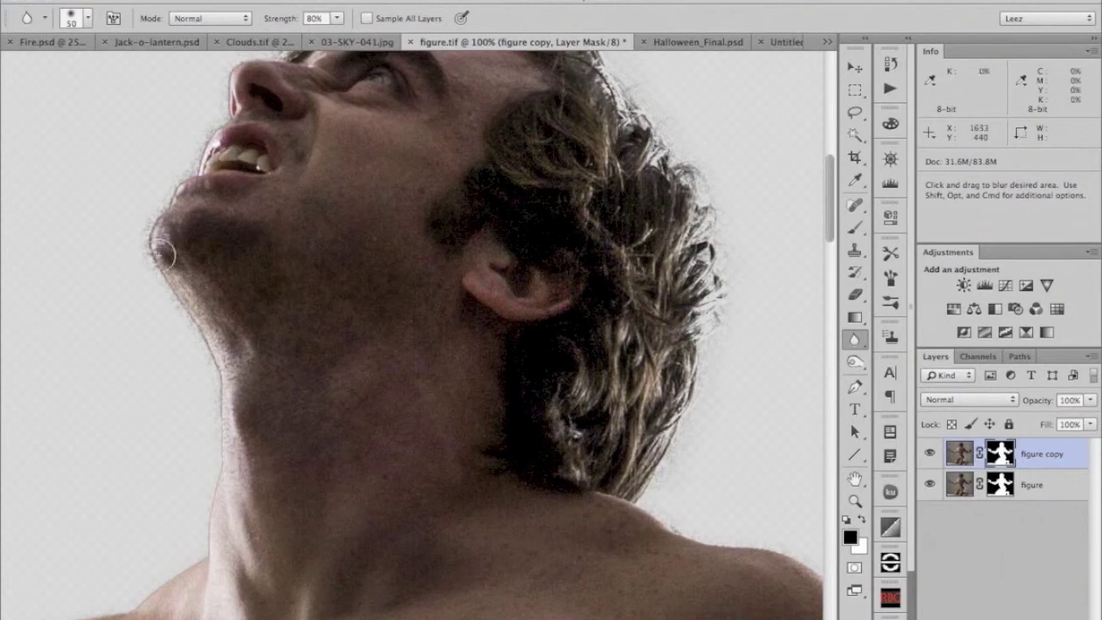
pyautogui.moveTo(149, 254)
pyautogui.mouseDown()
pyautogui.moveTo(213, 376)
pyautogui.moveTo(172, 307)
pyautogui.moveTo(217, 422)
pyautogui.moveTo(197, 520)
pyautogui.moveTo(203, 353)
pyautogui.moveTo(135, 240)
pyautogui.moveTo(221, 410)
pyautogui.moveTo(199, 570)
pyautogui.moveTo(206, 543)
pyautogui.mouseUp()
pyautogui.moveTo(284, 585); pyautogui.dragTo(400, 516)
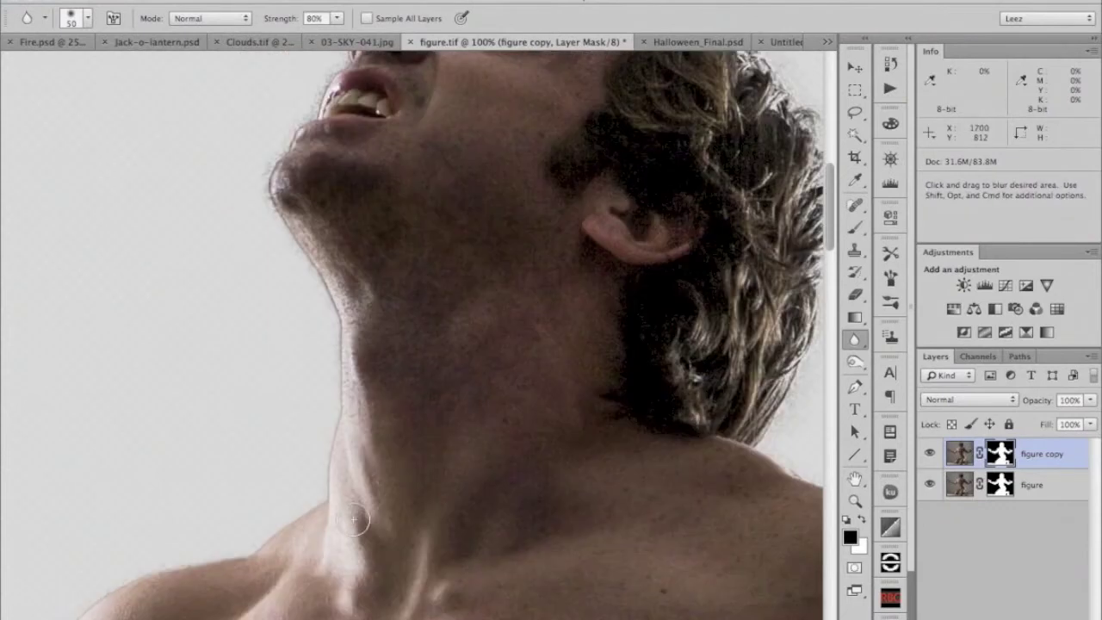
pyautogui.moveTo(263, 551)
pyautogui.mouseDown()
pyautogui.moveTo(346, 437)
pyautogui.moveTo(342, 318)
pyautogui.moveTo(283, 204)
pyautogui.moveTo(286, 136)
pyautogui.moveTo(261, 235)
pyautogui.moveTo(264, 203)
pyautogui.mouseUp()
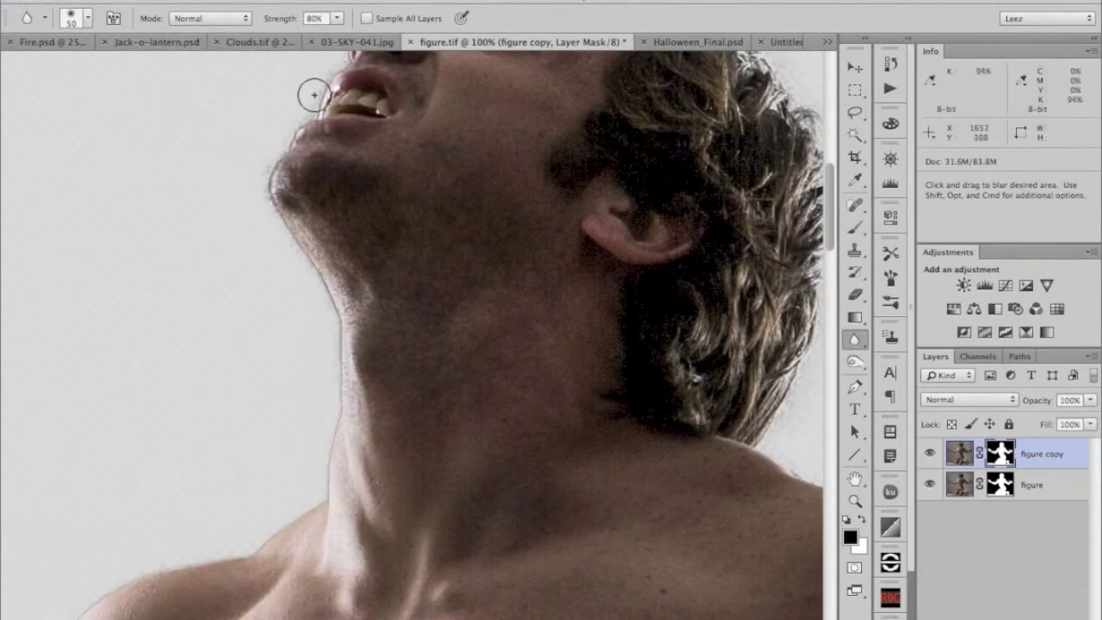
pyautogui.moveTo(325, 78)
pyautogui.mouseDown()
pyautogui.moveTo(288, 127)
pyautogui.moveTo(315, 98)
pyautogui.mouseUp()
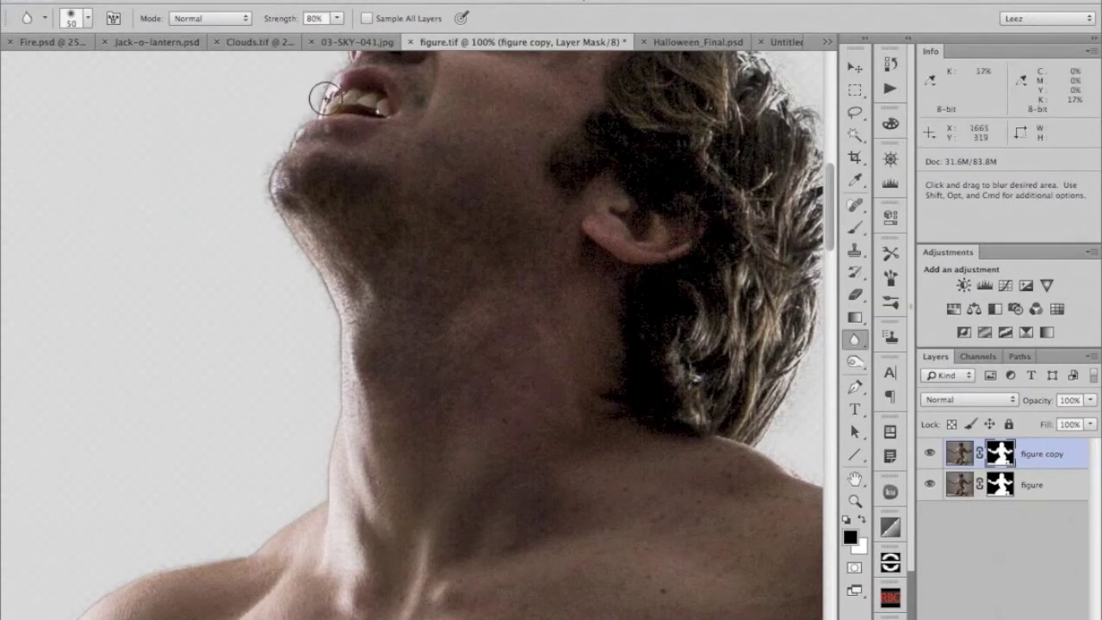
pyautogui.moveTo(290, 231)
pyautogui.mouseDown()
pyautogui.moveTo(338, 375)
pyautogui.moveTo(321, 498)
pyautogui.mouseUp()
# Step: Burn the mask's shadows along the chin and front of the neck at 85% exposure
pyautogui.click(855, 363)
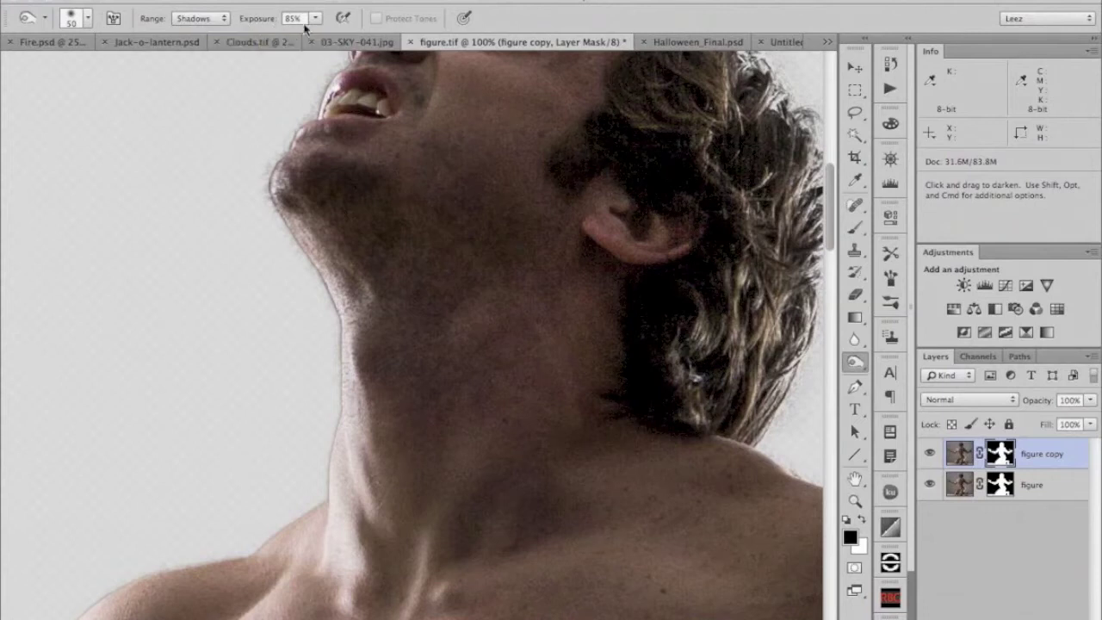
pyautogui.moveTo(284, 153)
pyautogui.mouseDown()
pyautogui.moveTo(266, 177)
pyautogui.moveTo(273, 213)
pyautogui.moveTo(278, 157)
pyautogui.moveTo(271, 217)
pyautogui.moveTo(346, 304)
pyautogui.moveTo(319, 258)
pyautogui.moveTo(341, 297)
pyautogui.moveTo(333, 464)
pyautogui.moveTo(335, 445)
pyautogui.moveTo(317, 509)
pyautogui.moveTo(238, 561)
pyautogui.moveTo(96, 598)
pyautogui.moveTo(154, 569)
pyautogui.moveTo(92, 612)
pyautogui.moveTo(264, 562)
pyautogui.moveTo(329, 486)
pyautogui.moveTo(335, 318)
pyautogui.moveTo(239, 208)
pyautogui.moveTo(306, 127)
pyautogui.moveTo(227, 203)
pyautogui.moveTo(322, 83)
pyautogui.moveTo(255, 182)
pyautogui.moveTo(327, 333)
pyautogui.mouseUp()
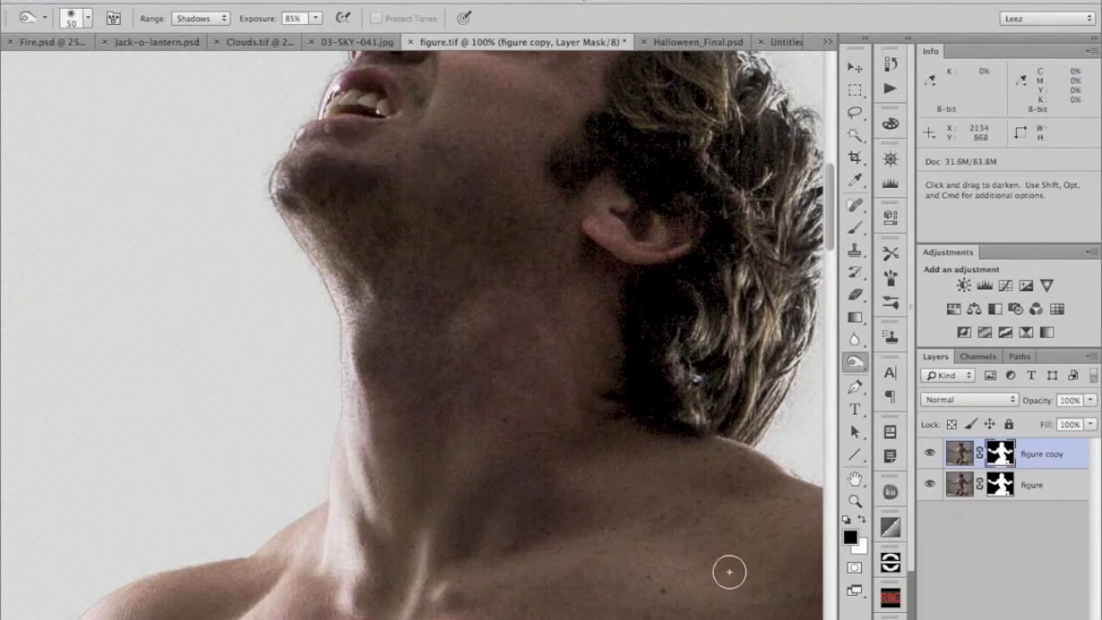
# Step: Burn the mask's shadows along the underside of the bent arm's forearm at 85% exposure
pyautogui.press('space')
pyautogui.moveTo(724, 571); pyautogui.dragTo(256, 326)
pyautogui.moveTo(516, 576); pyautogui.dragTo(468, 313)
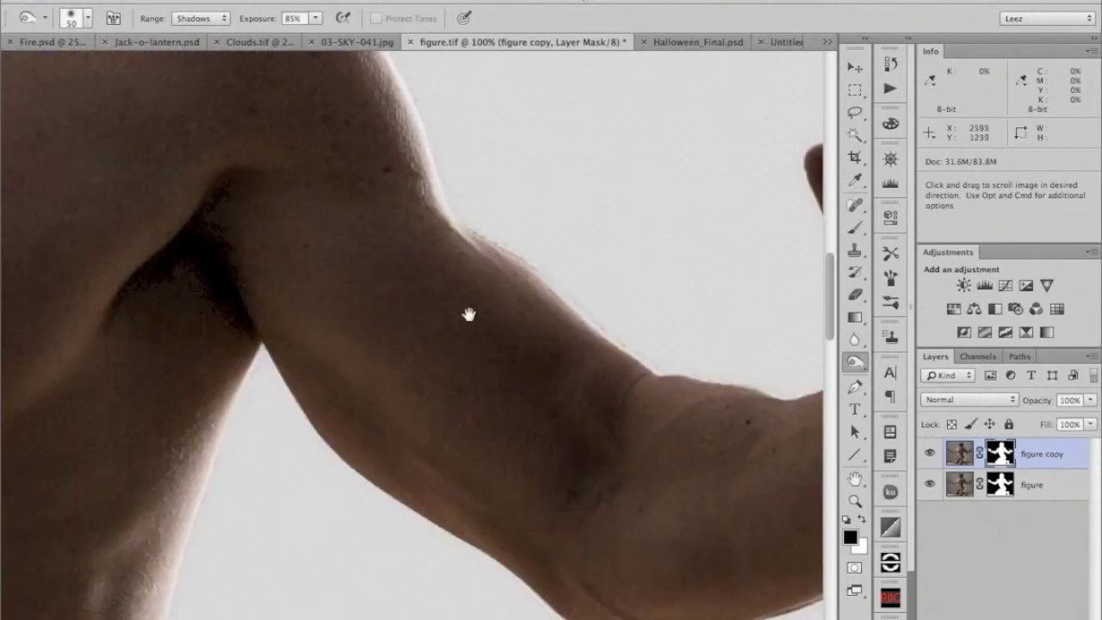
pyautogui.moveTo(617, 415); pyautogui.dragTo(646, 365)
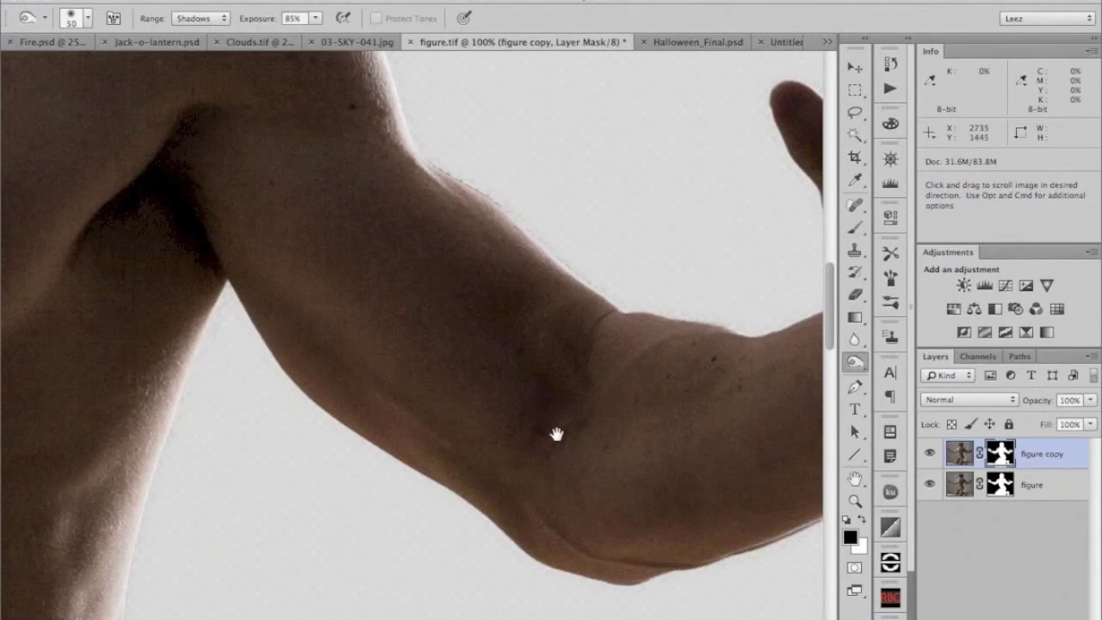
pyautogui.moveTo(557, 434); pyautogui.dragTo(598, 332)
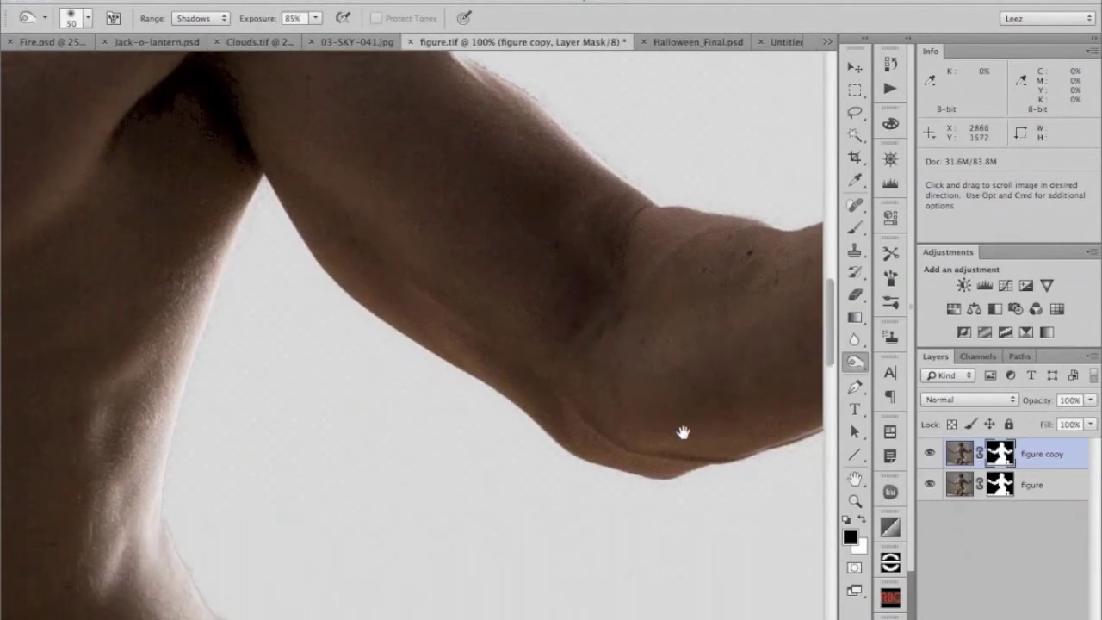
pyautogui.moveTo(682, 432); pyautogui.dragTo(514, 409)
pyautogui.moveTo(776, 308); pyautogui.dragTo(704, 331)
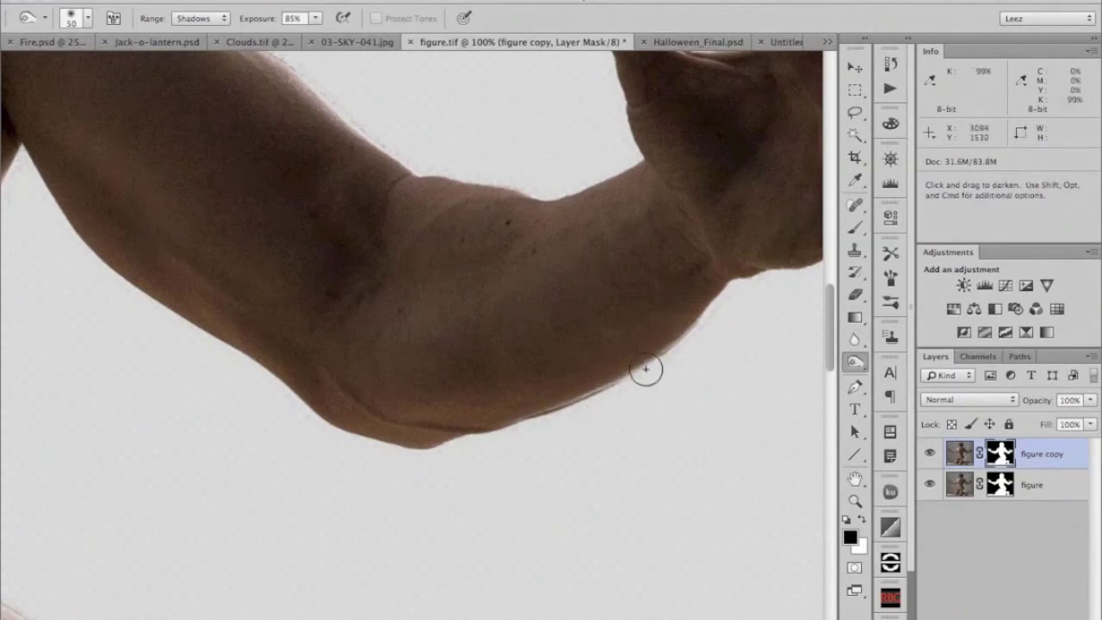
pyautogui.moveTo(553, 407)
pyautogui.mouseDown()
pyautogui.moveTo(600, 394)
pyautogui.moveTo(571, 396)
pyautogui.mouseUp()
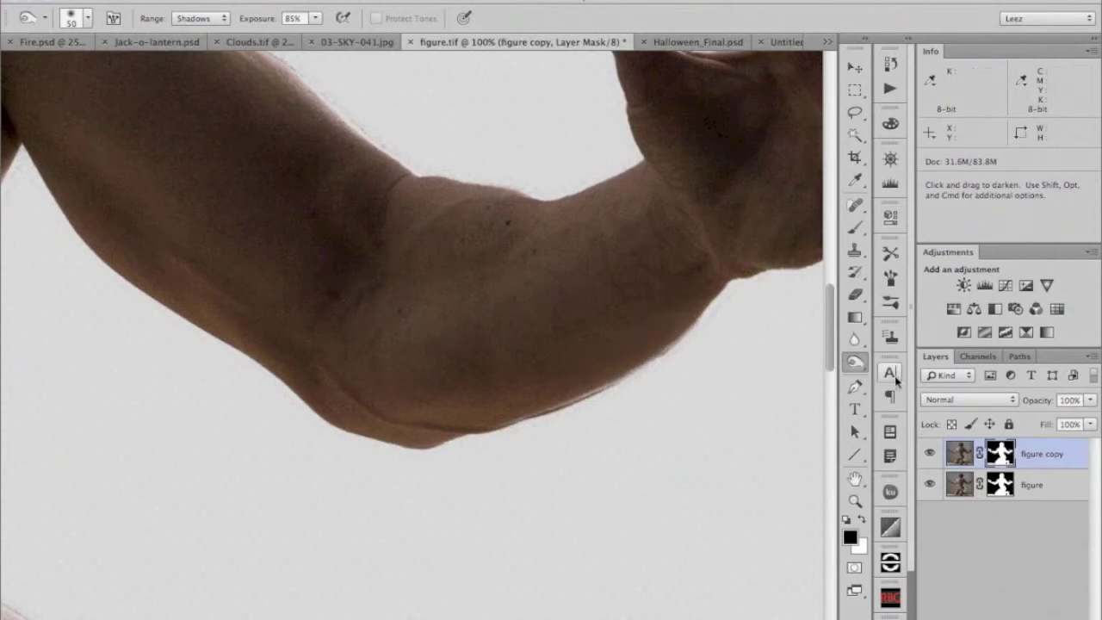
# Step: Try to dodge the mask's highlights along the forearm's underside at 77% exposure
pyautogui.click(855, 362)
pyautogui.click(909, 360)
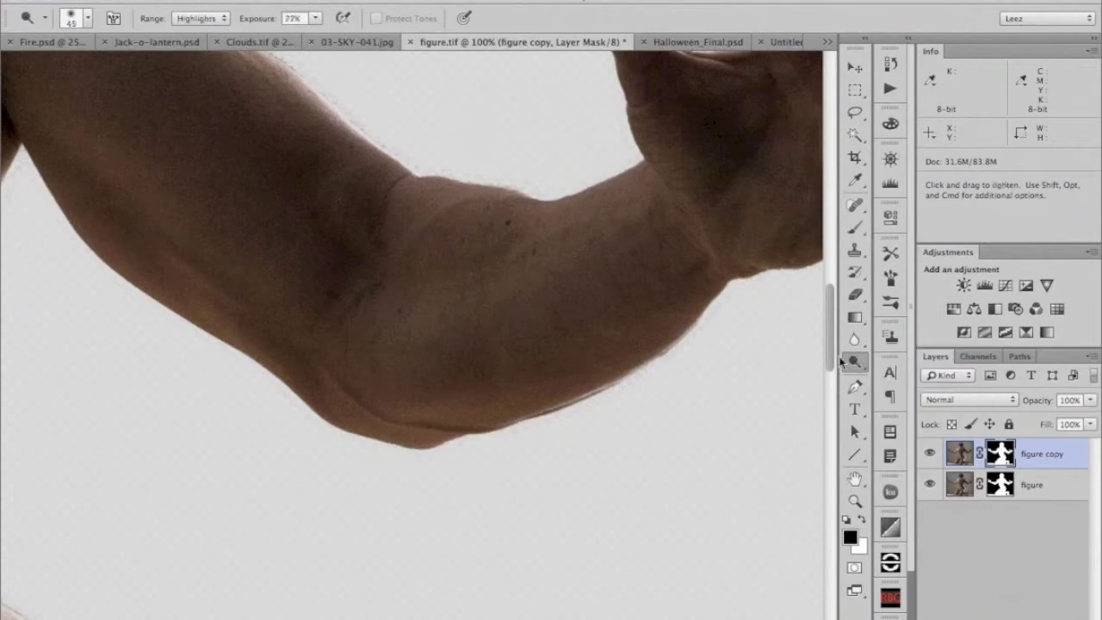
pyautogui.moveTo(699, 313)
pyautogui.mouseDown()
pyautogui.moveTo(664, 357)
pyautogui.moveTo(704, 311)
pyautogui.moveTo(602, 387)
pyautogui.moveTo(632, 375)
pyautogui.moveTo(582, 396)
pyautogui.mouseUp()
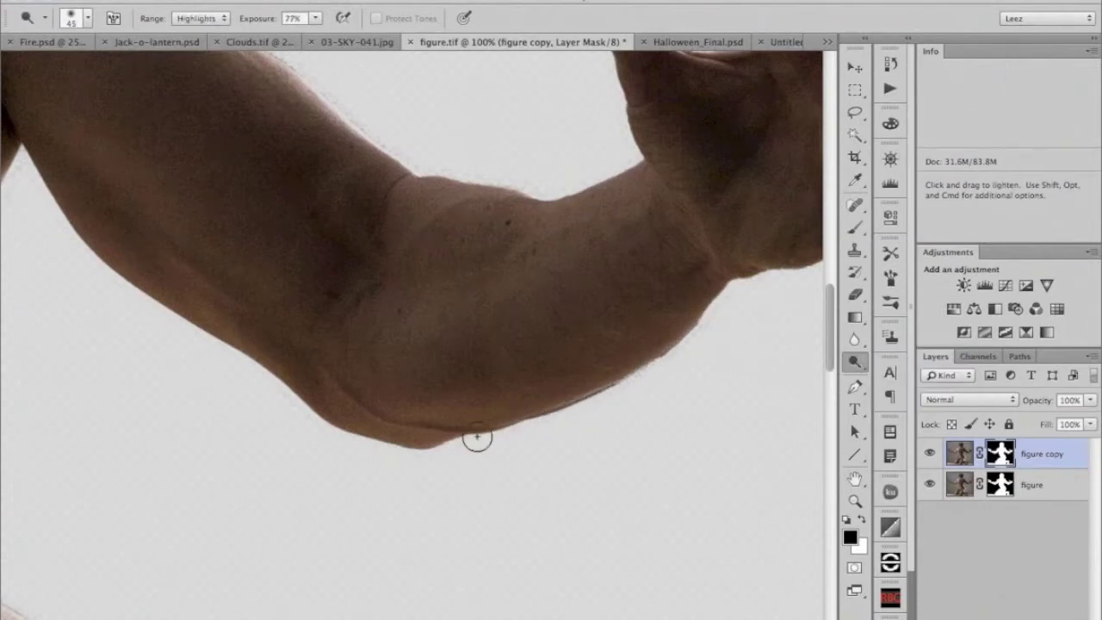
pyautogui.moveTo(477, 437); pyautogui.dragTo(630, 360)
pyautogui.moveTo(680, 330); pyautogui.dragTo(697, 340)
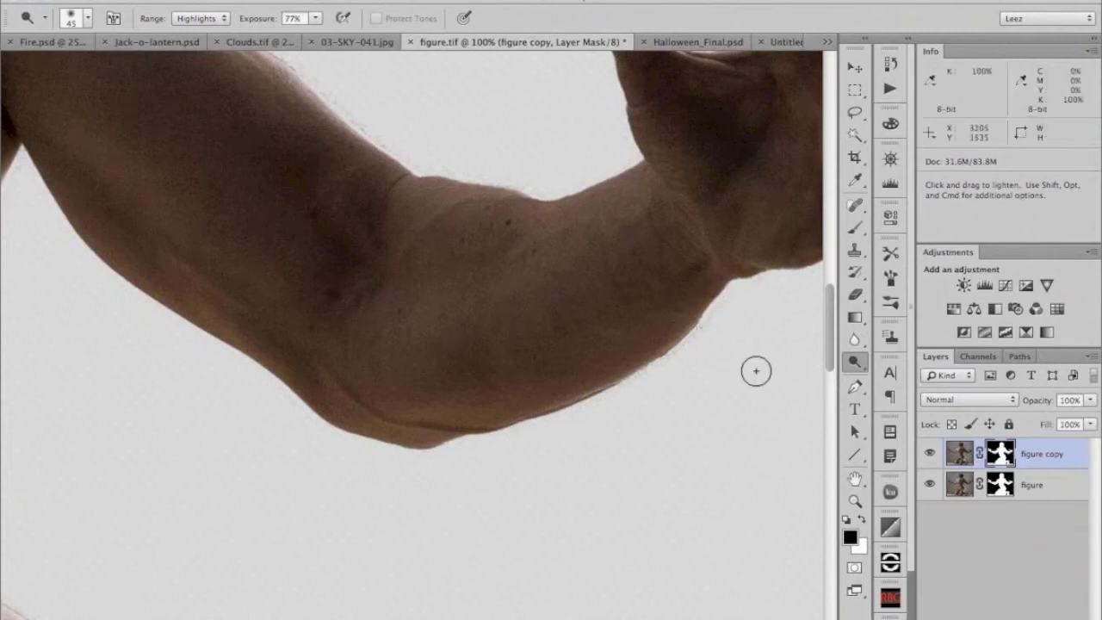
# Step: Undo the Dodge strokes by stepping the history back to the last Burn tool stroke
pyautogui.click(892, 65)
pyautogui.click(775, 439)
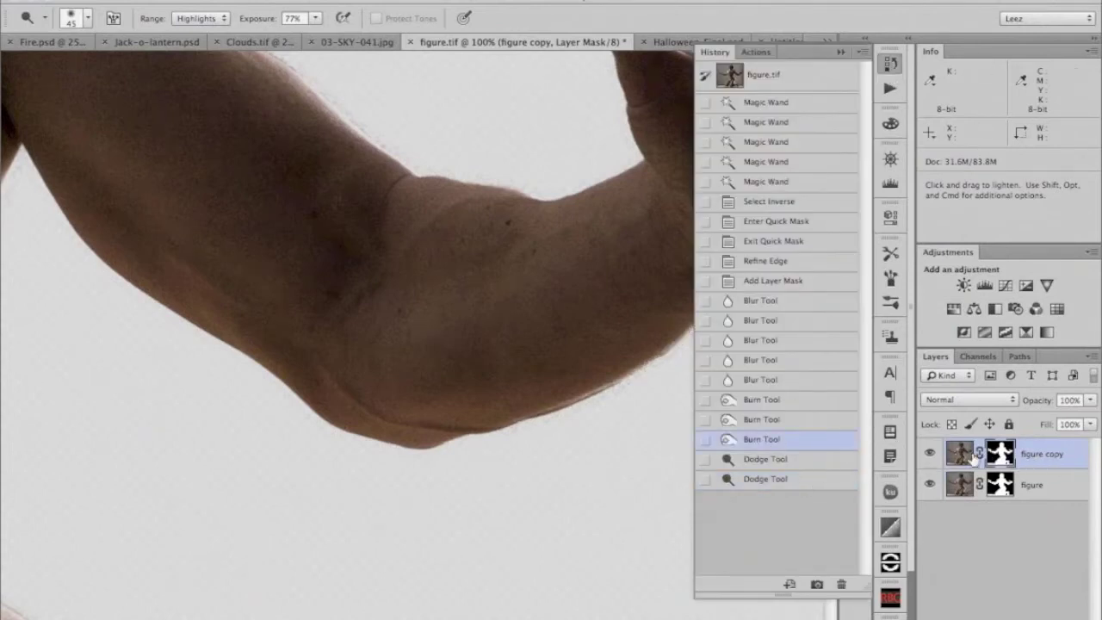
pyautogui.click(835, 49)
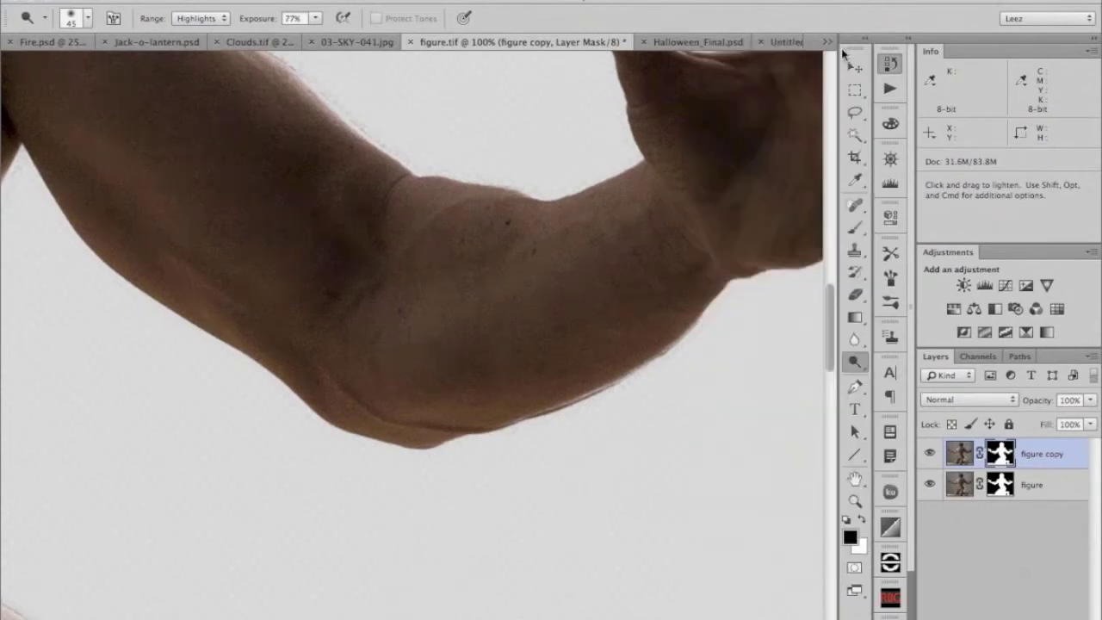
# Step: In the mask-only view, dodge the highlights along the arm's lower edge at 77% exposure and blur that edge at 80% strength
pyautogui.keyDown('alt'); pyautogui.click(1002, 456); pyautogui.keyUp('alt')
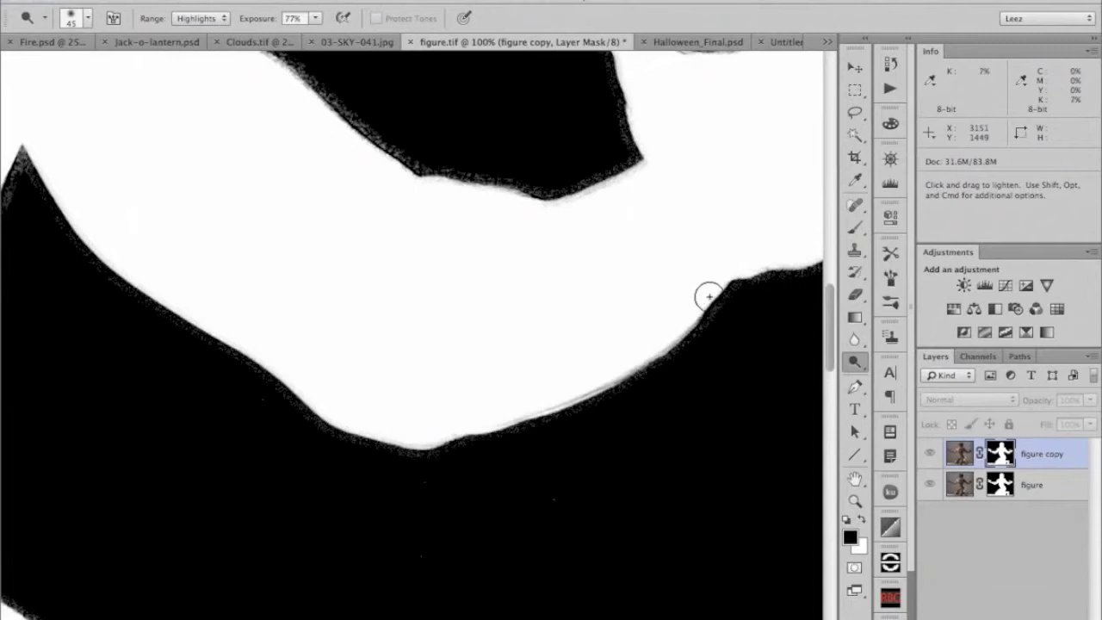
pyautogui.moveTo(693, 319)
pyautogui.mouseDown()
pyautogui.moveTo(637, 367)
pyautogui.moveTo(683, 332)
pyautogui.moveTo(652, 365)
pyautogui.moveTo(492, 427)
pyautogui.moveTo(592, 386)
pyautogui.moveTo(670, 326)
pyautogui.moveTo(716, 275)
pyautogui.mouseUp()
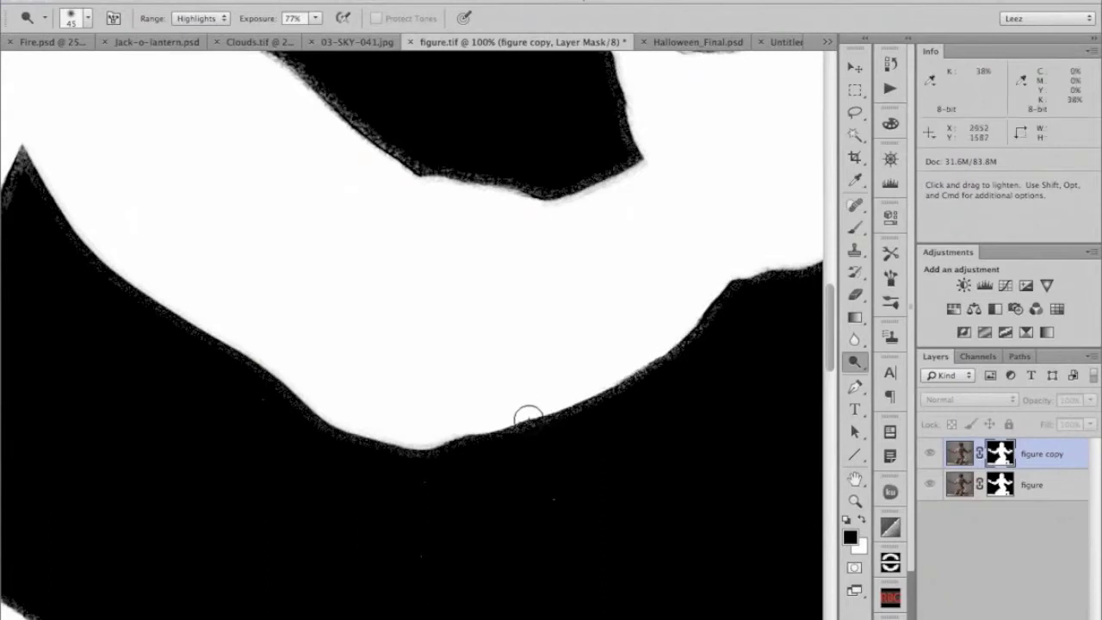
pyautogui.moveTo(457, 440)
pyautogui.mouseDown()
pyautogui.moveTo(406, 451)
pyautogui.moveTo(337, 419)
pyautogui.mouseUp()
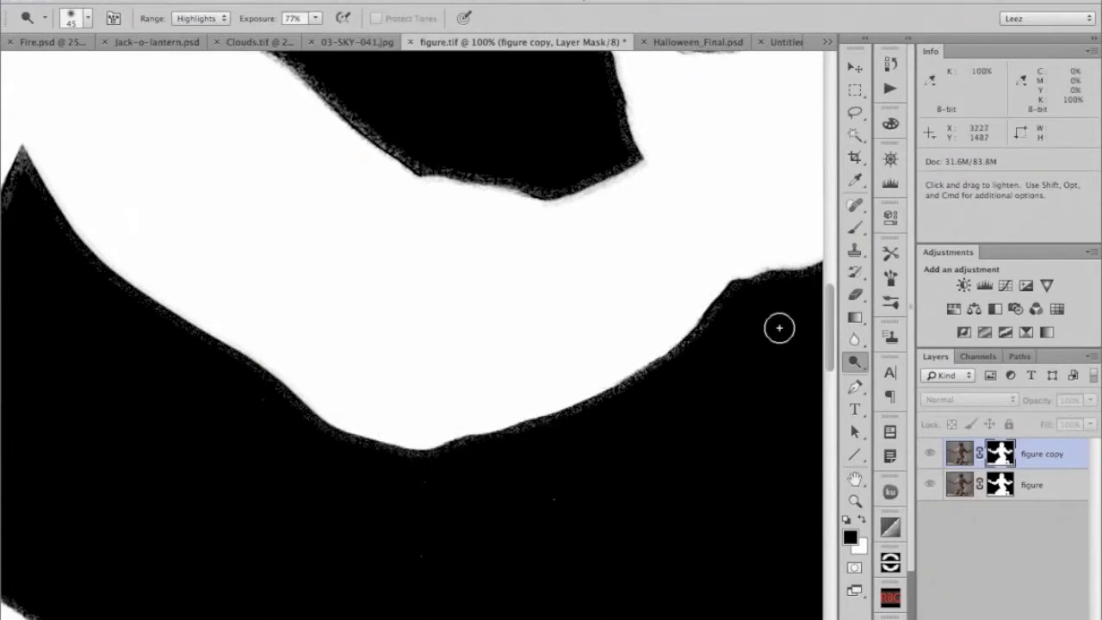
pyautogui.click(854, 339)
pyautogui.moveTo(714, 302)
pyautogui.mouseDown()
pyautogui.moveTo(622, 389)
pyautogui.moveTo(718, 301)
pyautogui.moveTo(569, 408)
pyautogui.moveTo(615, 391)
pyautogui.moveTo(531, 430)
pyautogui.moveTo(370, 454)
pyautogui.moveTo(291, 399)
pyautogui.moveTo(412, 443)
pyautogui.moveTo(568, 409)
pyautogui.moveTo(694, 328)
pyautogui.moveTo(731, 281)
pyautogui.moveTo(664, 341)
pyautogui.mouseUp()
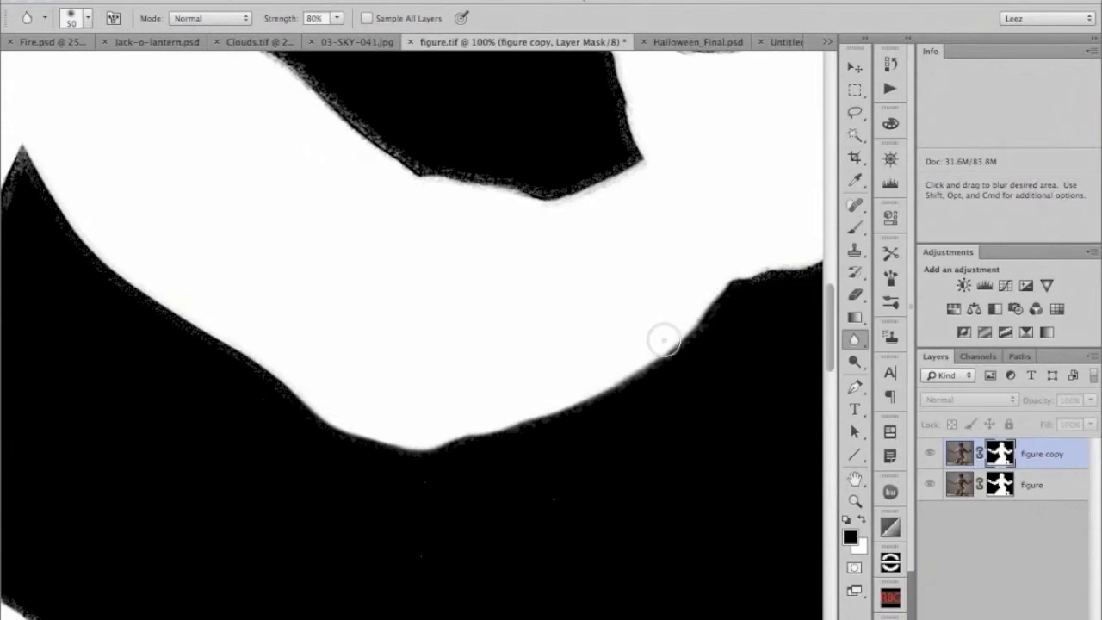
# Step: Burn the mask's shadows along the arm's lower edge at 85% exposure and return to the image view
pyautogui.click(855, 363)
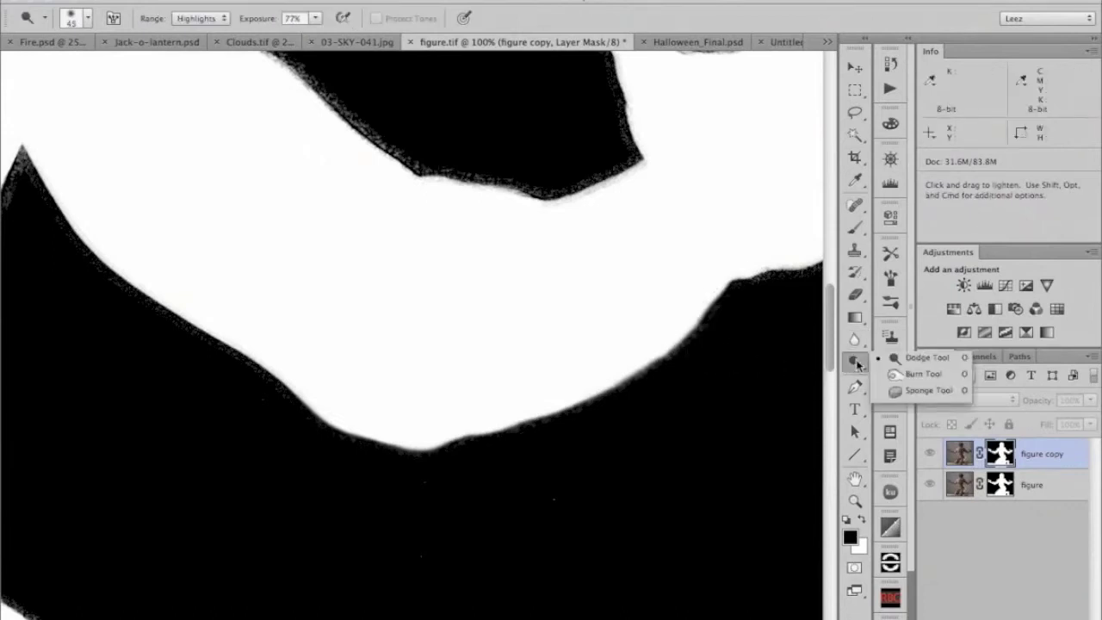
pyautogui.click(923, 373)
pyautogui.moveTo(735, 300)
pyautogui.mouseDown()
pyautogui.moveTo(670, 344)
pyautogui.moveTo(719, 290)
pyautogui.moveTo(627, 375)
pyautogui.moveTo(652, 357)
pyautogui.moveTo(509, 425)
pyautogui.moveTo(610, 394)
pyautogui.moveTo(472, 437)
pyautogui.moveTo(584, 427)
pyautogui.moveTo(733, 279)
pyautogui.moveTo(701, 327)
pyautogui.moveTo(540, 445)
pyautogui.moveTo(629, 407)
pyautogui.moveTo(683, 363)
pyautogui.mouseUp()
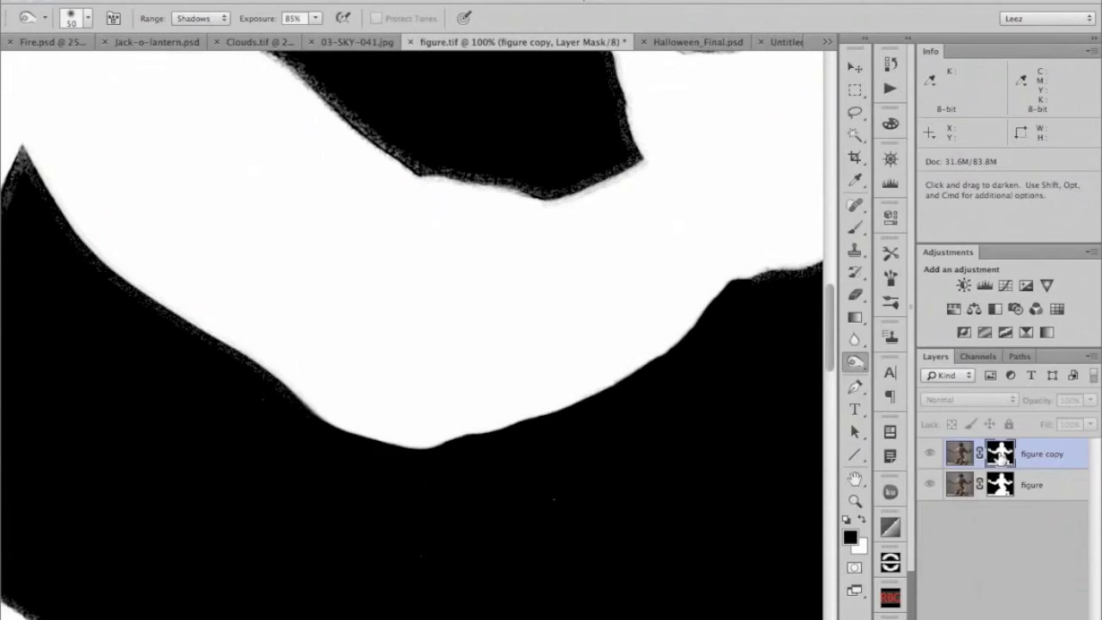
pyautogui.keyDown('alt'); pyautogui.click(1000, 453); pyautogui.keyUp('alt')
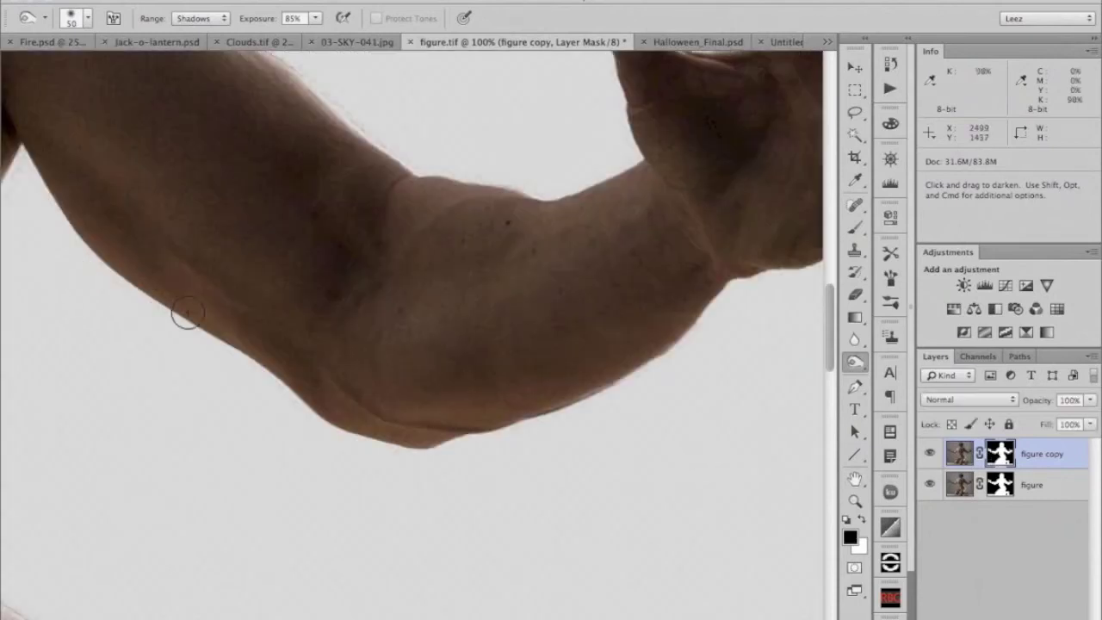
# Step: Blur and burn the mask edge along the side of the torso, from the armpit down to the hip
pyautogui.moveTo(315, 325); pyautogui.dragTo(560, 396)
pyautogui.moveTo(139, 460); pyautogui.dragTo(216, 341)
pyautogui.click(856, 340)
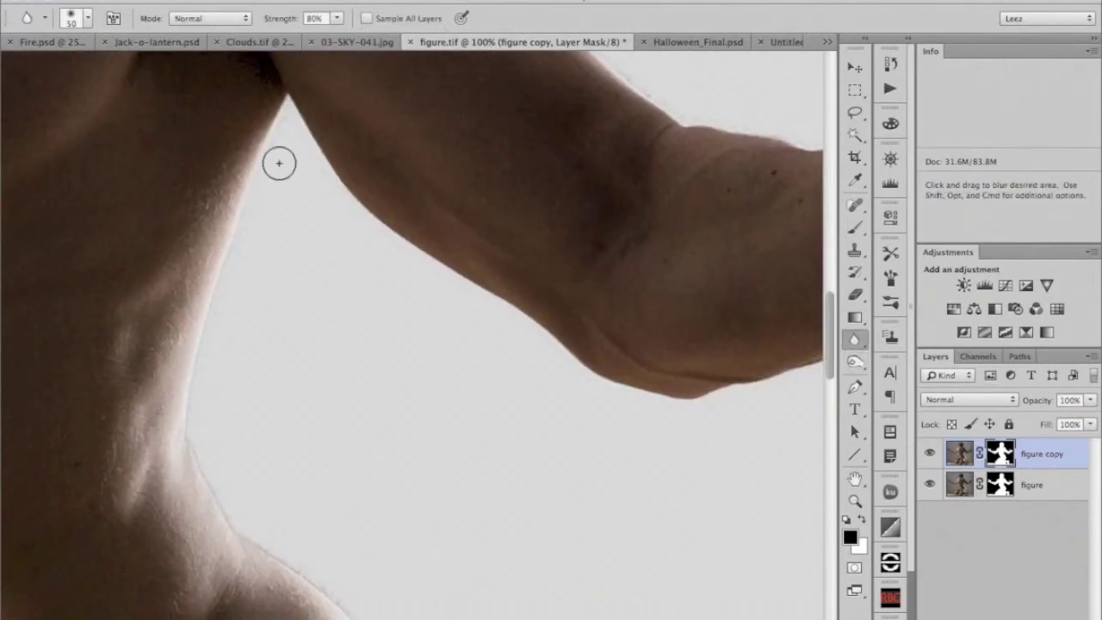
pyautogui.click(855, 362)
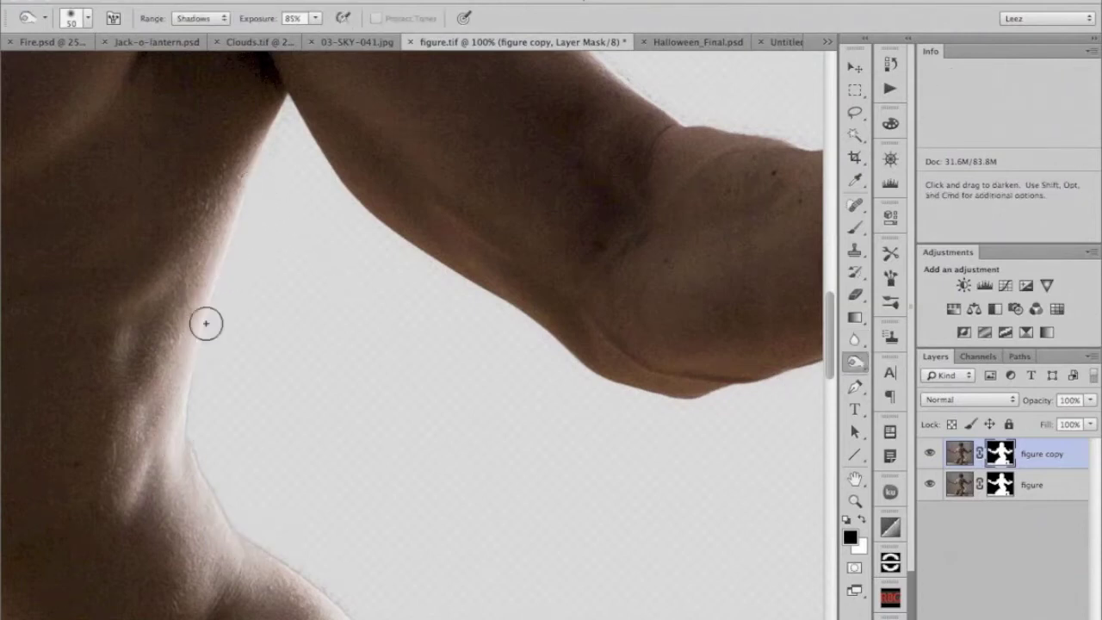
pyautogui.moveTo(173, 428)
pyautogui.mouseDown()
pyautogui.moveTo(186, 453)
pyautogui.moveTo(195, 400)
pyautogui.moveTo(207, 510)
pyautogui.moveTo(227, 534)
pyautogui.moveTo(186, 425)
pyautogui.moveTo(200, 482)
pyautogui.moveTo(191, 376)
pyautogui.moveTo(254, 171)
pyautogui.moveTo(210, 484)
pyautogui.moveTo(241, 540)
pyautogui.mouseUp()
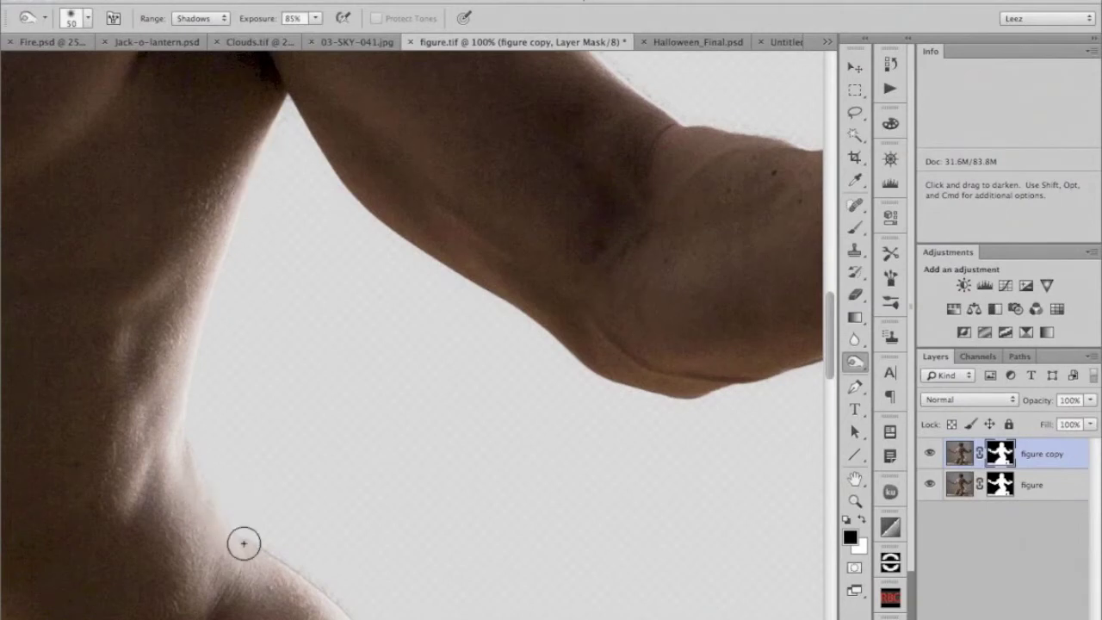
# Step: Examine the mask edges from the hip down the leg to the foot and back up to the torso
pyautogui.press('space')
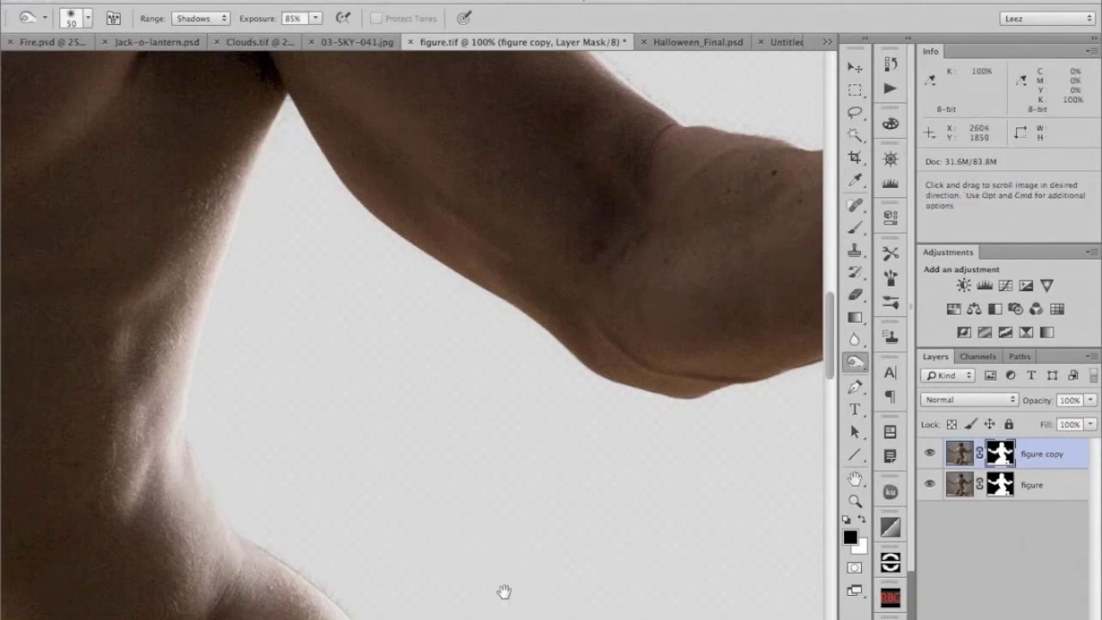
pyautogui.moveTo(502, 589); pyautogui.dragTo(424, 338)
pyautogui.moveTo(373, 536); pyautogui.dragTo(430, 359)
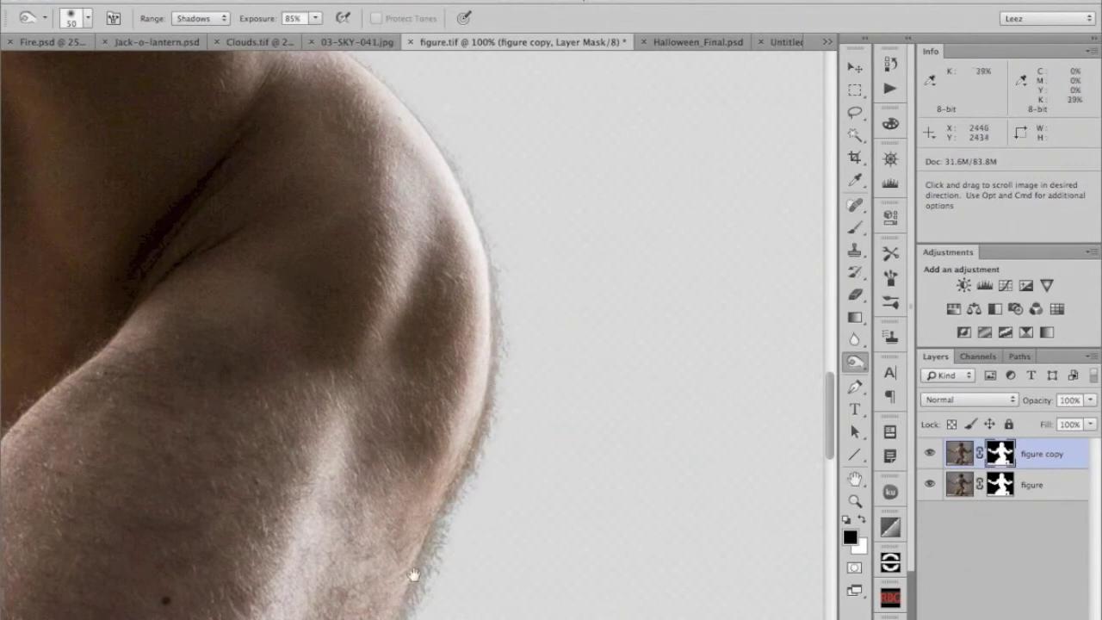
pyautogui.moveTo(398, 544); pyautogui.dragTo(388, 419)
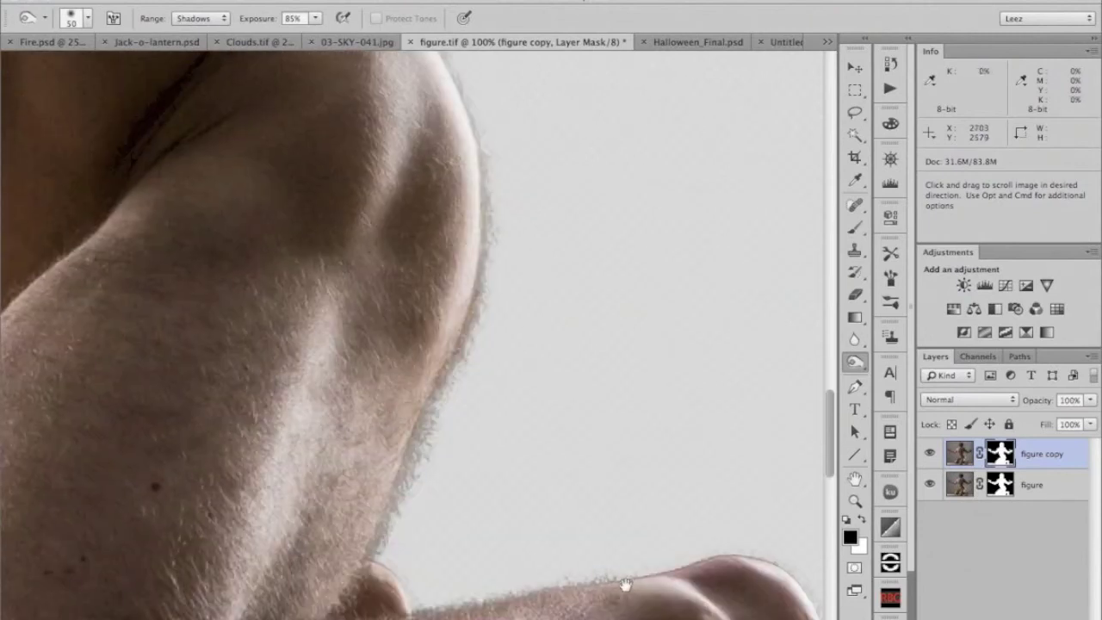
pyautogui.moveTo(396, 216); pyautogui.dragTo(386, 474)
pyautogui.moveTo(206, 69); pyautogui.dragTo(318, 482)
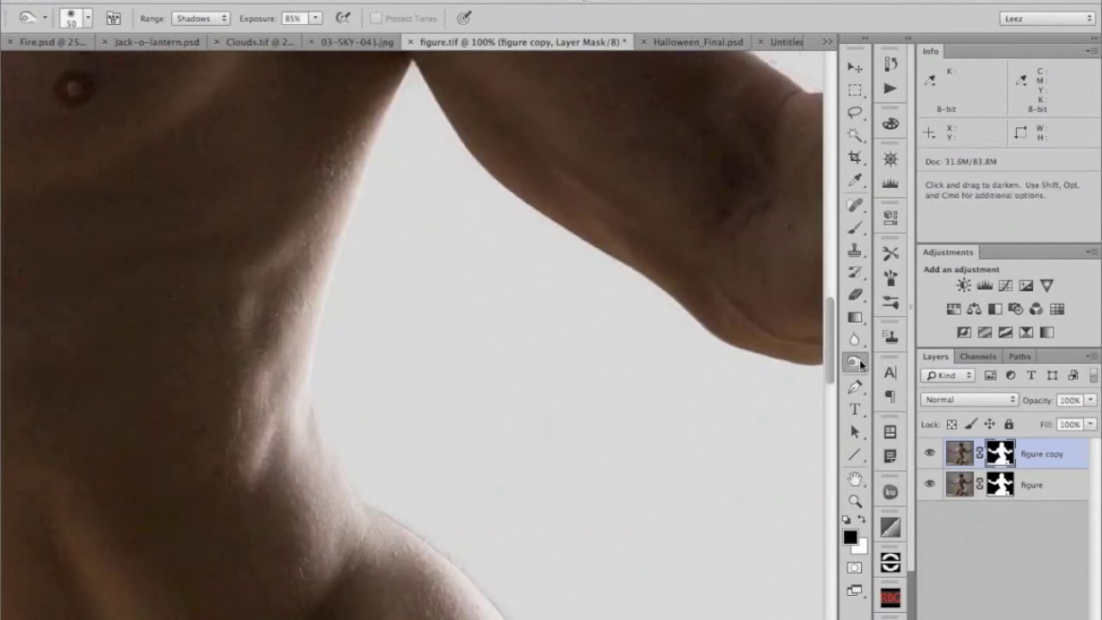
# Step: Remove the duplicate figure layer and copy the masked figure layer into the centre of the black Untitled-1 document
pyautogui.click(931, 487)
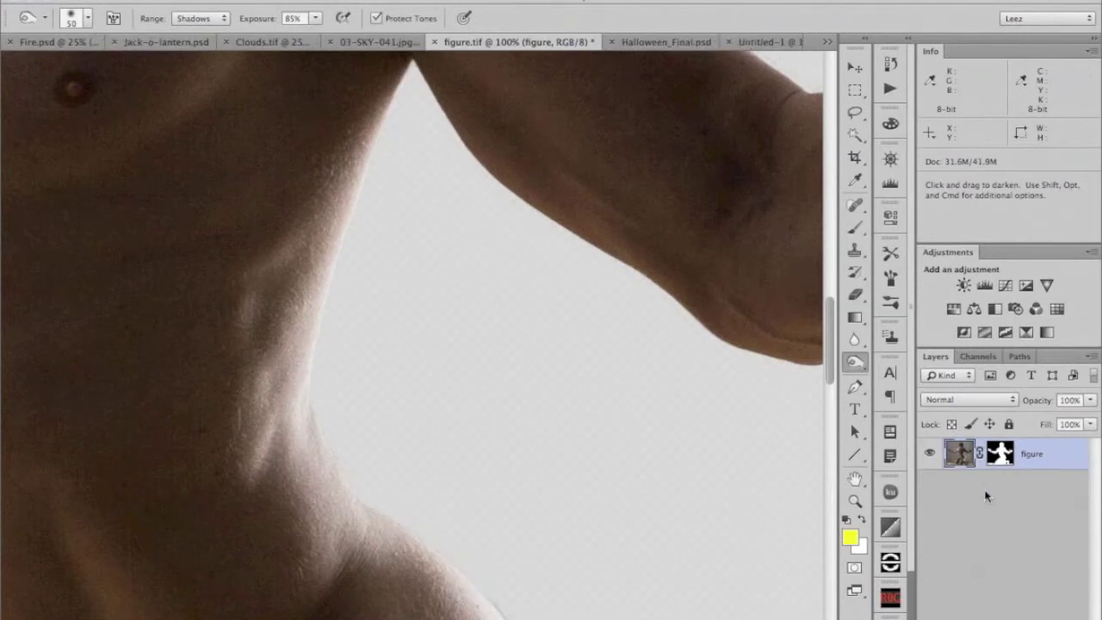
pyautogui.press('super+minus')
pyautogui.press('super+minus')
pyautogui.press('super+minus')
pyautogui.press('super+minus')
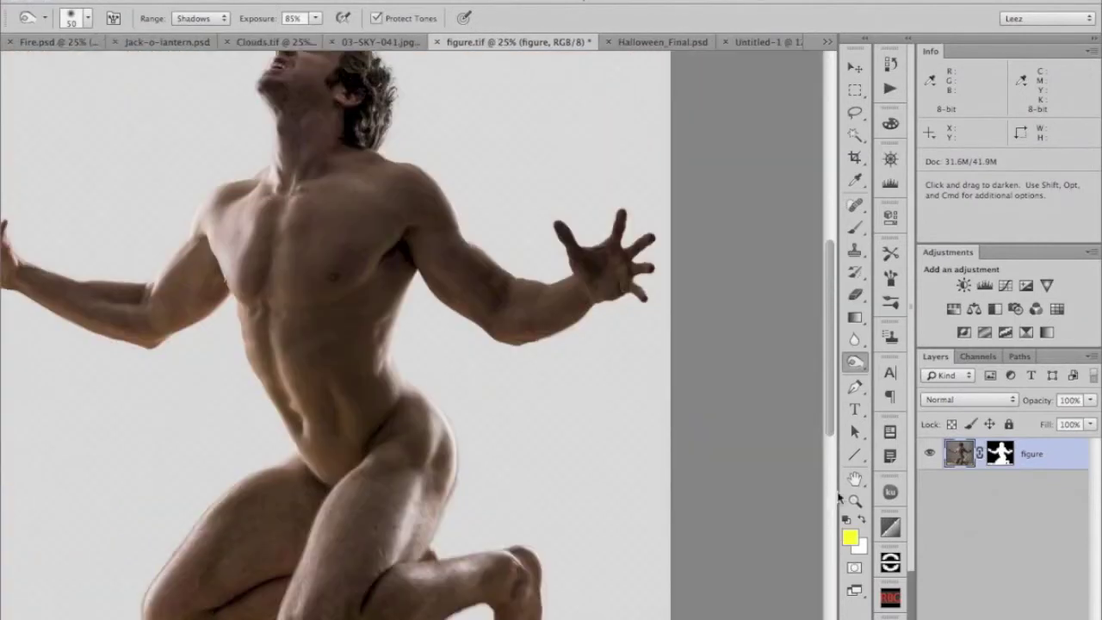
pyautogui.press('super+minus')
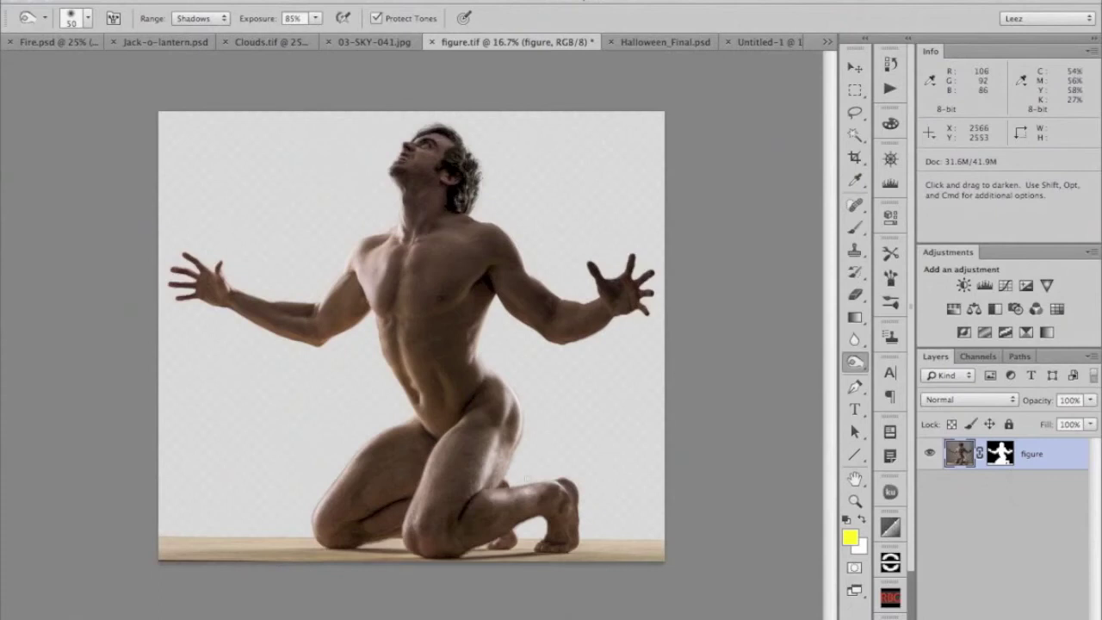
pyautogui.click(856, 68)
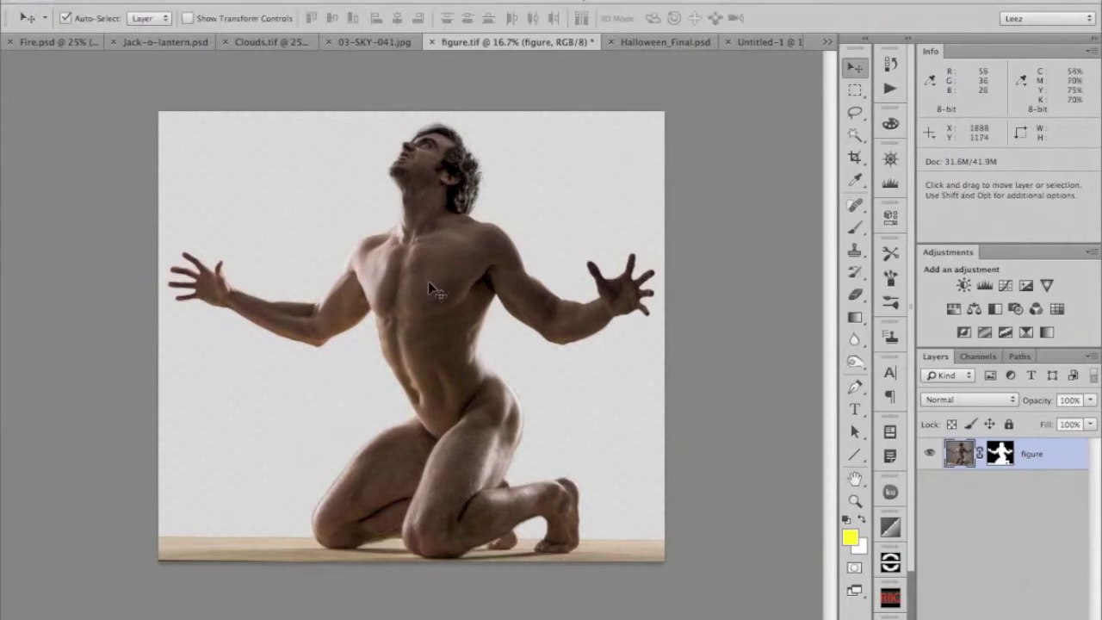
pyautogui.moveTo(404, 302); pyautogui.dragTo(764, 43)
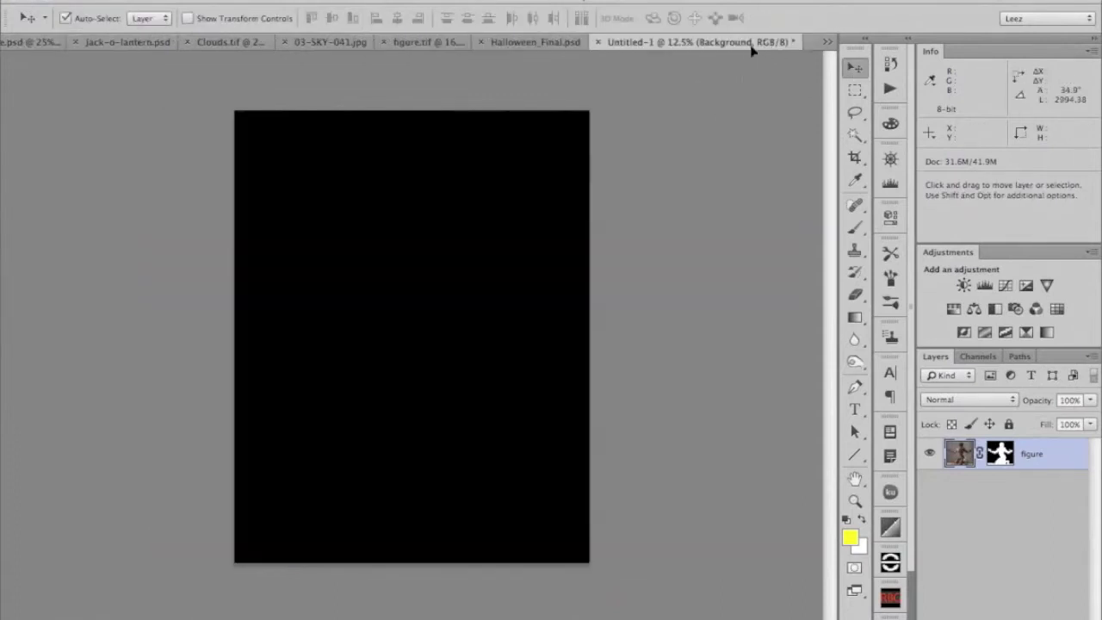
pyautogui.moveTo(409, 258); pyautogui.dragTo(408, 319)
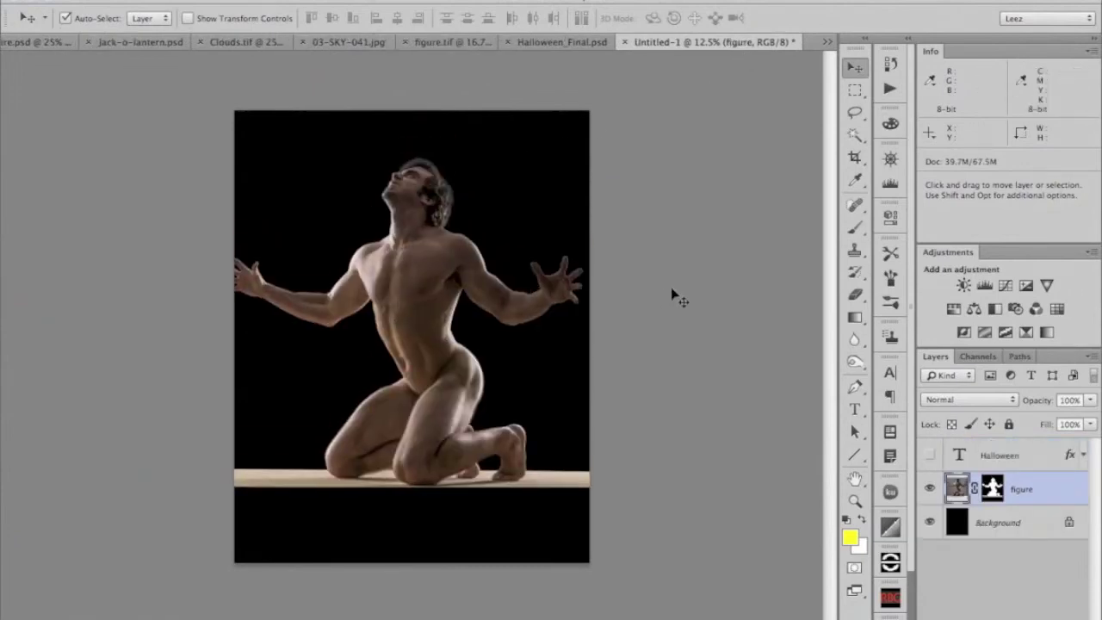
# Step: Copy the sunset skyline from 03-SKY-041.jpg into the Untitled-1 document and place its layer beneath the figure layer
pyautogui.click(334, 42)
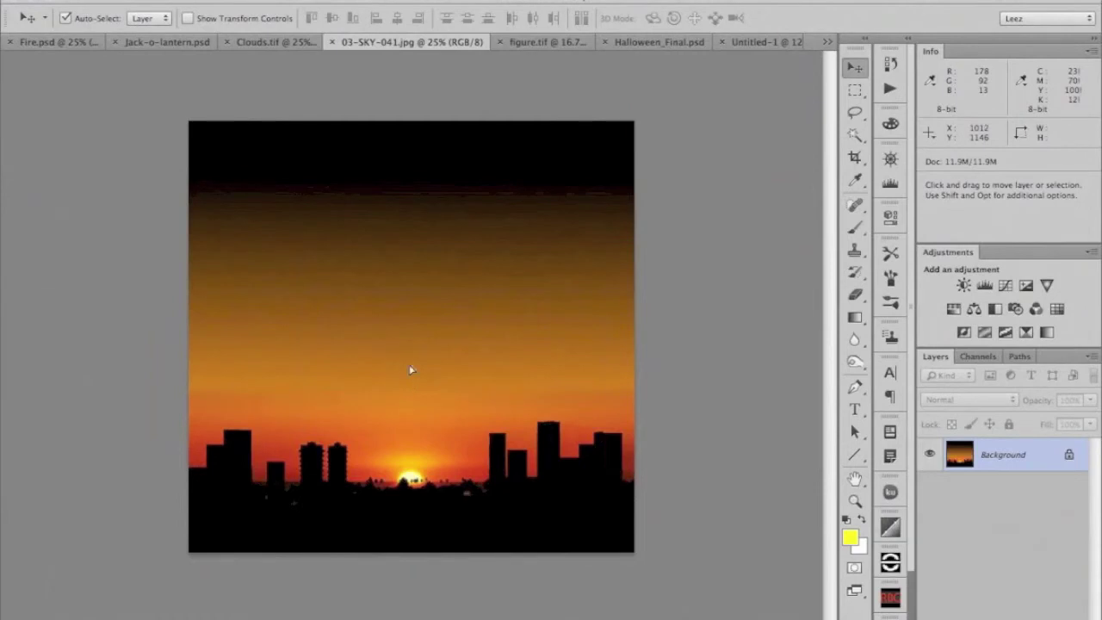
pyautogui.moveTo(410, 370); pyautogui.dragTo(768, 44)
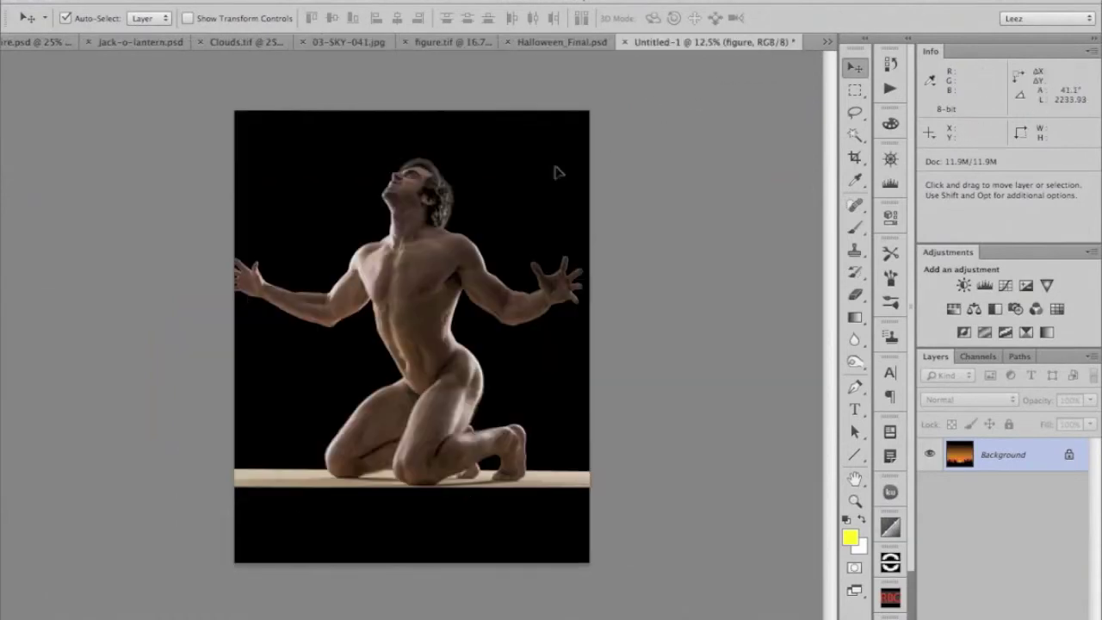
pyautogui.moveTo(418, 259); pyautogui.dragTo(405, 322)
pyautogui.moveTo(957, 489); pyautogui.dragTo(956, 542)
pyautogui.moveTo(956, 488); pyautogui.dragTo(956, 542)
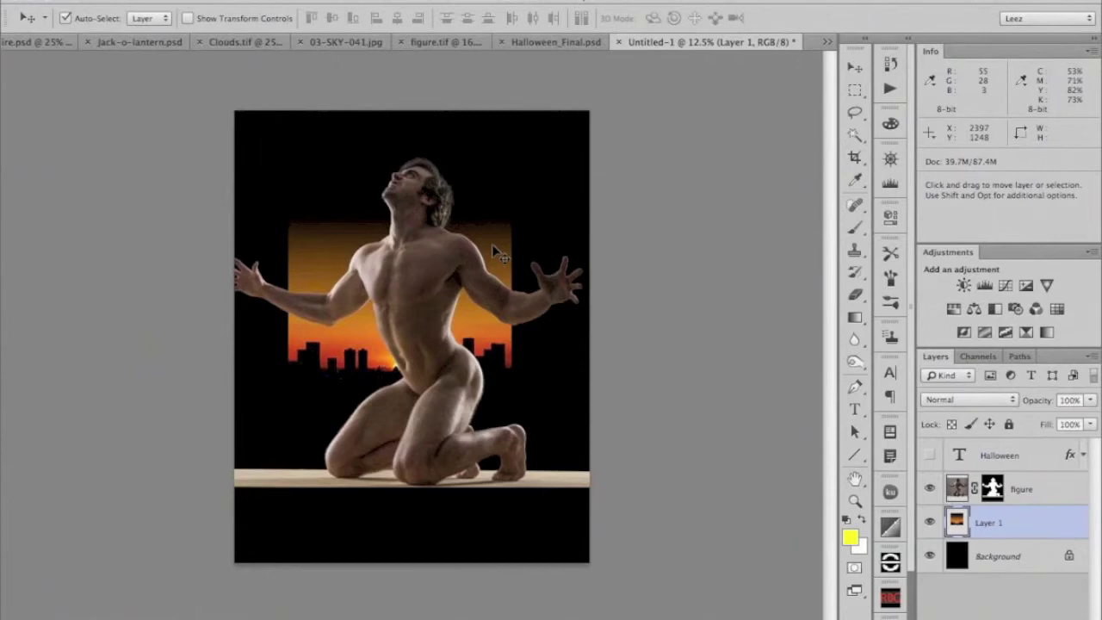
# Step: Scale the skyline layer proportionally to about 162% so it spans the poster's full width and meets its upper edge
pyautogui.hotkey('ctrl', 't')
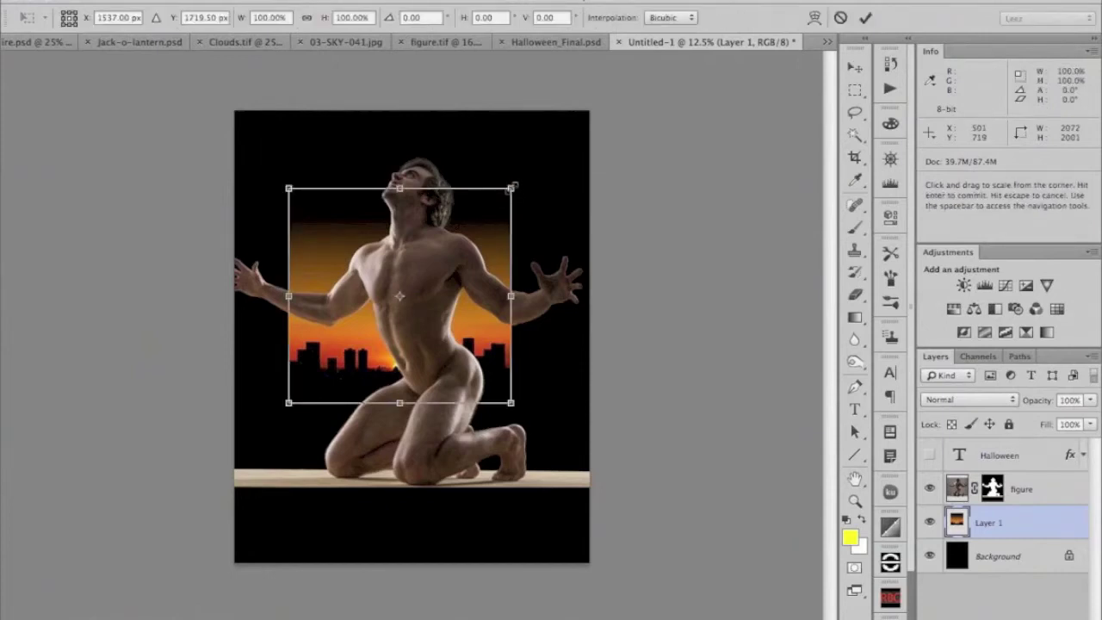
pyautogui.moveTo(515, 185); pyautogui.dragTo(586, 145)
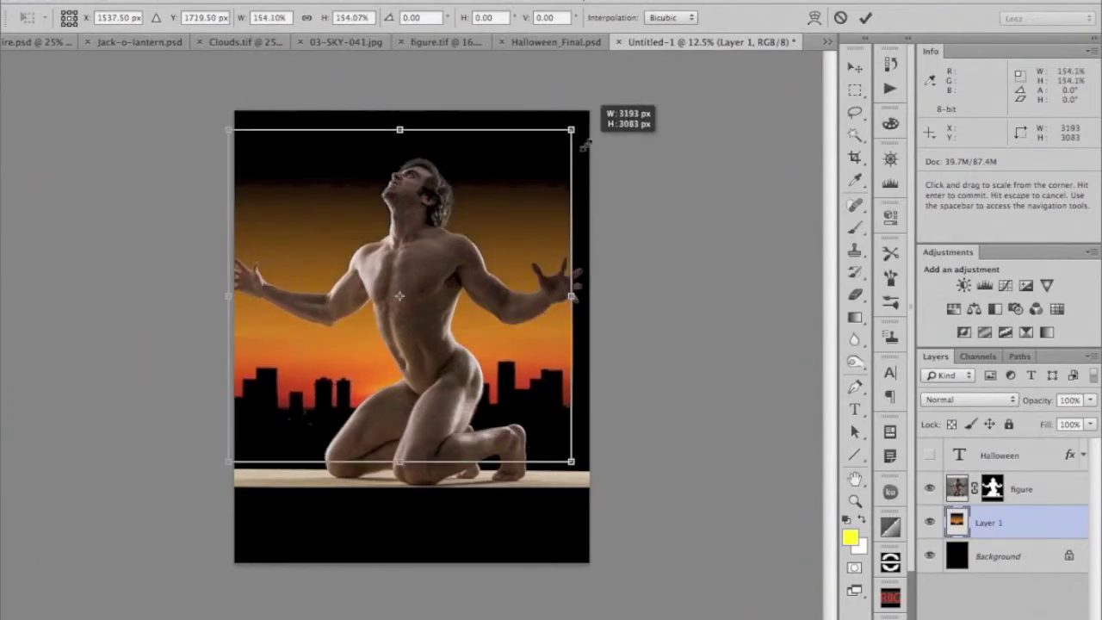
pyautogui.moveTo(586, 145); pyautogui.dragTo(608, 128)
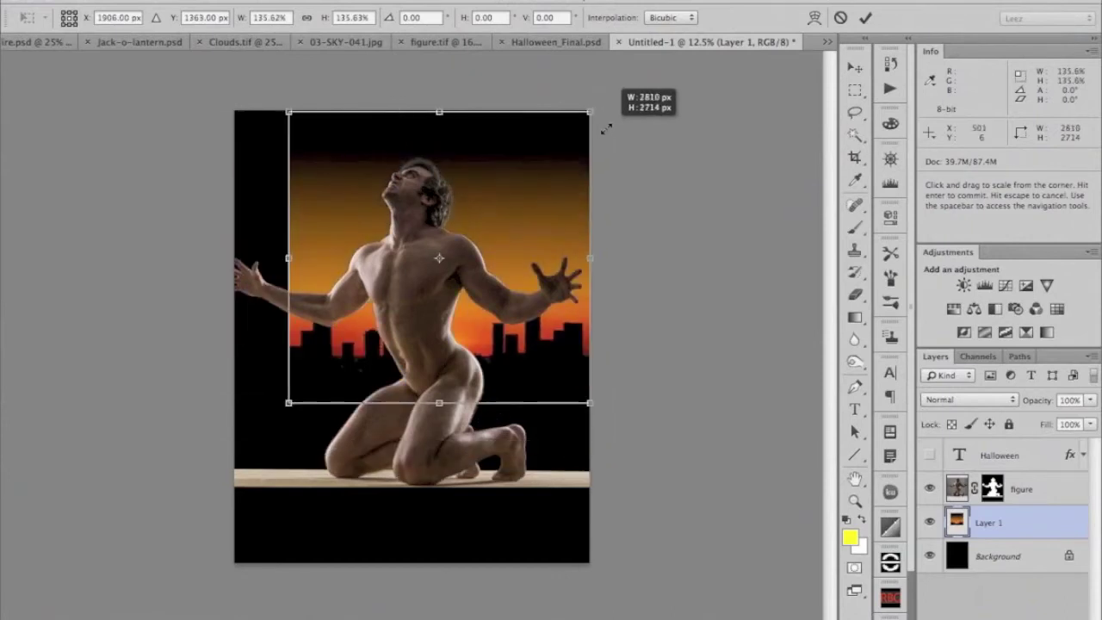
pyautogui.moveTo(605, 123); pyautogui.dragTo(595, 133)
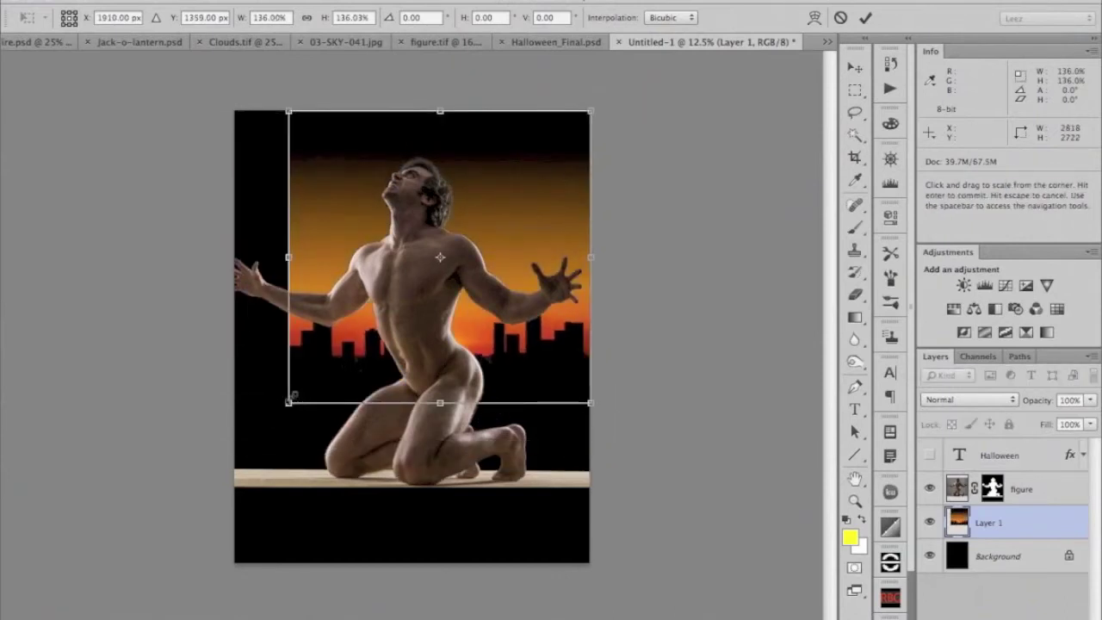
pyautogui.moveTo(288, 402); pyautogui.dragTo(231, 459)
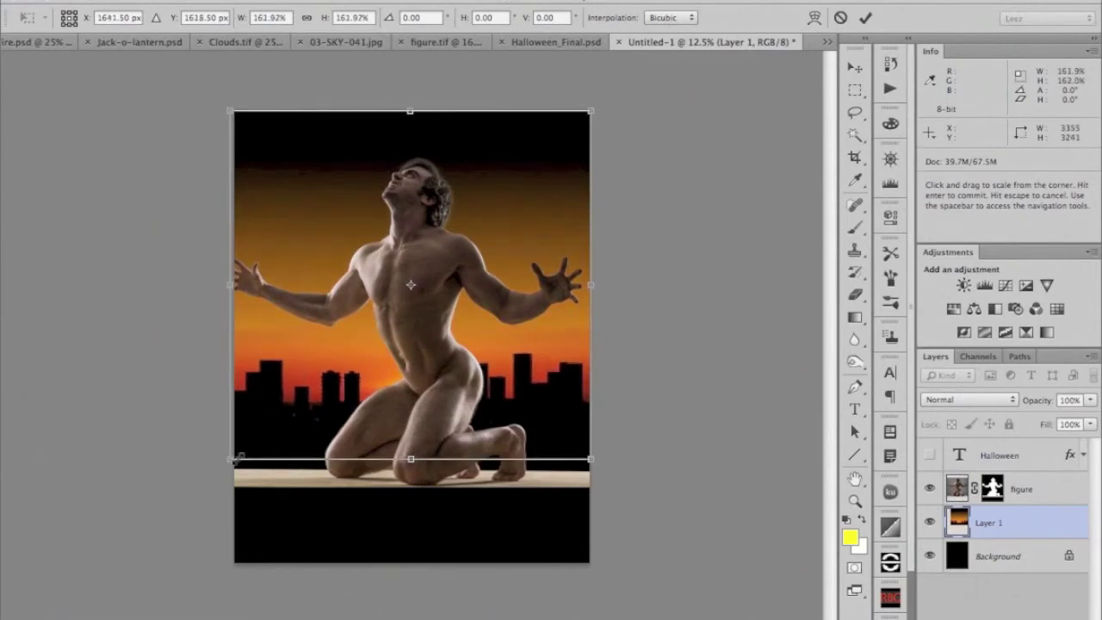
pyautogui.click(865, 18)
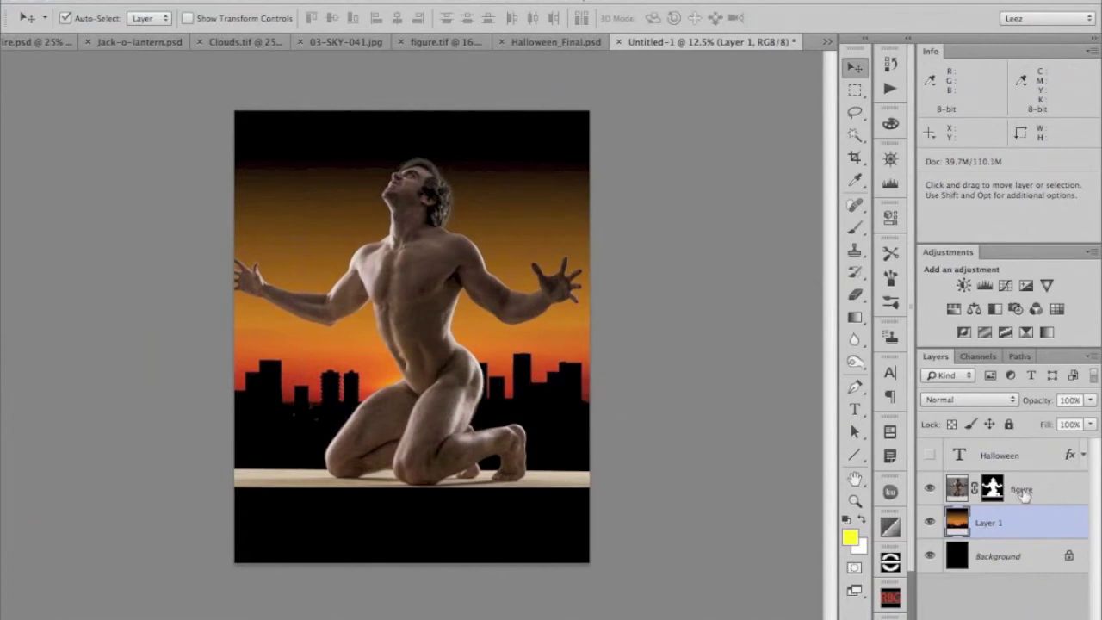
# Step: Convert the masked figure layer to a Smart Object
pyautogui.click(958, 489)
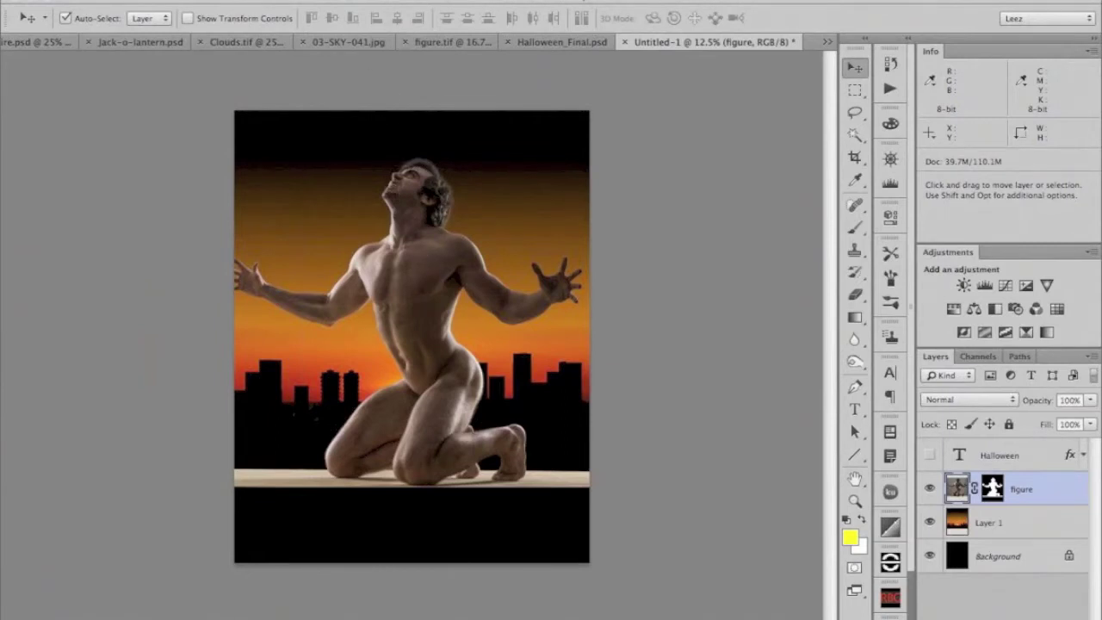
pyautogui.click(263, 1)
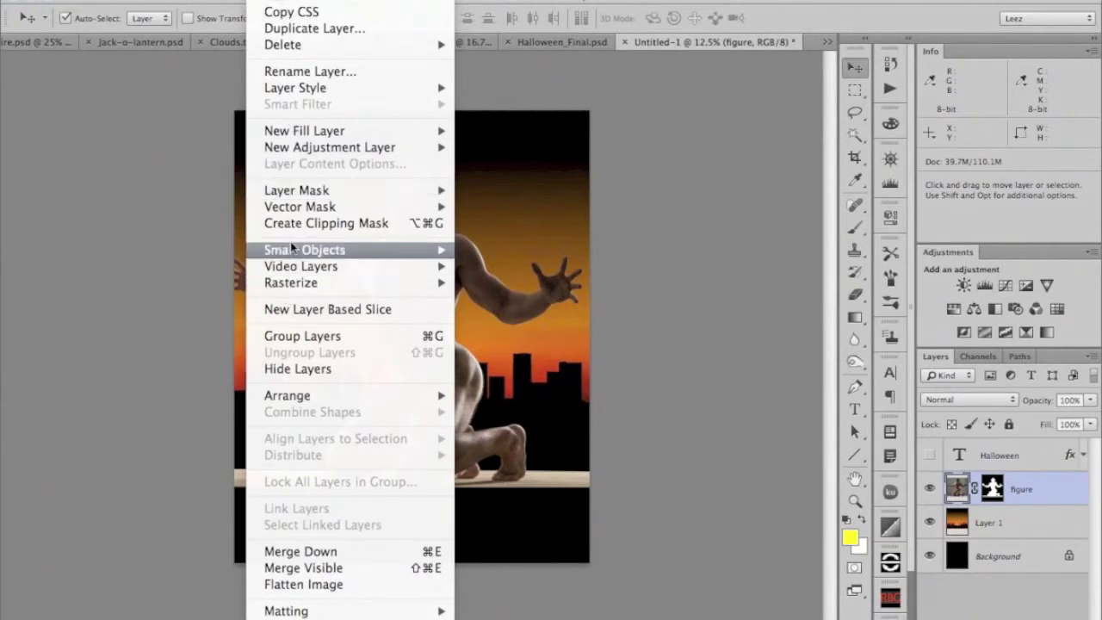
pyautogui.moveTo(291, 246)
pyautogui.click(532, 261)
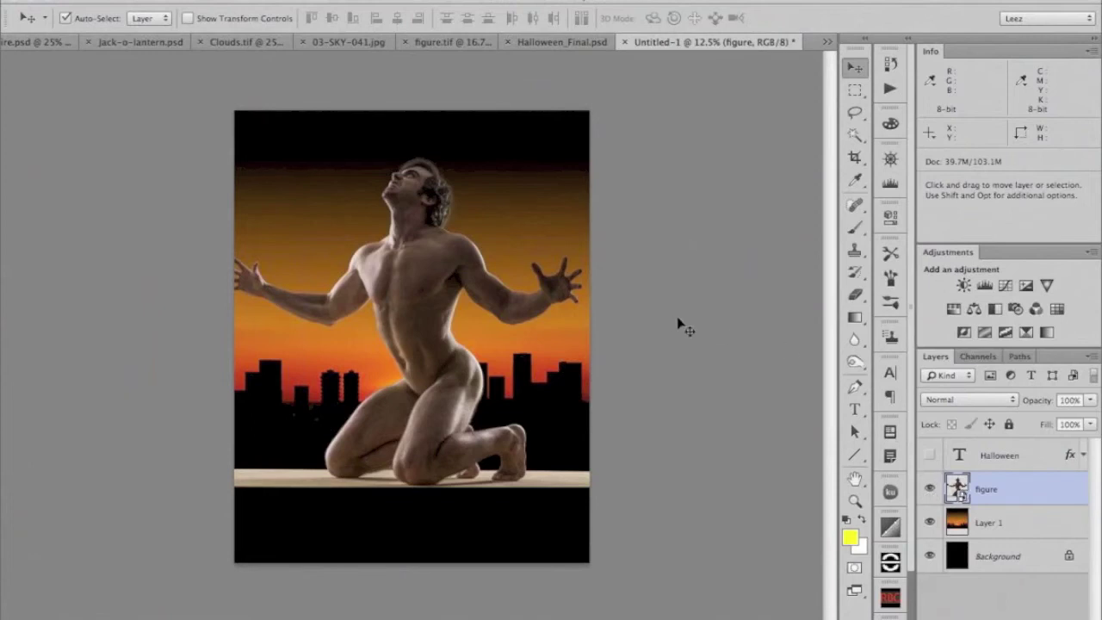
# Step: Scale the figure proportionally to about 73% and move it slightly down in front of the skyline
pyautogui.hotkey('ctrl', 't')
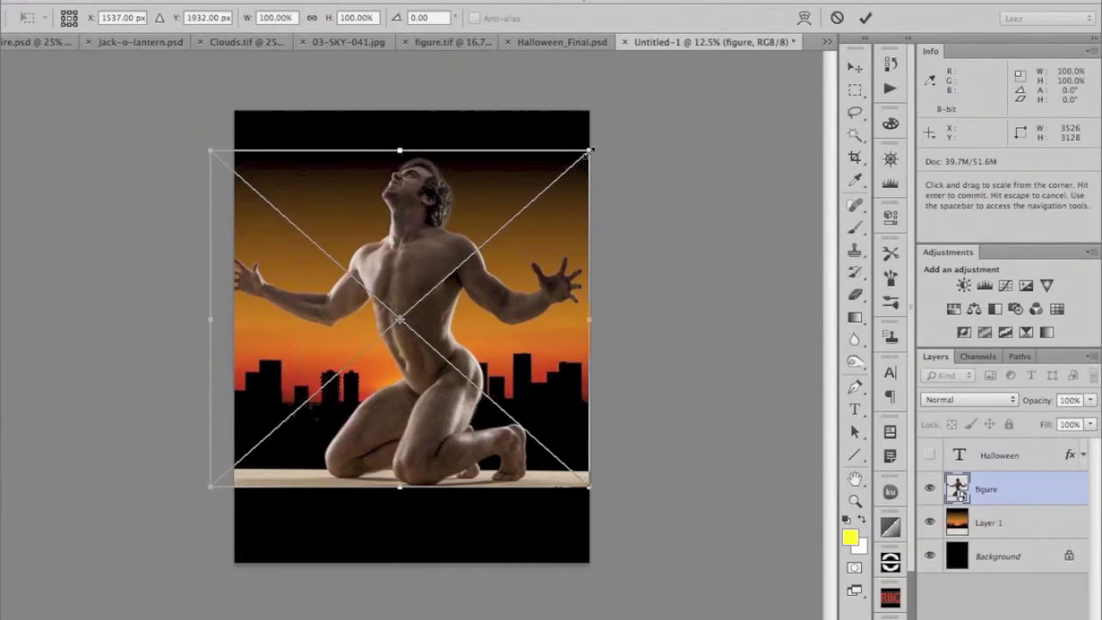
pyautogui.moveTo(588, 151); pyautogui.dragTo(539, 196)
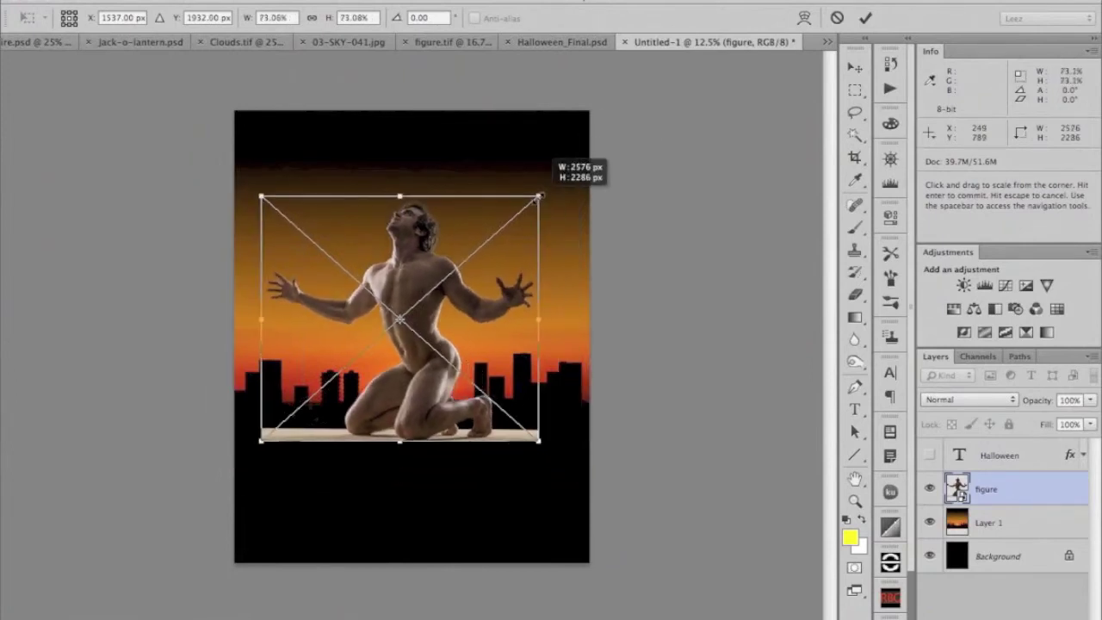
pyautogui.moveTo(410, 287); pyautogui.dragTo(412, 294)
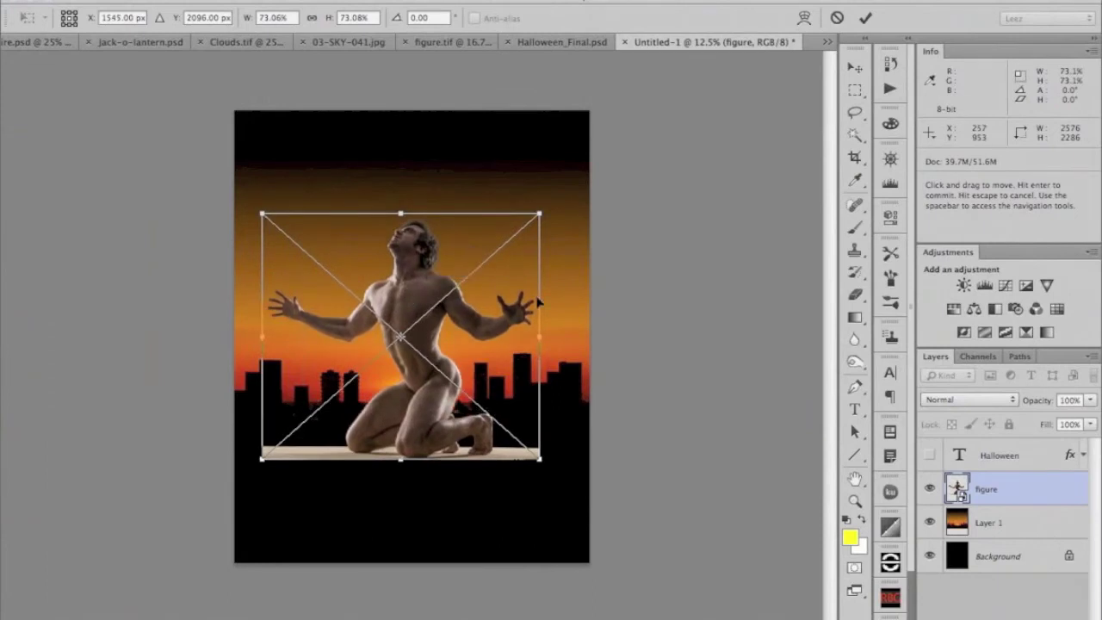
pyautogui.click(866, 18)
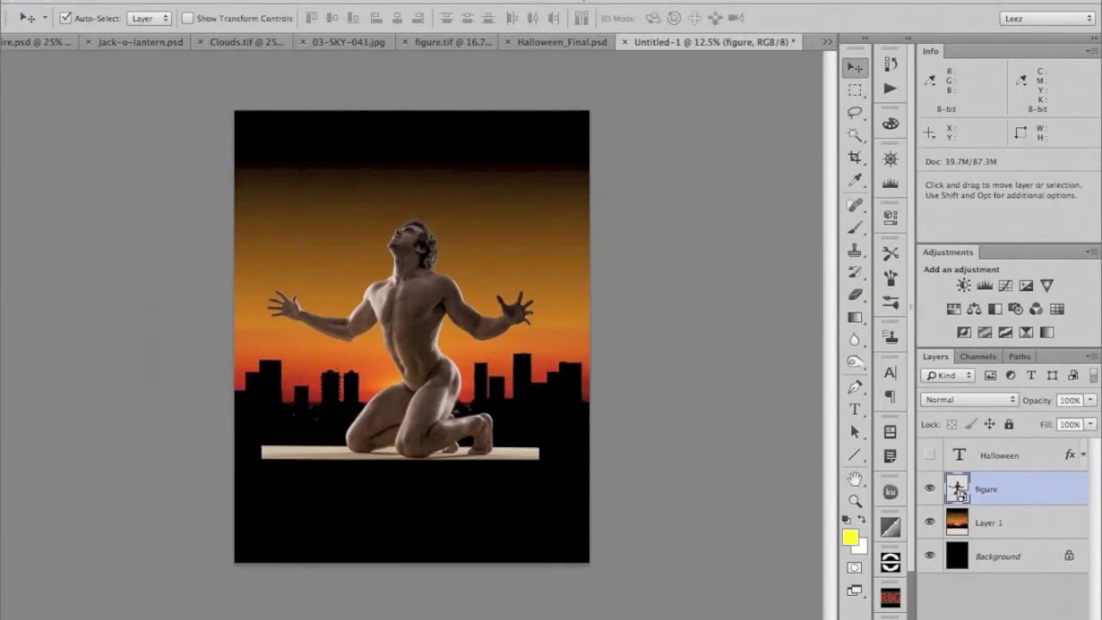
# Step: Add a new layer above the figure, name it shadow, and clip it to the figure layer
pyautogui.press('super+shift+alt+n')
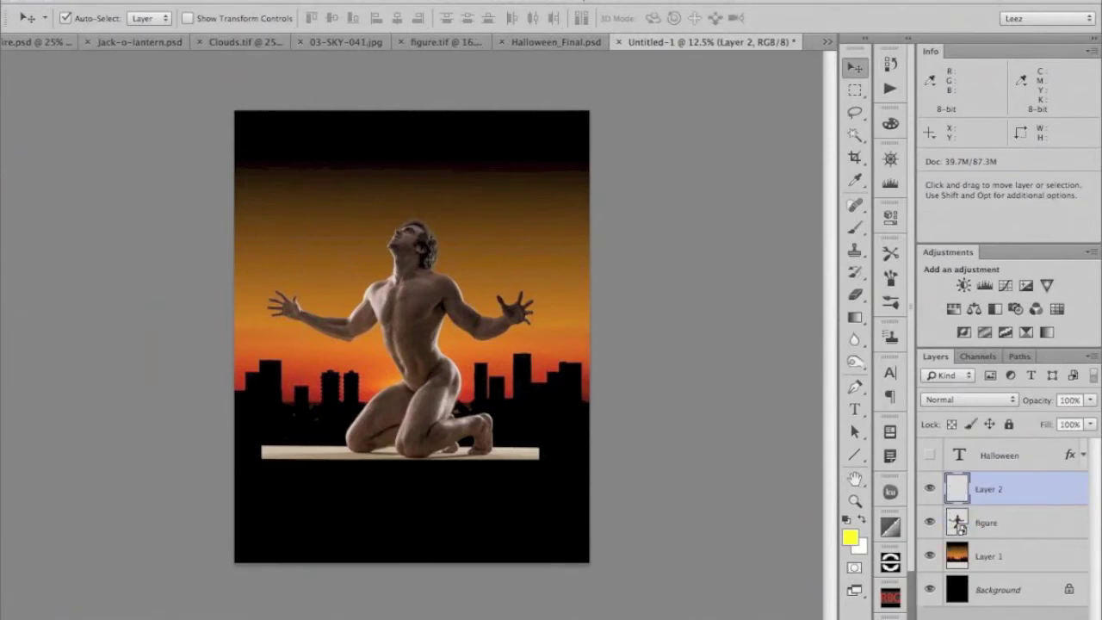
pyautogui.doubleClick(989, 490)
pyautogui.write('shadow')
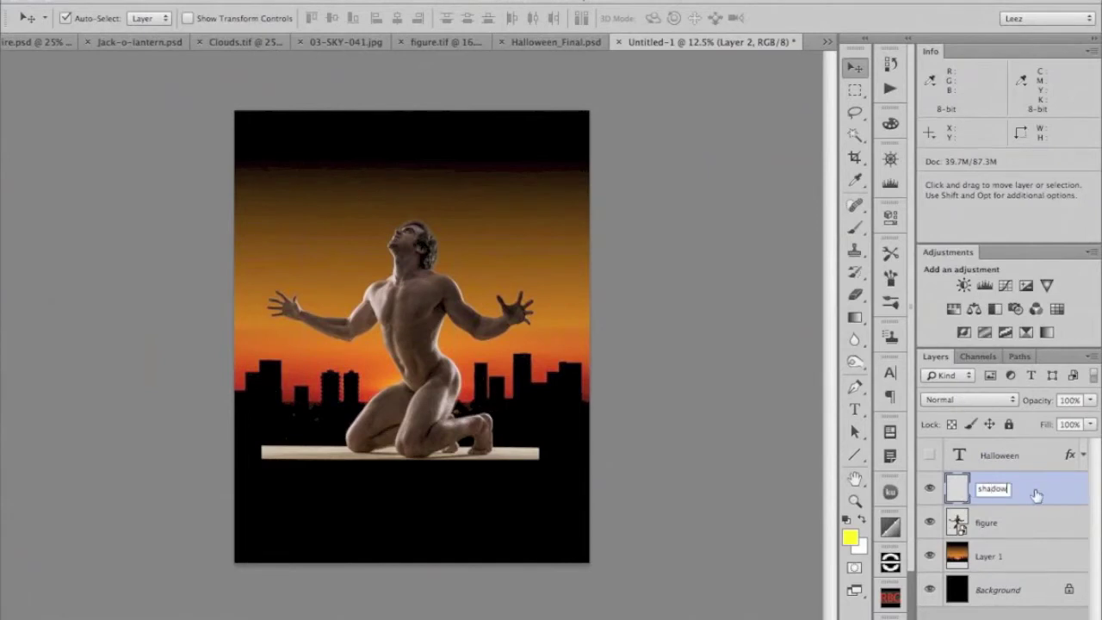
pyautogui.click(955, 489)
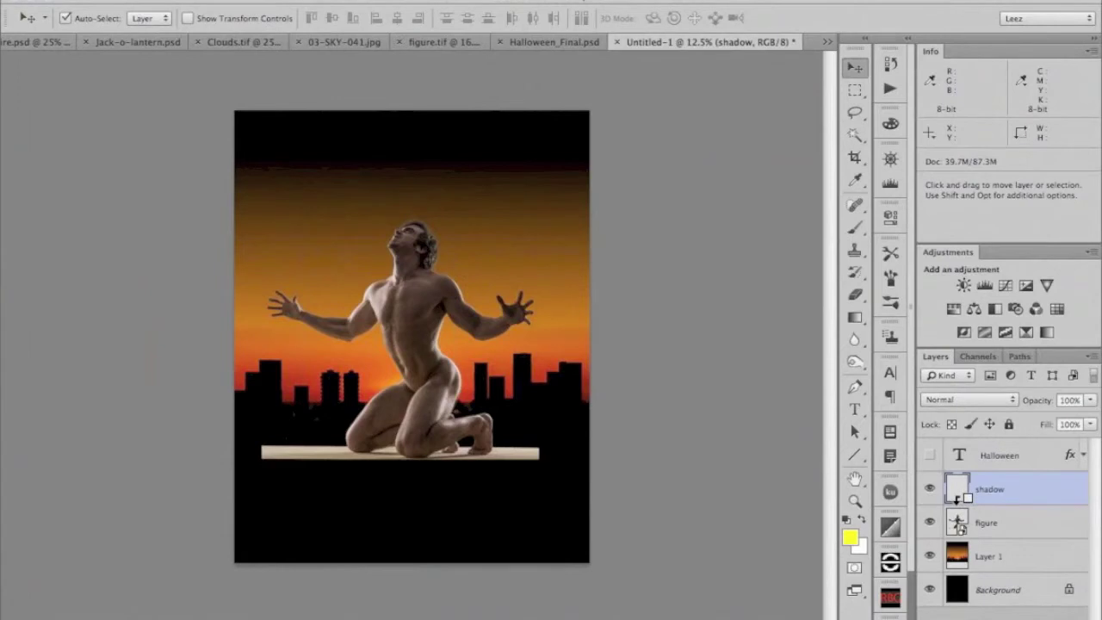
pyautogui.keyDown('alt'); pyautogui.click(959, 499); pyautogui.keyUp('alt')
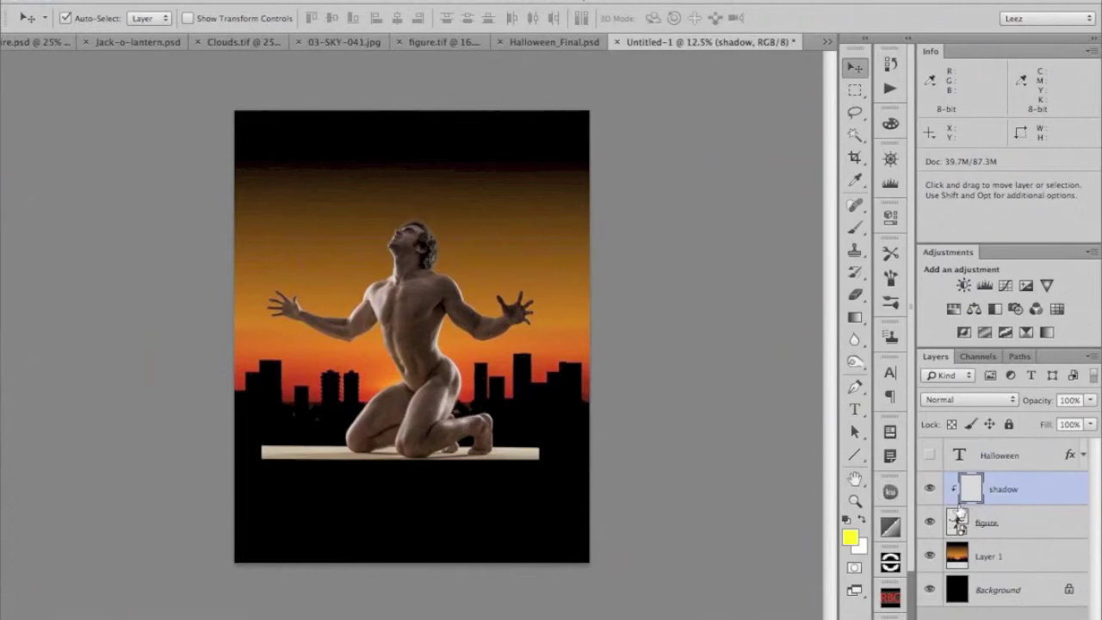
# Step: Reset the colours to default and draw a black-to-transparent linear gradient on the shadow layer from the figure's feet up to the hips
pyautogui.click(847, 519)
pyautogui.click(856, 320)
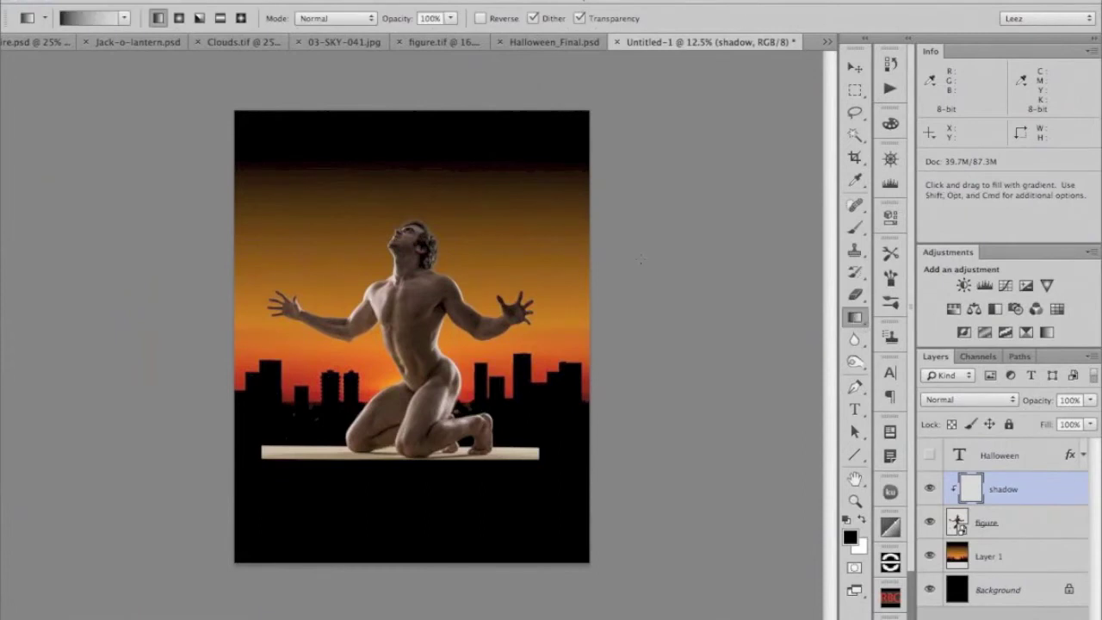
pyautogui.click(125, 21)
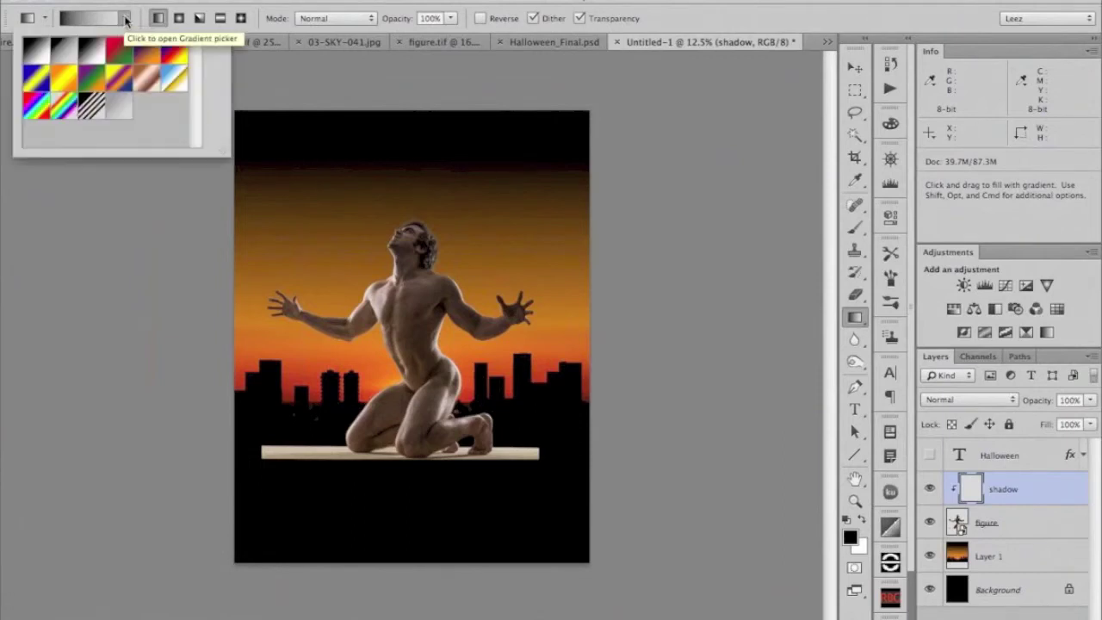
pyautogui.click(77, 66)
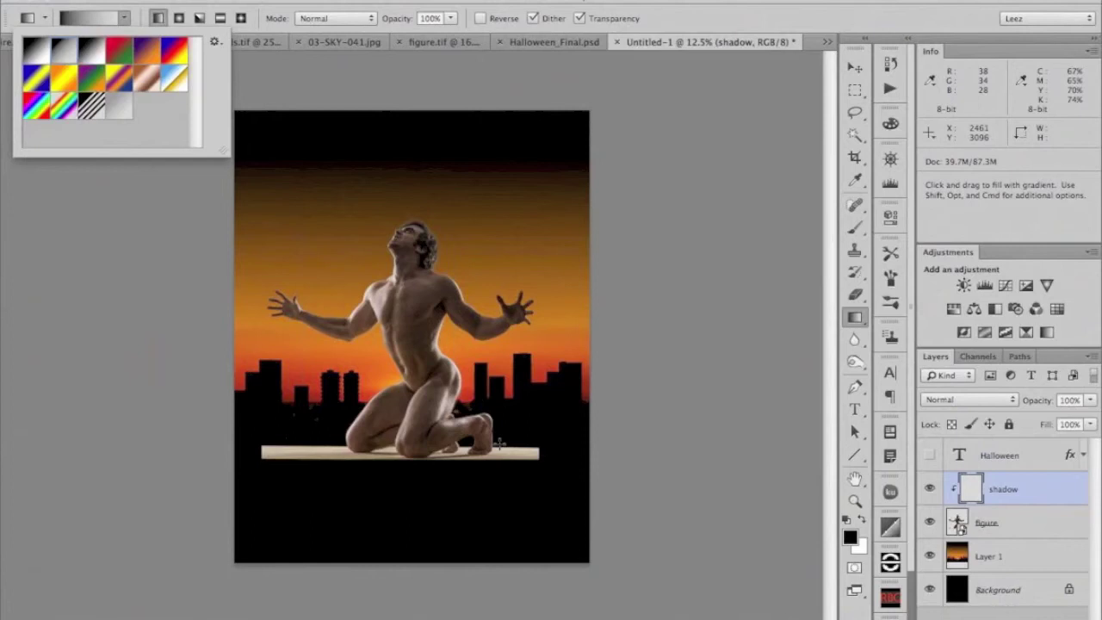
pyautogui.moveTo(500, 445); pyautogui.dragTo(499, 368)
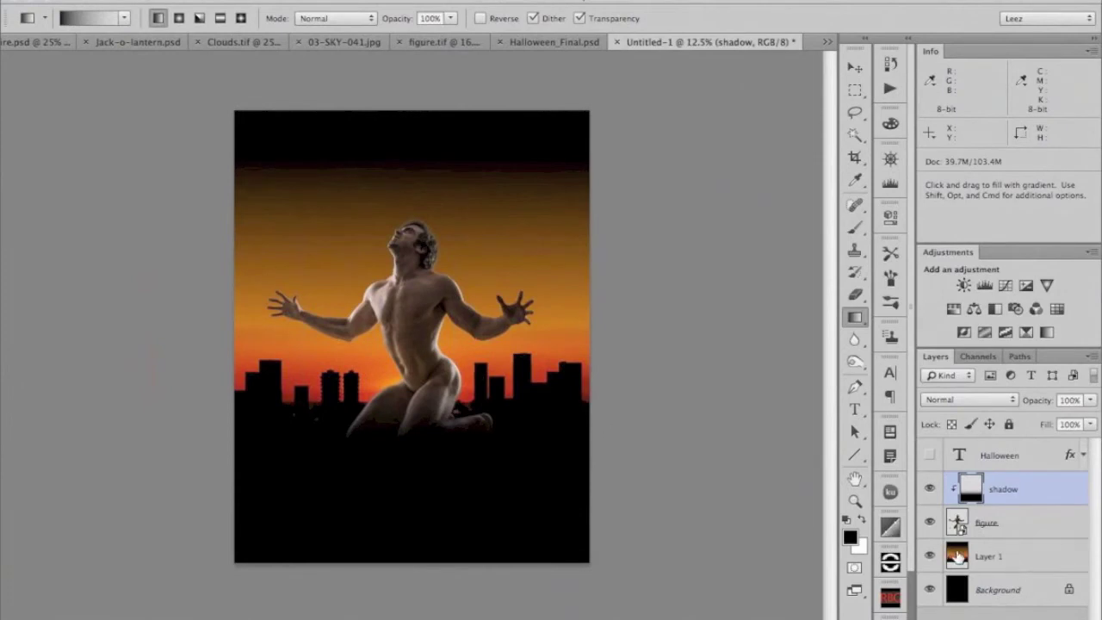
# Step: Convert the sunset skyline layer, Layer 1, to a Smart Object
pyautogui.click(959, 556)
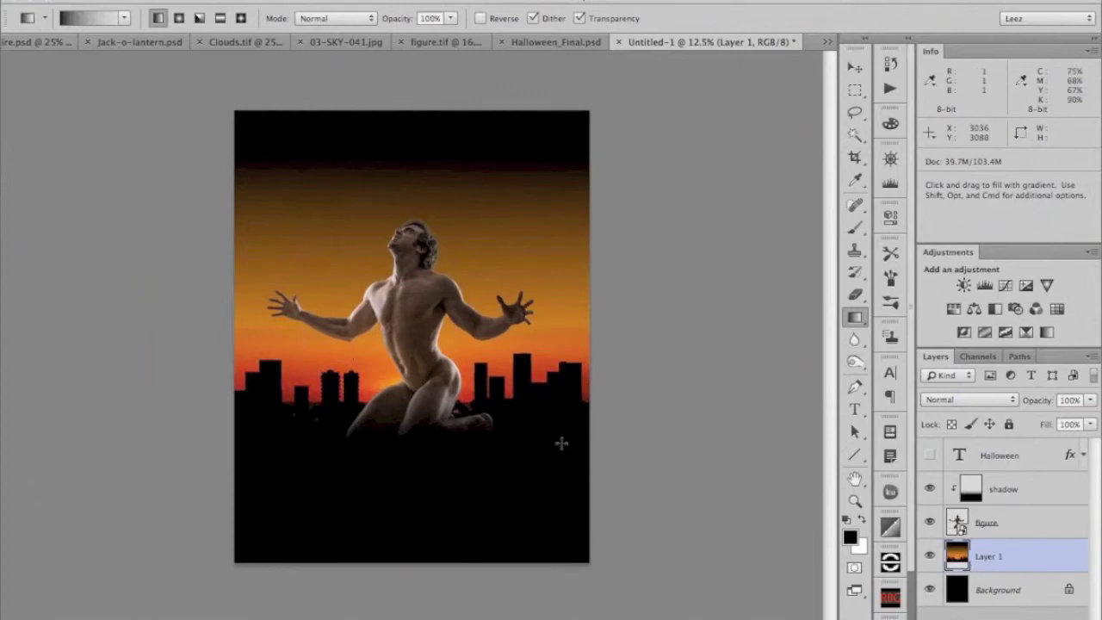
pyautogui.press('super+plus')
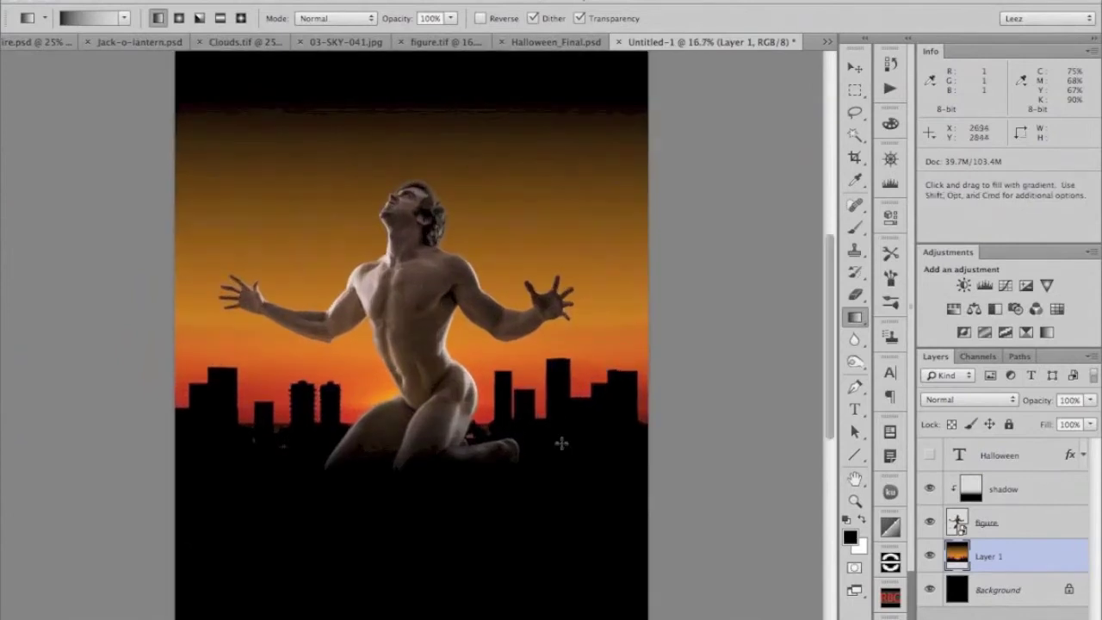
pyautogui.scroll(1, 632, 403)
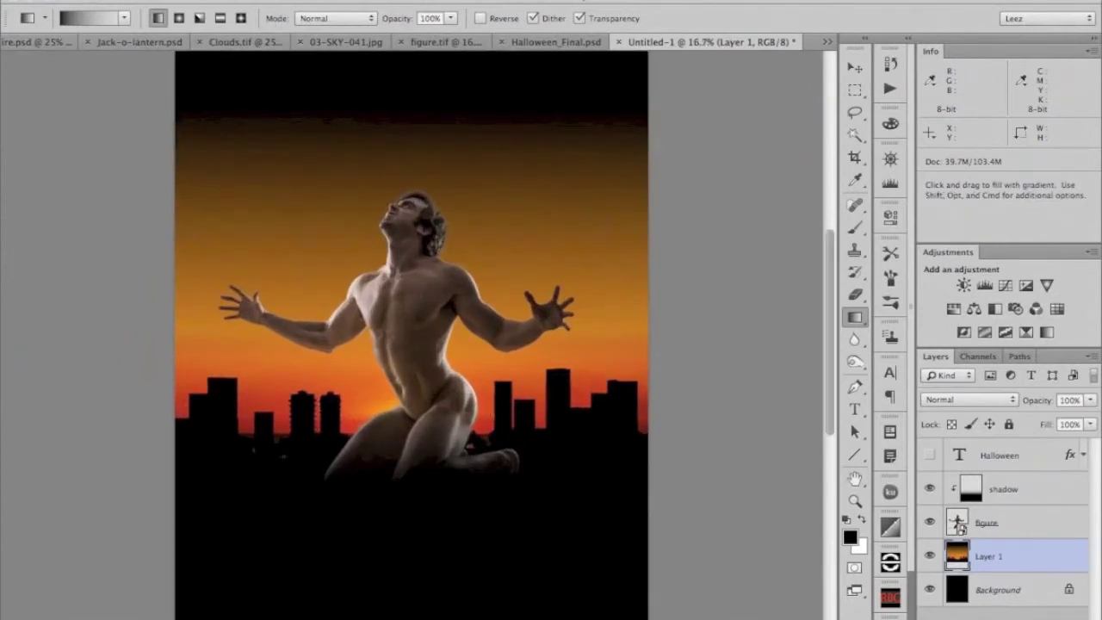
pyautogui.click(275, 0)
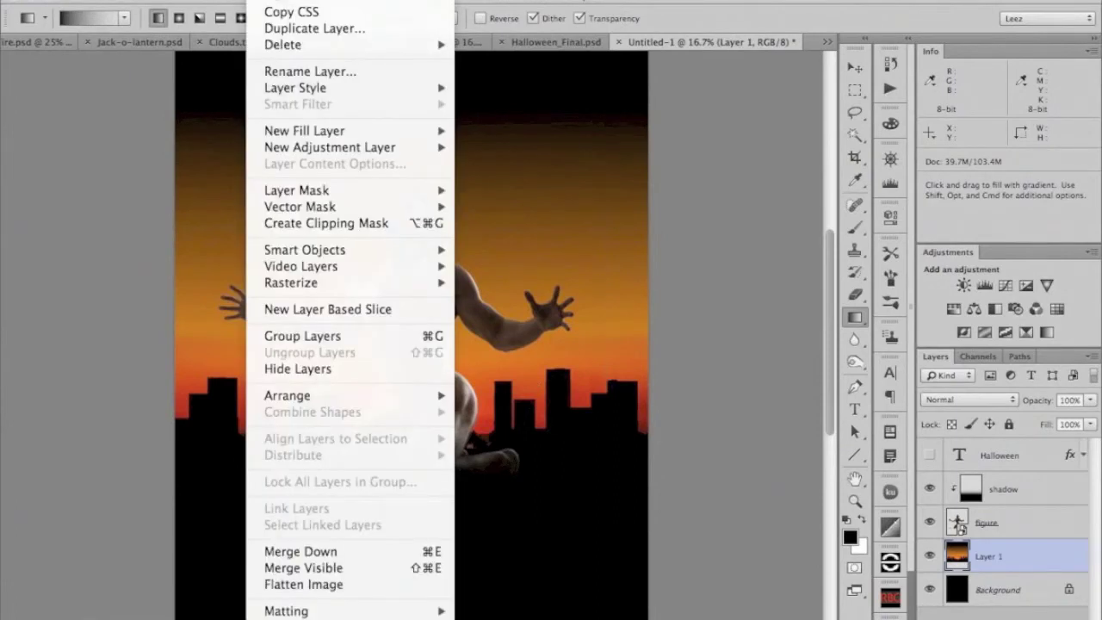
pyautogui.moveTo(271, 255)
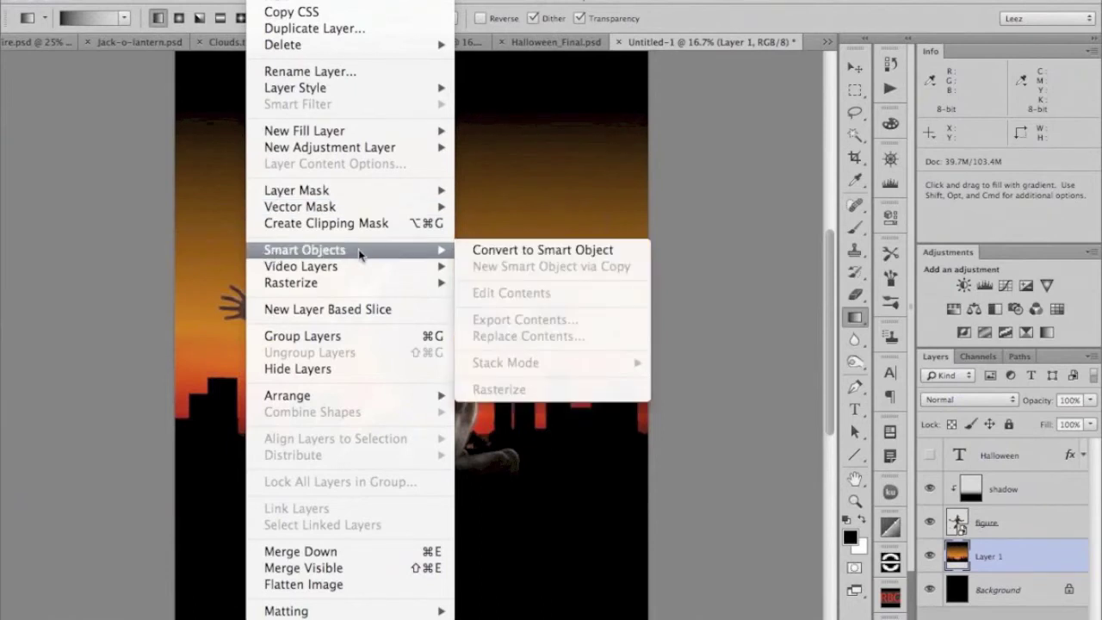
pyautogui.click(521, 252)
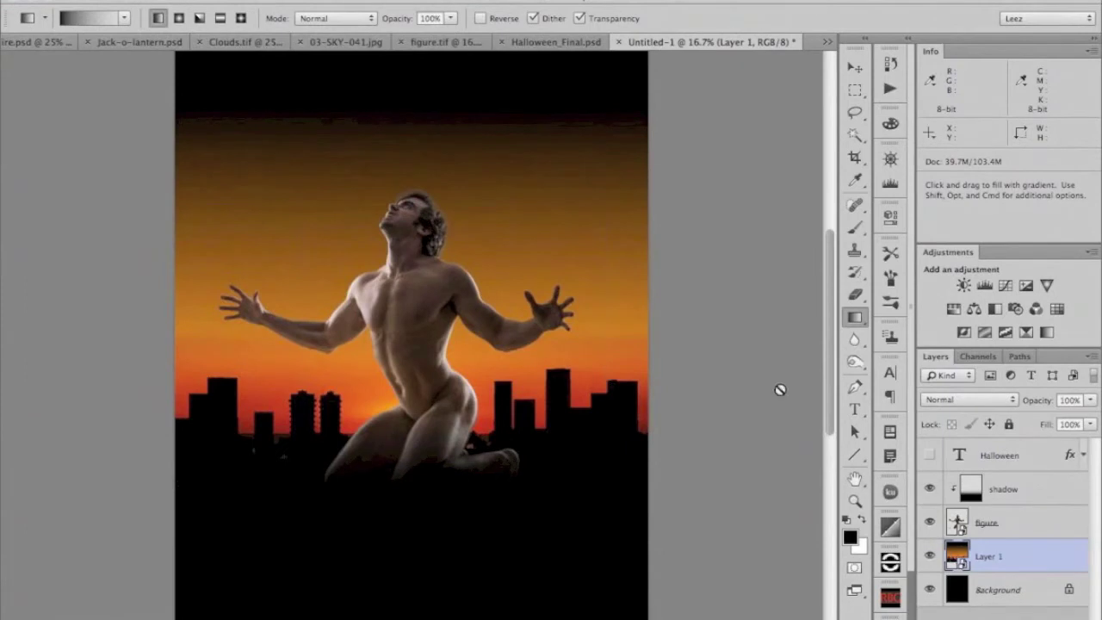
# Step: Apply a Gaussian Blur with a 12.0 pixel radius to the skyline Smart Object
pyautogui.click(407, 2)
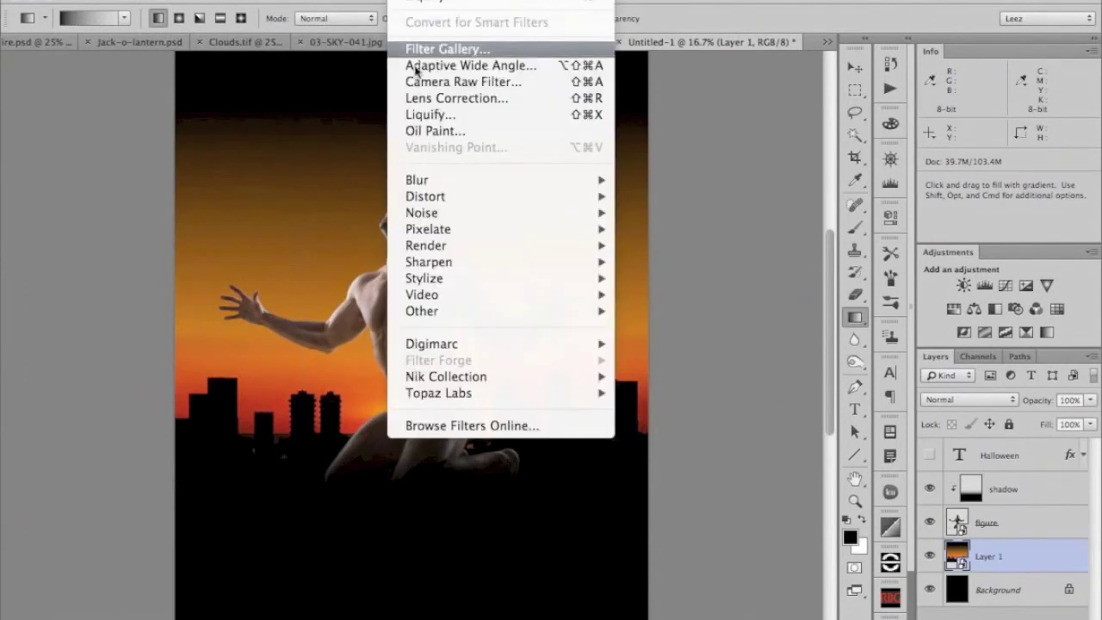
pyautogui.moveTo(423, 180)
pyautogui.click(680, 305)
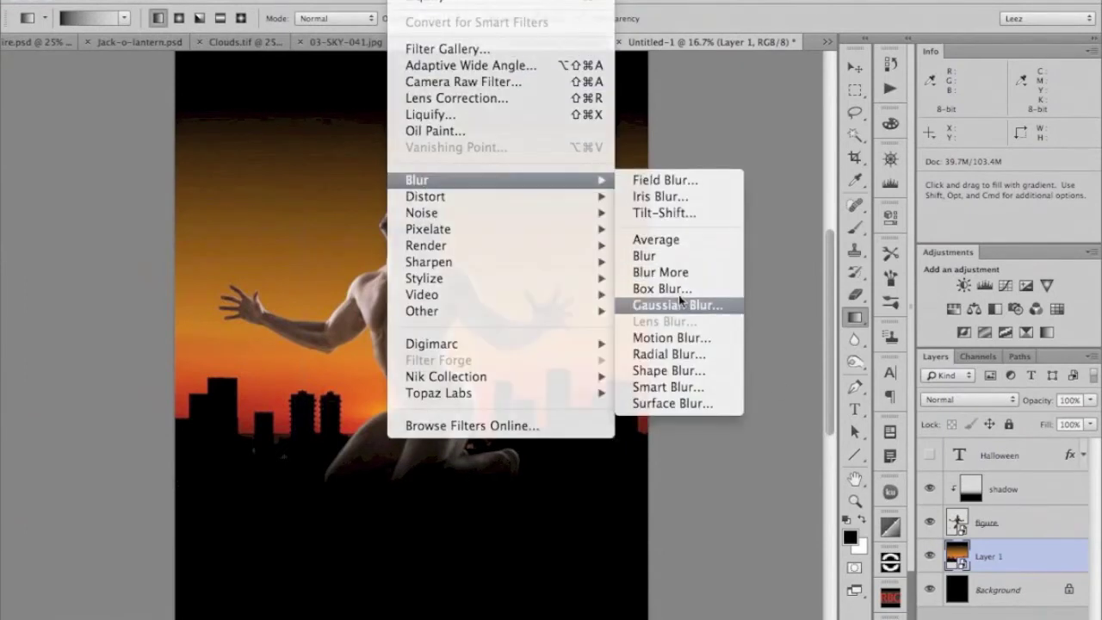
pyautogui.moveTo(718, 381); pyautogui.dragTo(713, 380)
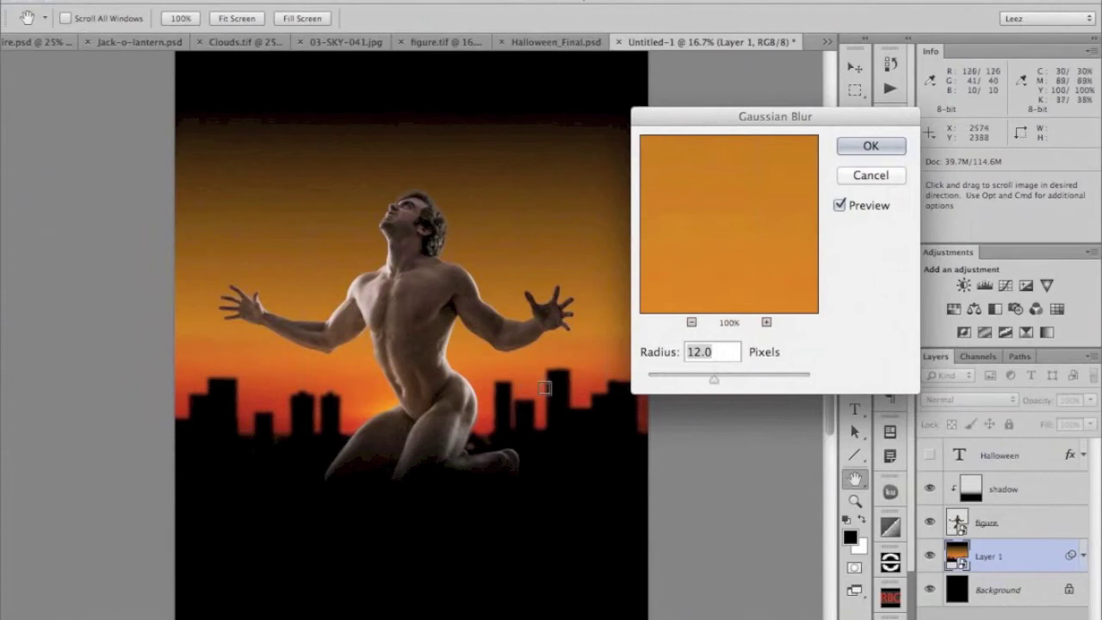
pyautogui.click(872, 145)
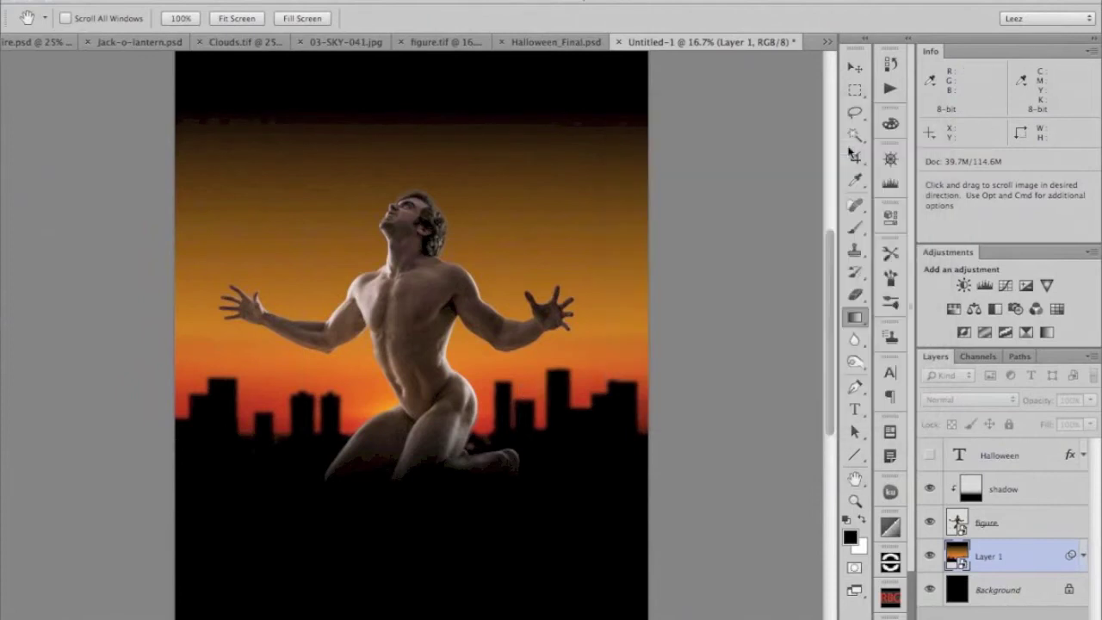
pyautogui.press('g')
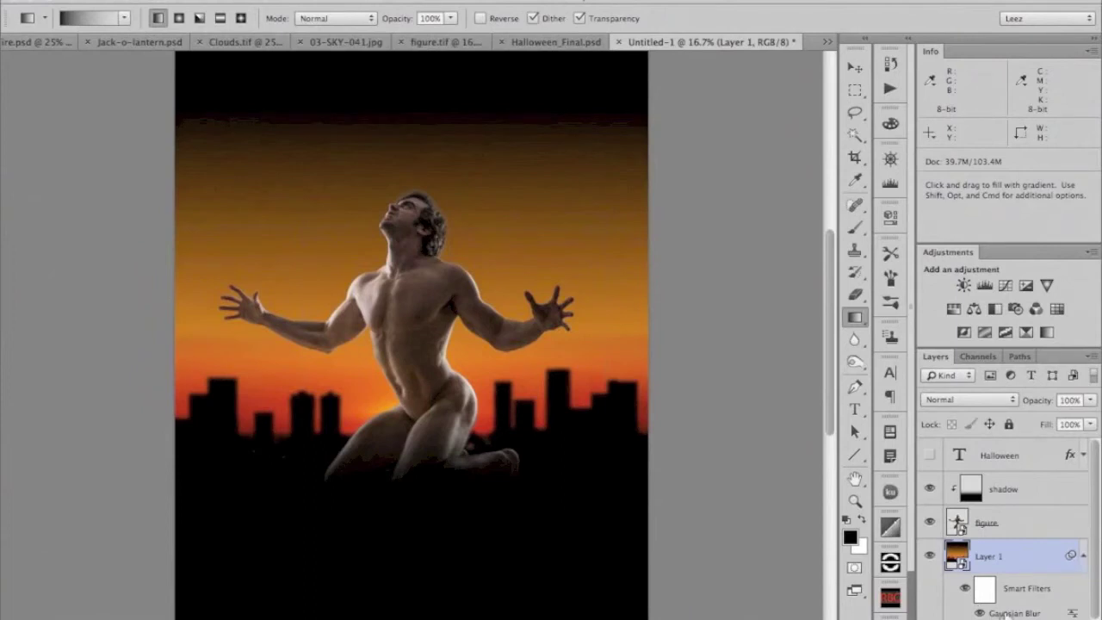
# Step: Reopen the skyline's Gaussian Blur smart filter and reduce its radius to about 7.4 pixels
pyautogui.doubleClick(1006, 613)
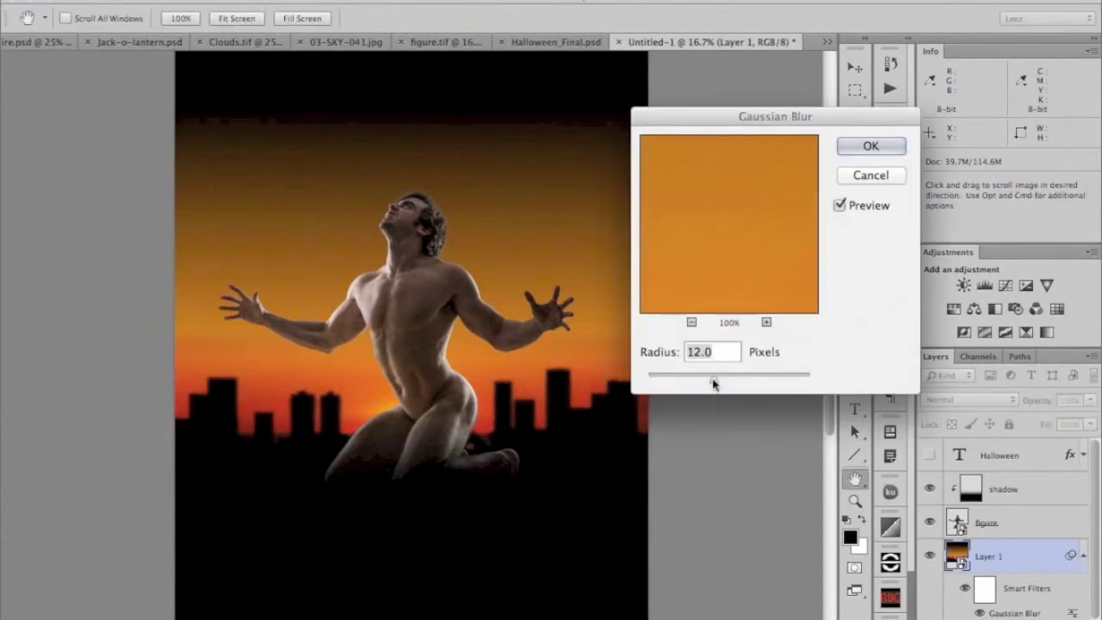
pyautogui.moveTo(713, 384); pyautogui.dragTo(703, 382)
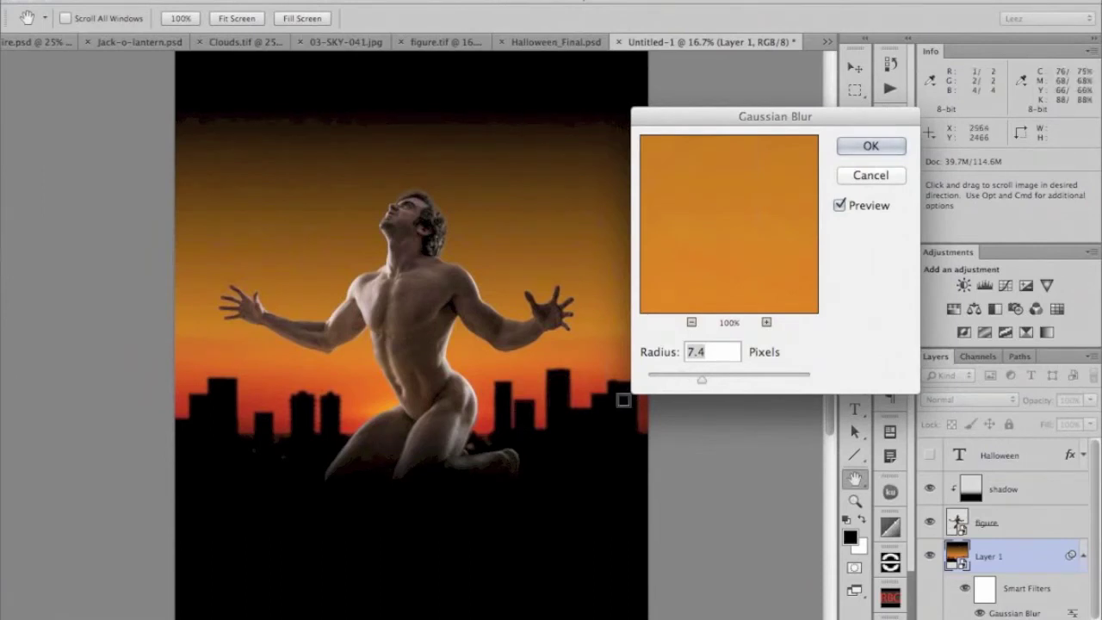
pyautogui.moveTo(702, 381); pyautogui.dragTo(704, 386)
pyautogui.click(848, 147)
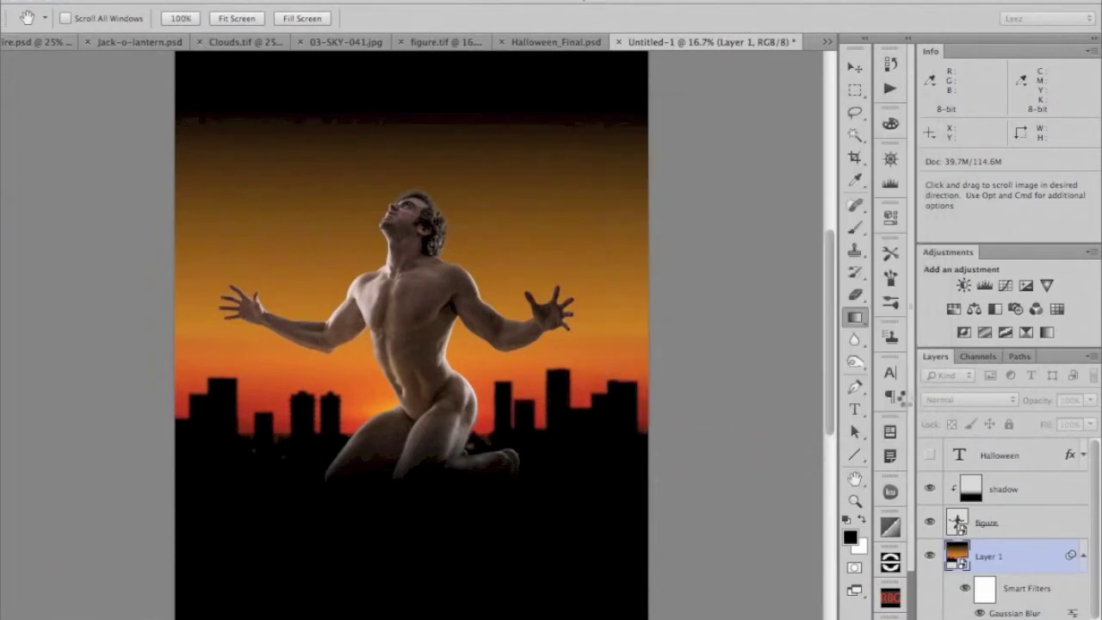
pyautogui.press('g')
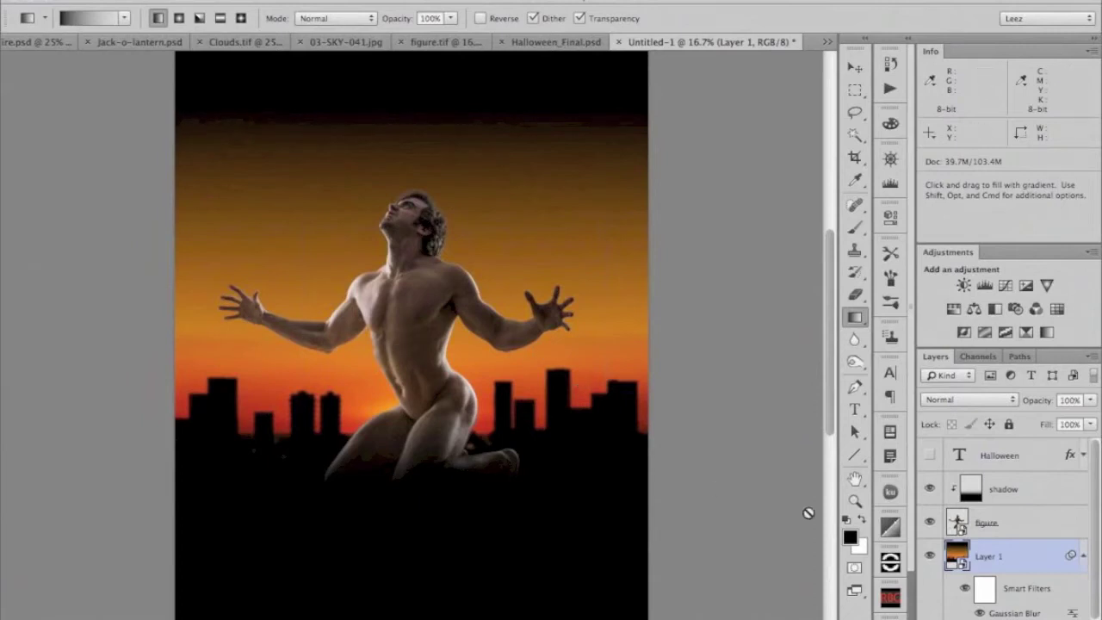
# Step: Select the figure layer and open it in the Liquify filter
pyautogui.click(958, 524)
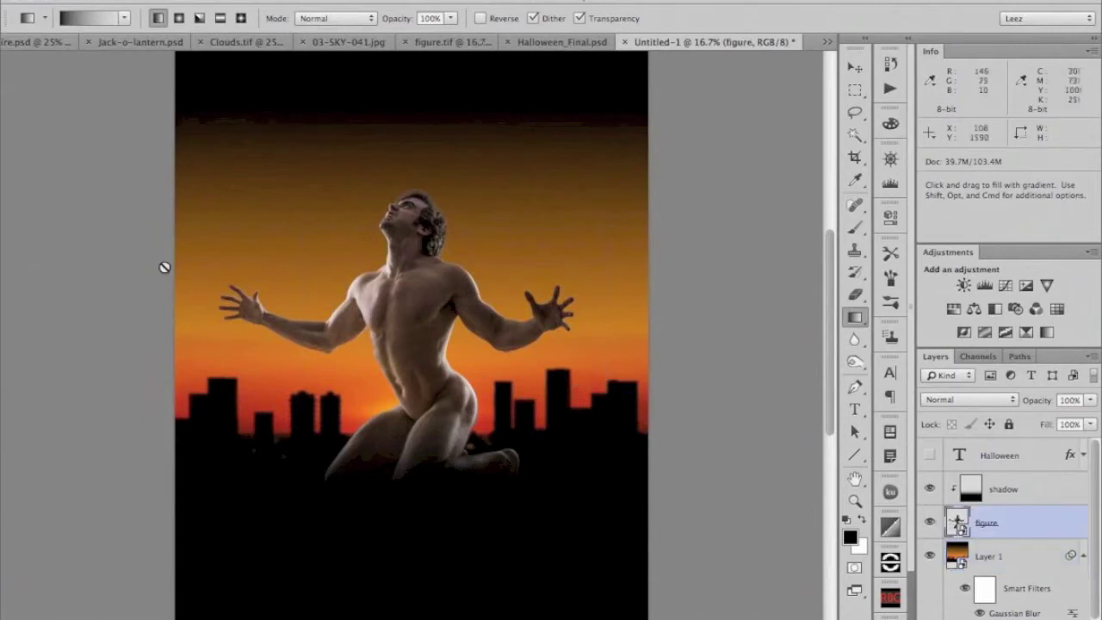
pyautogui.press('super+space')
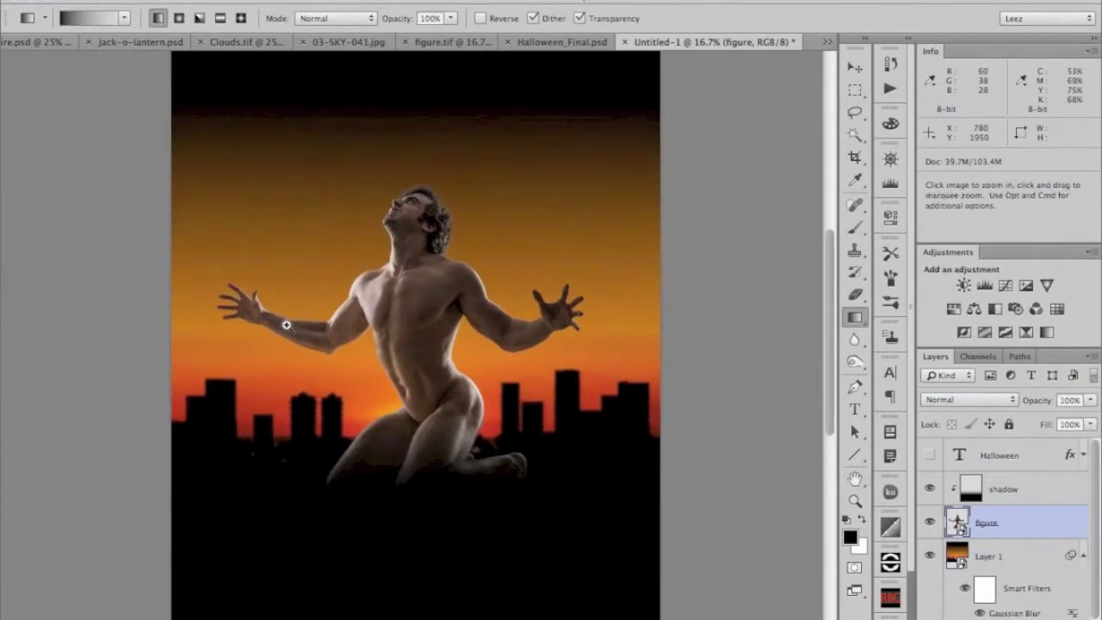
pyautogui.click(284, 329)
pyautogui.click(281, 325)
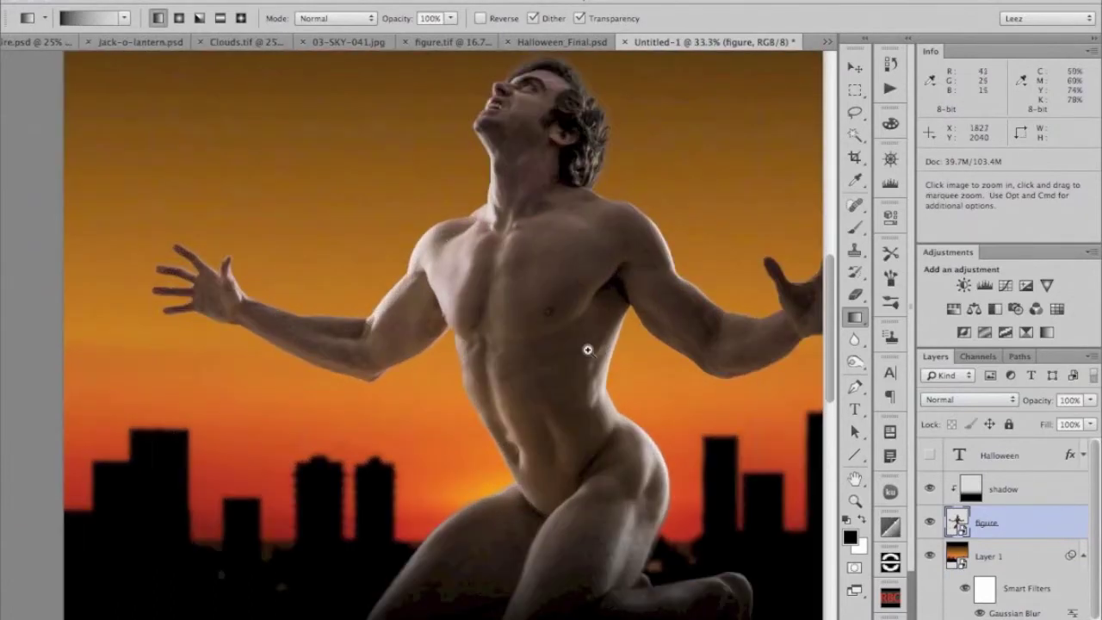
pyautogui.moveTo(640, 352); pyautogui.dragTo(551, 378)
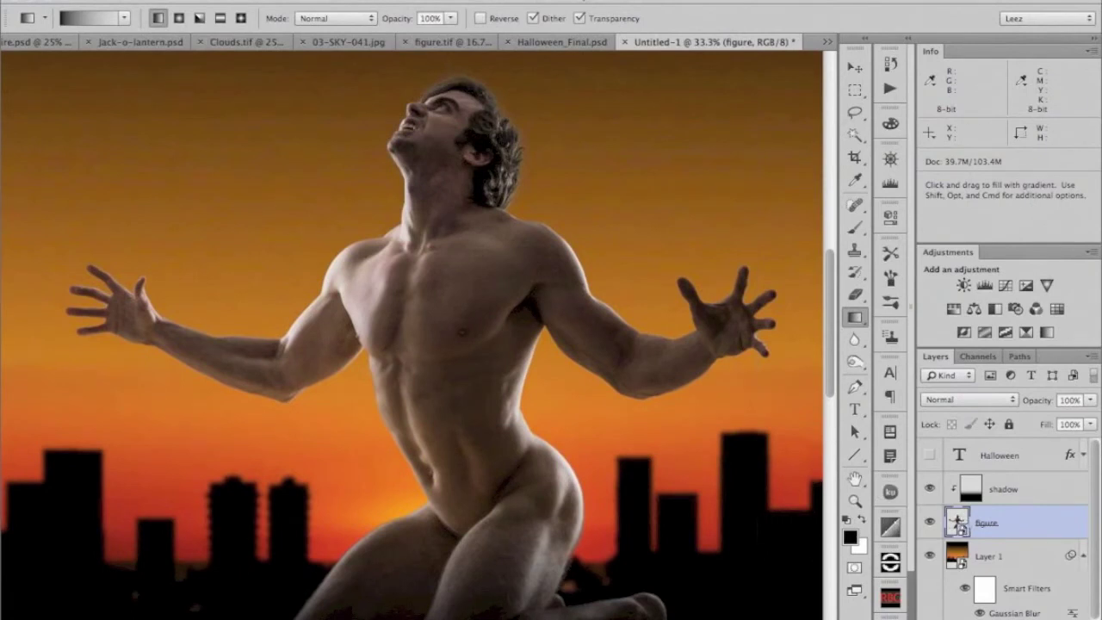
pyautogui.click(410, 0)
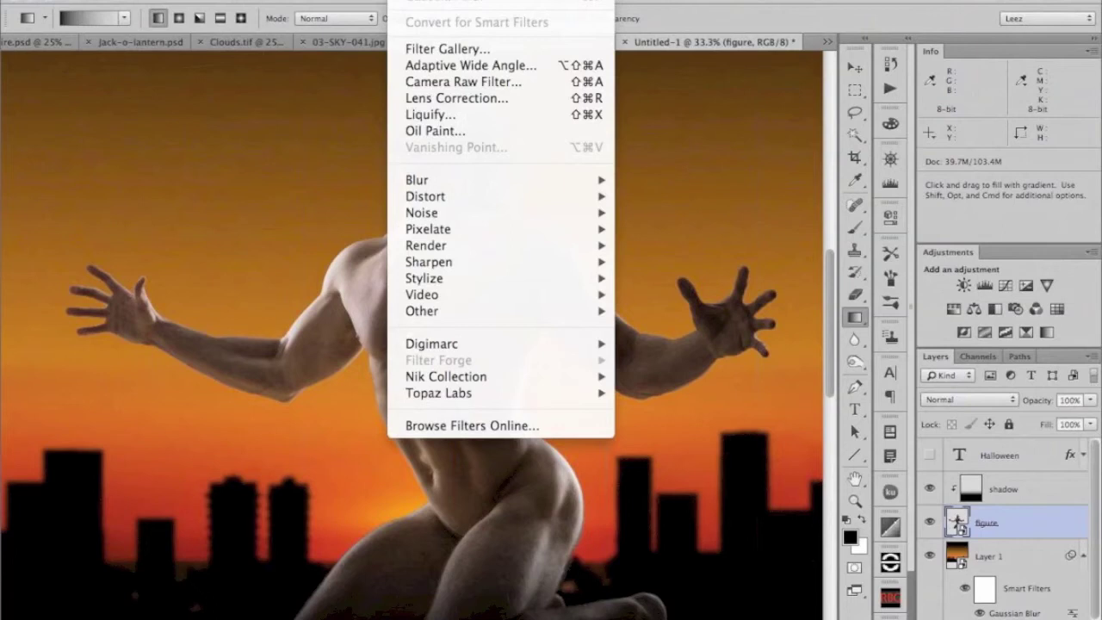
pyautogui.click(421, 113)
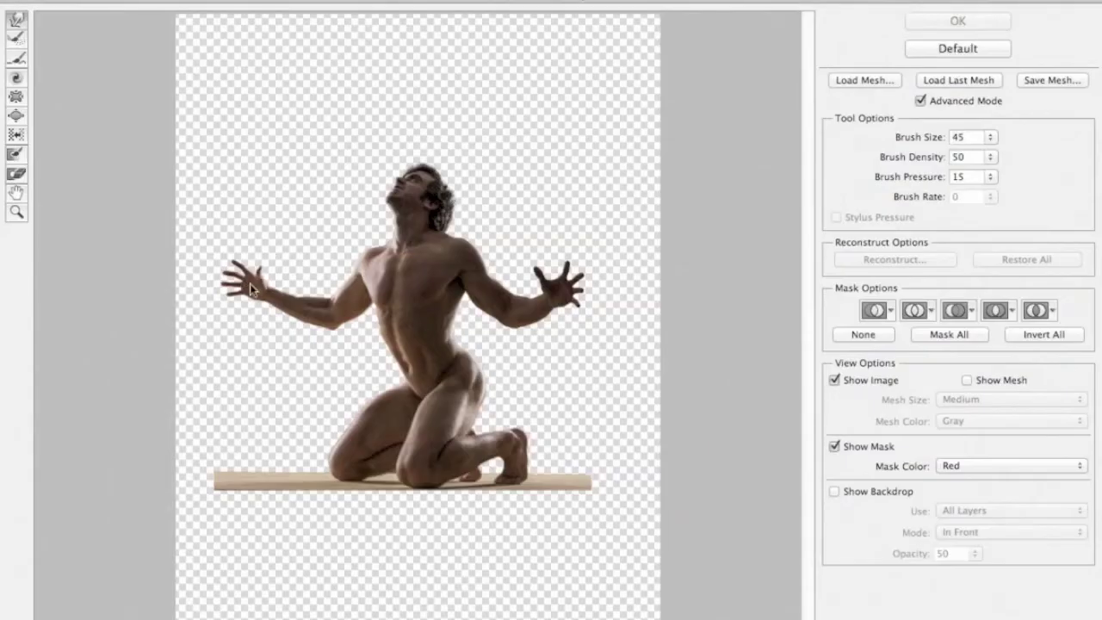
# Step: Frame the figure's hand on the image's left side closely in Liquify and set the brush pressure to 15
pyautogui.keyDown('super'); pyautogui.click(248, 286); pyautogui.keyUp('super')
pyautogui.keyDown('super'); pyautogui.click(195, 328); pyautogui.keyUp('super')
pyautogui.keyDown('super'); pyautogui.click(176, 336); pyautogui.keyUp('super')
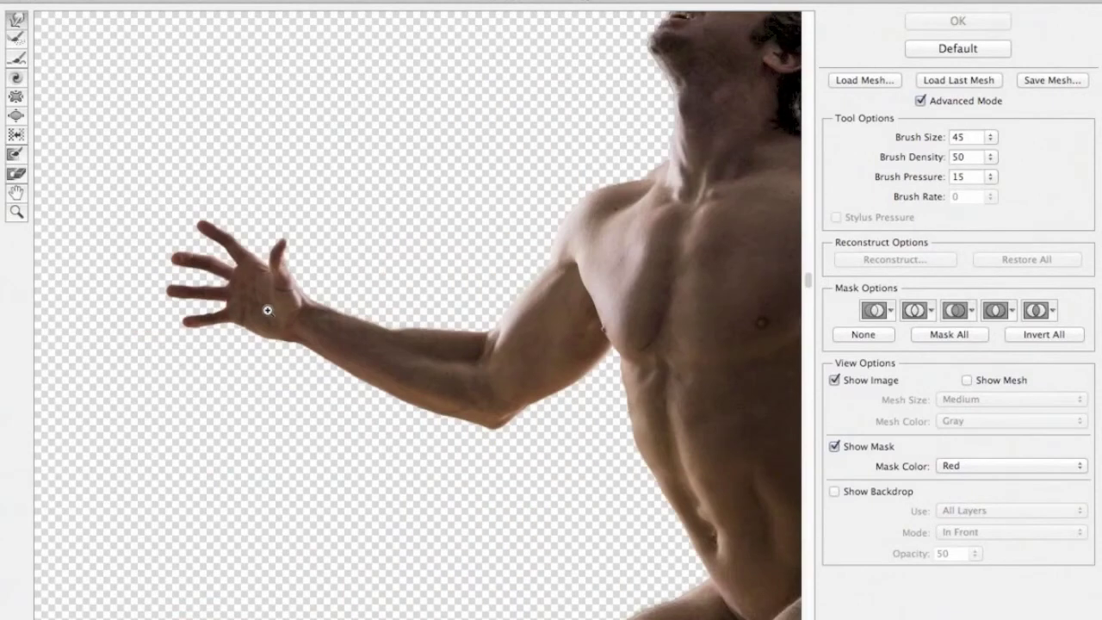
pyautogui.keyDown('super'); pyautogui.click(256, 307); pyautogui.keyUp('super')
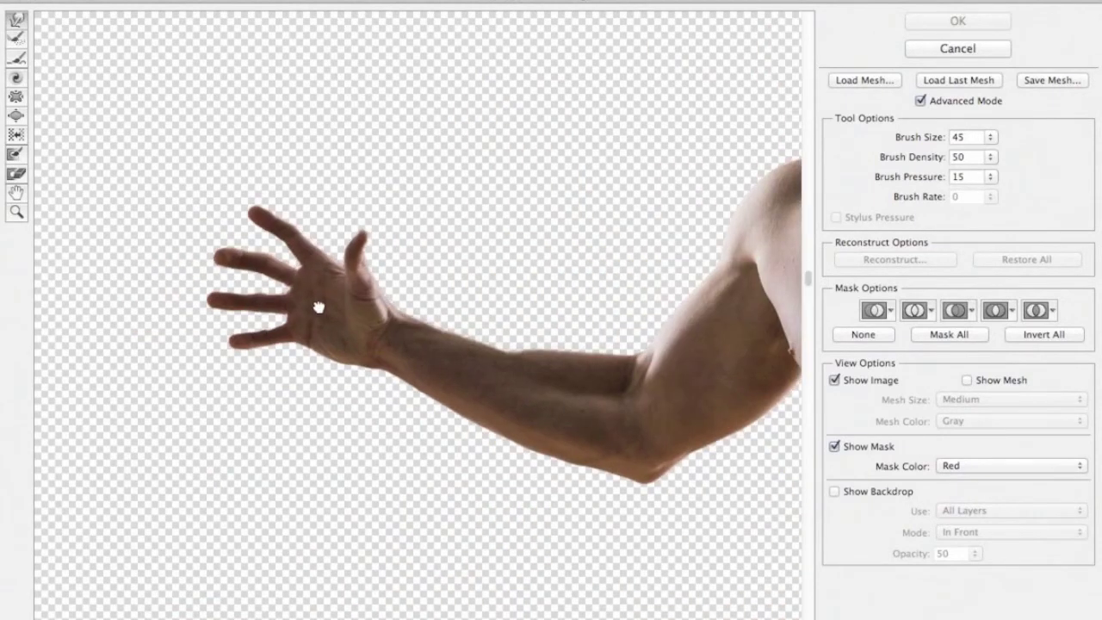
pyautogui.moveTo(319, 305); pyautogui.dragTo(264, 316)
pyautogui.keyDown('super'); pyautogui.click(224, 299); pyautogui.keyUp('super')
pyautogui.keyDown('super'); pyautogui.click(405, 332); pyautogui.keyUp('super')
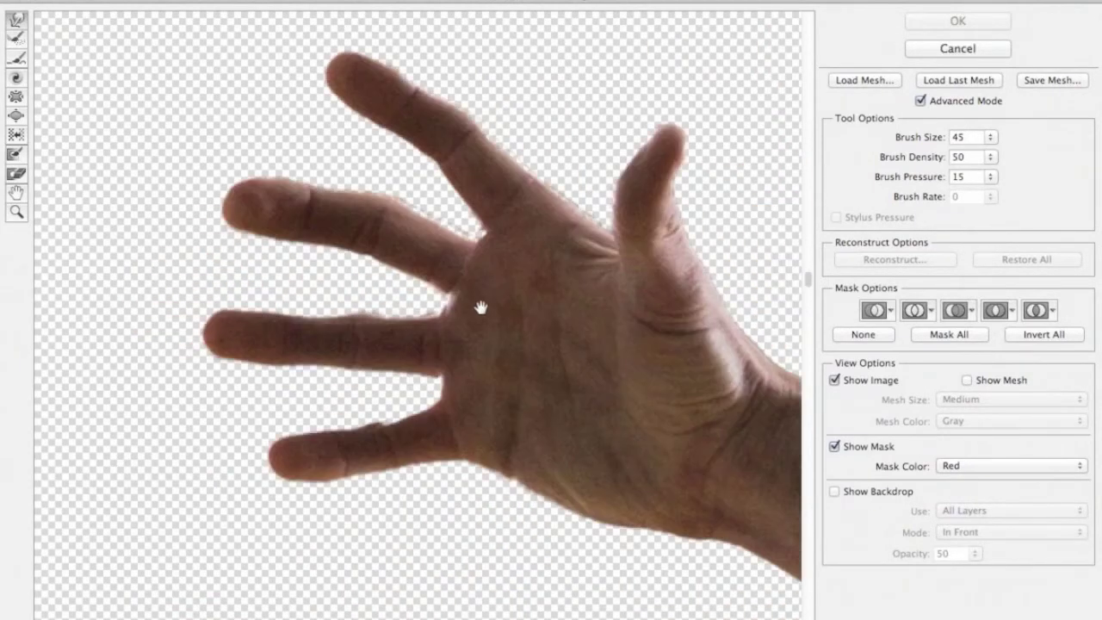
pyautogui.moveTo(500, 315); pyautogui.dragTo(471, 371)
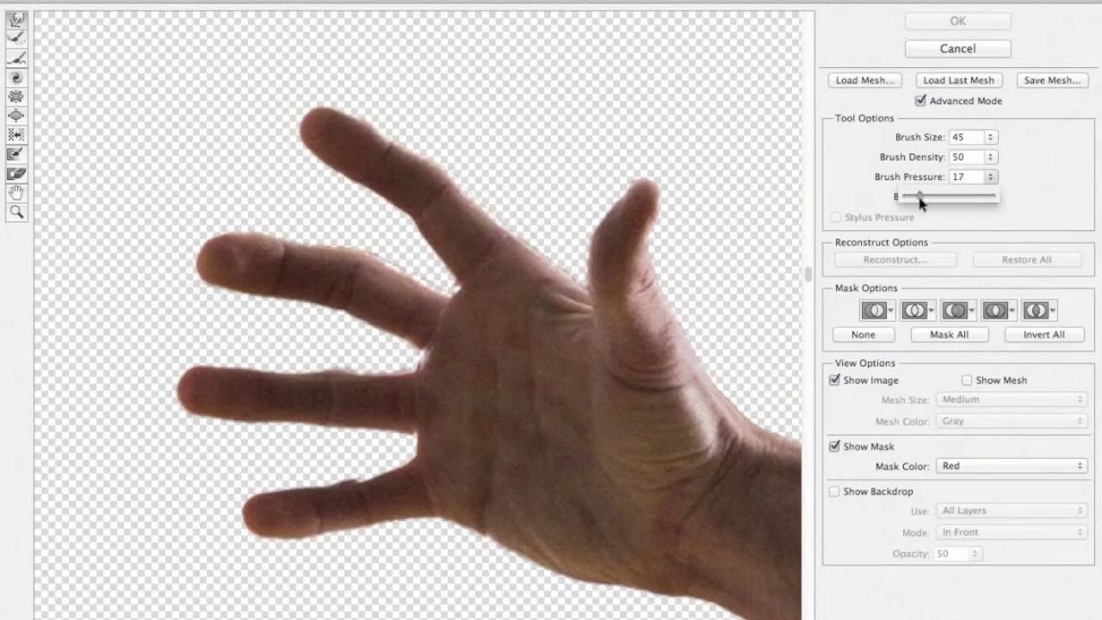
pyautogui.click(1045, 163)
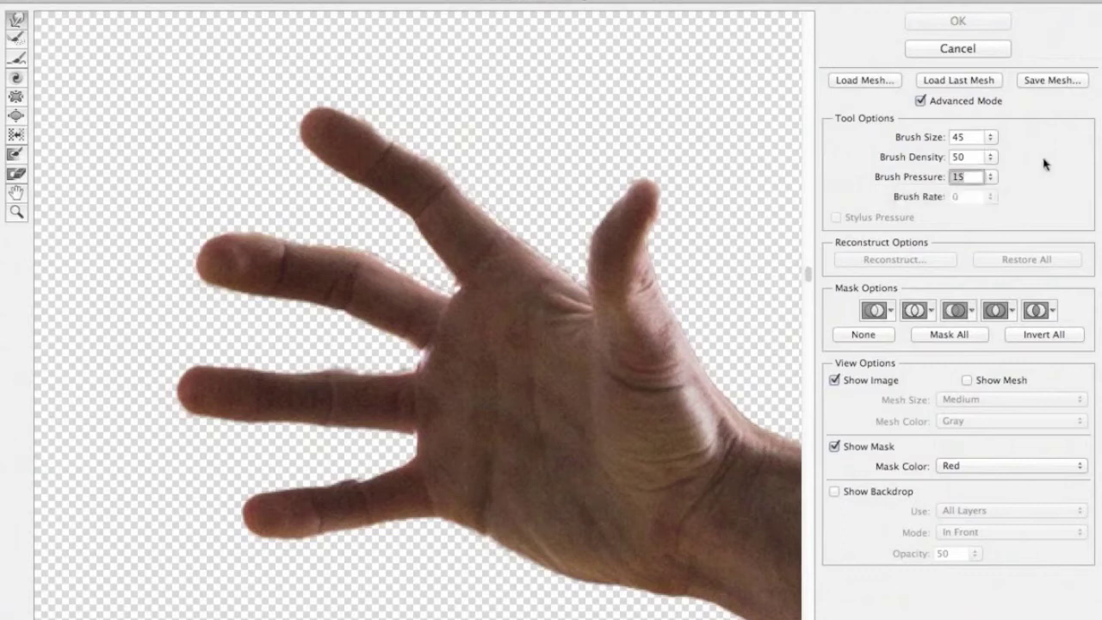
# Step: Warp the tip of the hand's index finger outward in repeated short strokes to form a long pointed claw
pyautogui.moveTo(339, 129); pyautogui.dragTo(234, 98)
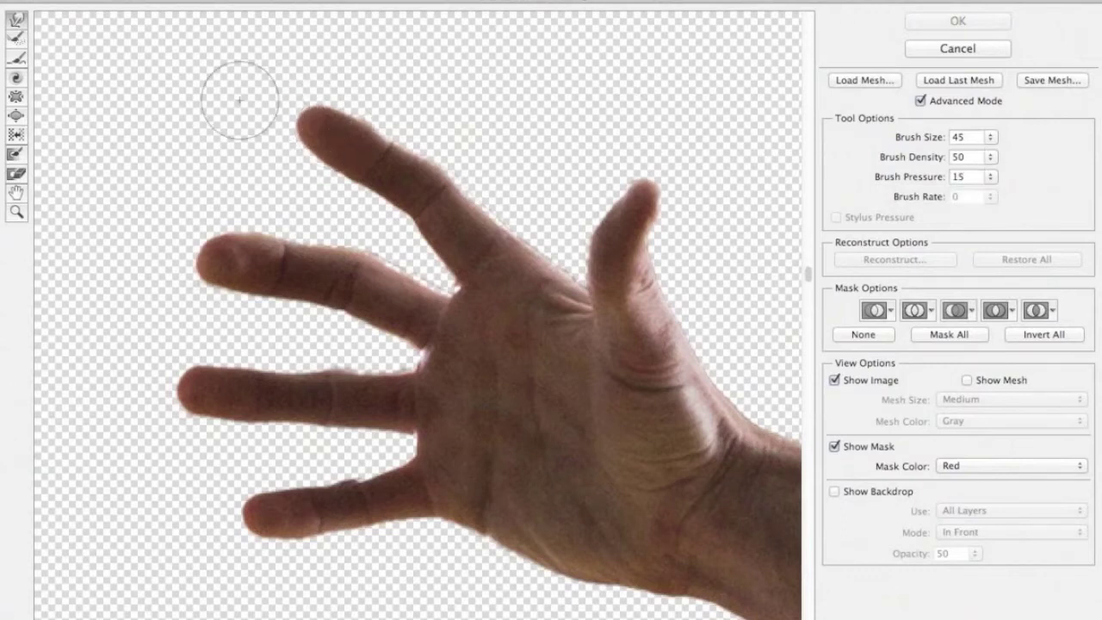
pyautogui.moveTo(347, 125); pyautogui.dragTo(209, 103)
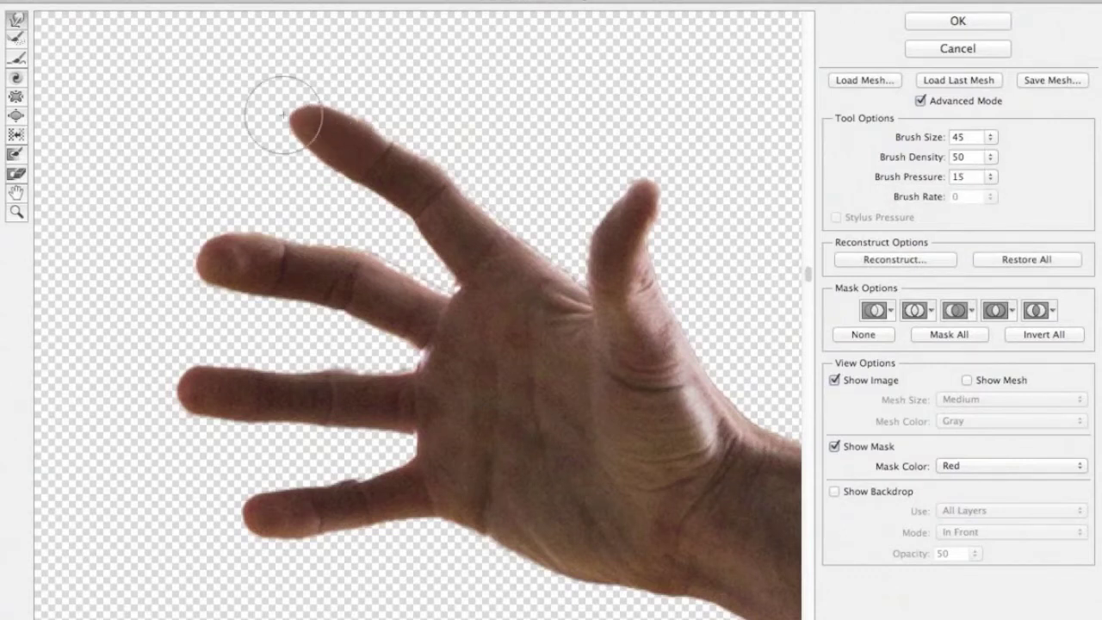
pyautogui.moveTo(280, 111); pyautogui.dragTo(162, 105)
pyautogui.moveTo(301, 115); pyautogui.dragTo(202, 109)
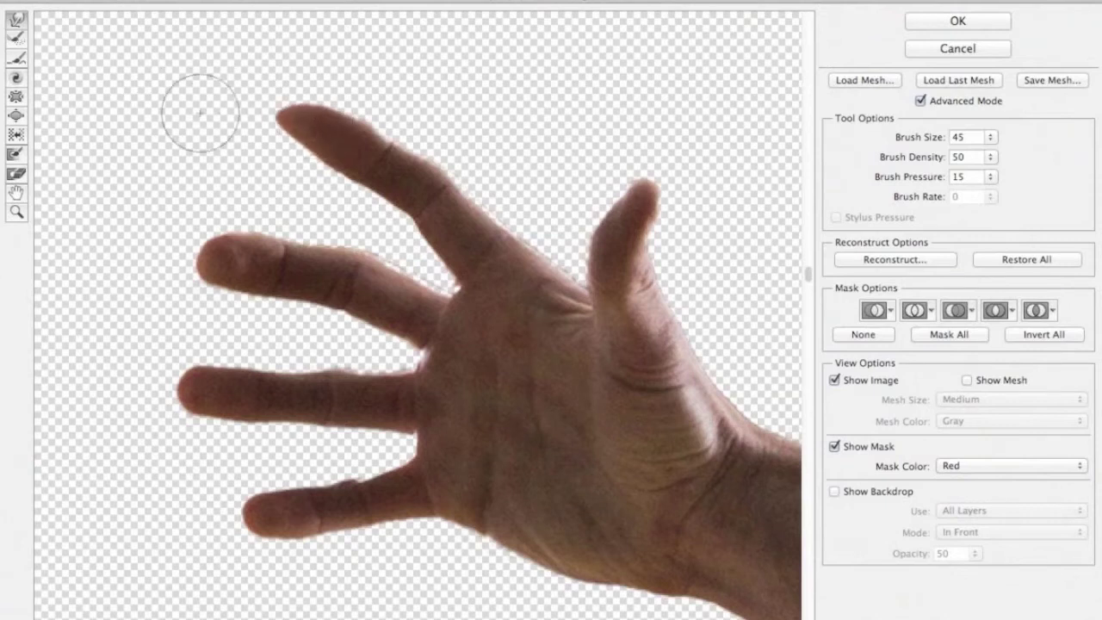
pyautogui.moveTo(316, 120)
pyautogui.mouseDown()
pyautogui.moveTo(155, 111)
pyautogui.moveTo(172, 111)
pyautogui.mouseUp()
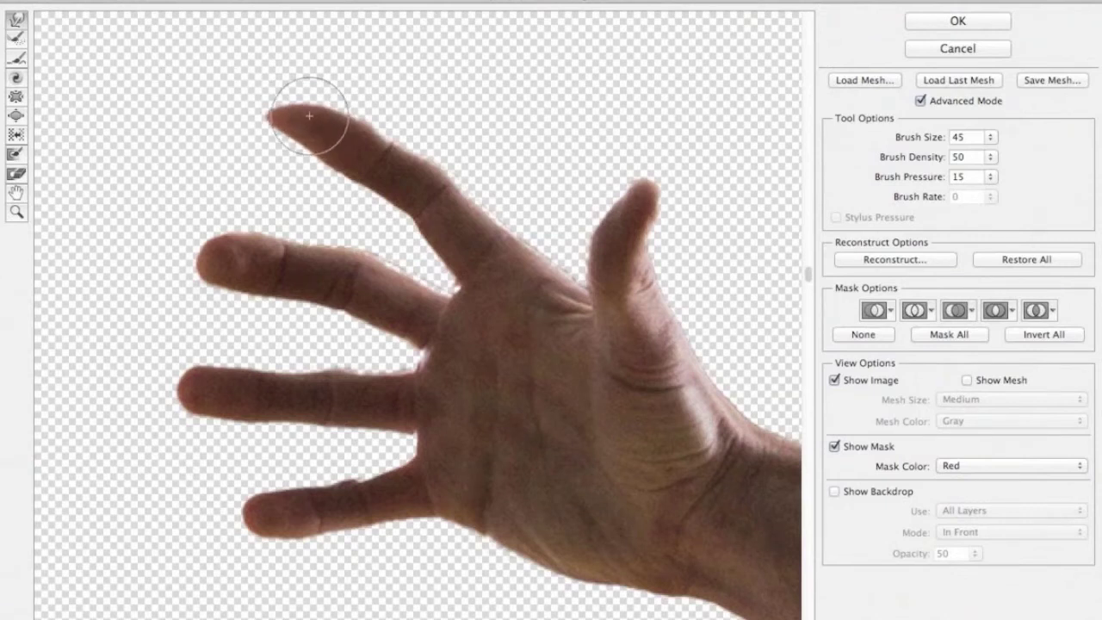
pyautogui.moveTo(308, 116); pyautogui.dragTo(177, 113)
pyautogui.moveTo(275, 122)
pyautogui.mouseDown()
pyautogui.moveTo(135, 120)
pyautogui.moveTo(289, 116)
pyautogui.moveTo(168, 118)
pyautogui.mouseUp()
pyautogui.moveTo(241, 118); pyautogui.dragTo(198, 123)
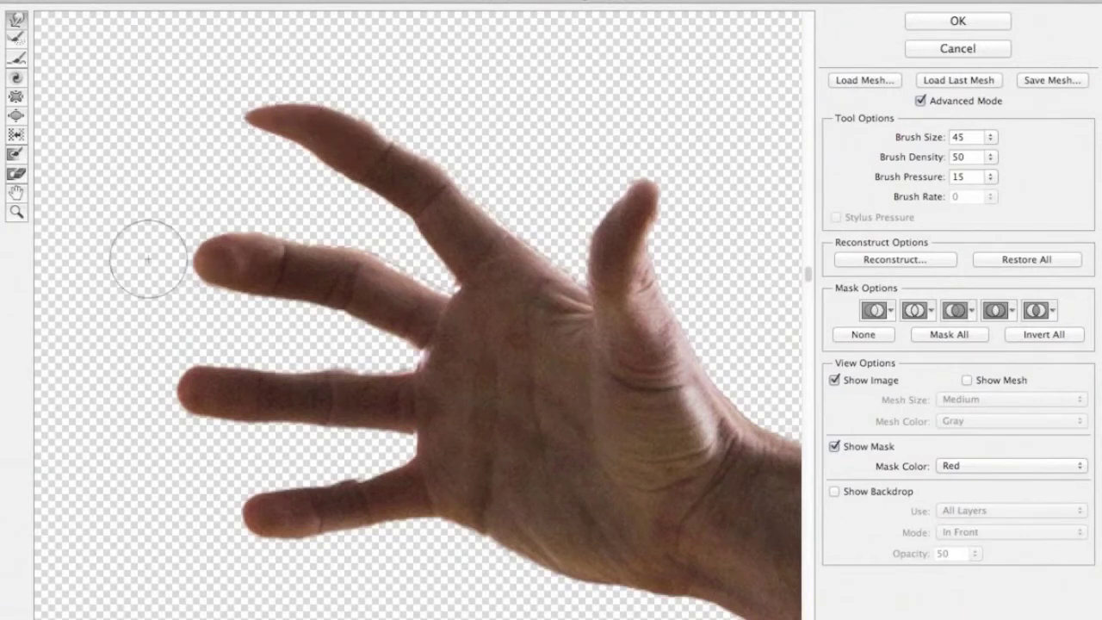
# Step: Stretch the tip of the middle finger outward with the Forward Warp tool into a pointed claw
pyautogui.moveTo(181, 258); pyautogui.dragTo(135, 270)
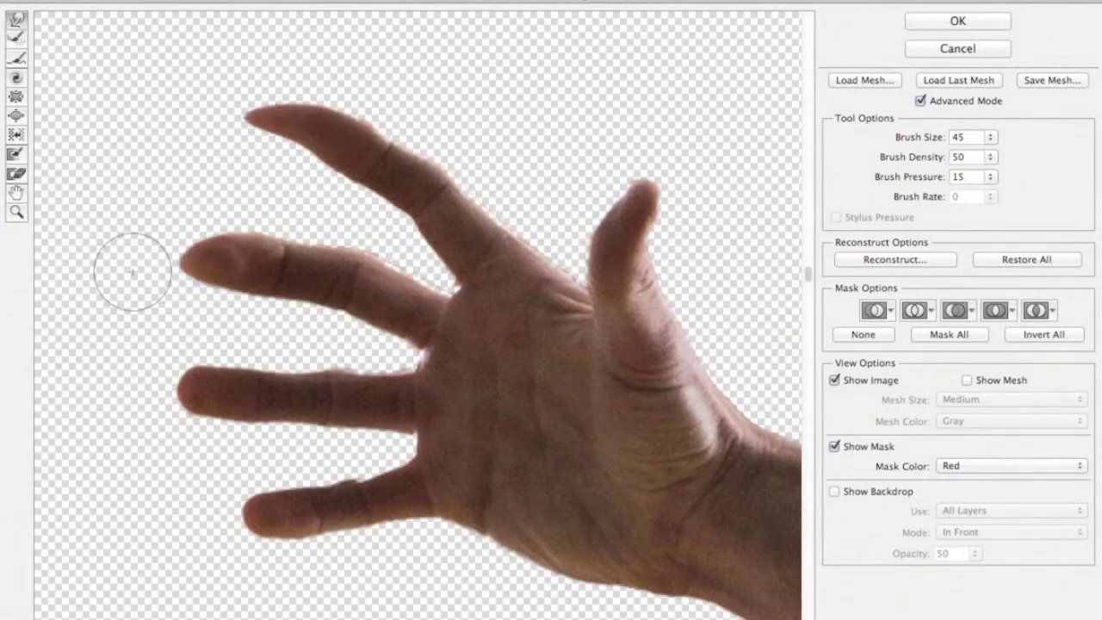
pyautogui.moveTo(221, 253); pyautogui.dragTo(121, 264)
pyautogui.moveTo(214, 254); pyautogui.dragTo(104, 274)
pyautogui.moveTo(182, 258)
pyautogui.mouseDown()
pyautogui.moveTo(111, 275)
pyautogui.moveTo(86, 259)
pyautogui.mouseUp()
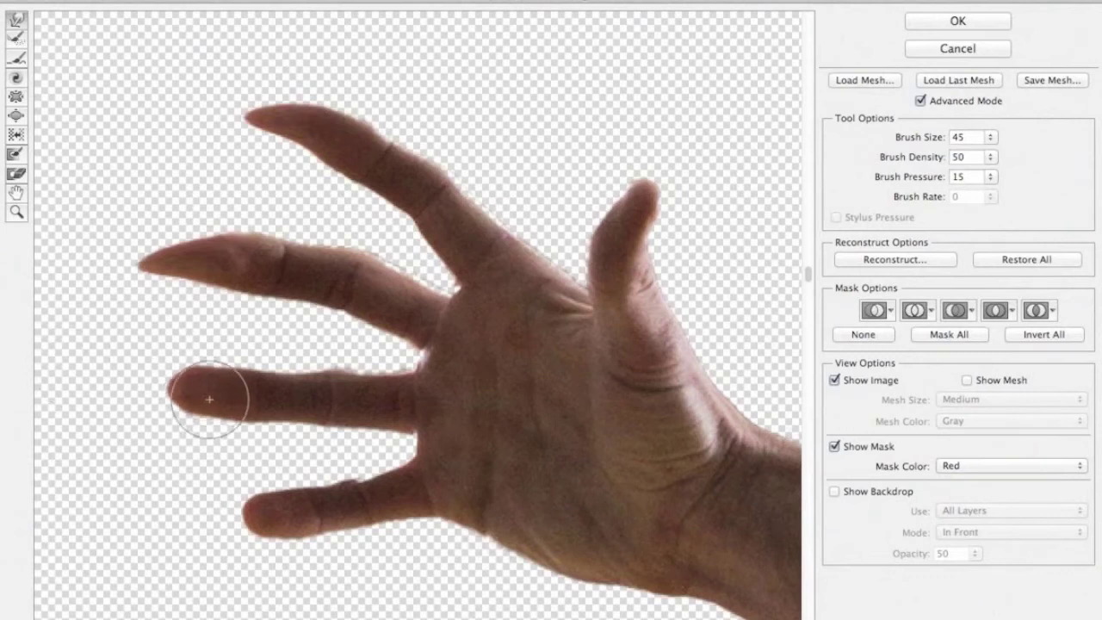
# Step: Pull the ring finger's tip outward and slightly upward to shape it into a sharp claw
pyautogui.moveTo(210, 392); pyautogui.dragTo(74, 352)
pyautogui.moveTo(160, 383)
pyautogui.mouseDown()
pyautogui.moveTo(121, 370)
pyautogui.moveTo(170, 377)
pyautogui.moveTo(65, 344)
pyautogui.moveTo(153, 380)
pyautogui.moveTo(64, 320)
pyautogui.mouseUp()
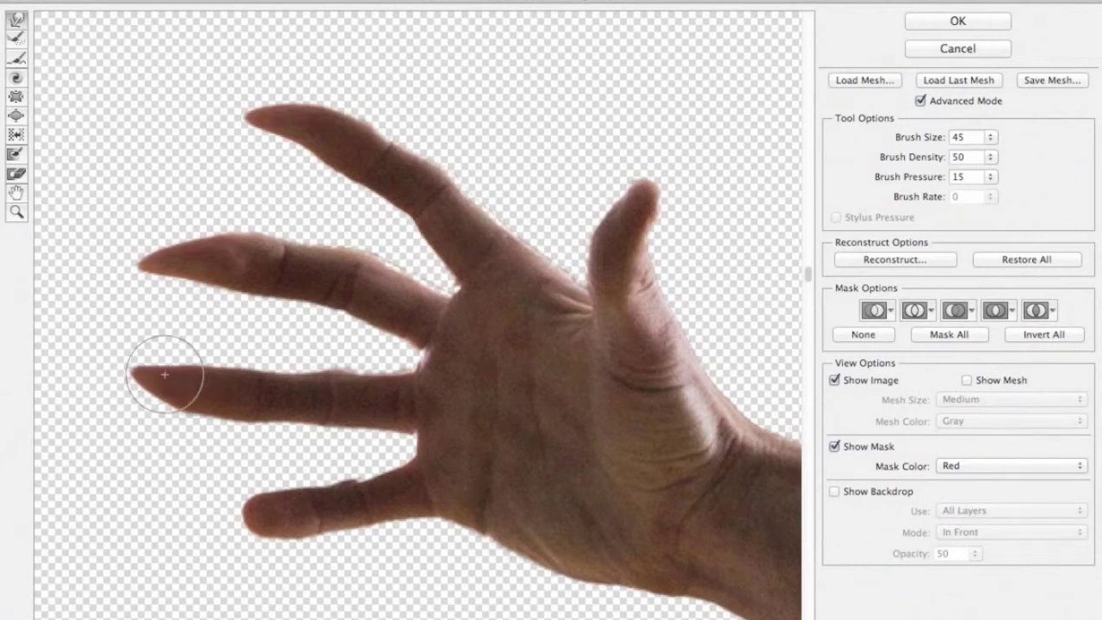
pyautogui.moveTo(164, 375); pyautogui.dragTo(68, 316)
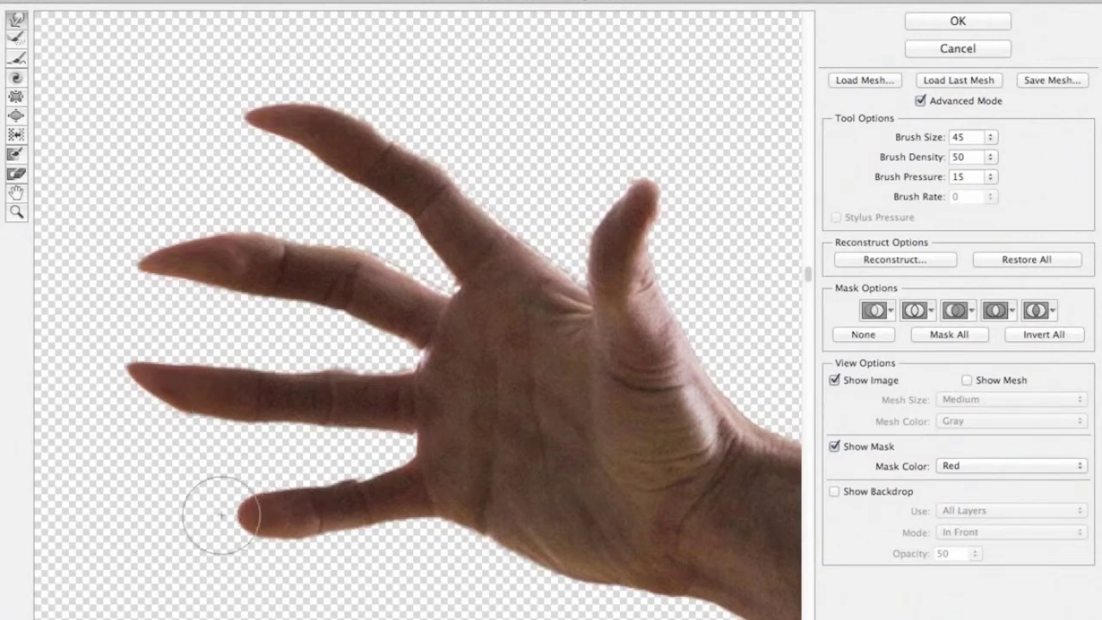
# Step: Stretch the little finger and thumb tips of the hand on the image's left side into pointed claws
pyautogui.moveTo(220, 515)
pyautogui.mouseDown()
pyautogui.moveTo(77, 526)
pyautogui.moveTo(212, 527)
pyautogui.moveTo(154, 526)
pyautogui.moveTo(169, 517)
pyautogui.moveTo(248, 527)
pyautogui.moveTo(223, 528)
pyautogui.moveTo(239, 518)
pyautogui.moveTo(50, 523)
pyautogui.mouseUp()
pyautogui.moveTo(216, 512)
pyautogui.mouseDown()
pyautogui.moveTo(149, 534)
pyautogui.moveTo(195, 515)
pyautogui.moveTo(149, 515)
pyautogui.moveTo(190, 513)
pyautogui.moveTo(152, 542)
pyautogui.moveTo(207, 509)
pyautogui.moveTo(123, 546)
pyautogui.moveTo(194, 514)
pyautogui.moveTo(144, 576)
pyautogui.moveTo(205, 509)
pyautogui.moveTo(119, 552)
pyautogui.moveTo(199, 504)
pyautogui.moveTo(141, 564)
pyautogui.moveTo(175, 514)
pyautogui.moveTo(127, 541)
pyautogui.mouseUp()
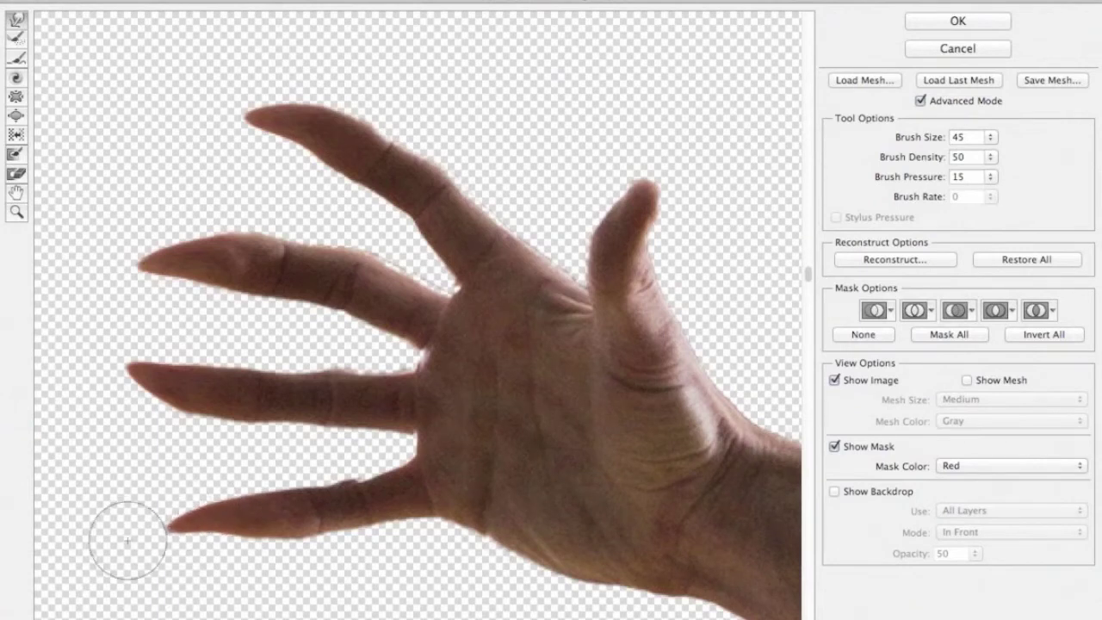
pyautogui.moveTo(615, 222)
pyautogui.mouseDown()
pyautogui.moveTo(670, 197)
pyautogui.moveTo(654, 198)
pyautogui.moveTo(657, 144)
pyautogui.moveTo(644, 185)
pyautogui.moveTo(653, 136)
pyautogui.moveTo(643, 182)
pyautogui.moveTo(643, 103)
pyautogui.moveTo(649, 156)
pyautogui.moveTo(651, 104)
pyautogui.moveTo(657, 148)
pyautogui.moveTo(650, 160)
pyautogui.moveTo(640, 99)
pyautogui.moveTo(659, 167)
pyautogui.moveTo(632, 100)
pyautogui.moveTo(651, 163)
pyautogui.moveTo(633, 67)
pyautogui.moveTo(640, 160)
pyautogui.mouseUp()
# Step: Warp the thumb and index fingertips of the figure's other hand upward into pointed claws
pyautogui.moveTo(648, 373); pyautogui.dragTo(9, 313)
pyautogui.moveTo(658, 363); pyautogui.dragTo(4, 359)
pyautogui.moveTo(574, 308); pyautogui.dragTo(66, 342)
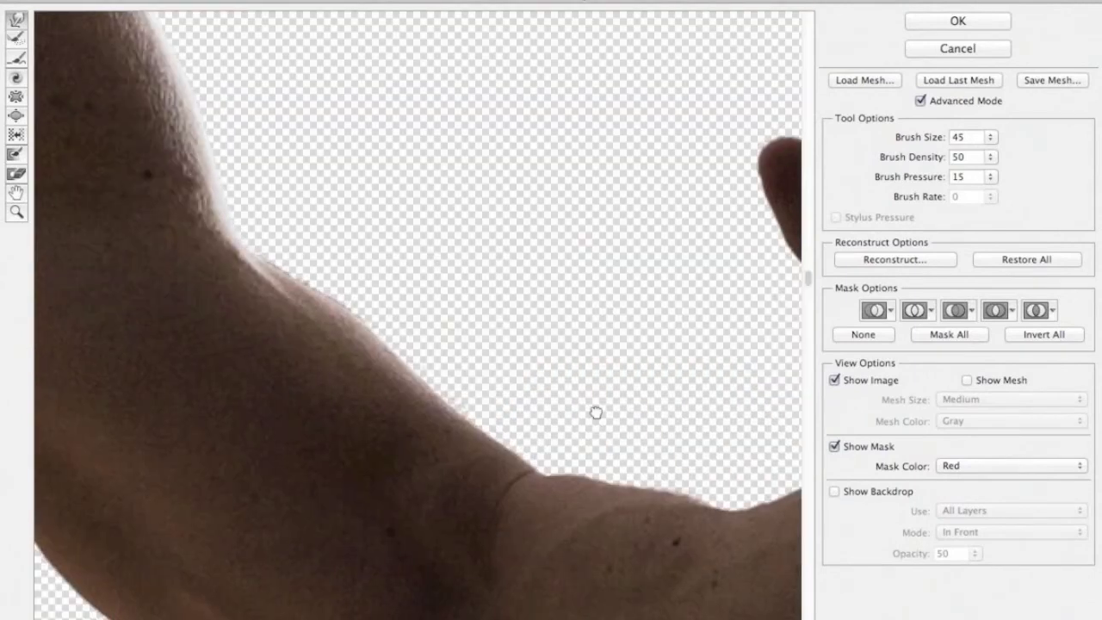
pyautogui.moveTo(594, 413)
pyautogui.mouseDown()
pyautogui.moveTo(138, 362)
pyautogui.moveTo(61, 468)
pyautogui.moveTo(3, 413)
pyautogui.mouseUp()
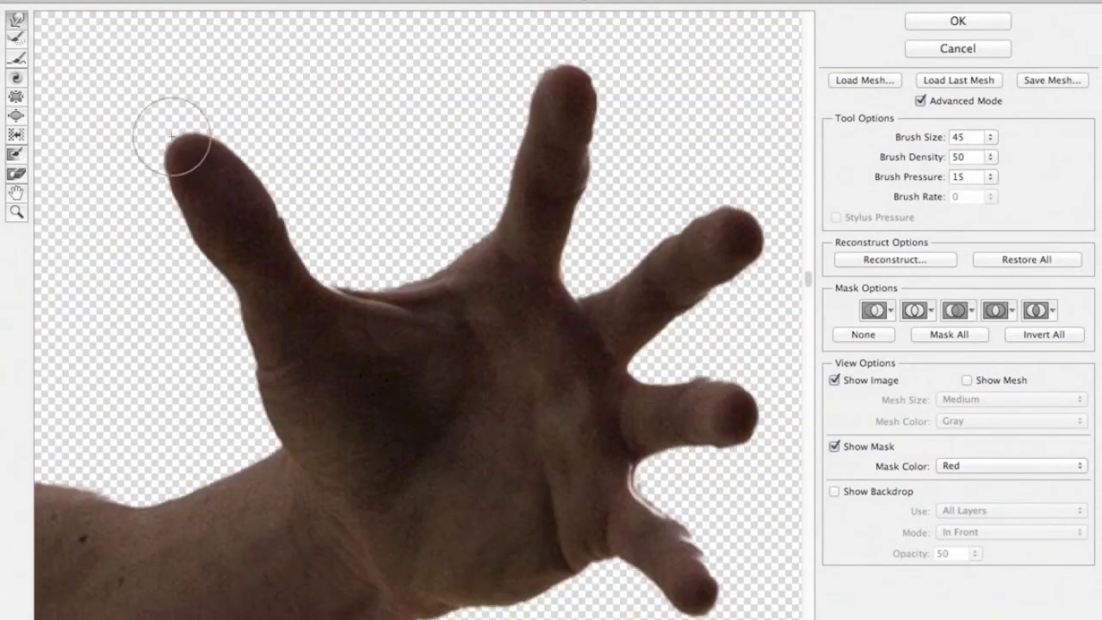
pyautogui.scroll(5, 137, 215)
pyautogui.moveTo(124, 255)
pyautogui.mouseDown()
pyautogui.moveTo(190, 375)
pyautogui.moveTo(159, 235)
pyautogui.moveTo(188, 359)
pyautogui.moveTo(128, 193)
pyautogui.moveTo(168, 357)
pyautogui.moveTo(121, 210)
pyautogui.moveTo(151, 305)
pyautogui.moveTo(171, 193)
pyautogui.moveTo(162, 299)
pyautogui.moveTo(162, 203)
pyautogui.moveTo(173, 298)
pyautogui.moveTo(152, 269)
pyautogui.moveTo(171, 307)
pyautogui.moveTo(263, 190)
pyautogui.mouseUp()
pyautogui.moveTo(552, 270)
pyautogui.mouseDown()
pyautogui.moveTo(575, 231)
pyautogui.moveTo(578, 252)
pyautogui.moveTo(585, 183)
pyautogui.moveTo(574, 280)
pyautogui.moveTo(600, 127)
pyautogui.moveTo(586, 290)
pyautogui.moveTo(581, 189)
pyautogui.moveTo(591, 143)
pyautogui.moveTo(584, 292)
pyautogui.moveTo(583, 144)
pyautogui.moveTo(580, 206)
pyautogui.moveTo(553, 76)
pyautogui.moveTo(580, 233)
pyautogui.moveTo(572, 277)
pyautogui.moveTo(563, 169)
pyautogui.moveTo(583, 274)
pyautogui.moveTo(547, 103)
pyautogui.moveTo(589, 291)
pyautogui.moveTo(543, 128)
pyautogui.moveTo(569, 259)
pyautogui.moveTo(521, 114)
pyautogui.mouseUp()
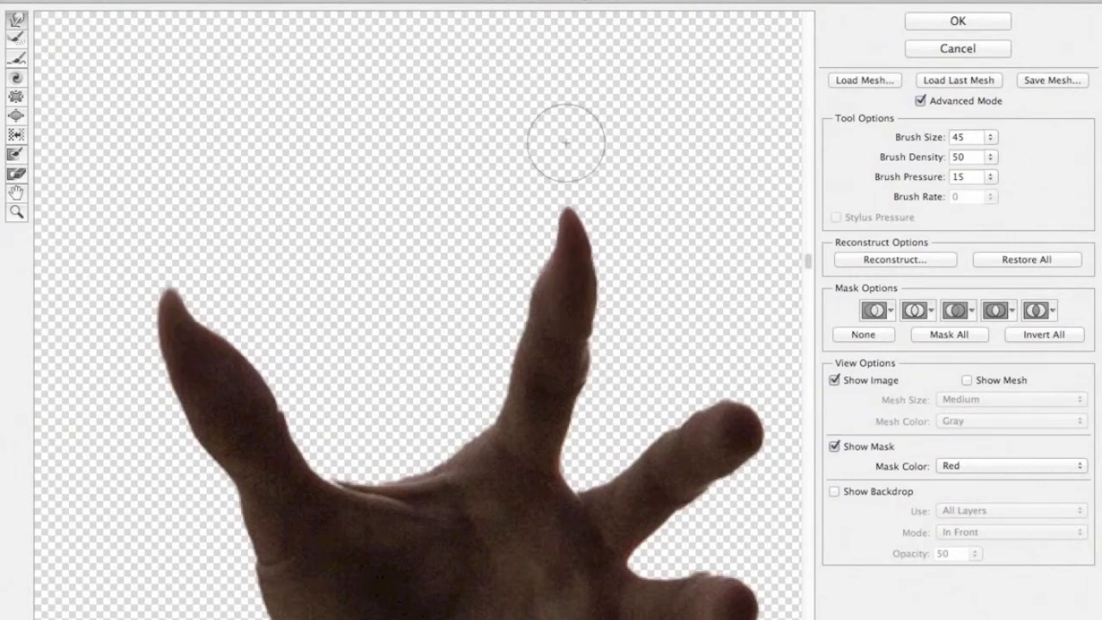
# Step: Set the brush pressure to 23 and pull the middle finger's tip outward and upward into a curved claw
pyautogui.moveTo(989, 176)
pyautogui.mouseDown()
pyautogui.moveTo(916, 192)
pyautogui.moveTo(924, 198)
pyautogui.mouseUp()
pyautogui.hscroll(5, 731, 431)
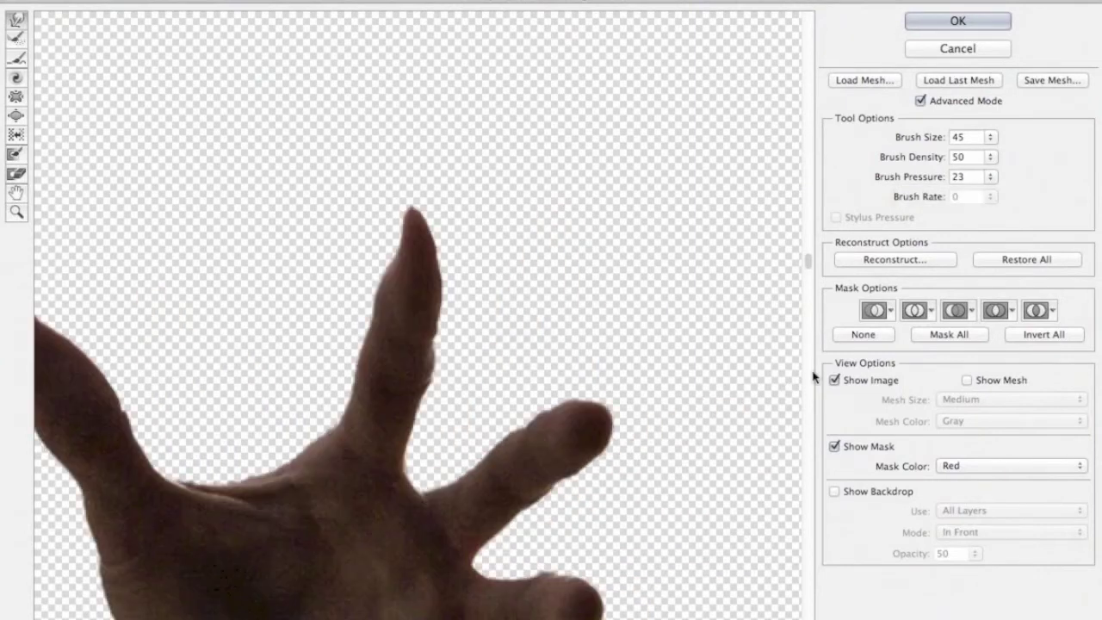
pyautogui.moveTo(591, 414)
pyautogui.mouseDown()
pyautogui.moveTo(684, 282)
pyautogui.moveTo(596, 399)
pyautogui.moveTo(666, 329)
pyautogui.moveTo(702, 266)
pyautogui.moveTo(617, 414)
pyautogui.moveTo(702, 248)
pyautogui.moveTo(617, 406)
pyautogui.moveTo(657, 330)
pyautogui.mouseUp()
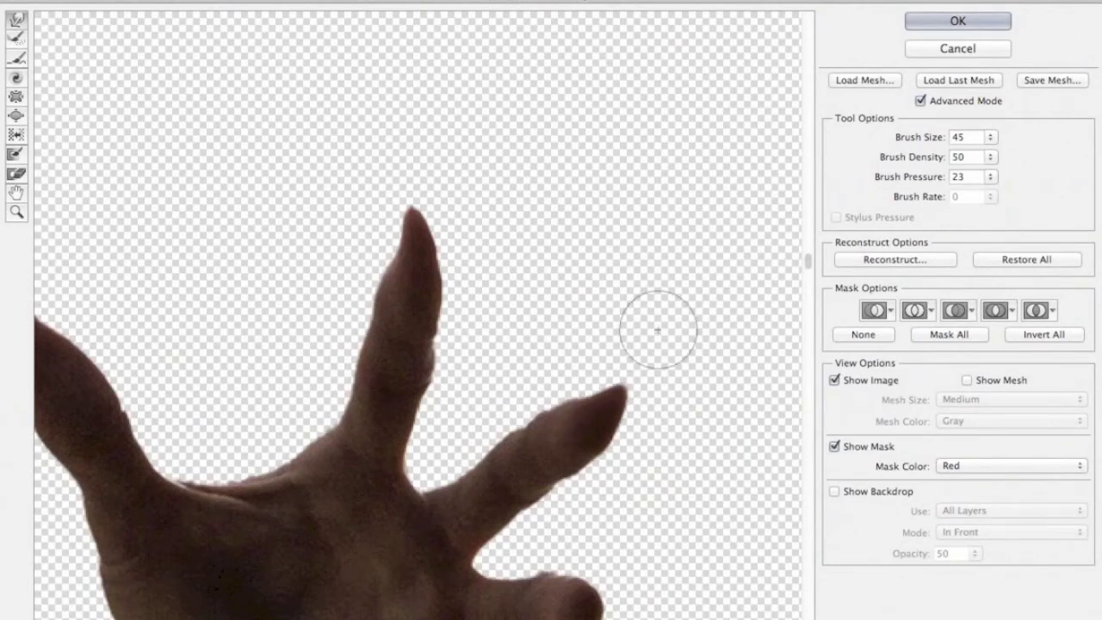
pyautogui.moveTo(625, 374); pyautogui.dragTo(640, 298)
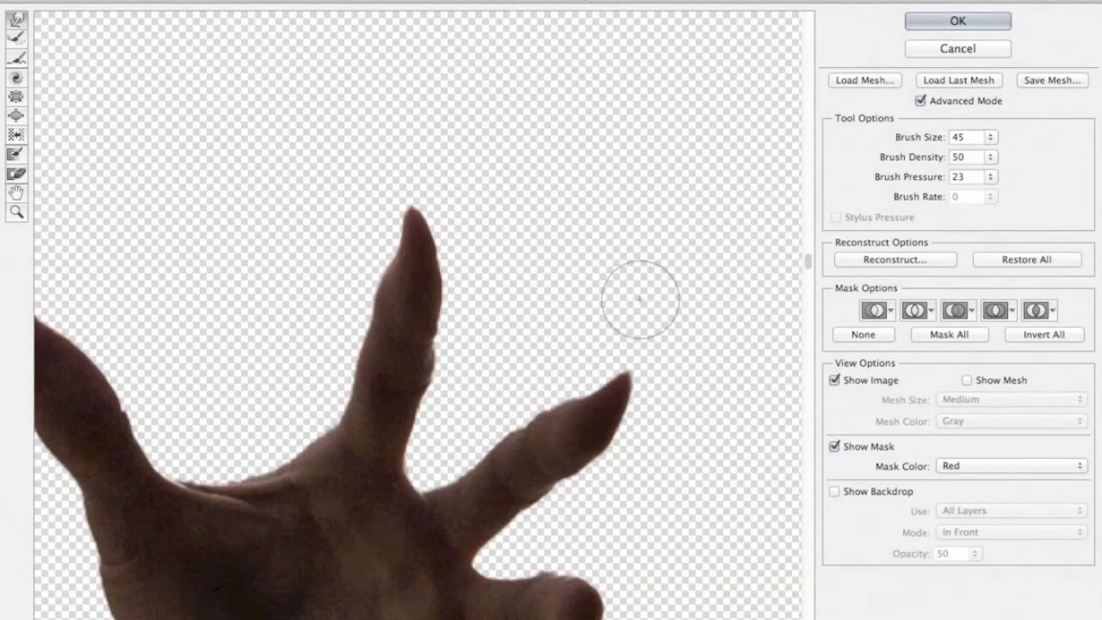
pyautogui.moveTo(618, 398); pyautogui.dragTo(649, 271)
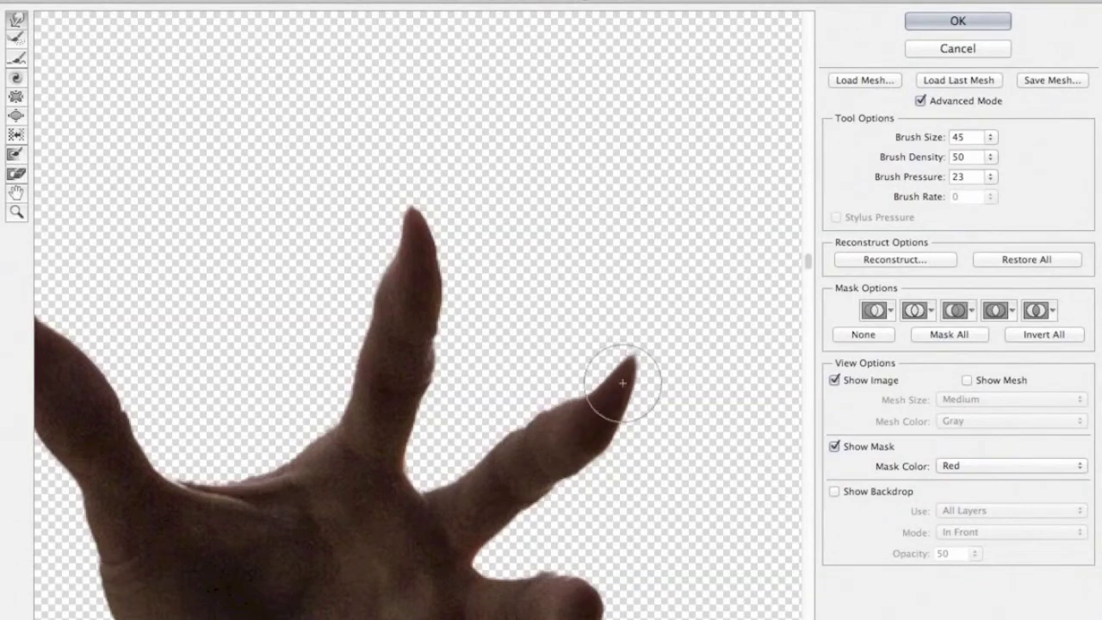
# Step: Stretch the ring and little fingertips of the same hand outward into sharp claws
pyautogui.moveTo(459, 480); pyautogui.dragTo(468, 221)
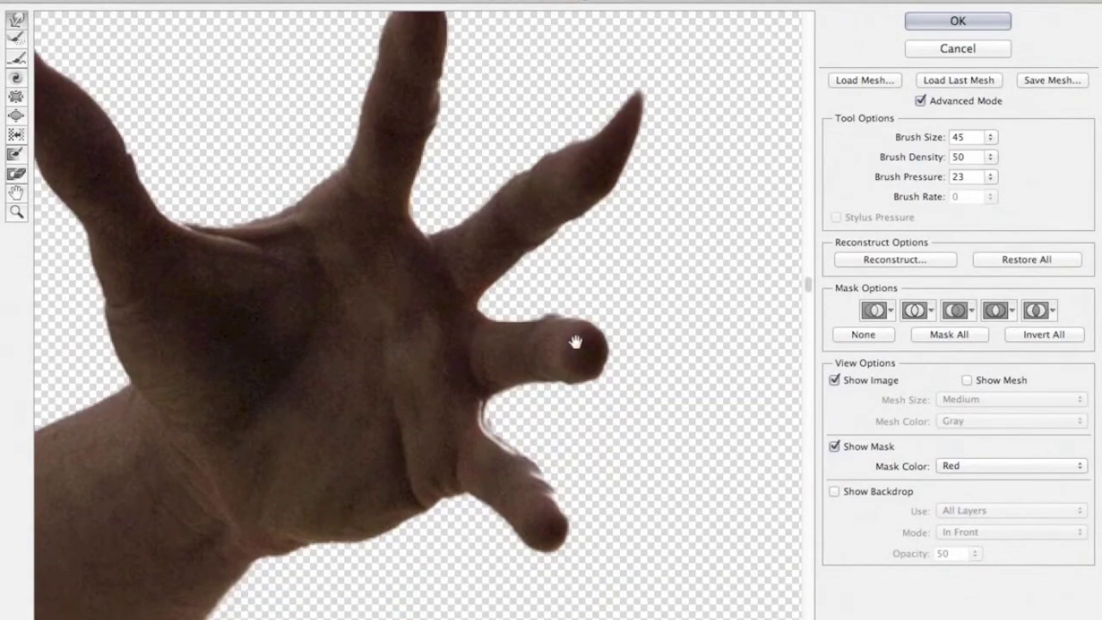
pyautogui.moveTo(575, 343)
pyautogui.mouseDown()
pyautogui.moveTo(771, 355)
pyautogui.moveTo(713, 346)
pyautogui.moveTo(722, 352)
pyautogui.moveTo(705, 390)
pyautogui.moveTo(674, 349)
pyautogui.moveTo(713, 374)
pyautogui.moveTo(686, 365)
pyautogui.moveTo(742, 449)
pyautogui.mouseUp()
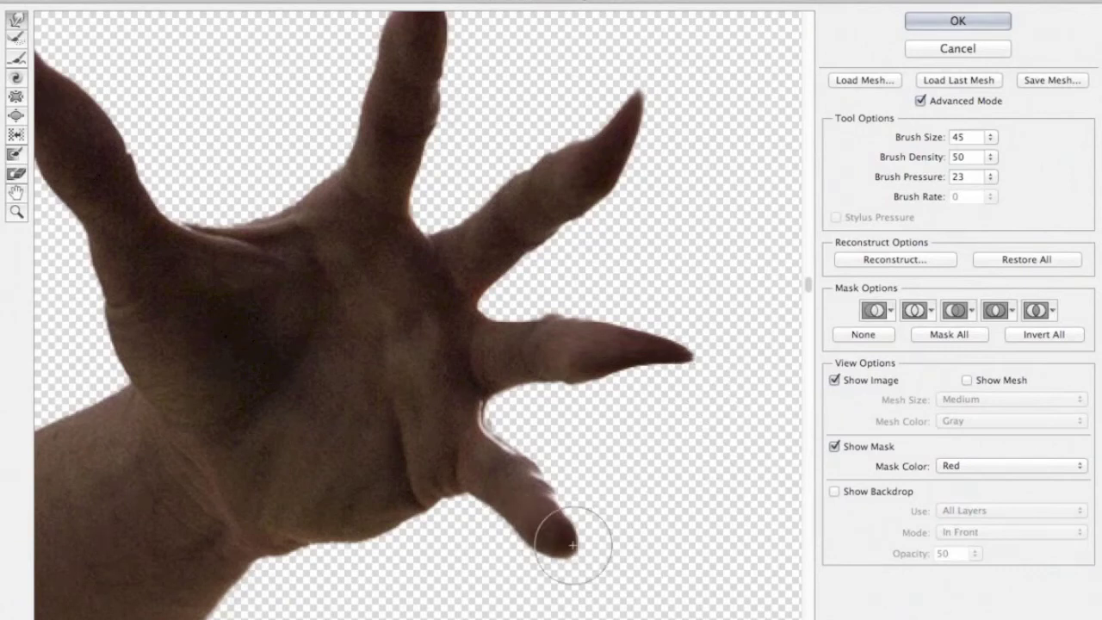
pyautogui.moveTo(572, 544)
pyautogui.mouseDown()
pyautogui.moveTo(670, 598)
pyautogui.moveTo(555, 533)
pyautogui.mouseUp()
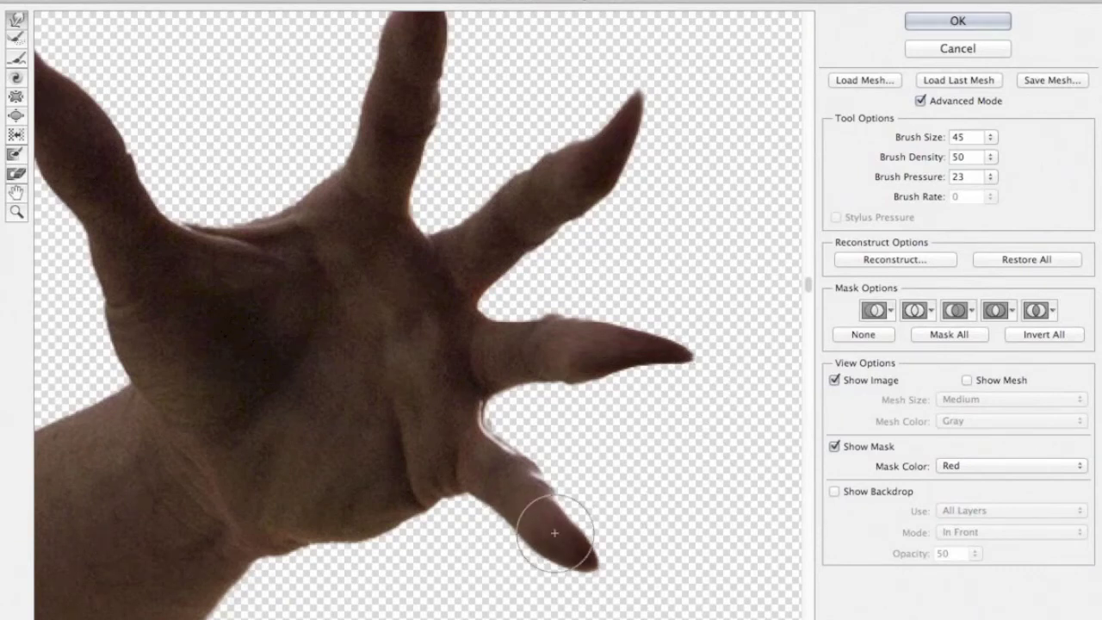
pyautogui.scroll(-5, 555, 533)
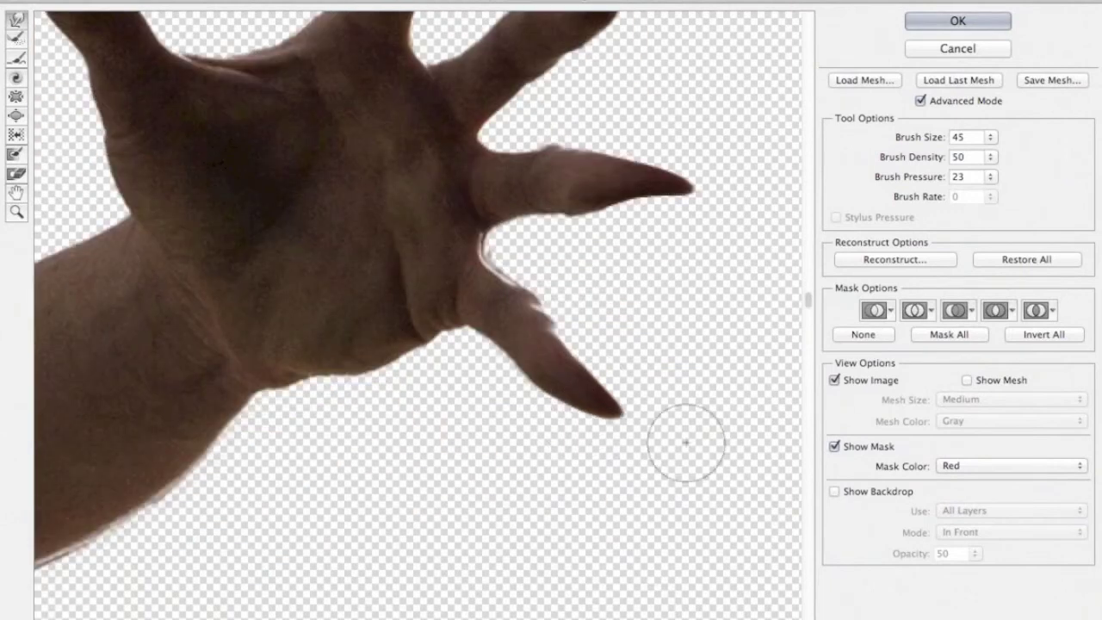
# Step: Compare the clawed hand with the original by briefly showing the backdrop, and apply the Liquify changes
pyautogui.moveTo(310, 152)
pyautogui.mouseDown()
pyautogui.moveTo(304, 251)
pyautogui.moveTo(364, 370)
pyautogui.moveTo(379, 370)
pyautogui.mouseUp()
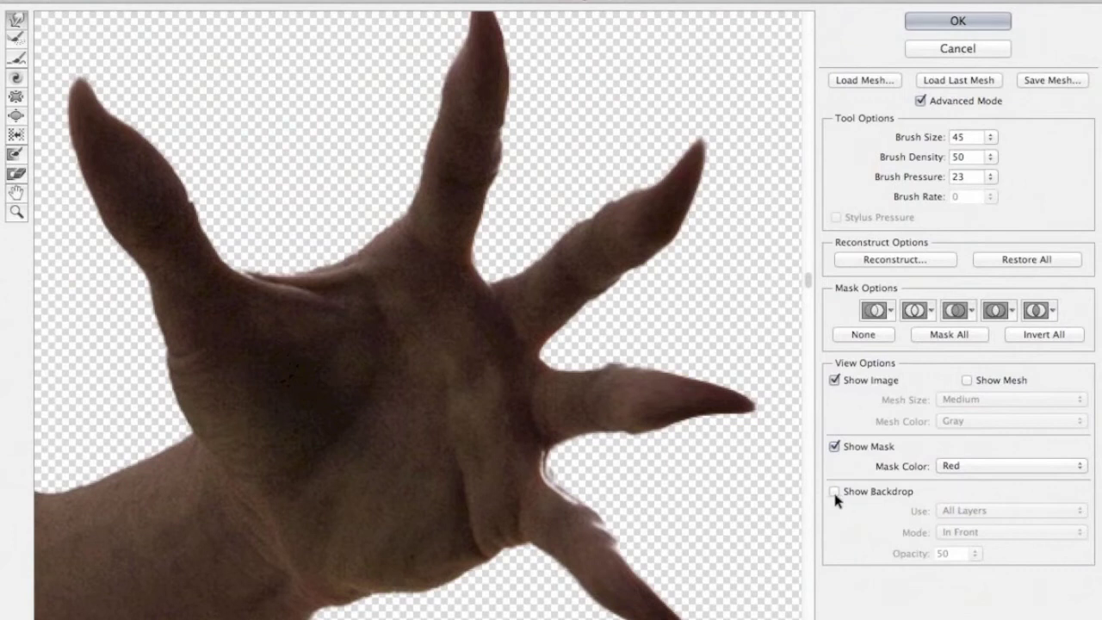
pyautogui.click(834, 492)
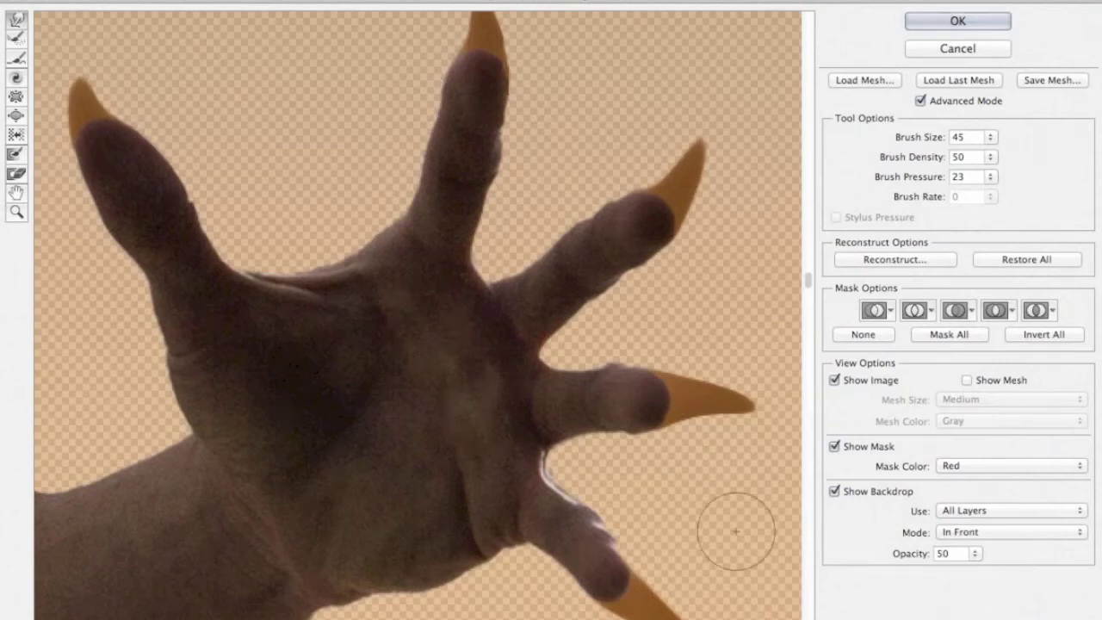
pyautogui.click(834, 491)
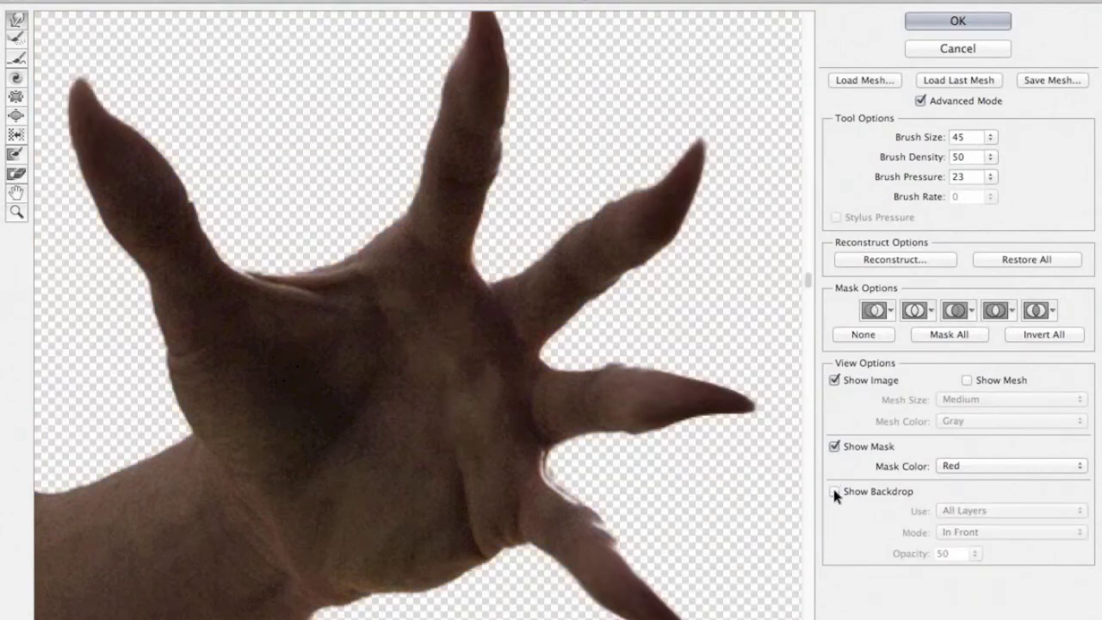
pyautogui.click(928, 19)
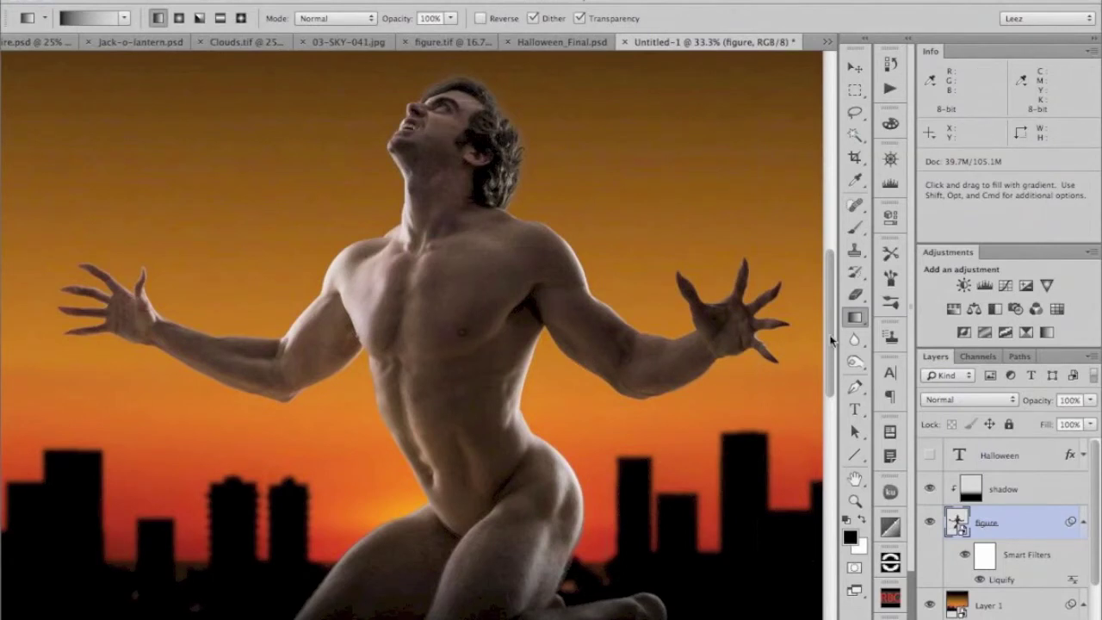
# Step: Add a Hue/Saturation adjustment layer directly above the skyline layer and set its hue to -119
pyautogui.moveTo(832, 340)
pyautogui.mouseDown()
pyautogui.moveTo(831, 358)
pyautogui.moveTo(835, 338)
pyautogui.mouseUp()
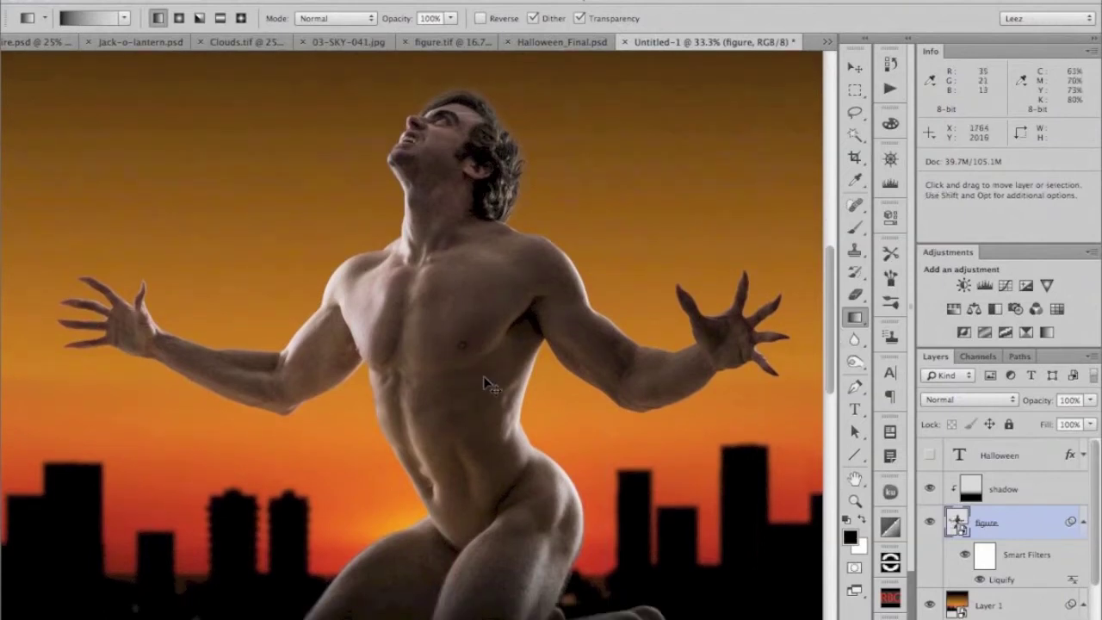
pyautogui.scroll(-1, 487, 383)
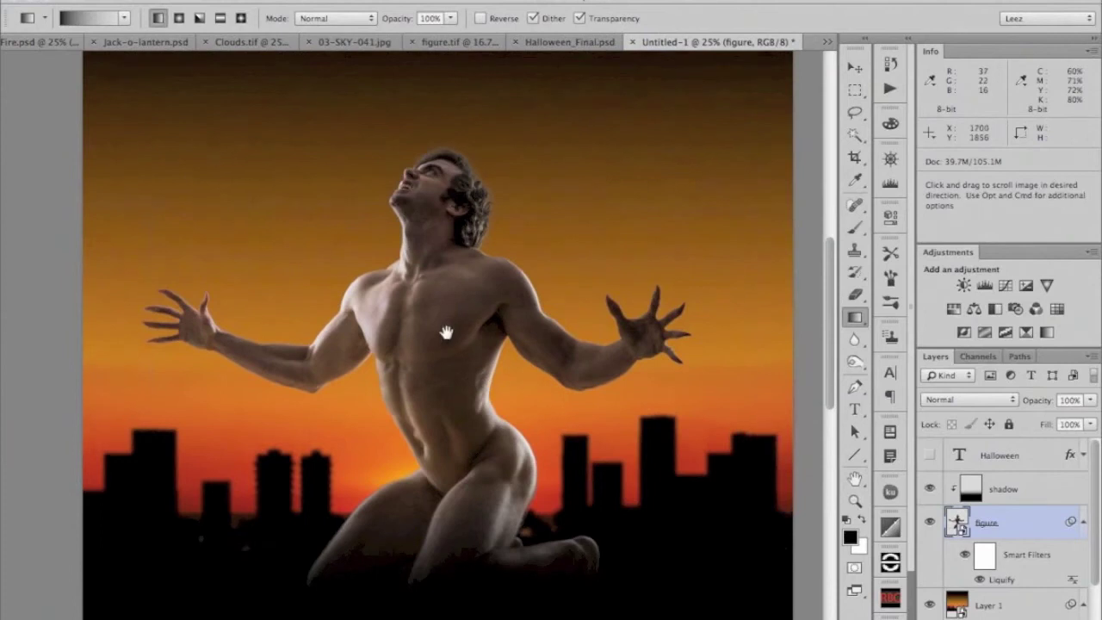
pyautogui.moveTo(443, 333); pyautogui.dragTo(428, 355)
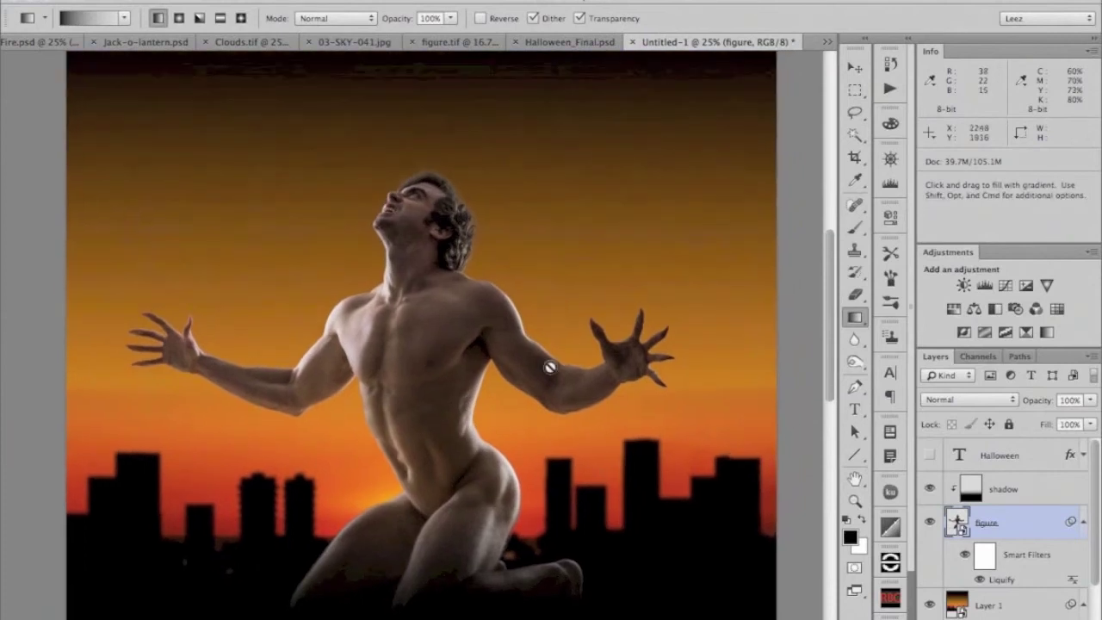
pyautogui.click(955, 608)
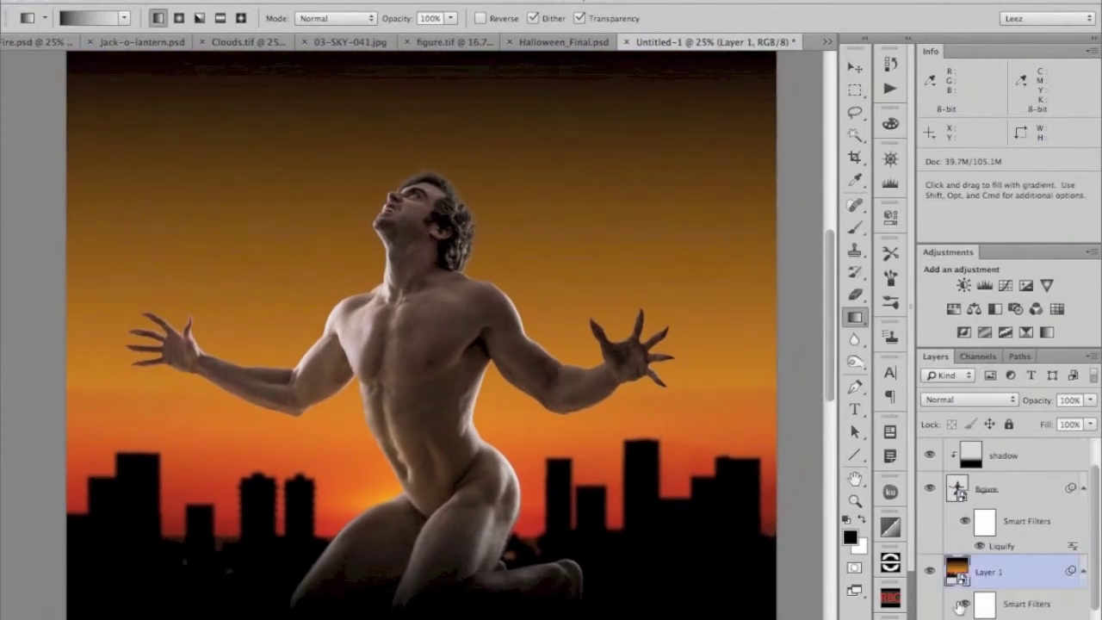
pyautogui.click(954, 312)
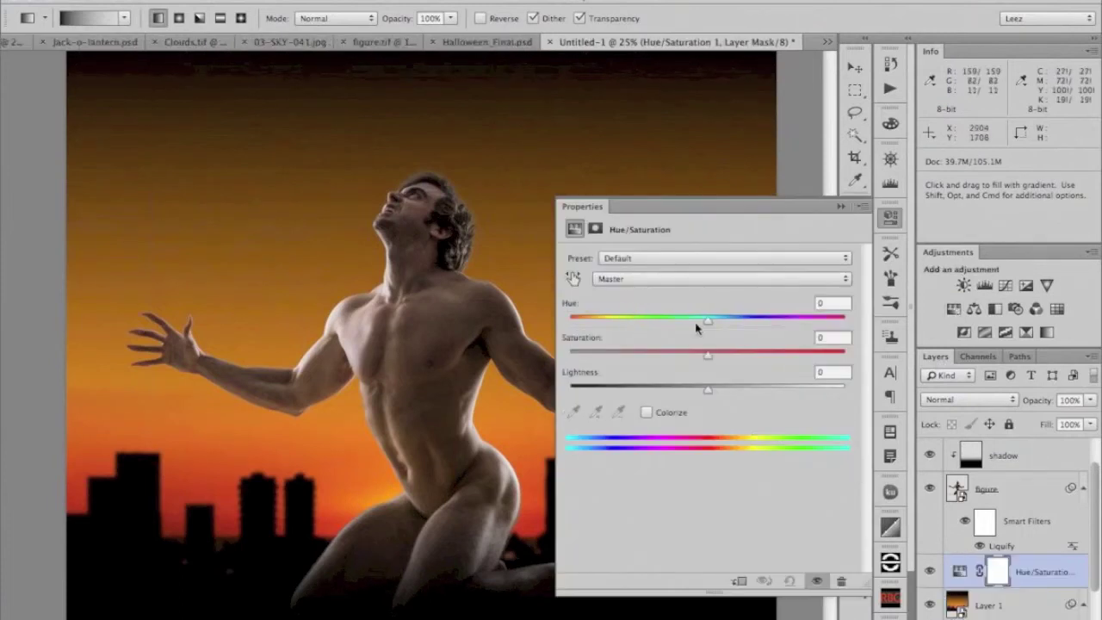
pyautogui.moveTo(706, 319); pyautogui.dragTo(604, 321)
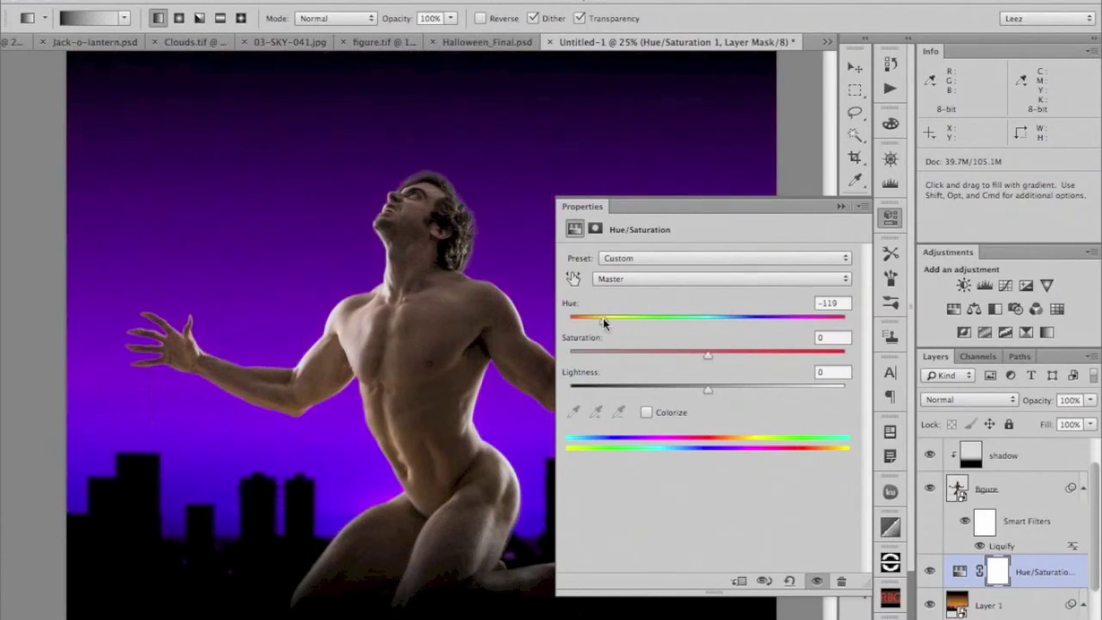
pyautogui.click(841, 208)
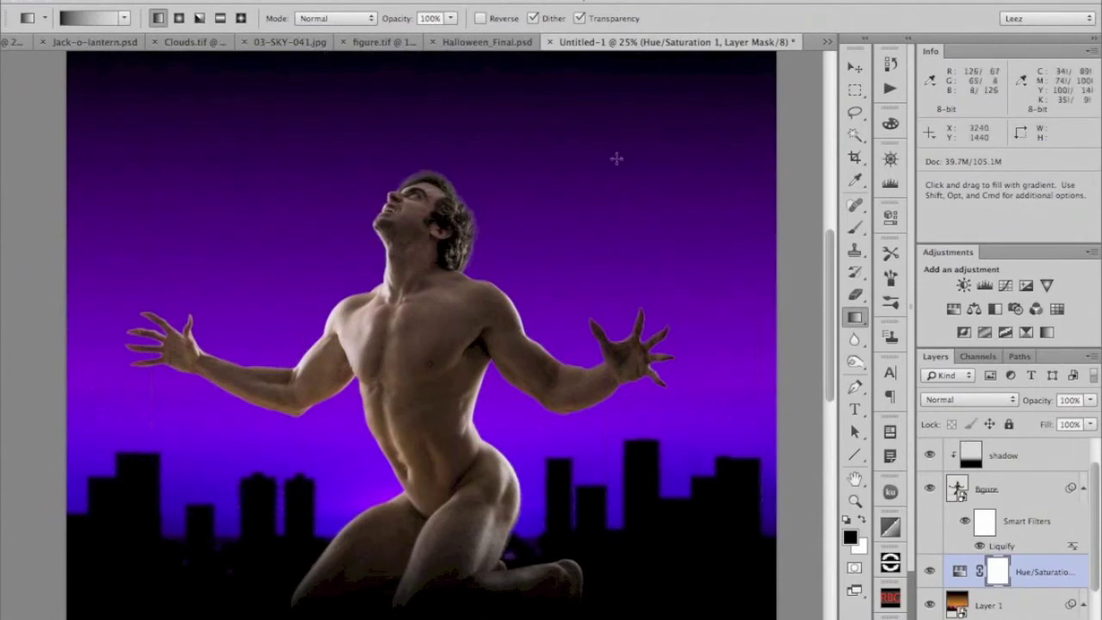
# Step: Switch to Jack-o-lantern.psd and delete the pumpkin layer's mask without applying it
pyautogui.click(93, 43)
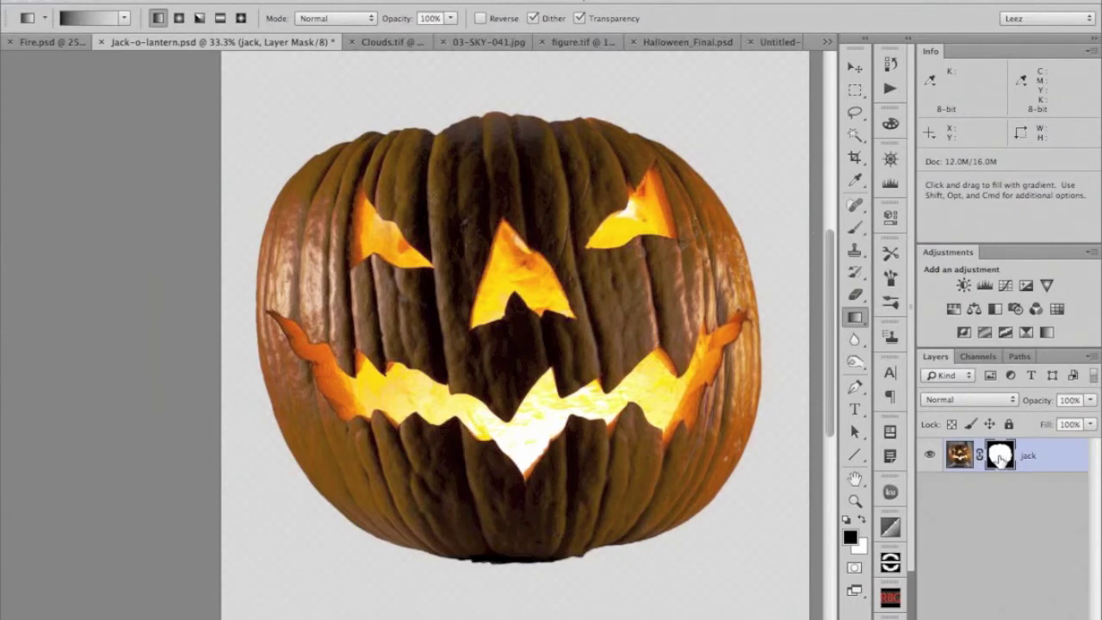
pyautogui.moveTo(999, 459); pyautogui.dragTo(1068, 615)
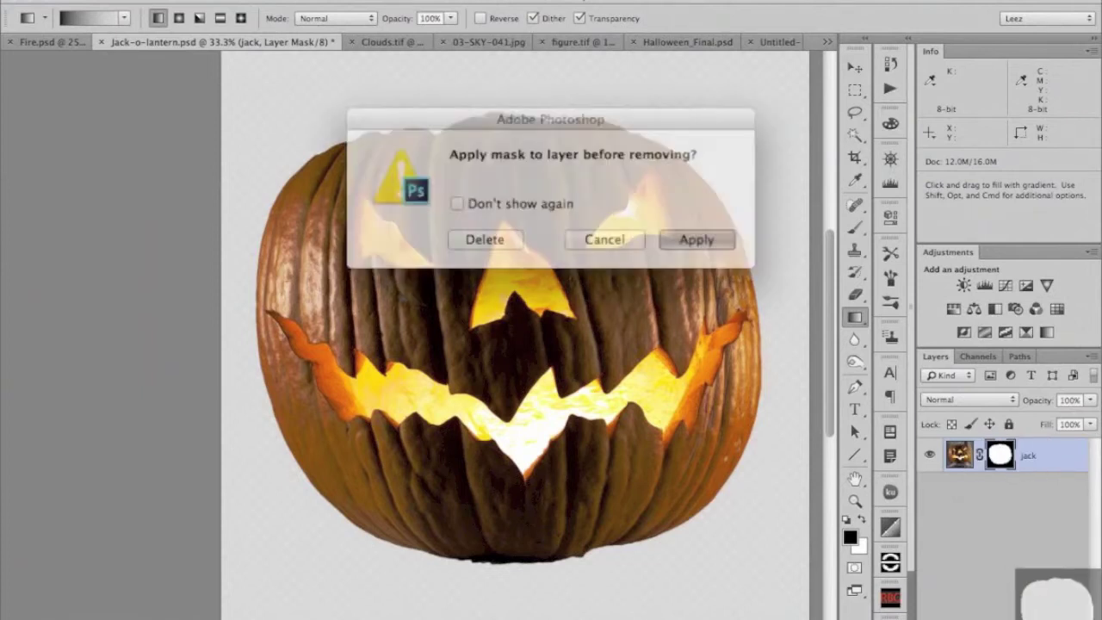
pyautogui.click(489, 239)
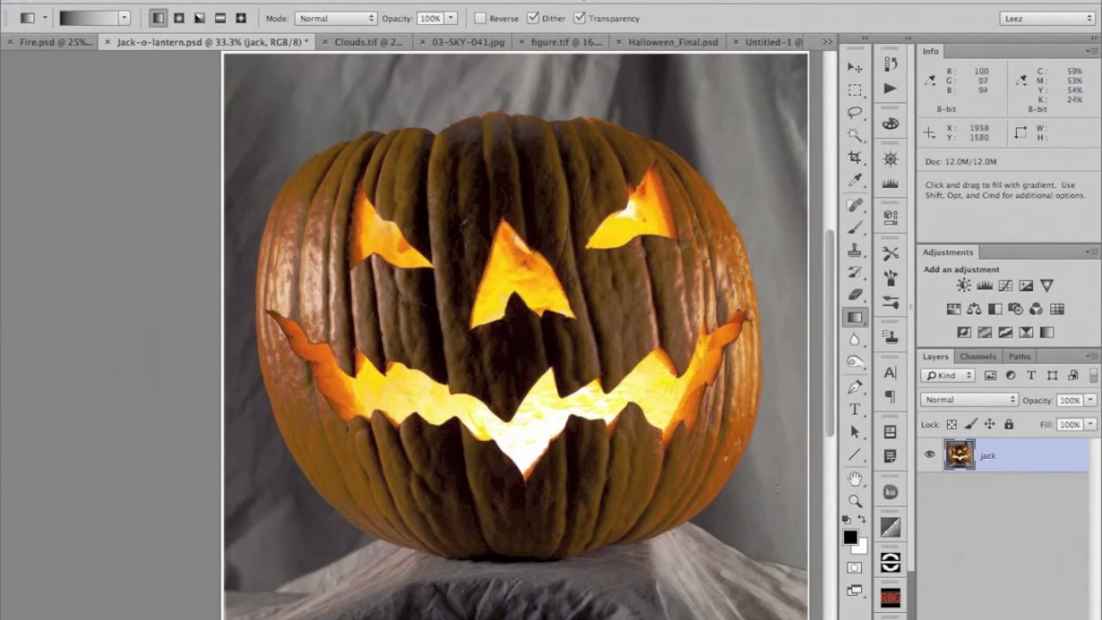
# Step: Select the whole pumpkin with the Quick Selection tool and mask out its background with a layer mask
pyautogui.click(855, 138)
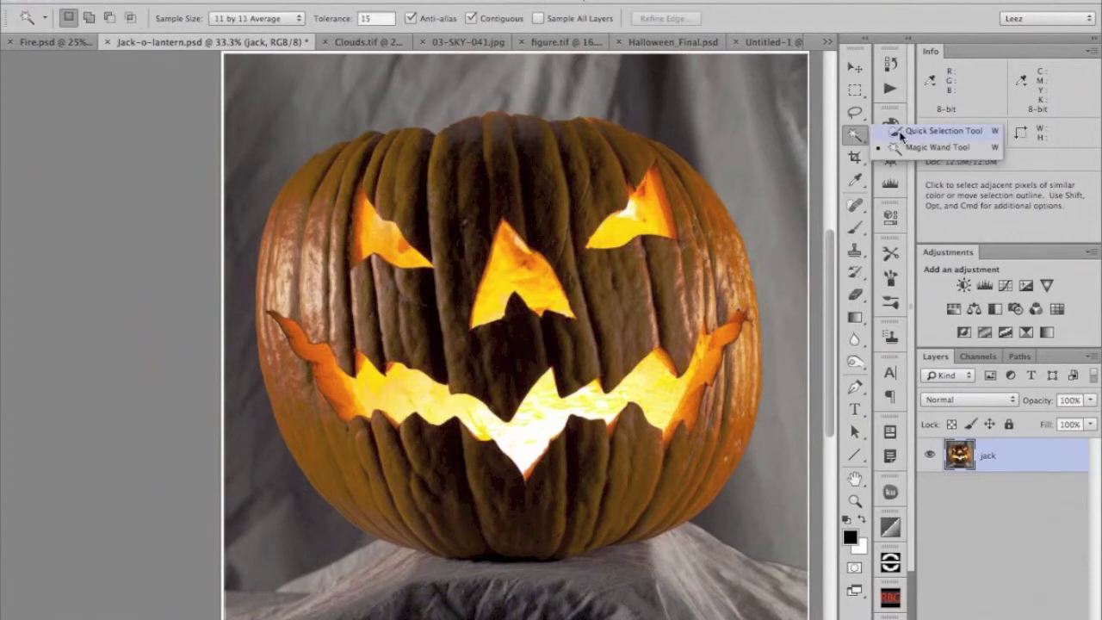
pyautogui.click(943, 131)
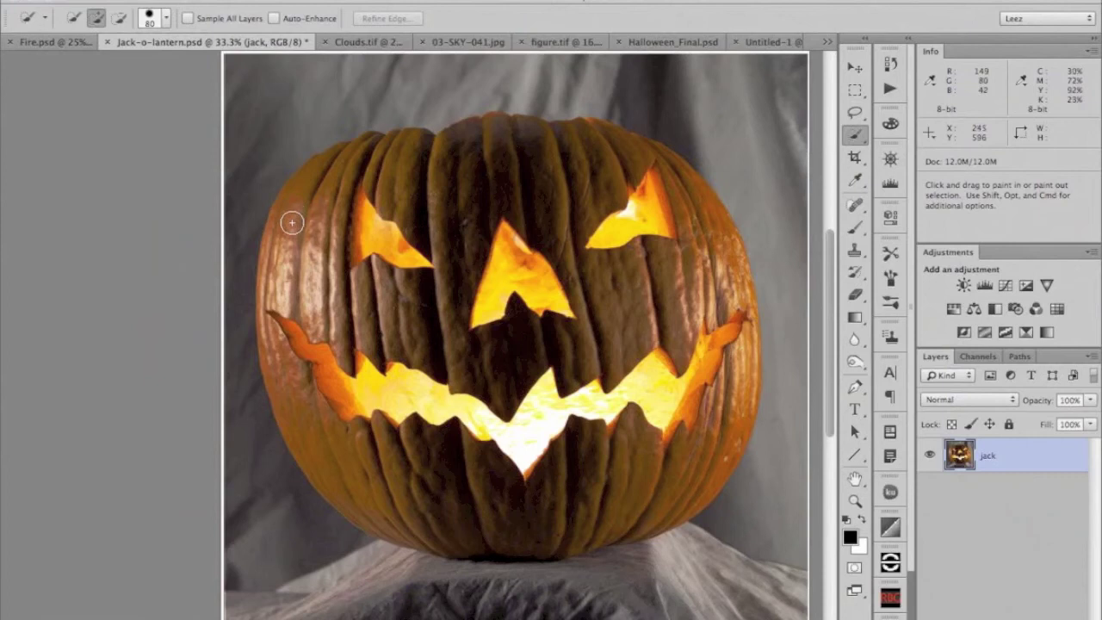
pyautogui.moveTo(290, 221)
pyautogui.mouseDown()
pyautogui.moveTo(330, 175)
pyautogui.moveTo(374, 160)
pyautogui.moveTo(528, 146)
pyautogui.moveTo(671, 185)
pyautogui.moveTo(728, 265)
pyautogui.moveTo(730, 370)
pyautogui.moveTo(719, 408)
pyautogui.moveTo(666, 479)
pyautogui.moveTo(578, 525)
pyautogui.moveTo(485, 533)
pyautogui.moveTo(456, 523)
pyautogui.moveTo(330, 436)
pyautogui.moveTo(311, 274)
pyautogui.moveTo(318, 242)
pyautogui.moveTo(355, 199)
pyautogui.moveTo(382, 352)
pyautogui.moveTo(385, 277)
pyautogui.moveTo(395, 406)
pyautogui.moveTo(408, 360)
pyautogui.moveTo(409, 389)
pyautogui.moveTo(437, 413)
pyautogui.moveTo(494, 401)
pyautogui.moveTo(500, 452)
pyautogui.moveTo(493, 341)
pyautogui.moveTo(525, 268)
pyautogui.moveTo(517, 256)
pyautogui.moveTo(495, 281)
pyautogui.moveTo(634, 230)
pyautogui.moveTo(680, 342)
pyautogui.moveTo(649, 395)
pyautogui.moveTo(676, 379)
pyautogui.mouseUp()
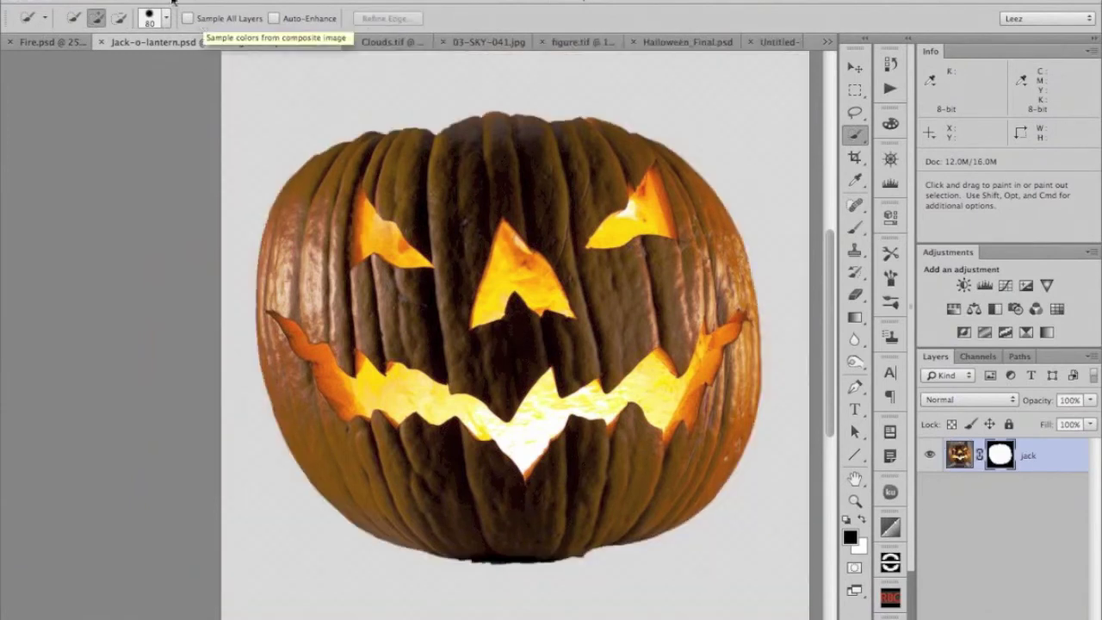
# Step: Refine the edge of the pumpkin's layer mask with Smooth at 10 and Feather at 1.7 px
pyautogui.press('super+space')
pyautogui.click(316, 172)
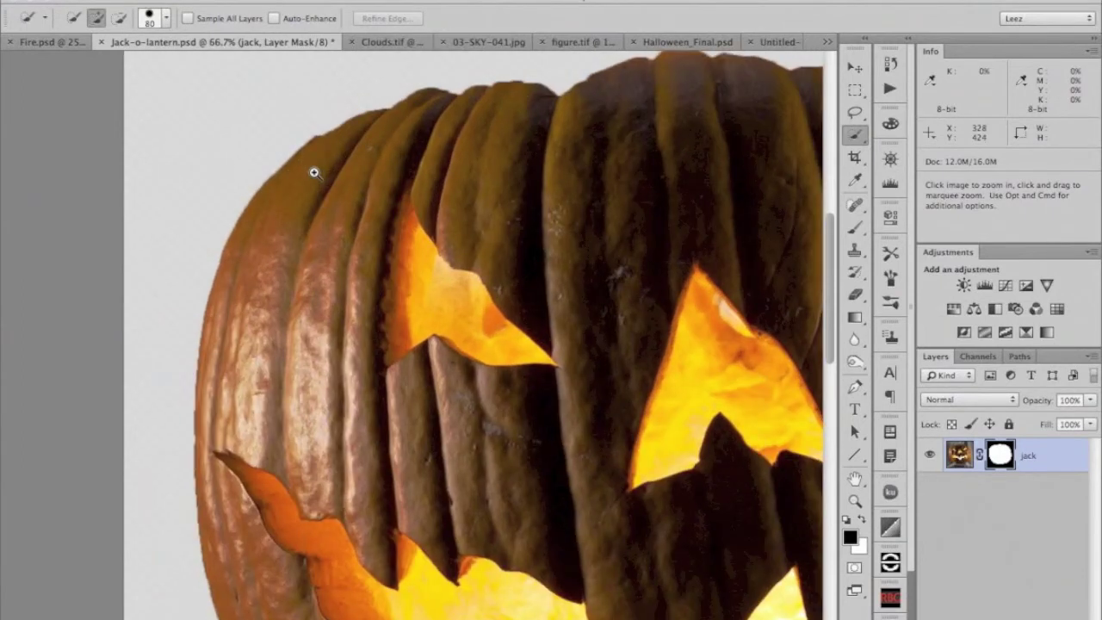
pyautogui.click(313, 173)
pyautogui.click(364, 229)
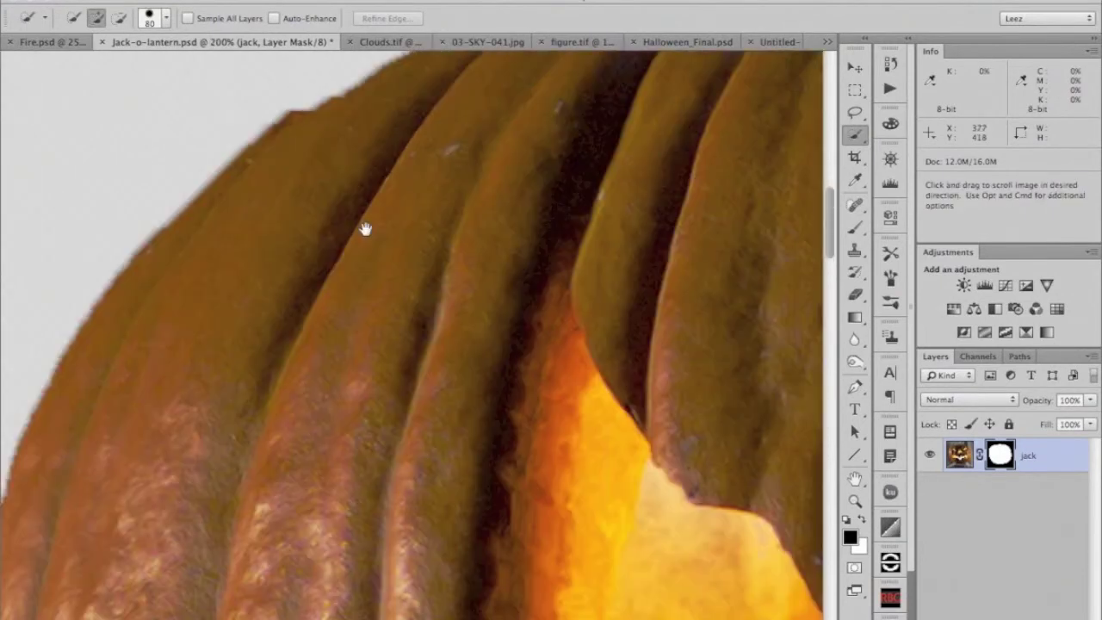
pyautogui.press('space')
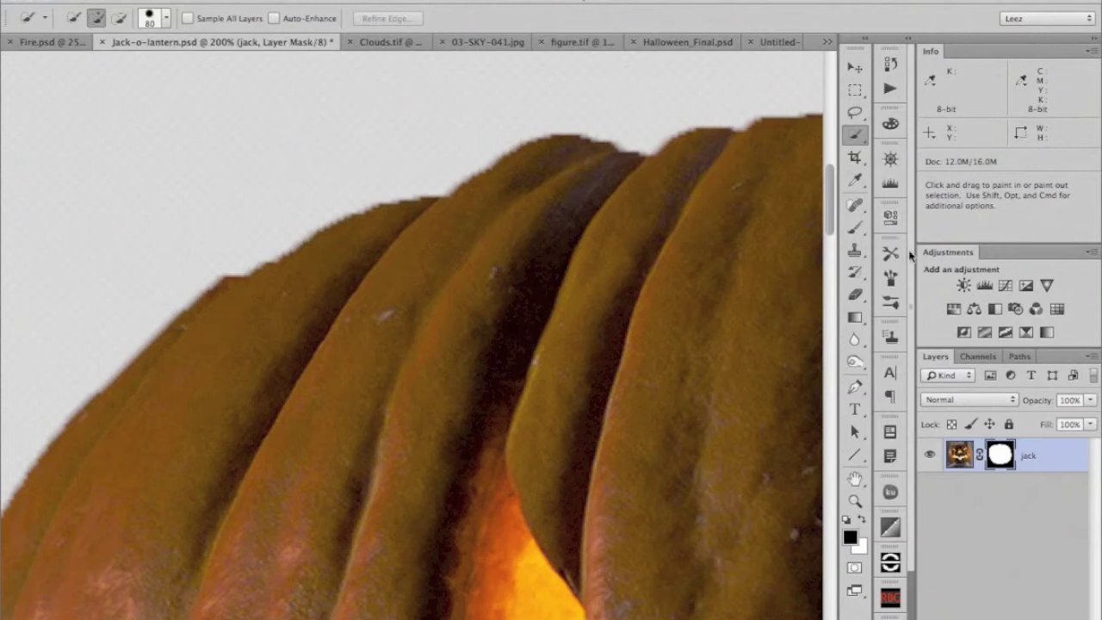
pyautogui.doubleClick(1001, 458)
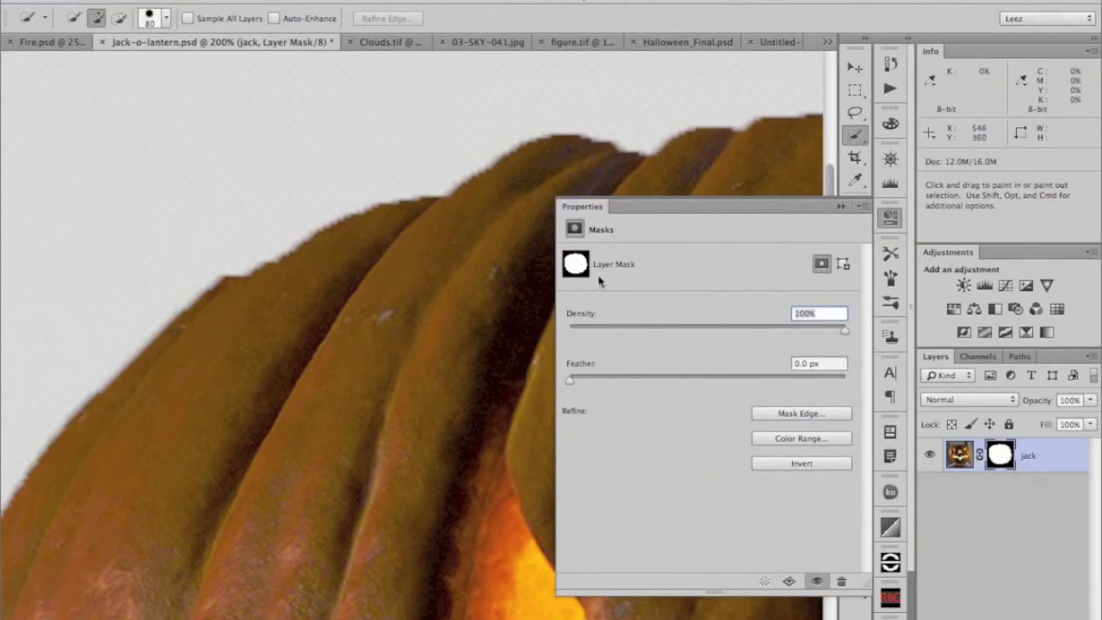
pyautogui.click(771, 417)
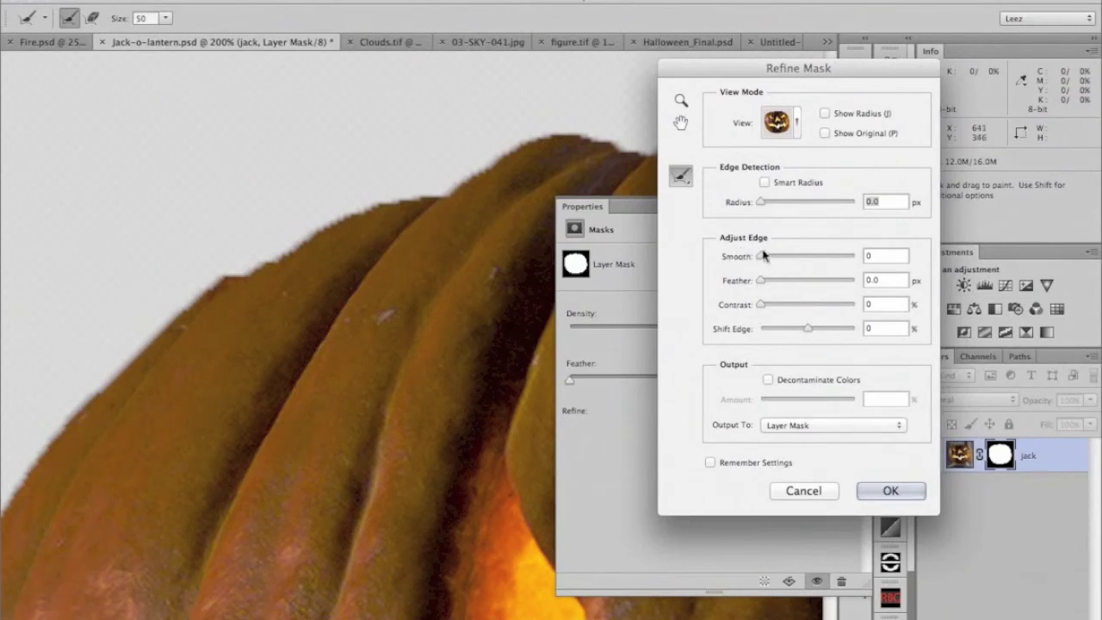
pyautogui.moveTo(759, 258); pyautogui.dragTo(767, 257)
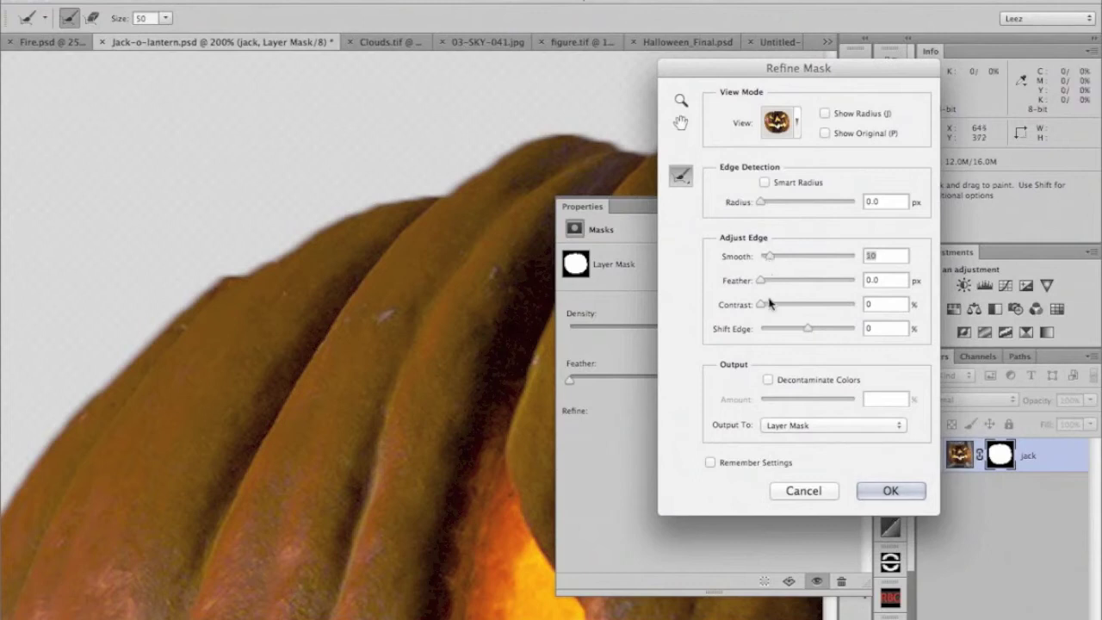
pyautogui.moveTo(760, 282); pyautogui.dragTo(763, 284)
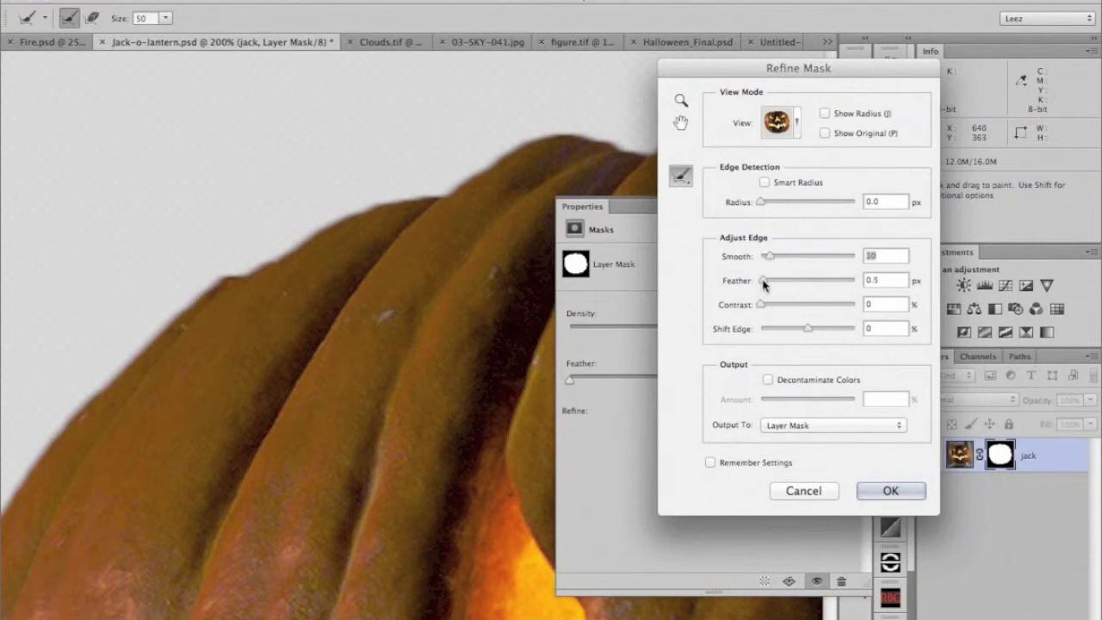
pyautogui.click(765, 286)
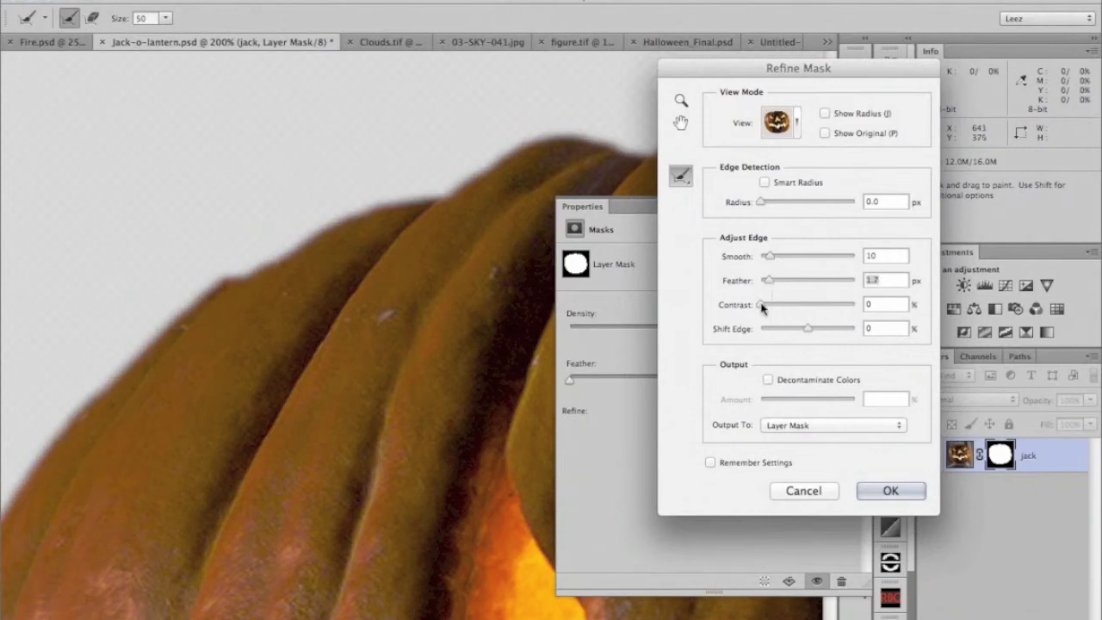
# Step: Set the mask edge Contrast to 40% and Shift Edge to -13%, and apply the refinement
pyautogui.moveTo(763, 308); pyautogui.dragTo(773, 310)
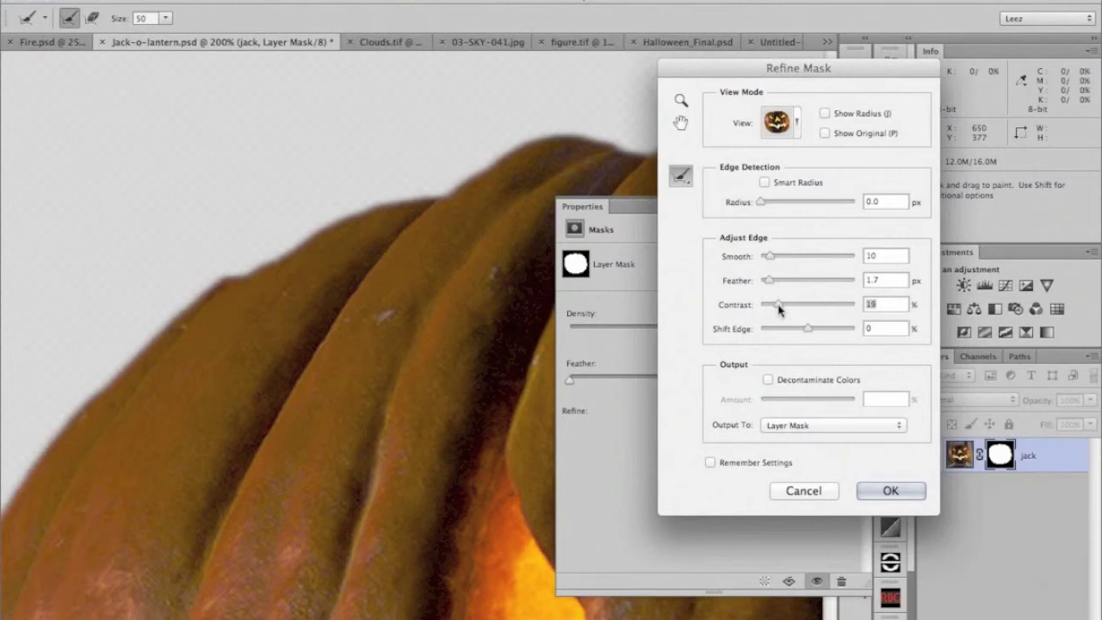
pyautogui.moveTo(779, 310); pyautogui.dragTo(799, 311)
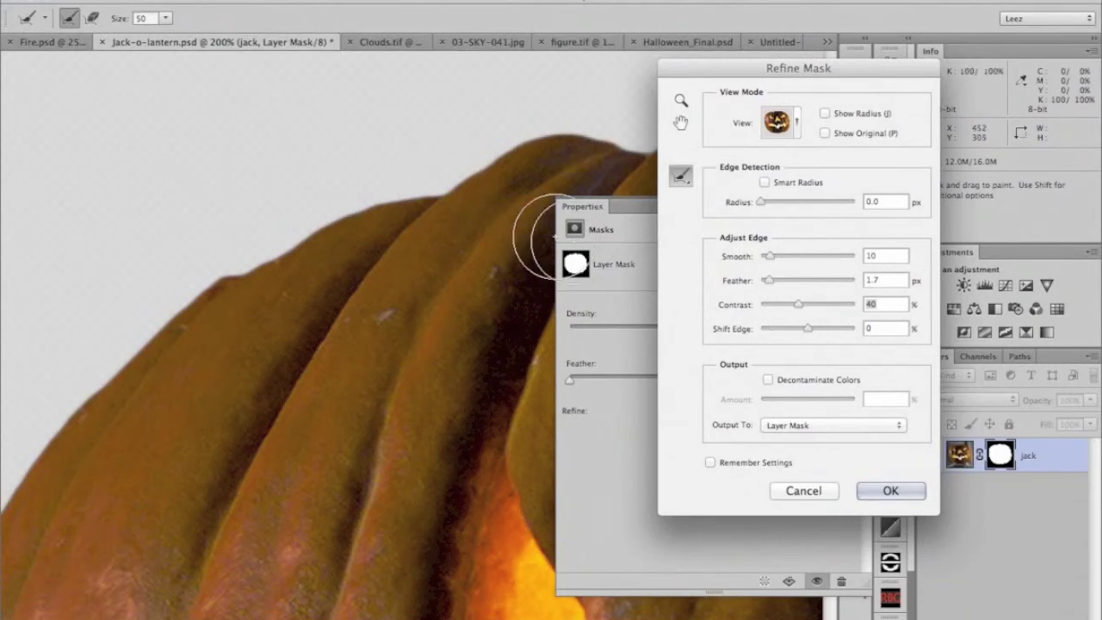
pyautogui.moveTo(808, 331); pyautogui.dragTo(802, 335)
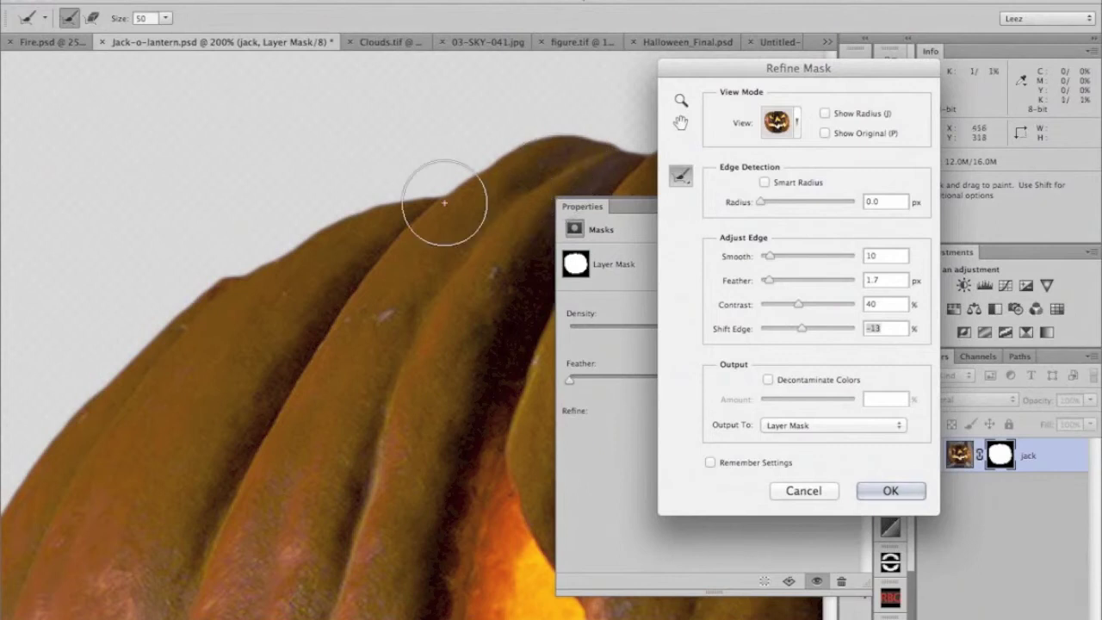
pyautogui.click(874, 496)
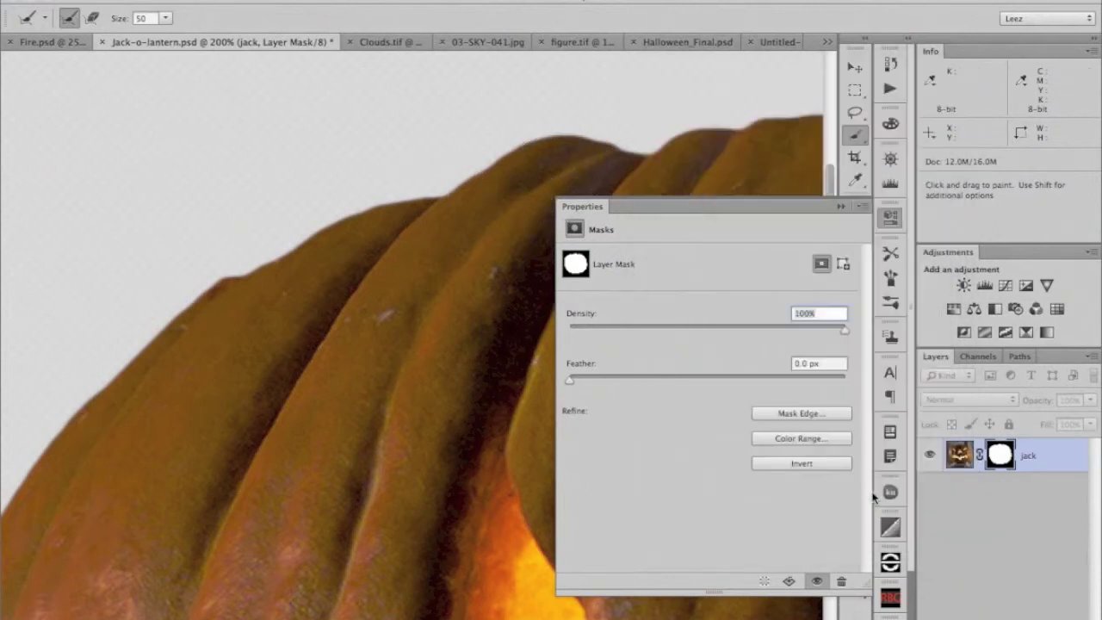
pyautogui.click(841, 206)
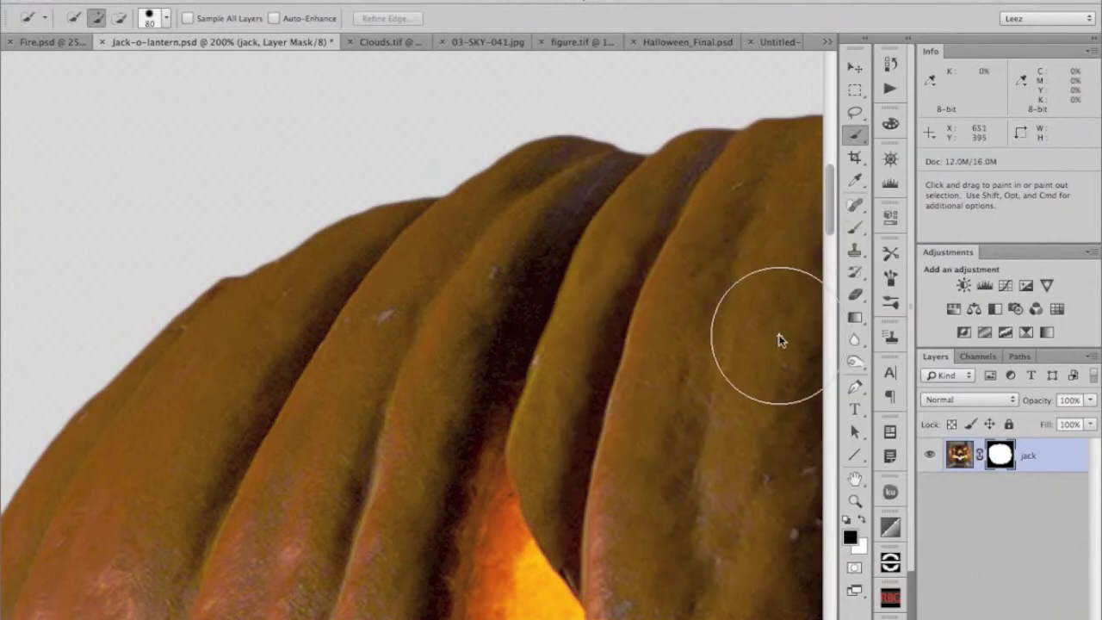
# Step: Copy the masked pumpkin layer from Jack-o-lantern.psd into the Untitled-1 poster document with the Move tool
pyautogui.hotkey('ctrl', '-')
pyautogui.hotkey('ctrl', '-')
pyautogui.hotkey('ctrl', '-')
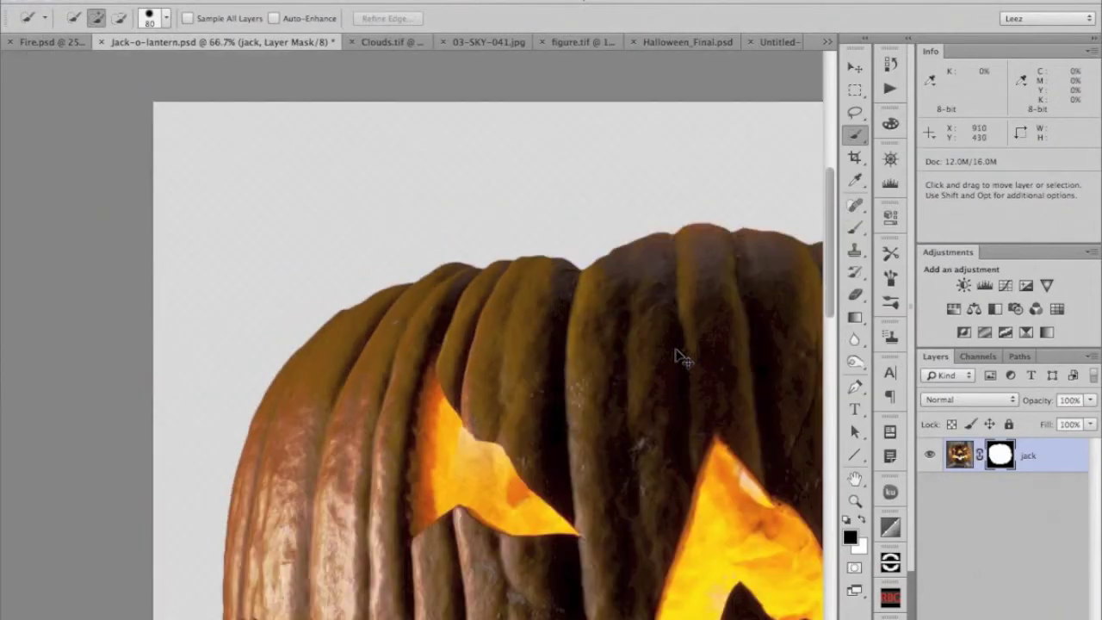
pyautogui.moveTo(671, 413); pyautogui.dragTo(618, 360)
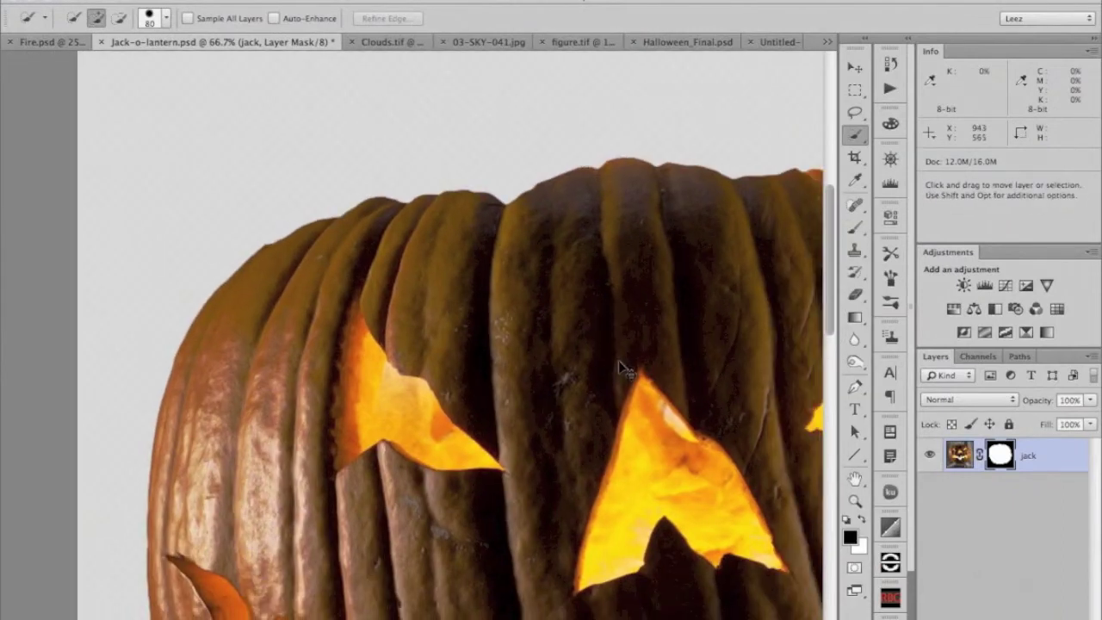
pyautogui.hotkey('ctrl', '-')
pyautogui.hotkey('ctrl', '-')
pyautogui.hotkey('ctrl', '-')
pyautogui.press('v')
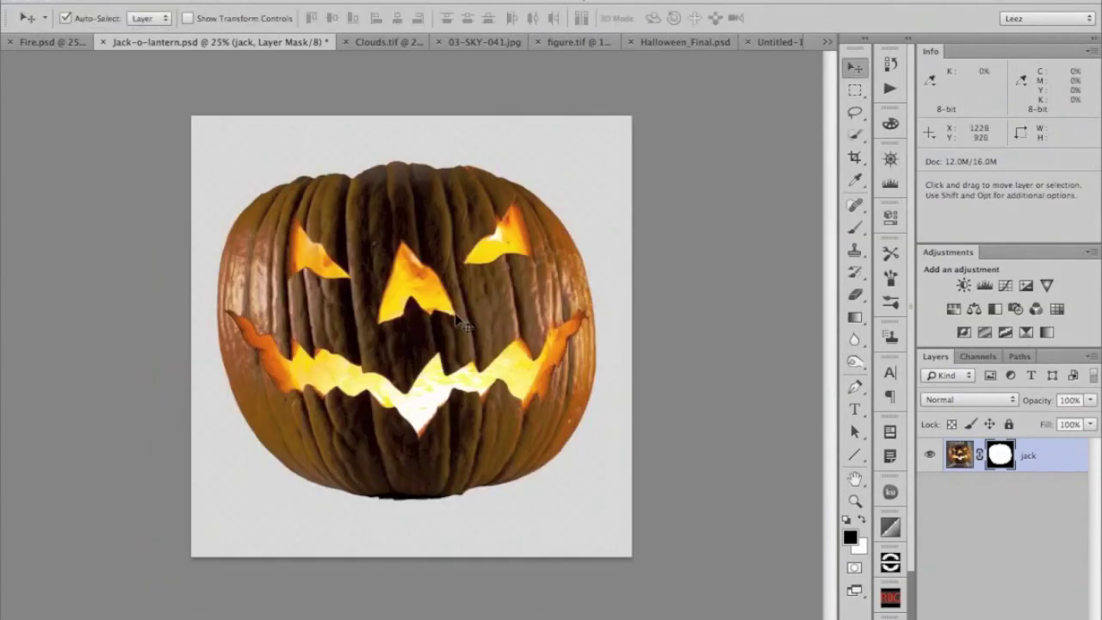
pyautogui.moveTo(488, 301); pyautogui.dragTo(425, 196)
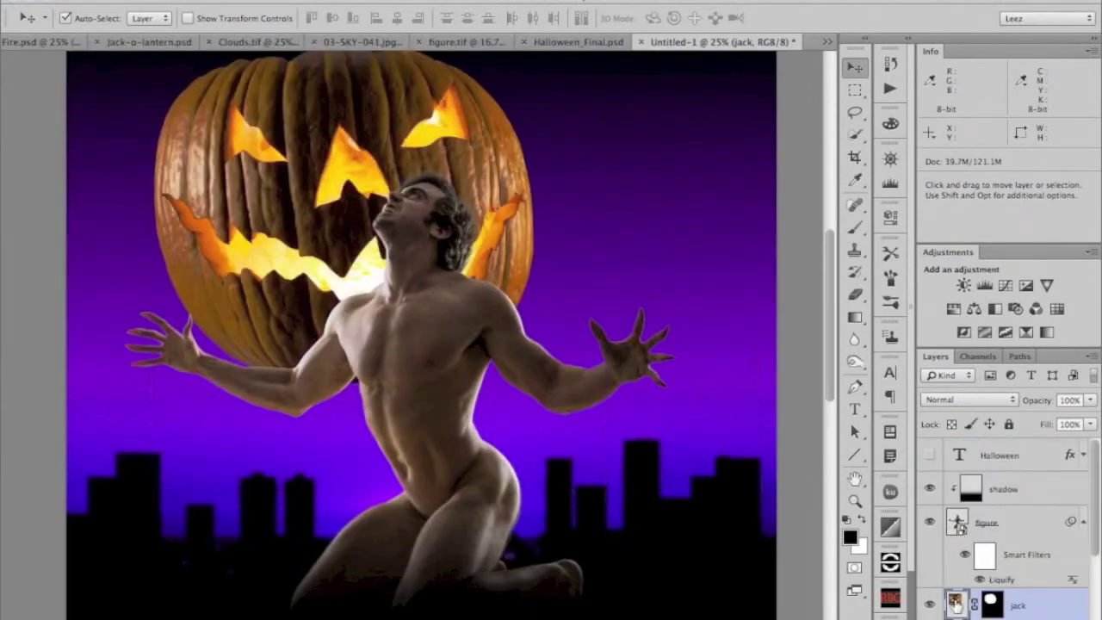
# Step: Place the jack layer directly above the shadow layer and move the pumpkin over the figure's head and chest
pyautogui.moveTo(955, 603); pyautogui.dragTo(947, 473)
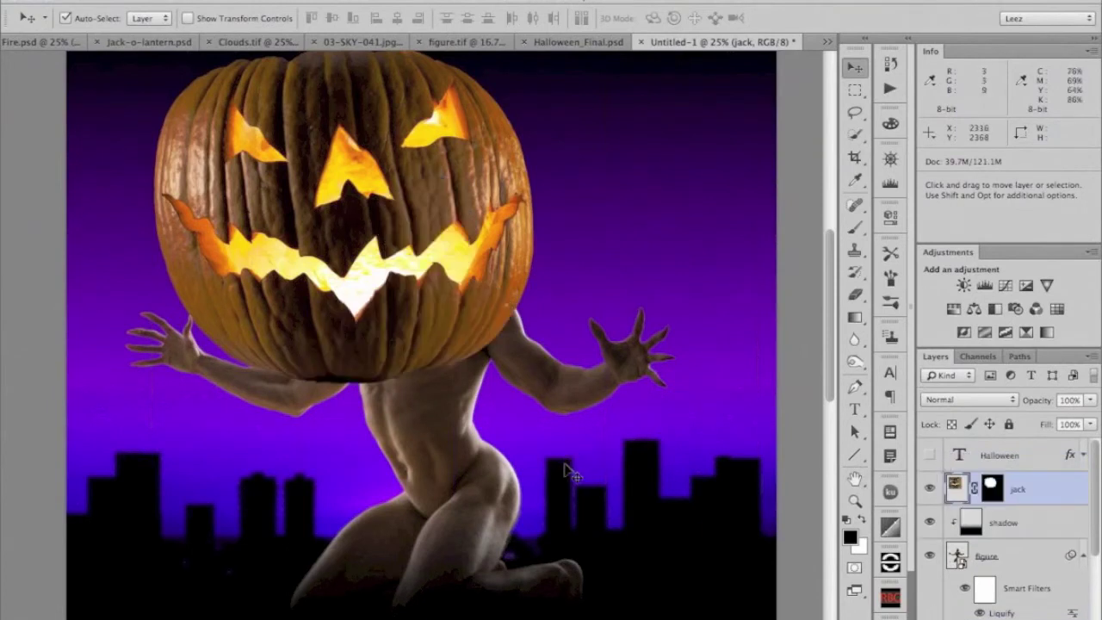
pyautogui.press('space')
pyautogui.moveTo(563, 465); pyautogui.dragTo(550, 530)
pyautogui.moveTo(475, 268); pyautogui.dragTo(547, 268)
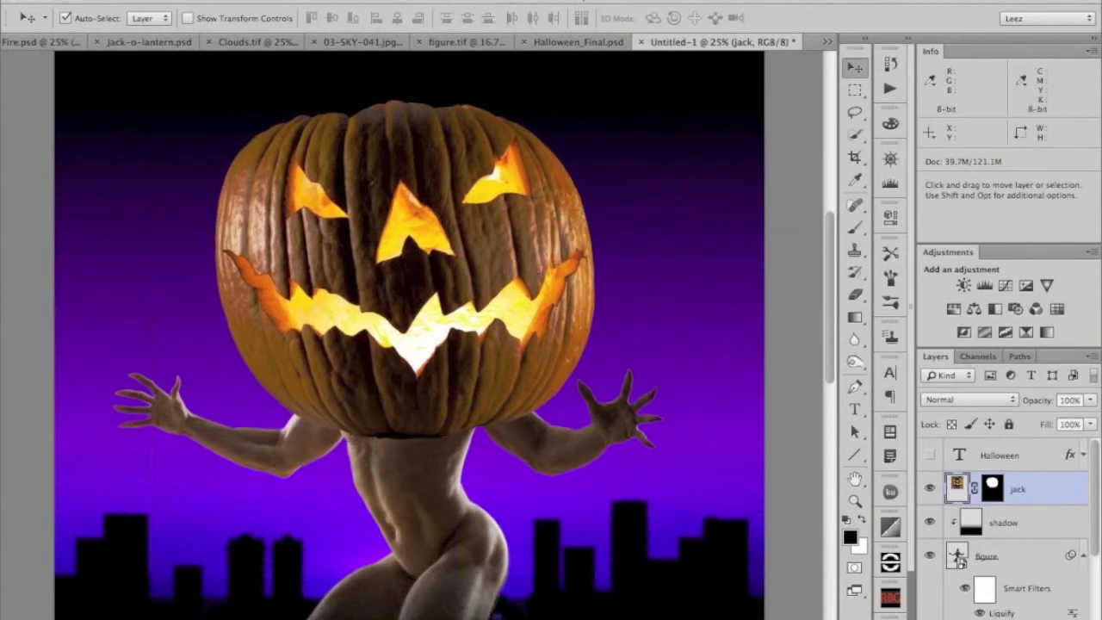
# Step: Convert the jack layer to a Smart Object
pyautogui.click(263, 0)
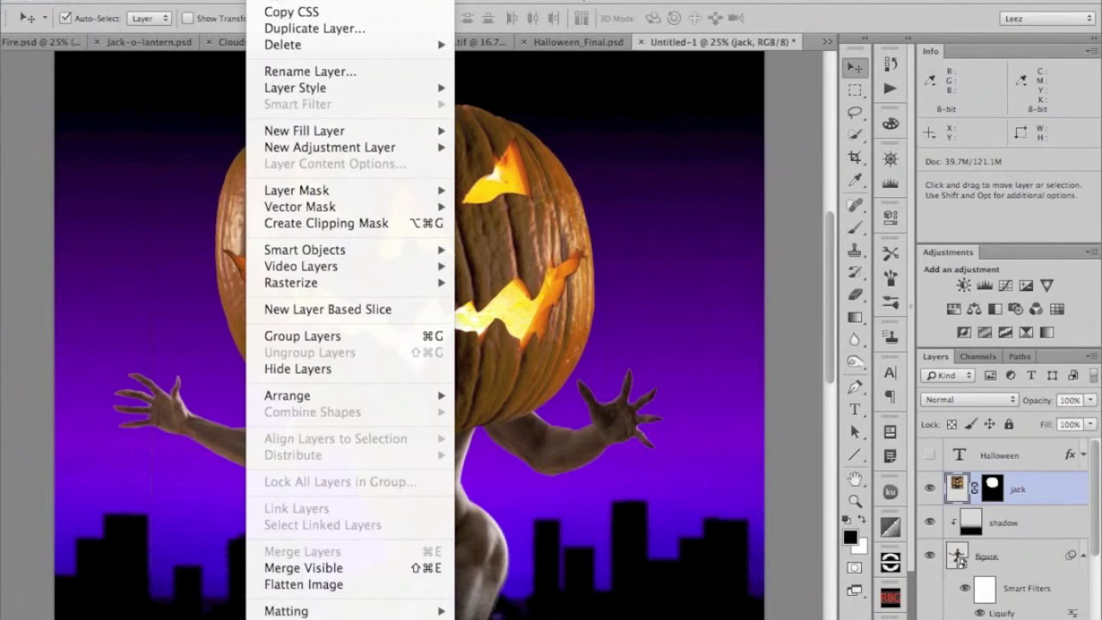
pyautogui.moveTo(282, 252)
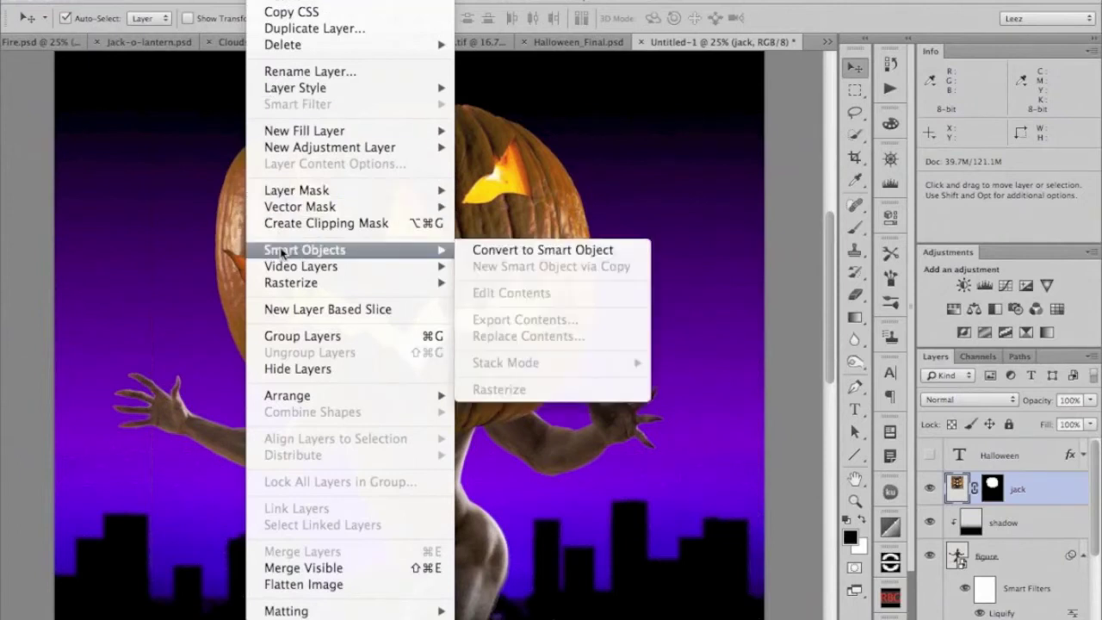
pyautogui.click(528, 251)
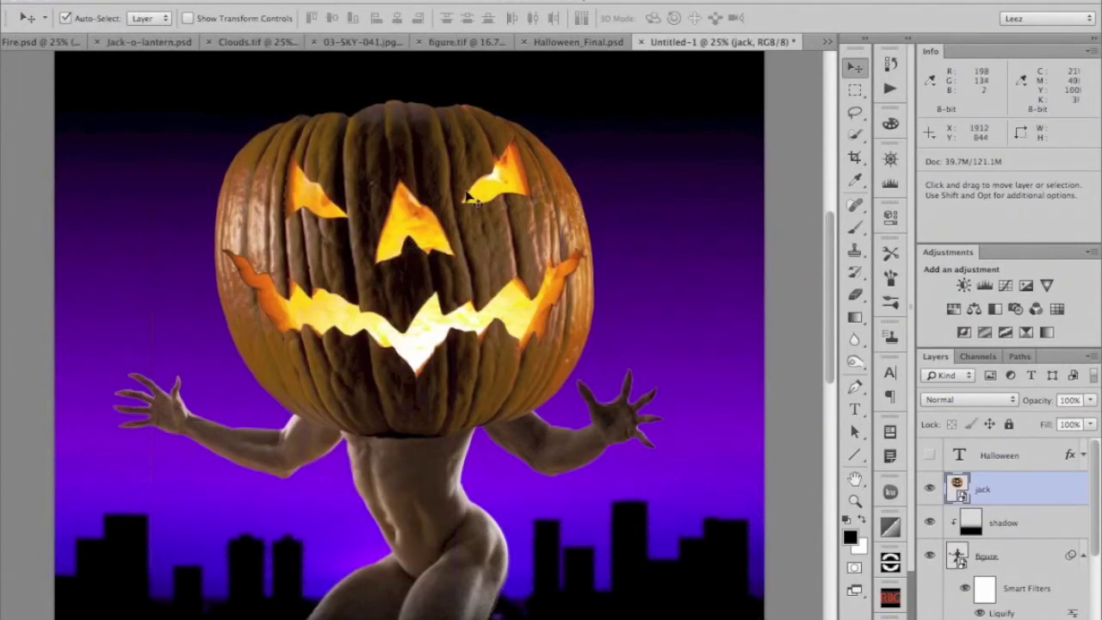
pyautogui.click(416, 2)
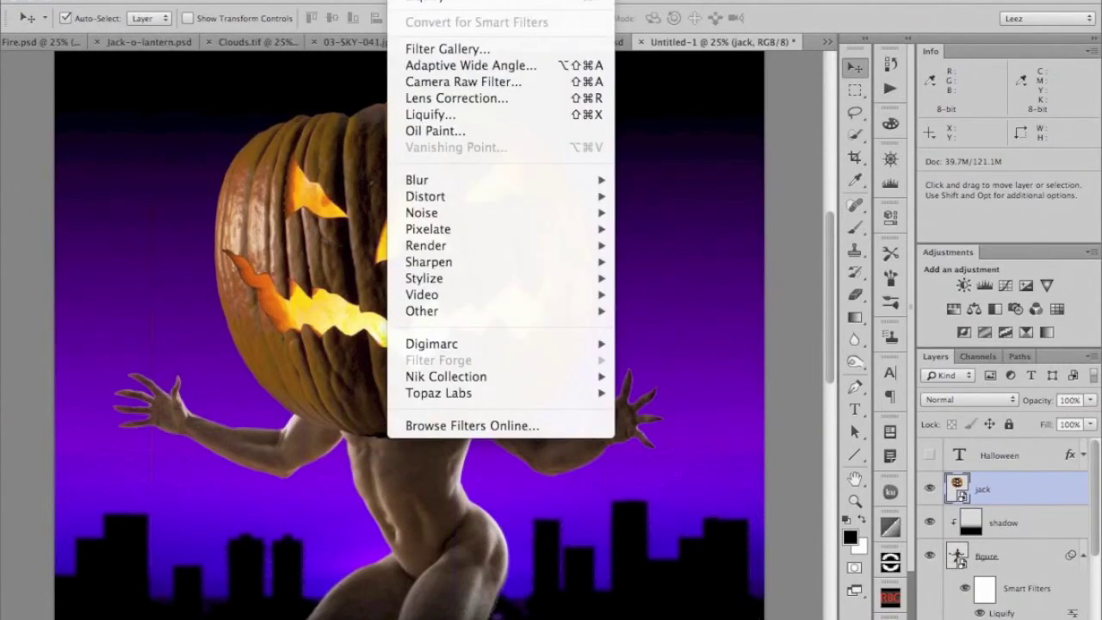
pyautogui.click(422, 14)
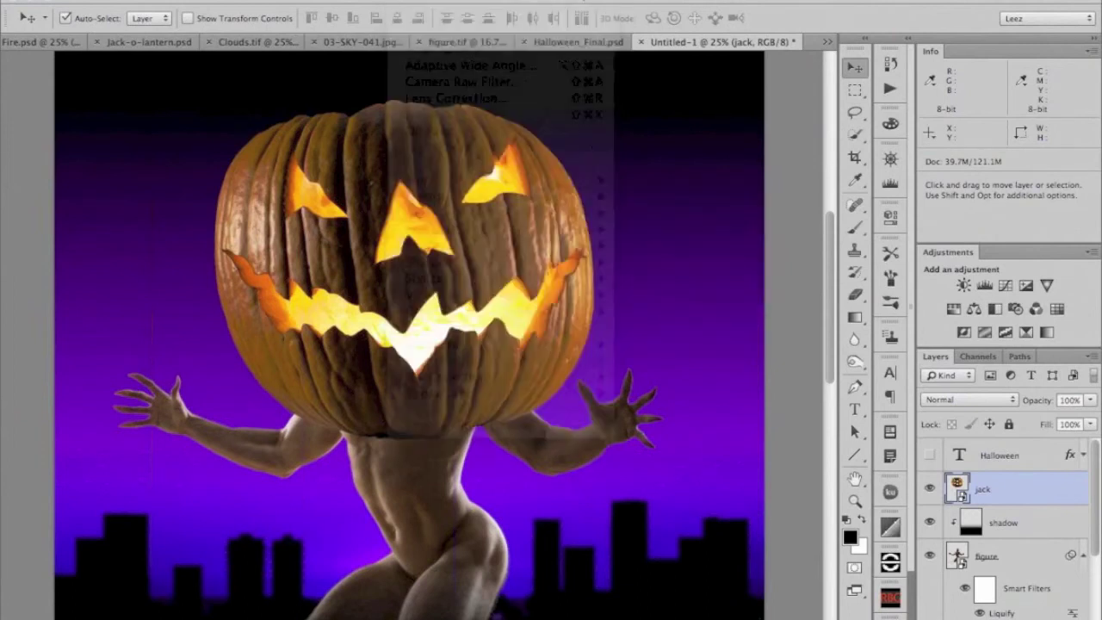
# Step: Scale the pumpkin proportionally to about 40% and position it on the neck as the figure's head
pyautogui.hotkey('ctrl', 't')
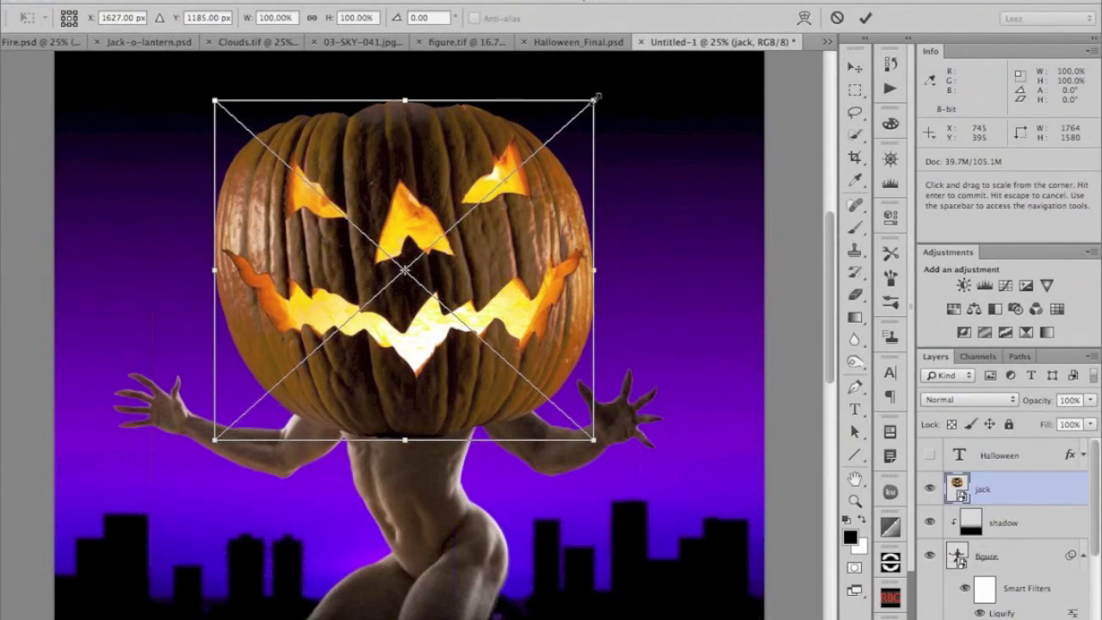
pyautogui.moveTo(595, 97); pyautogui.dragTo(482, 195)
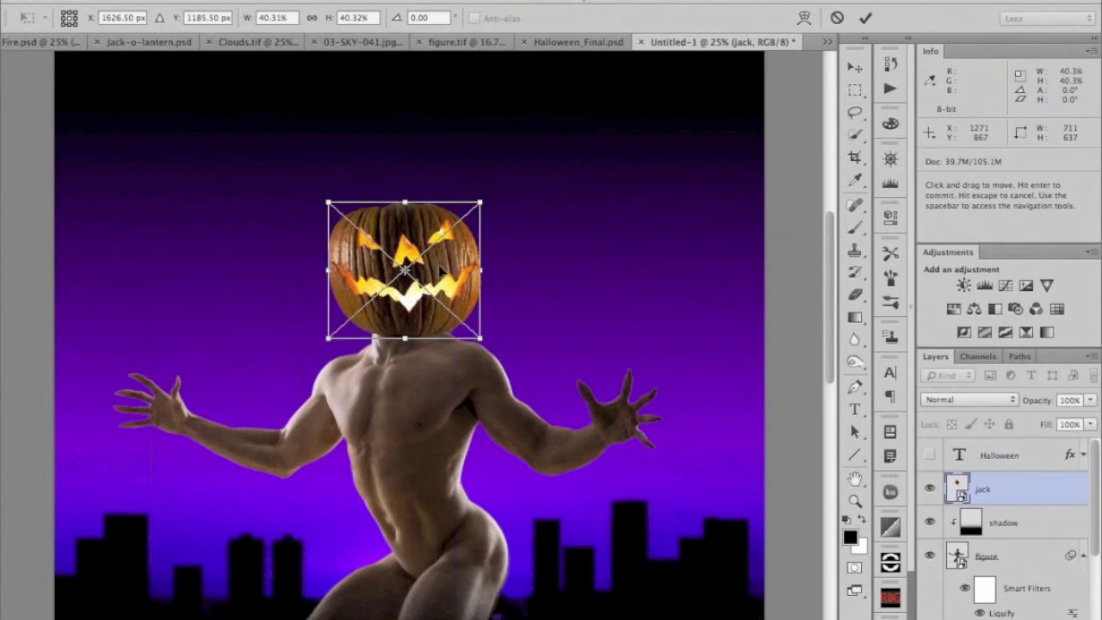
pyautogui.click(865, 17)
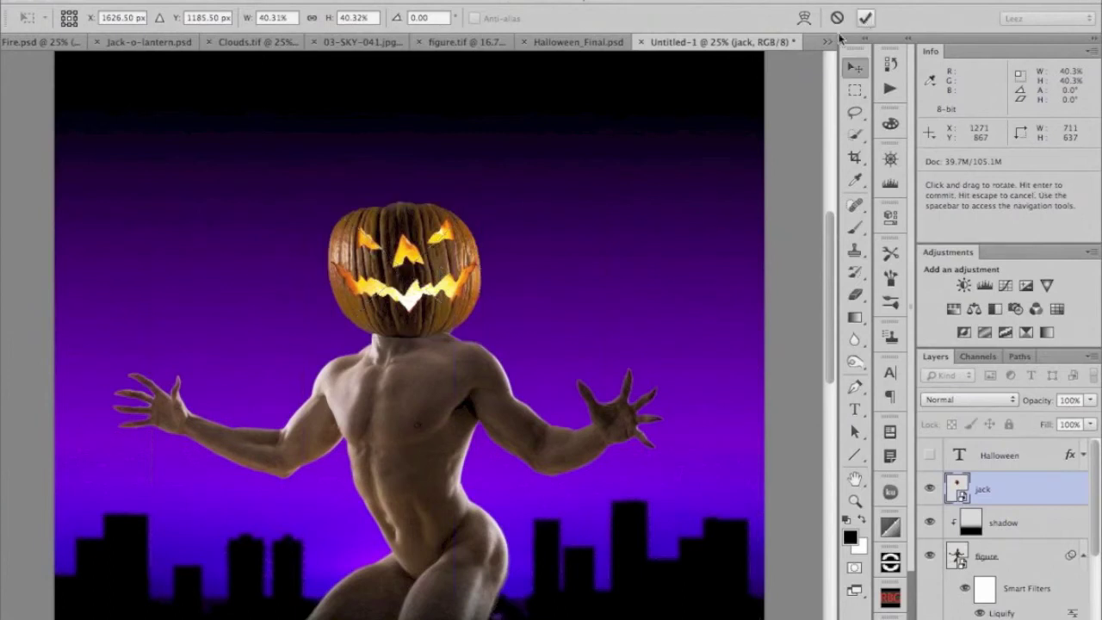
pyautogui.moveTo(436, 289); pyautogui.dragTo(431, 295)
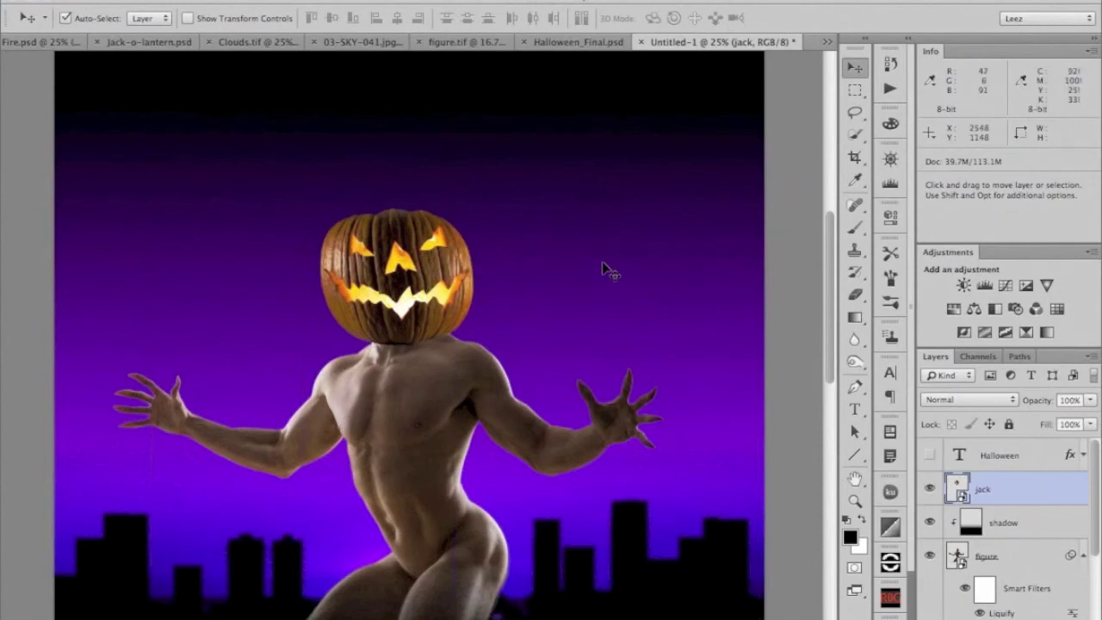
# Step: Add a new empty layer between the jack and shadow layers and name it drop
pyautogui.press('space')
pyautogui.hotkey('ctrl', 'space')
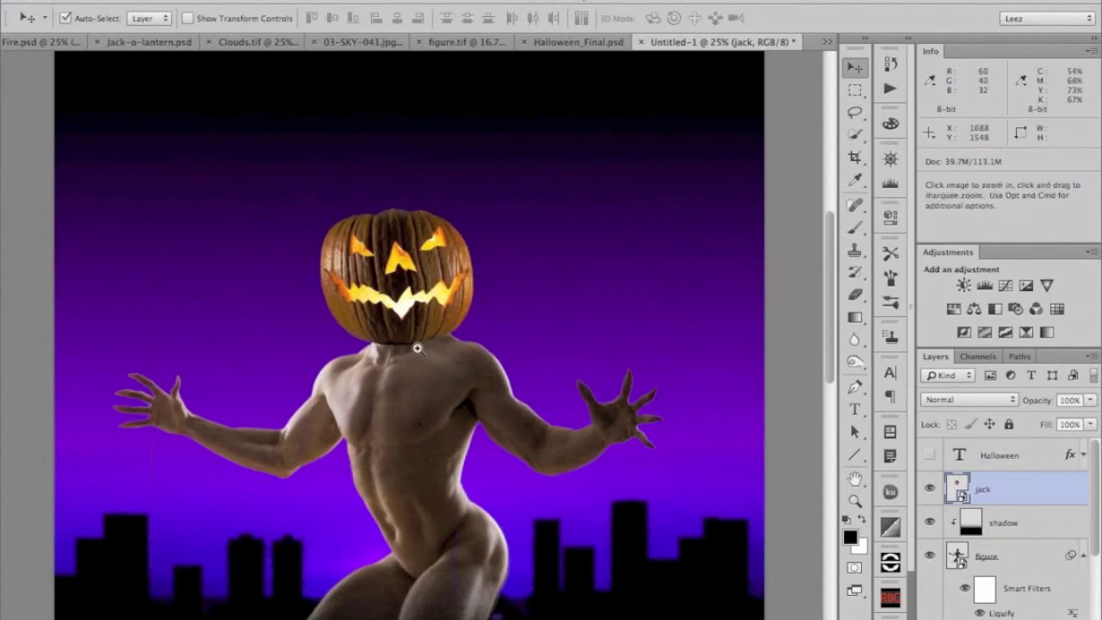
pyautogui.click(417, 347)
pyautogui.click(416, 349)
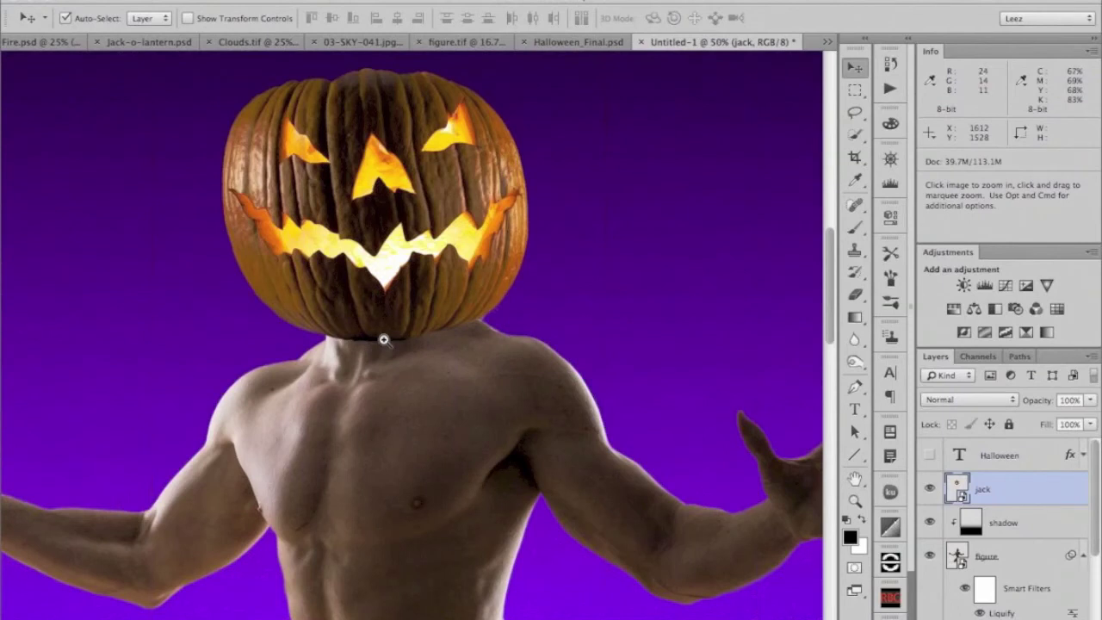
pyautogui.click(384, 336)
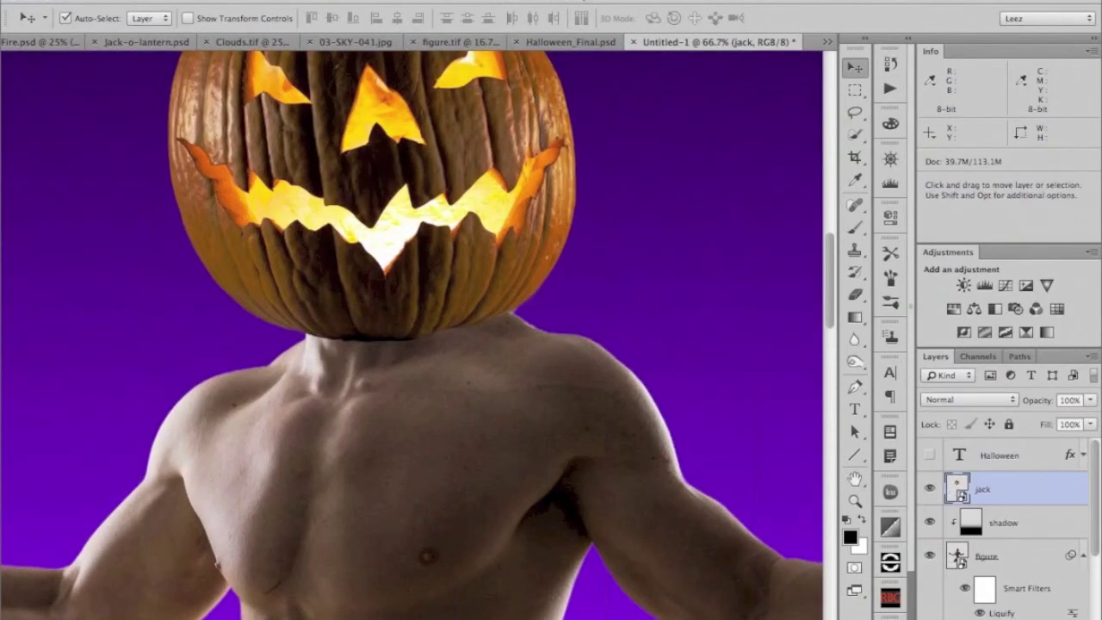
pyautogui.click(1032, 520)
pyautogui.press('super+shift+alt+n')
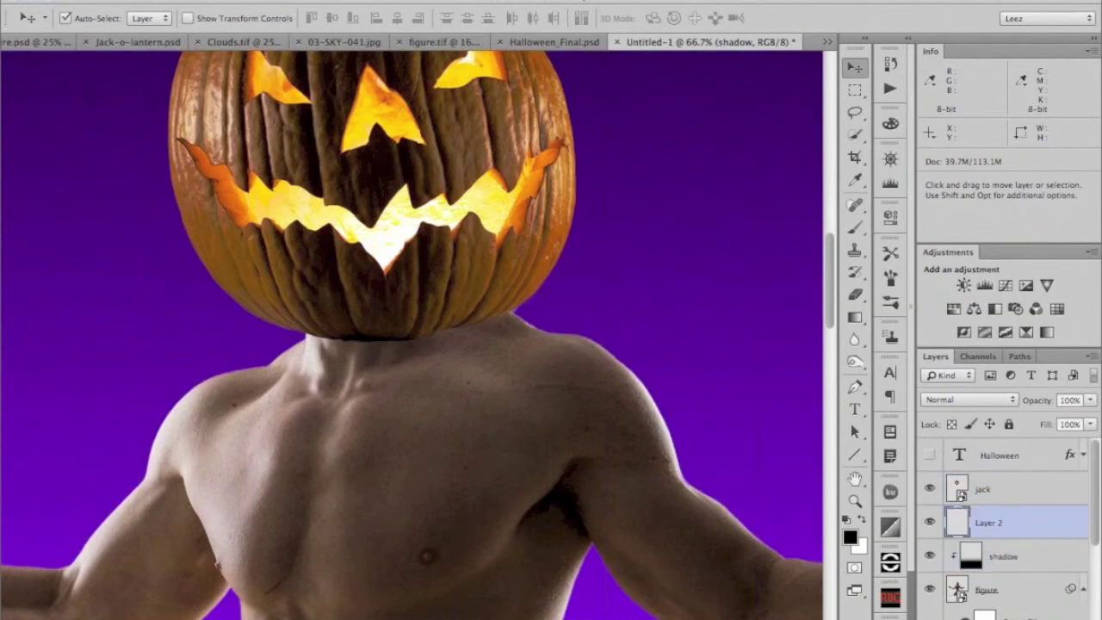
pyautogui.doubleClick(988, 523)
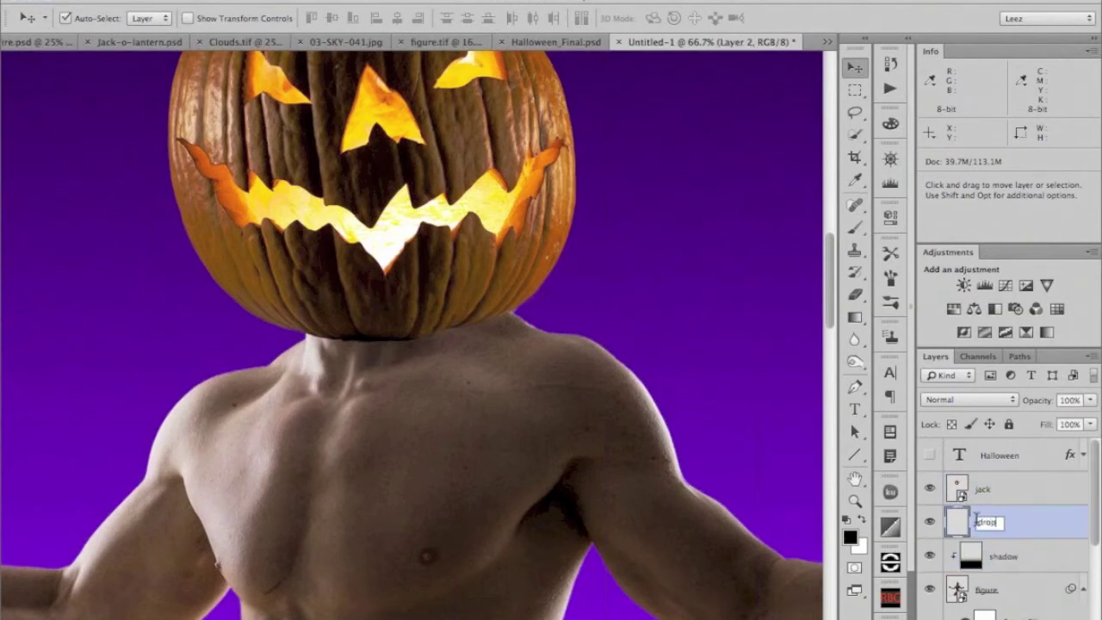
pyautogui.press('Return')
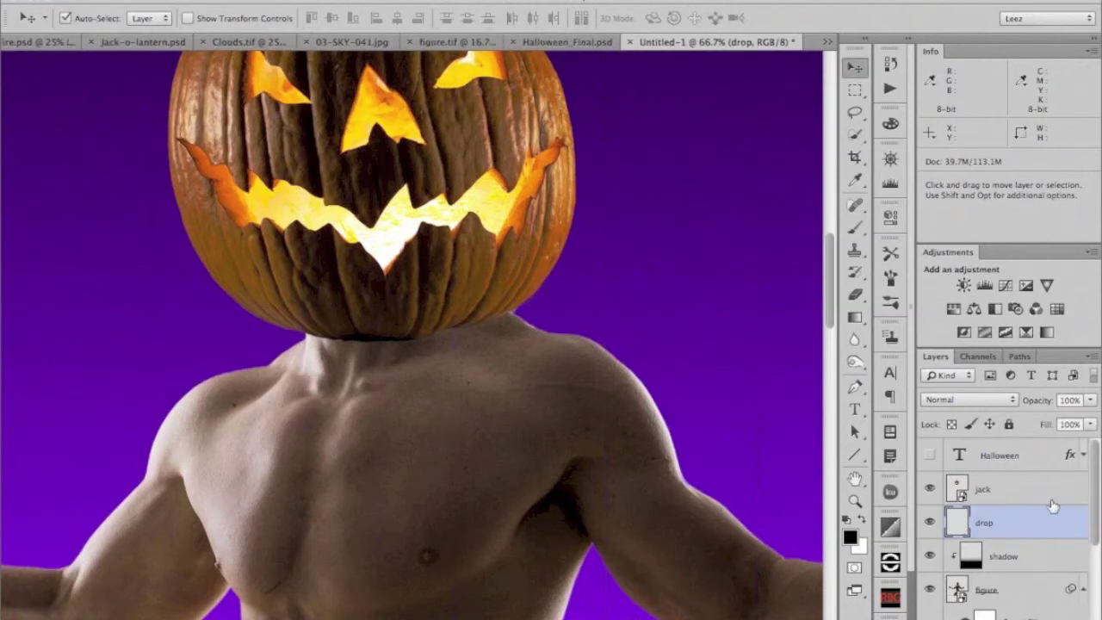
pyautogui.moveTo(1096, 491); pyautogui.dragTo(1099, 503)
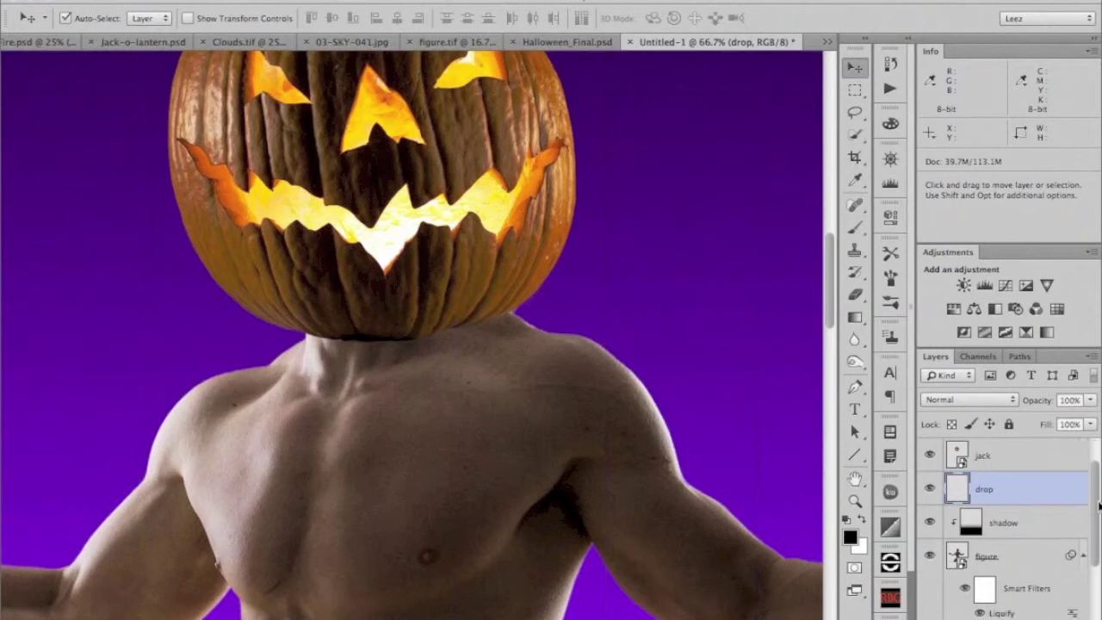
# Step: Paint a soft black shadow on the drop layer under the pumpkin with a 125 px brush at 30% opacity
pyautogui.scroll(1, 1039, 536)
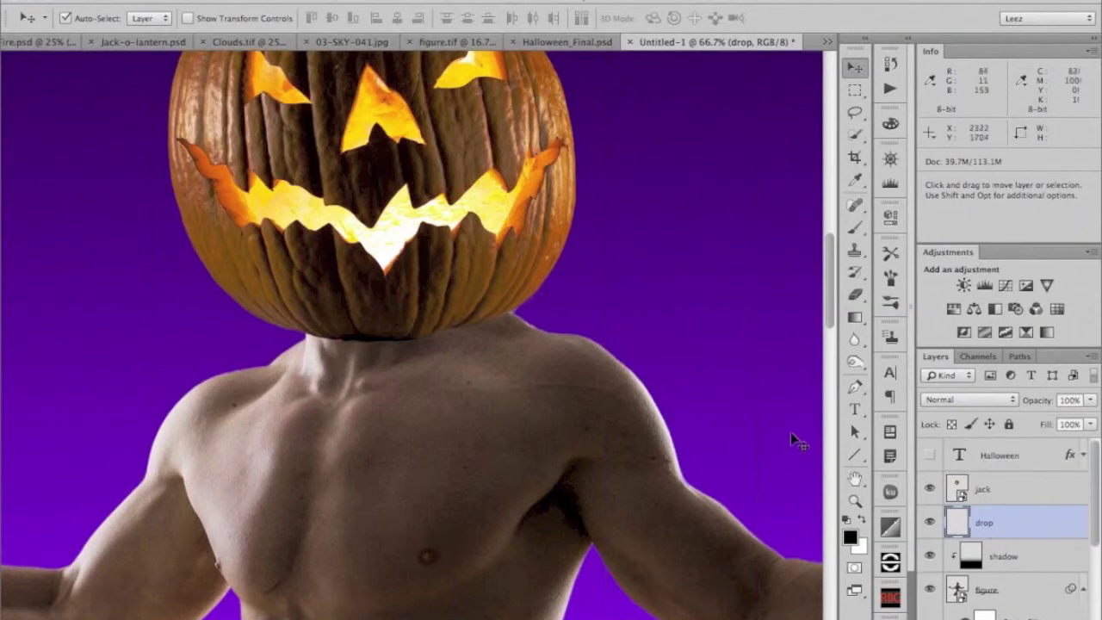
pyautogui.click(856, 229)
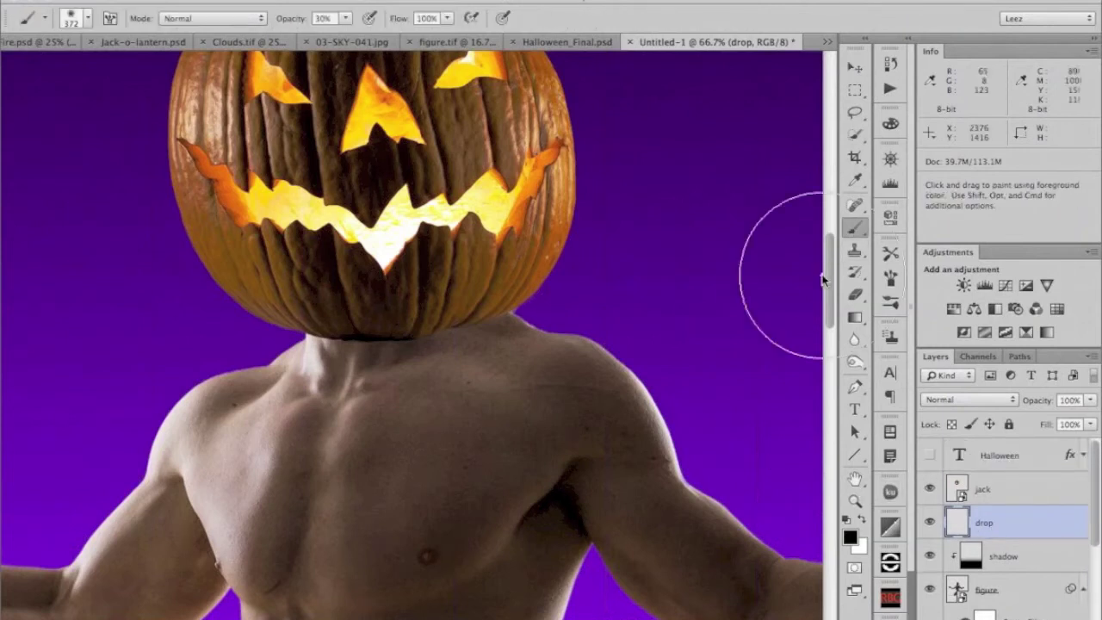
pyautogui.press('[')
pyautogui.press('[')
pyautogui.press('[')
pyautogui.press('[')
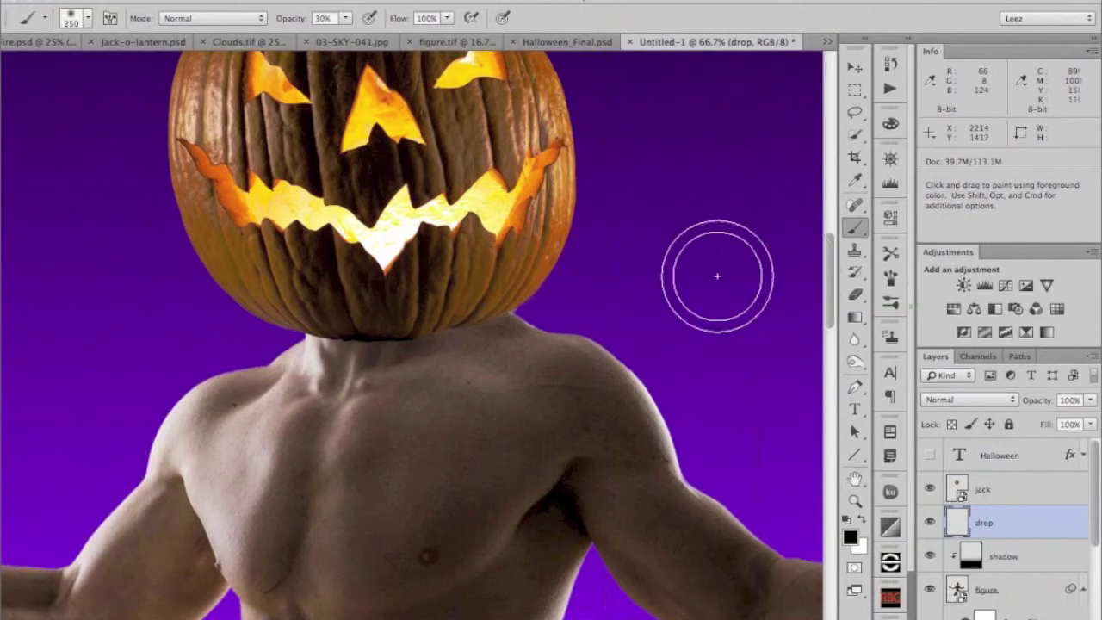
pyautogui.press('[')
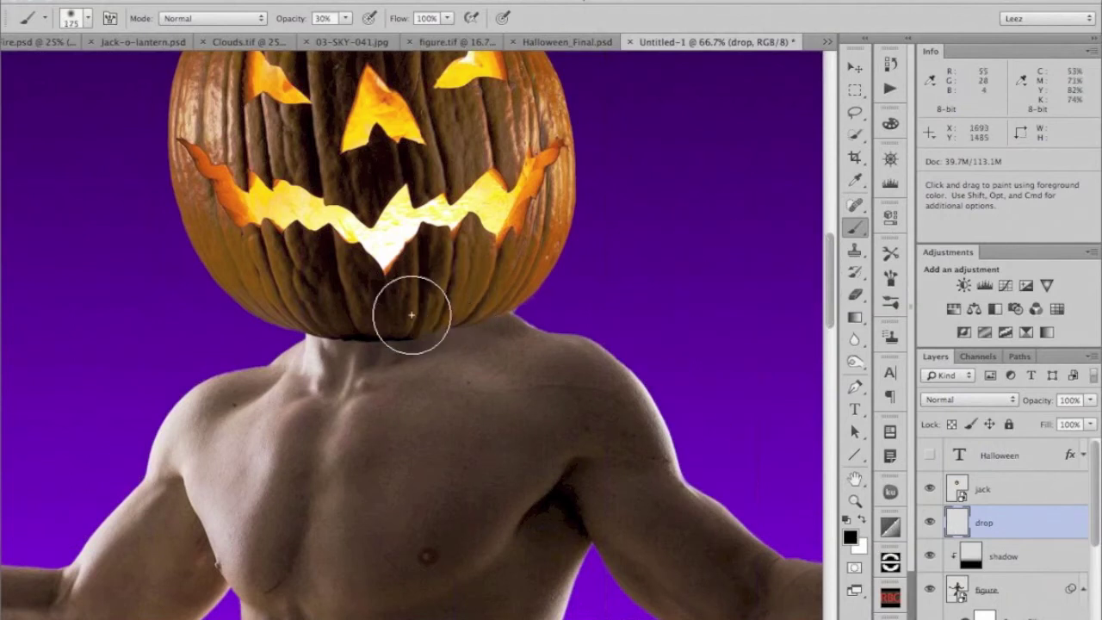
pyautogui.press('[')
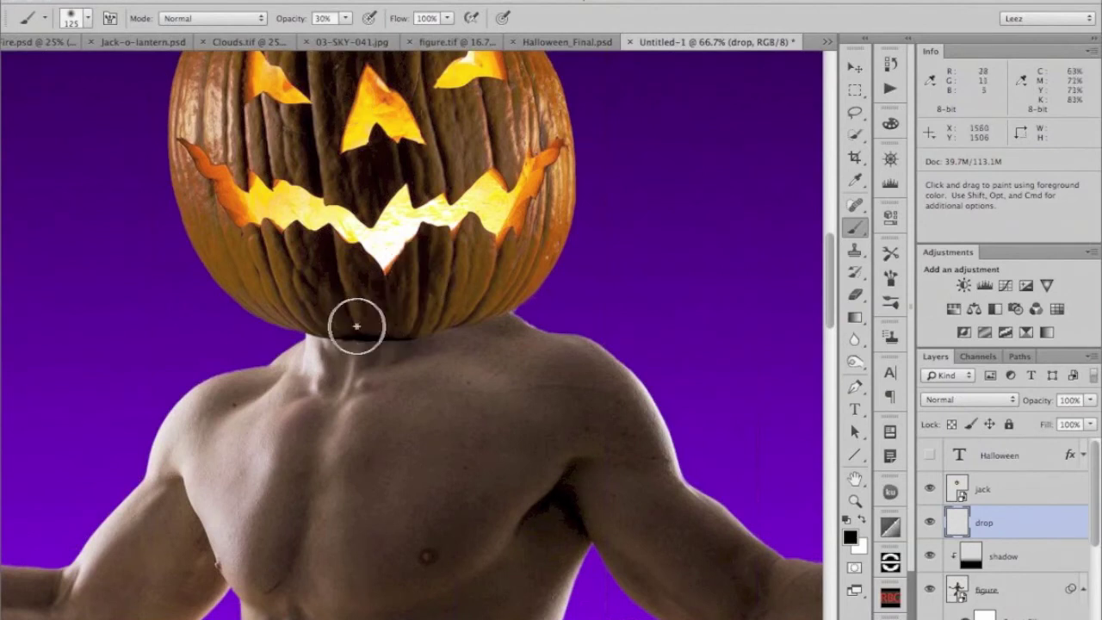
pyautogui.moveTo(337, 319)
pyautogui.mouseDown()
pyautogui.moveTo(416, 322)
pyautogui.moveTo(503, 286)
pyautogui.moveTo(383, 333)
pyautogui.moveTo(363, 333)
pyautogui.moveTo(515, 298)
pyautogui.moveTo(508, 289)
pyautogui.moveTo(453, 316)
pyautogui.moveTo(499, 296)
pyautogui.moveTo(372, 325)
pyautogui.moveTo(309, 316)
pyautogui.moveTo(298, 325)
pyautogui.moveTo(302, 342)
pyautogui.moveTo(316, 332)
pyautogui.moveTo(348, 341)
pyautogui.moveTo(334, 335)
pyautogui.moveTo(466, 319)
pyautogui.moveTo(392, 329)
pyautogui.moveTo(542, 279)
pyautogui.moveTo(483, 323)
pyautogui.moveTo(525, 323)
pyautogui.moveTo(554, 290)
pyautogui.mouseUp()
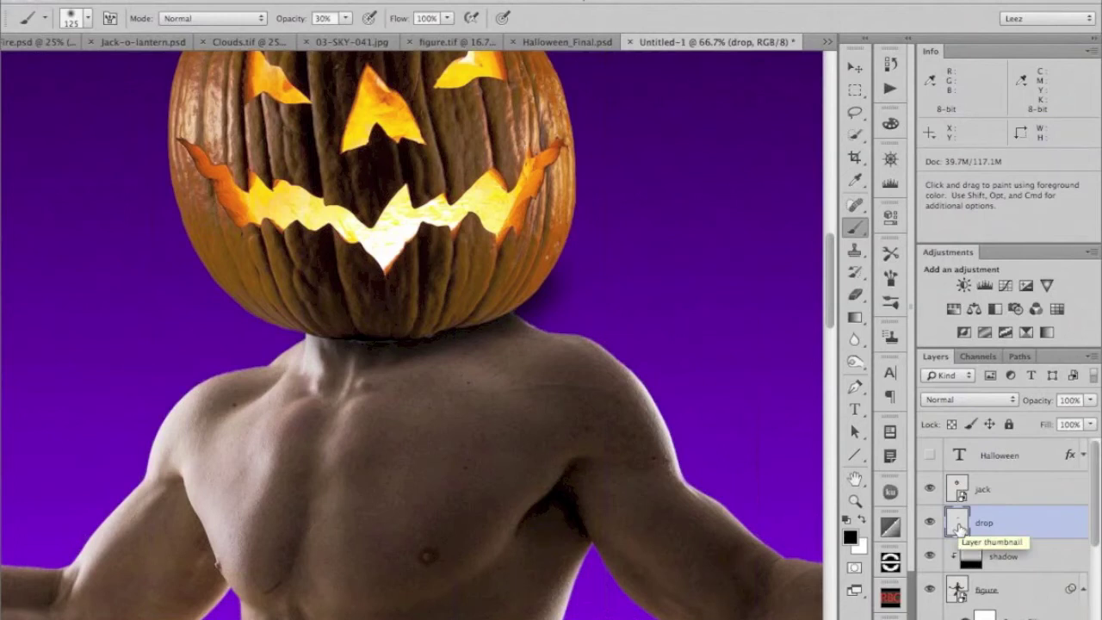
# Step: Clip the drop layer to the figure so the painted shadow stays off the sky
pyautogui.moveTo(959, 530); pyautogui.dragTo(962, 531)
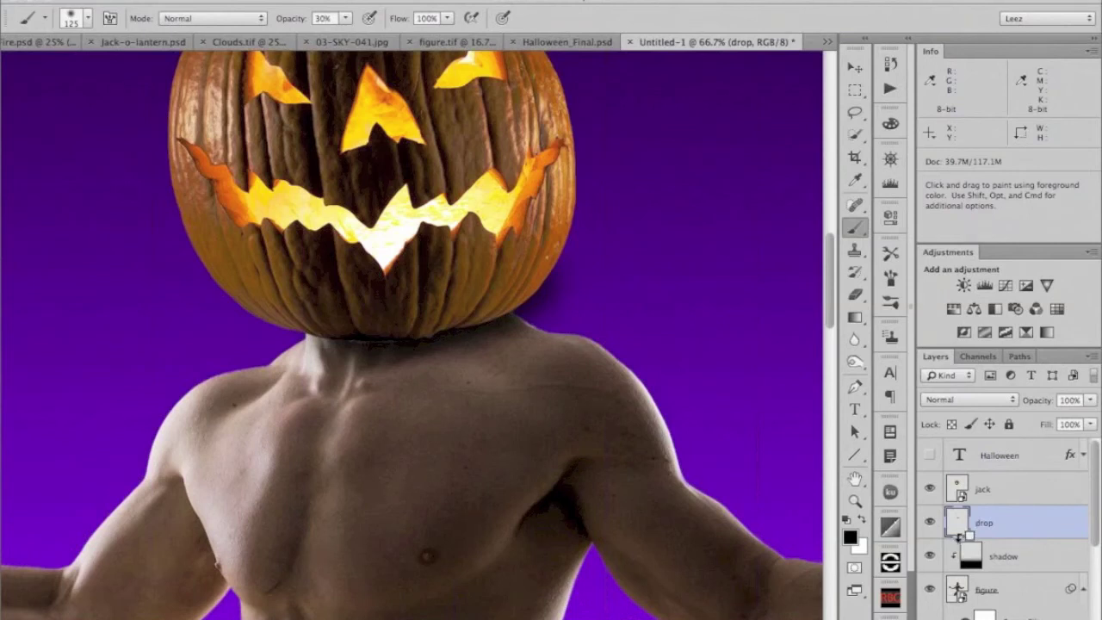
pyautogui.keyDown('alt'); pyautogui.click(959, 534); pyautogui.keyUp('alt')
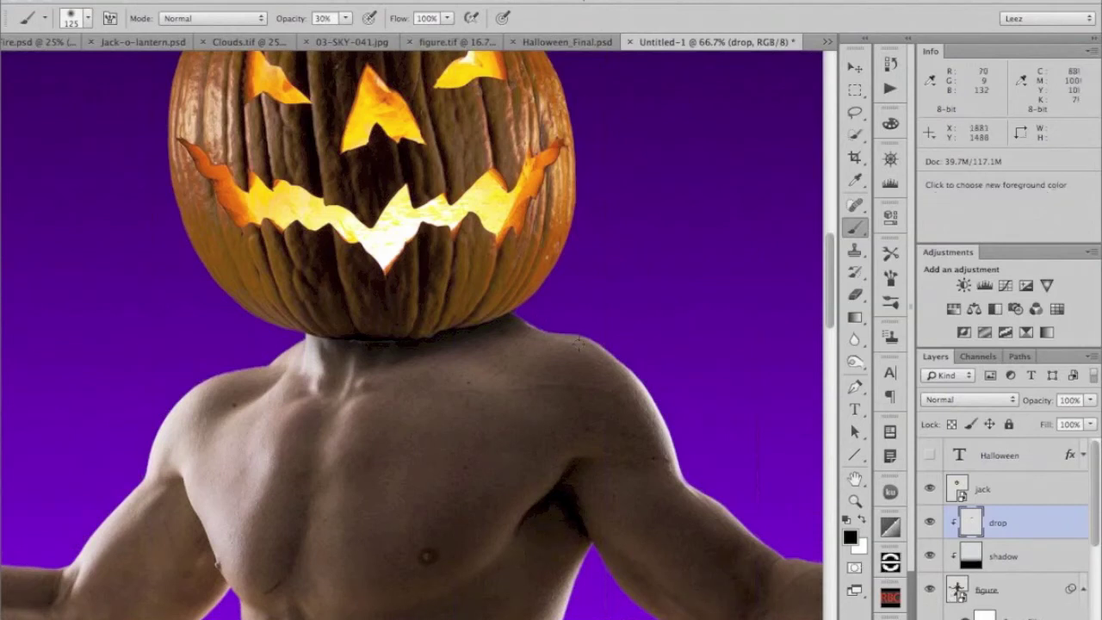
pyautogui.press('ctrl')
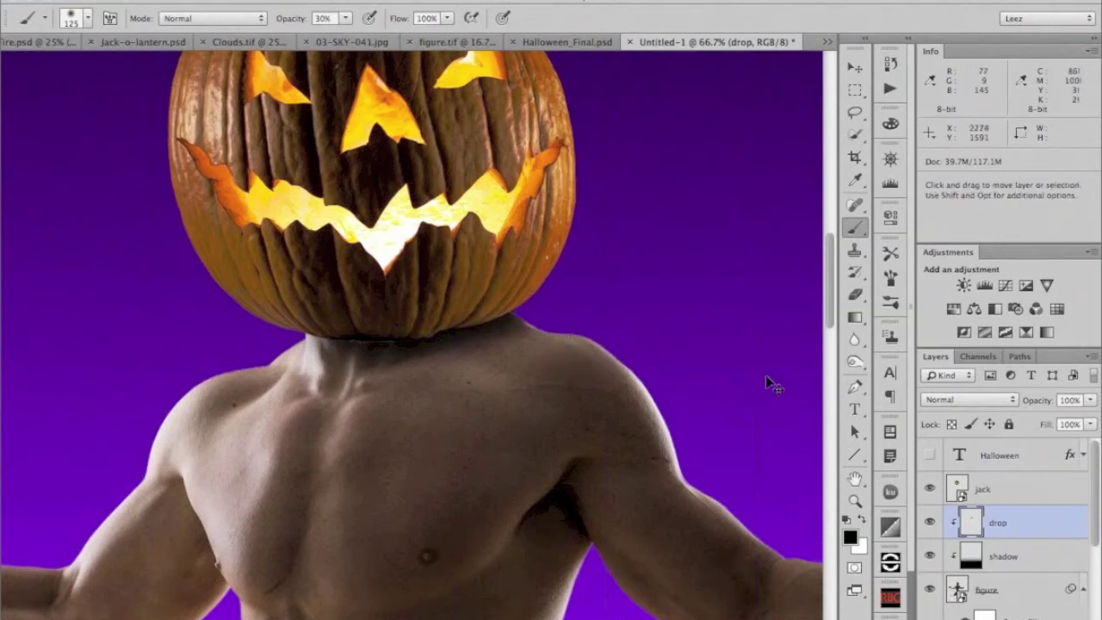
pyautogui.hotkey('ctrl', 'alt', 'g')
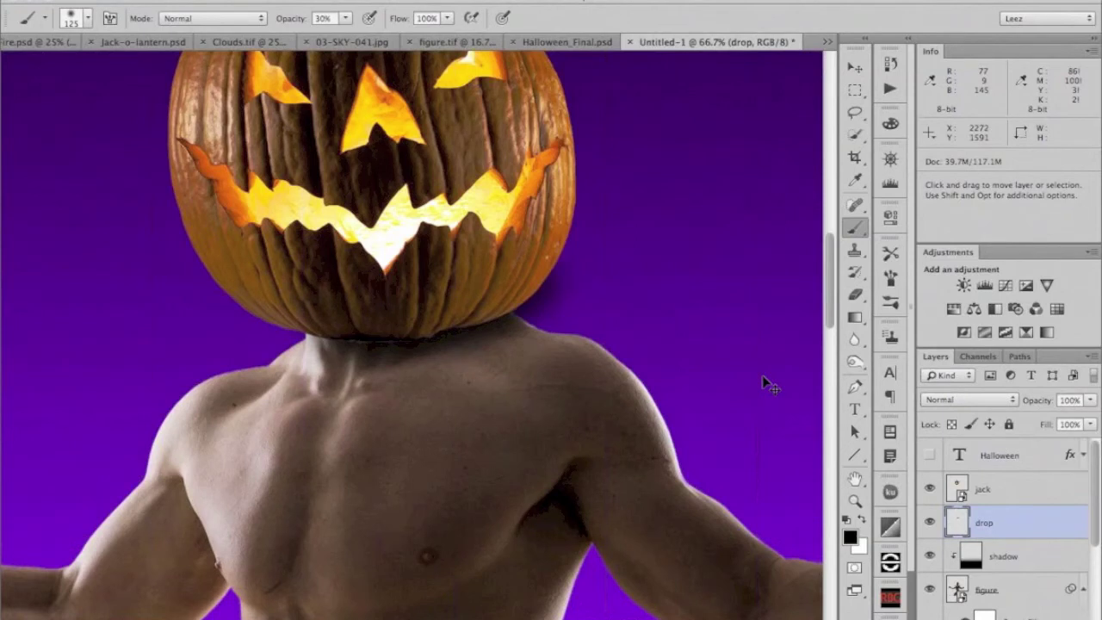
pyautogui.hotkey('ctrl', 'alt', 'g')
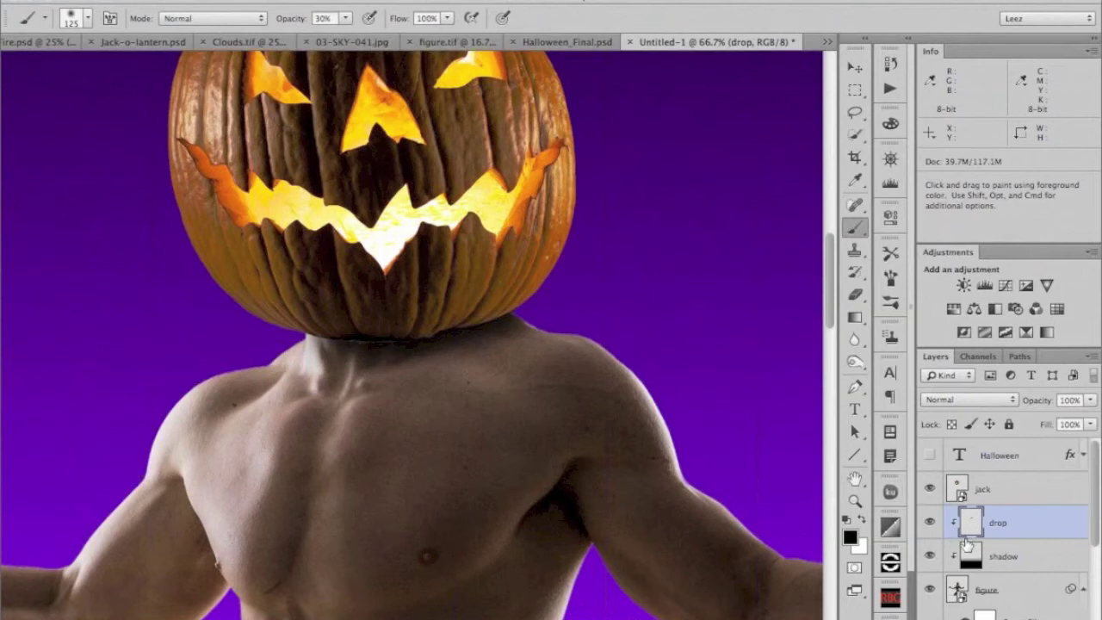
# Step: Bring the flames from Fire.psd into the poster document and place their layer directly above the jack layer
pyautogui.press('super+minus')
pyautogui.press('super+minus')
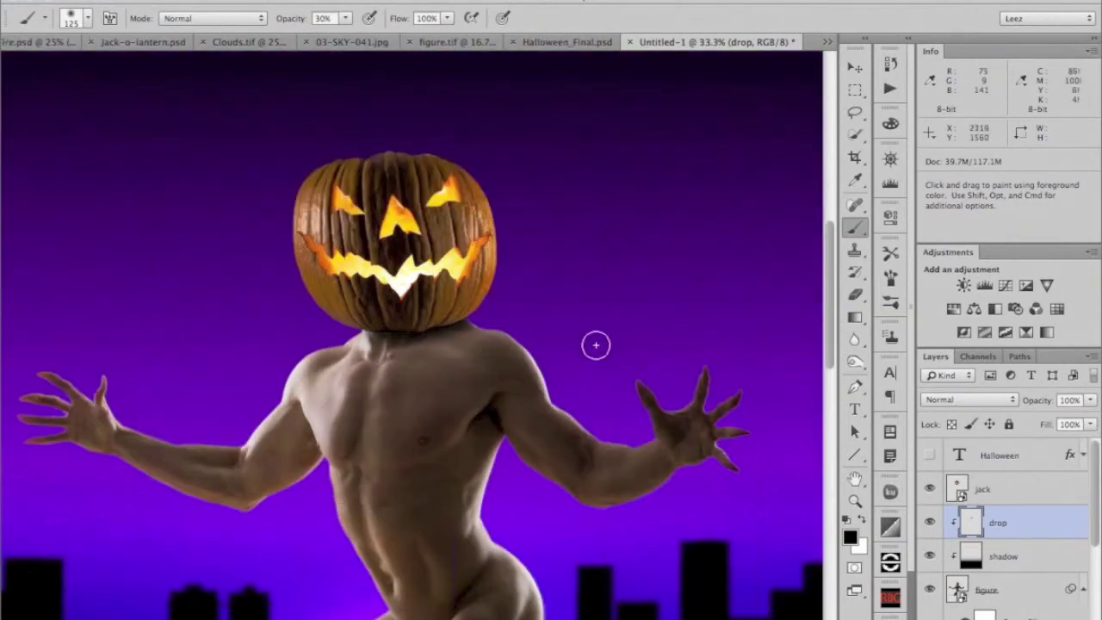
pyautogui.press('space')
pyautogui.press('super+minus')
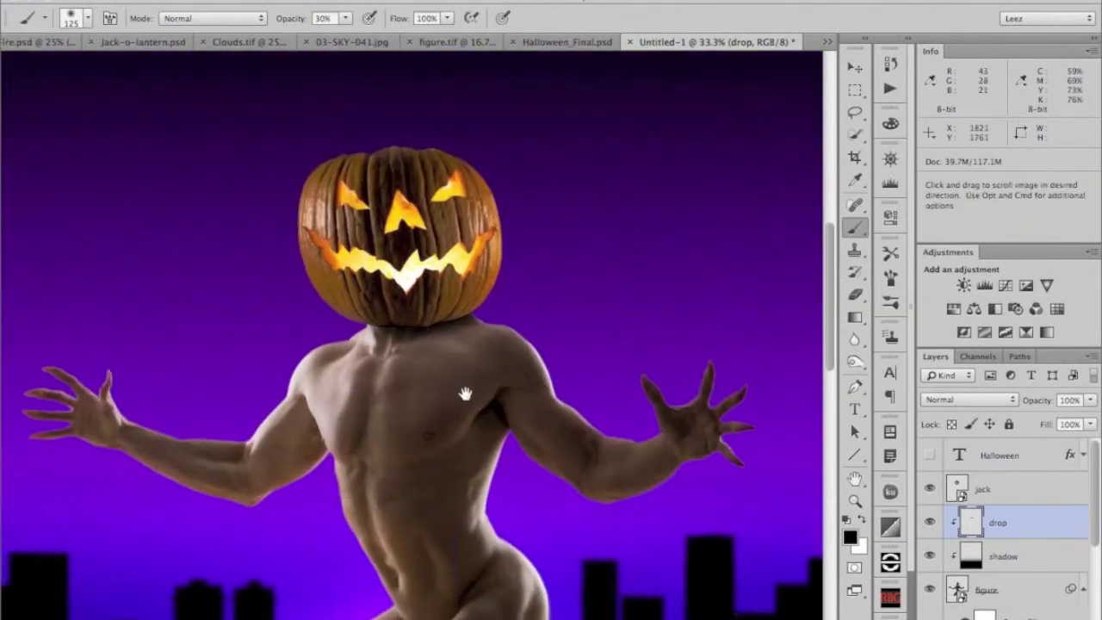
pyautogui.press('super+minus')
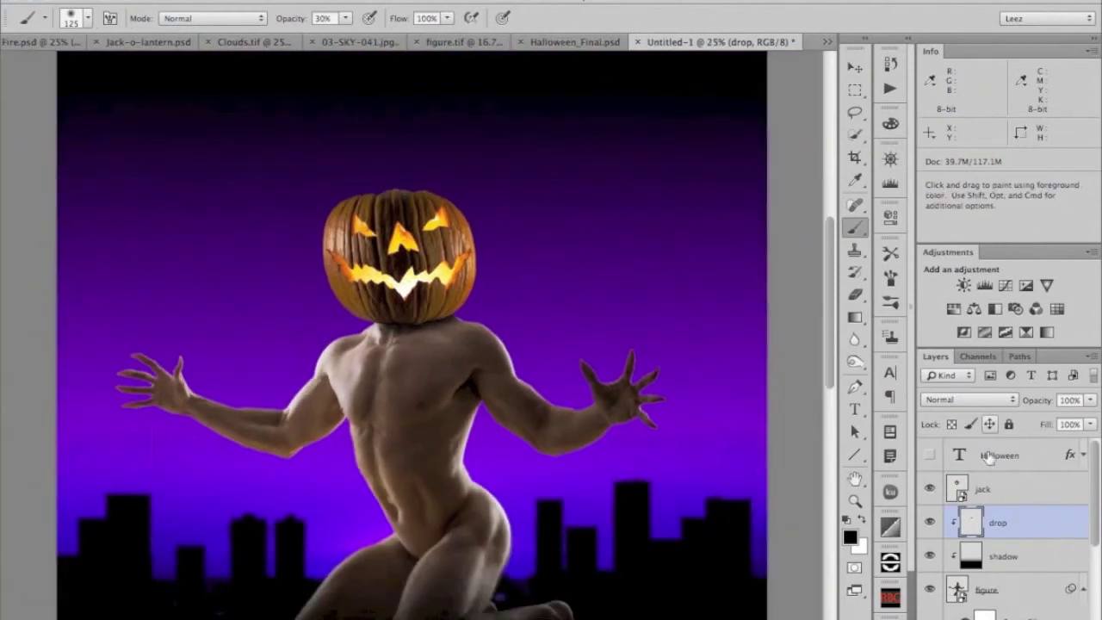
pyautogui.click(42, 43)
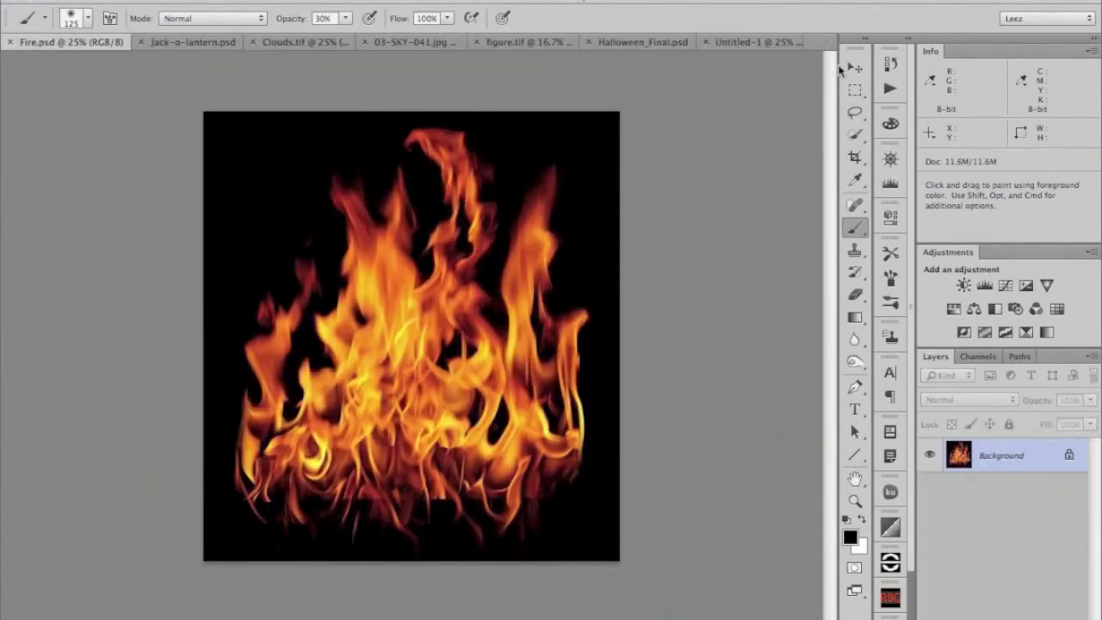
pyautogui.click(858, 69)
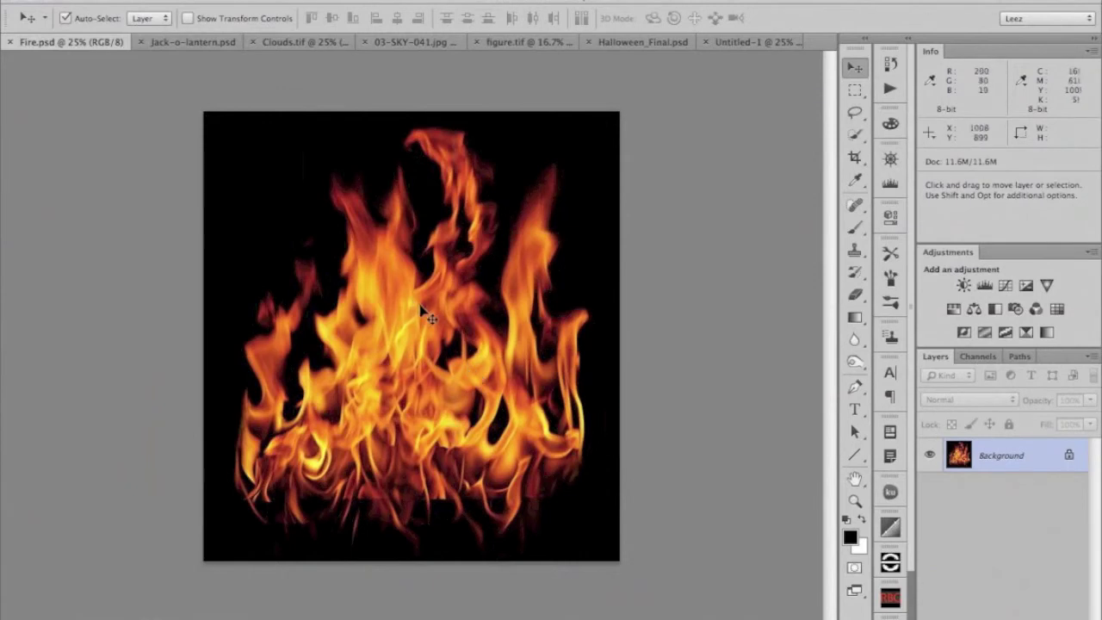
pyautogui.moveTo(462, 292); pyautogui.dragTo(445, 138)
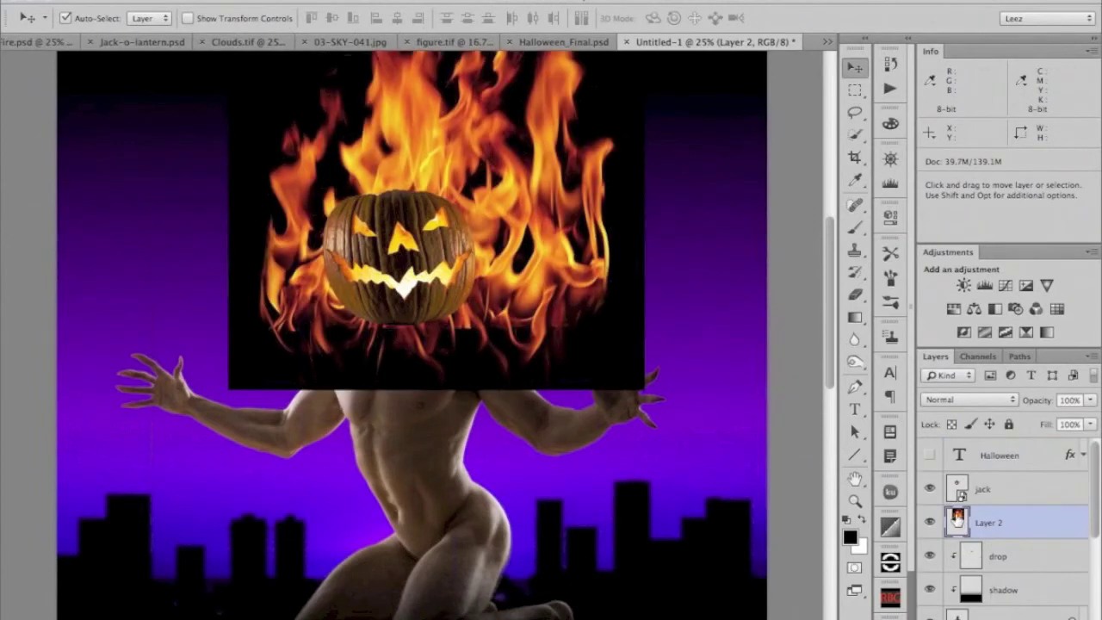
pyautogui.moveTo(957, 516); pyautogui.dragTo(955, 474)
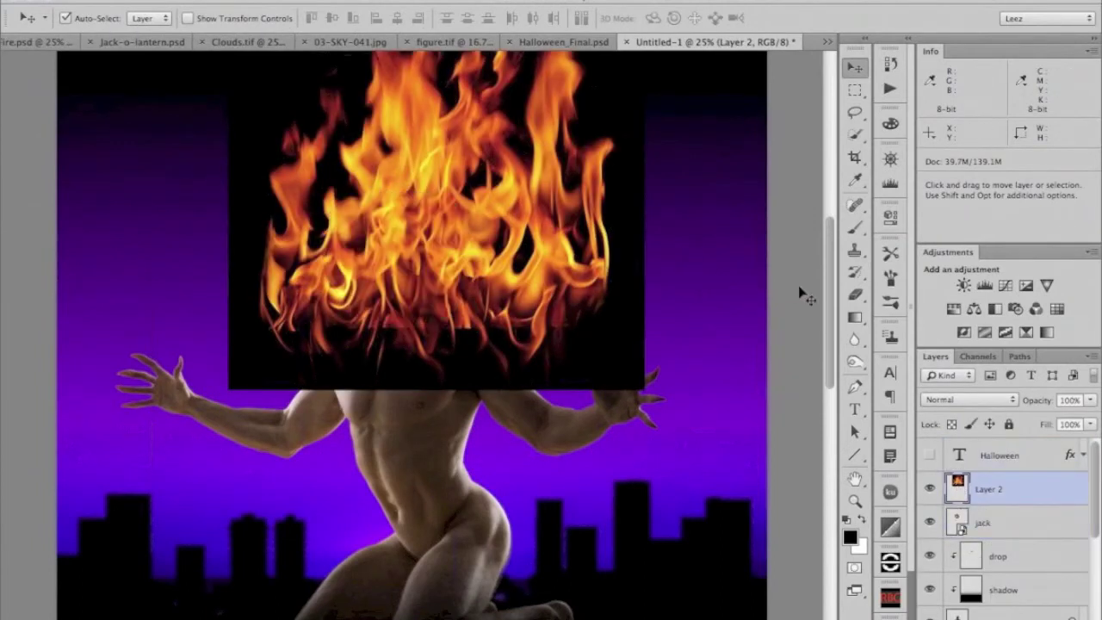
# Step: Open the flame layer's Blending Options and set the This Layer black point of Blend If to 20
pyautogui.scroll(3, 829, 280)
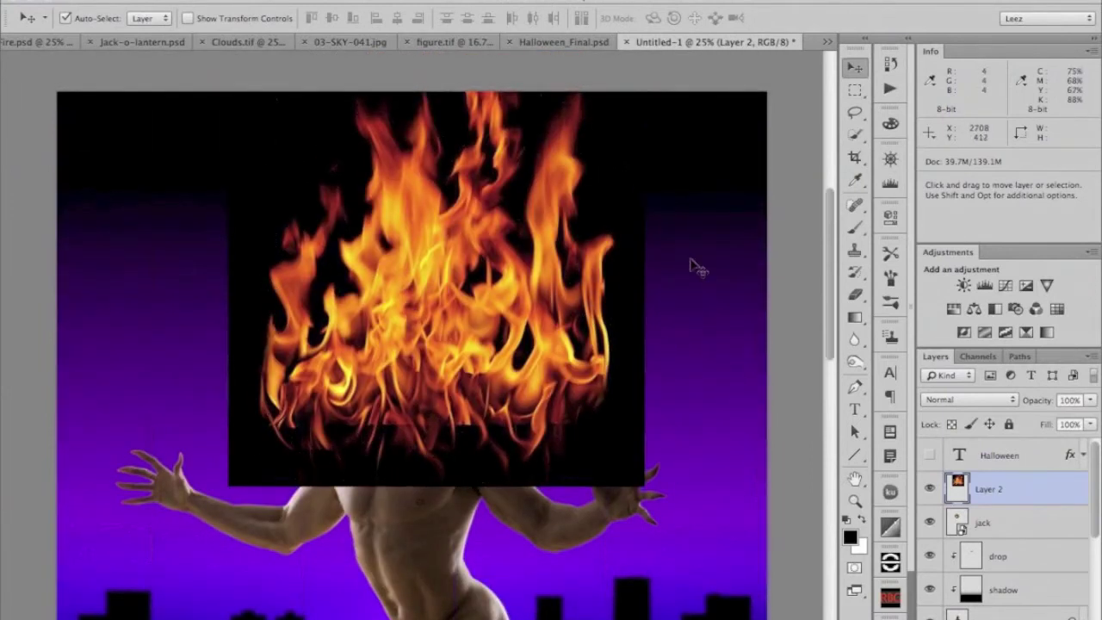
pyautogui.click(1090, 357)
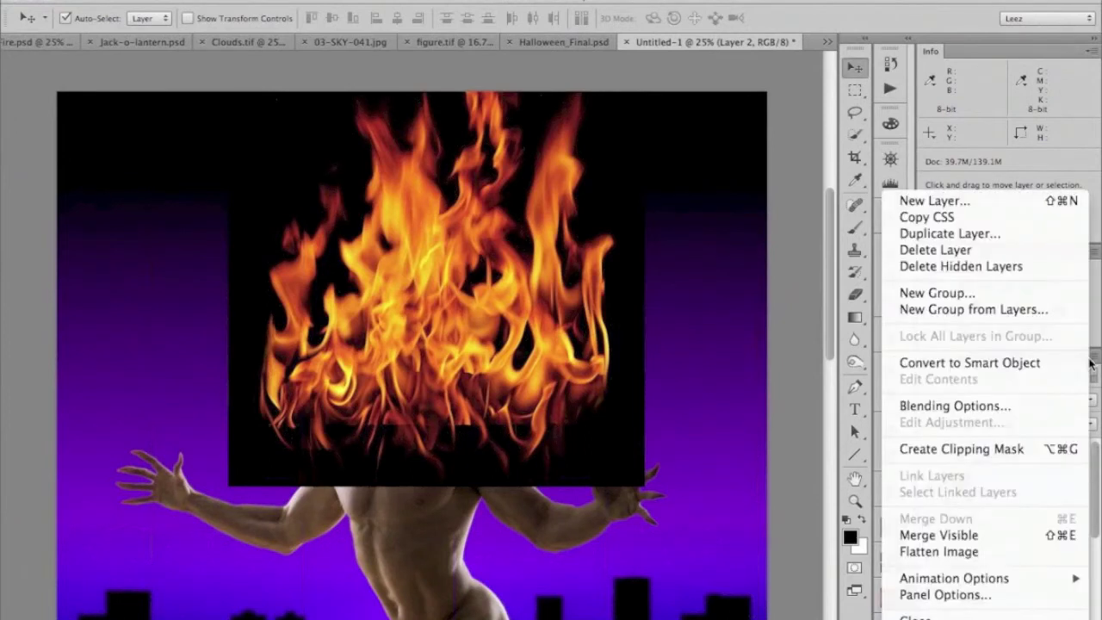
pyautogui.click(1001, 411)
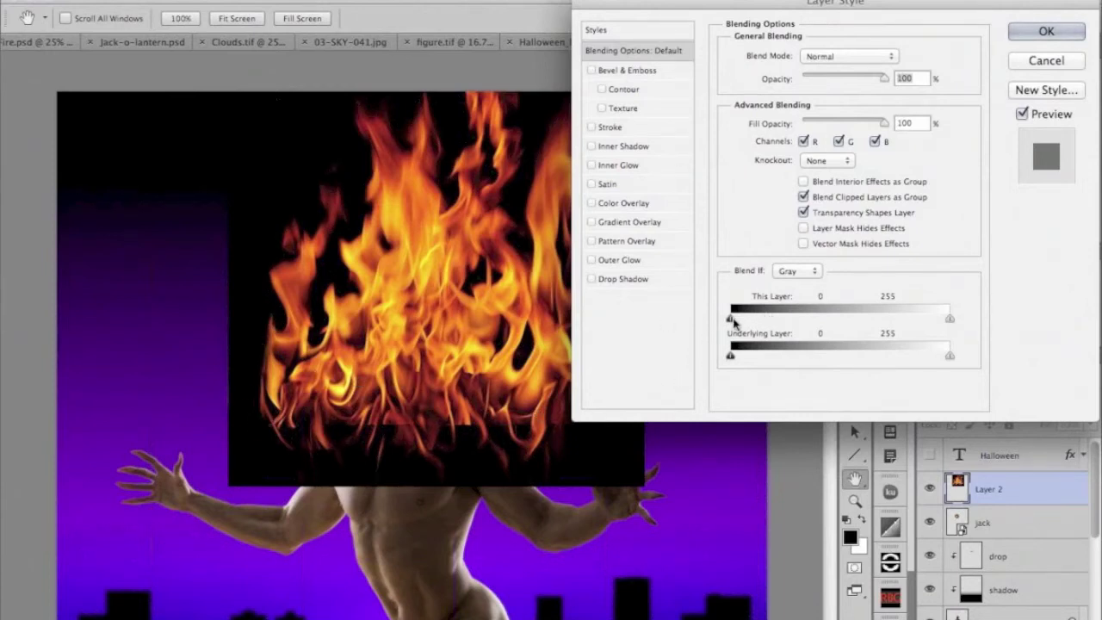
pyautogui.moveTo(731, 320); pyautogui.dragTo(748, 321)
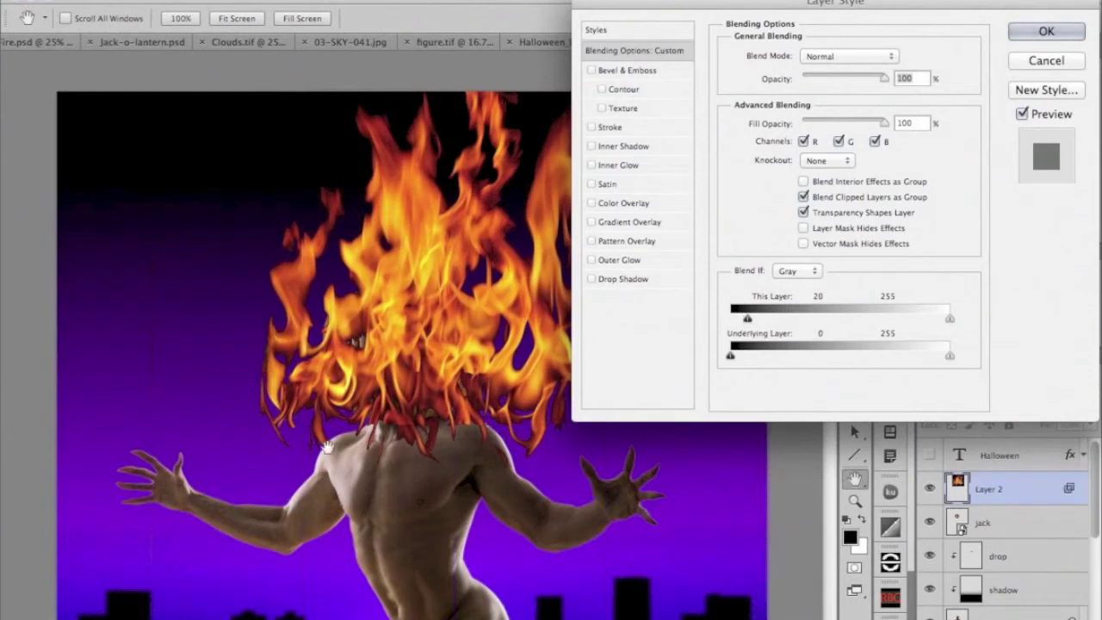
# Step: Split the flame layer's Blend If black point to 20 / 44 for softer flame edges and apply the blending options
pyautogui.keyDown('super'); pyautogui.click(350, 431); pyautogui.keyUp('super')
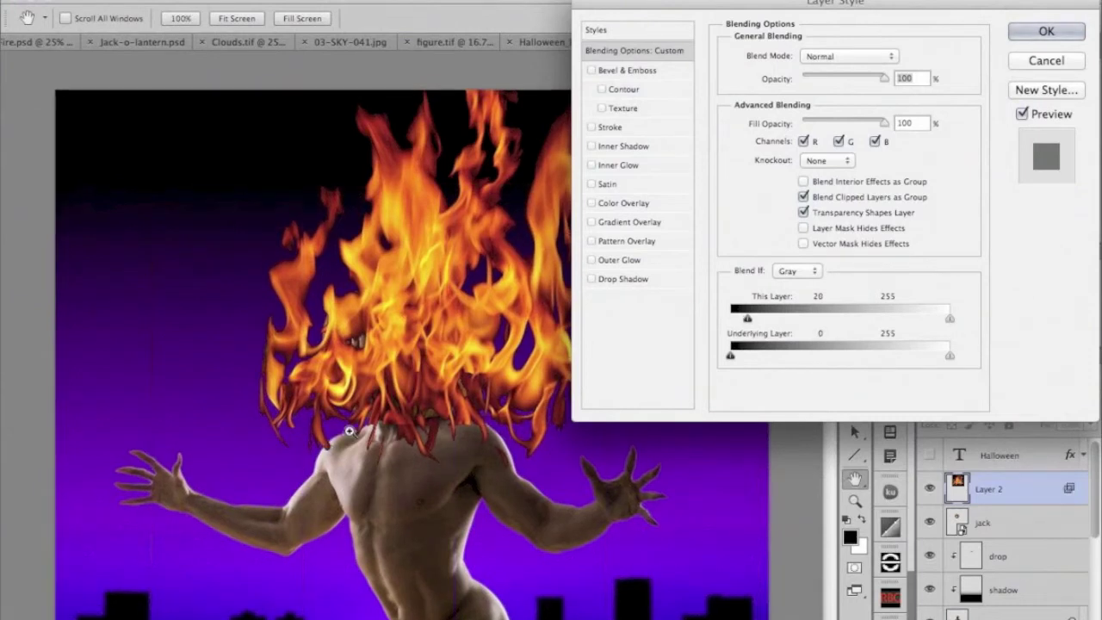
pyautogui.keyDown('super'); pyautogui.click(348, 427); pyautogui.keyUp('super')
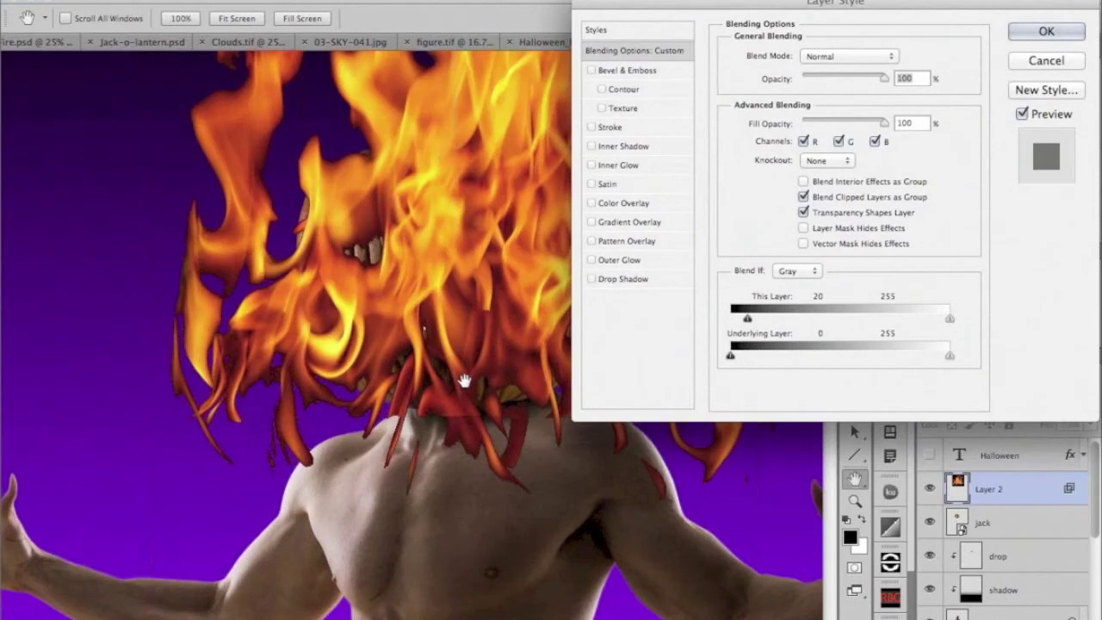
pyautogui.moveTo(463, 380); pyautogui.dragTo(336, 389)
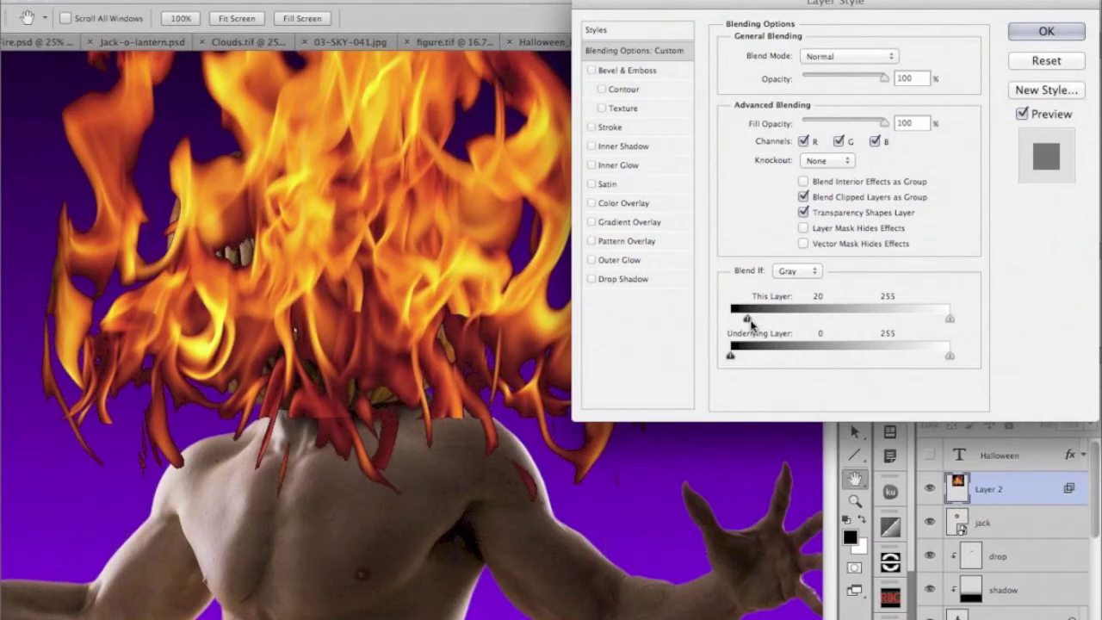
pyautogui.moveTo(751, 322); pyautogui.dragTo(750, 322)
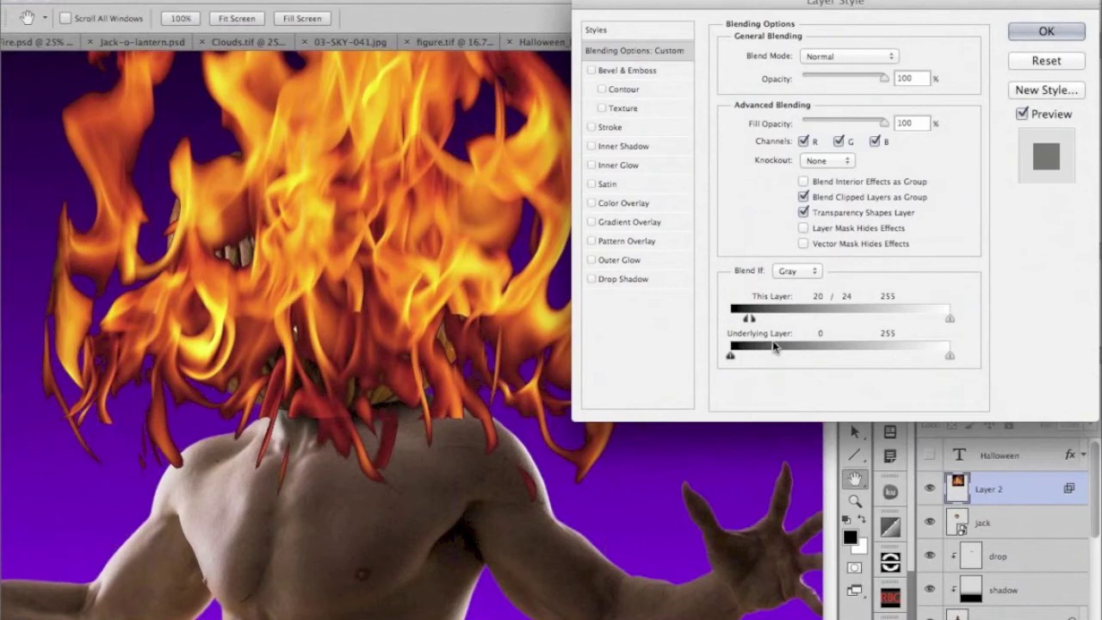
pyautogui.moveTo(752, 322); pyautogui.dragTo(766, 322)
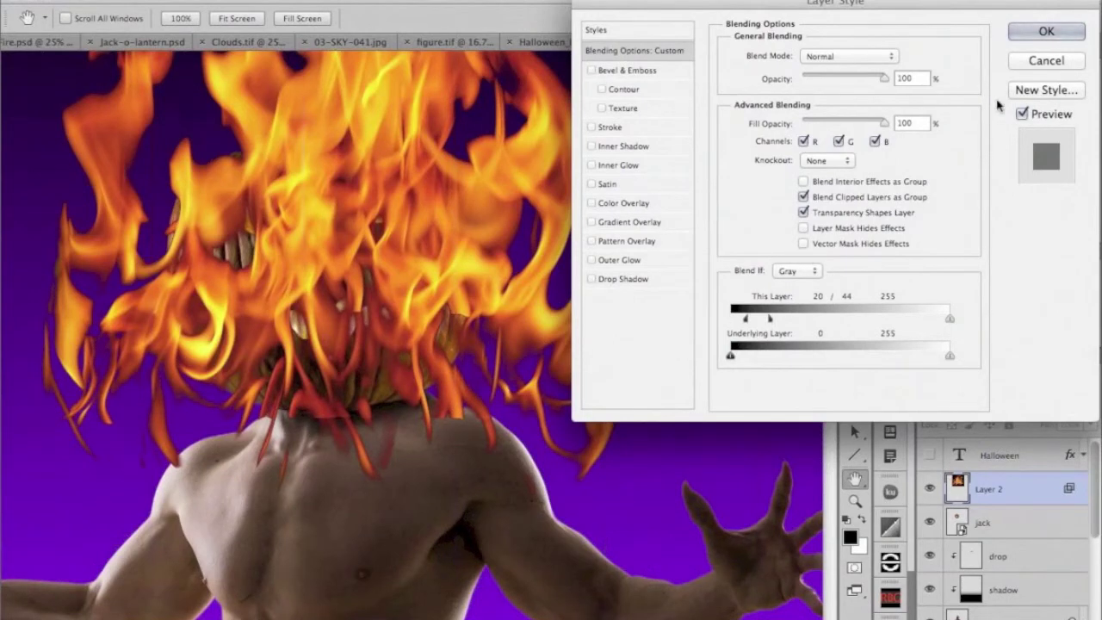
pyautogui.click(1027, 31)
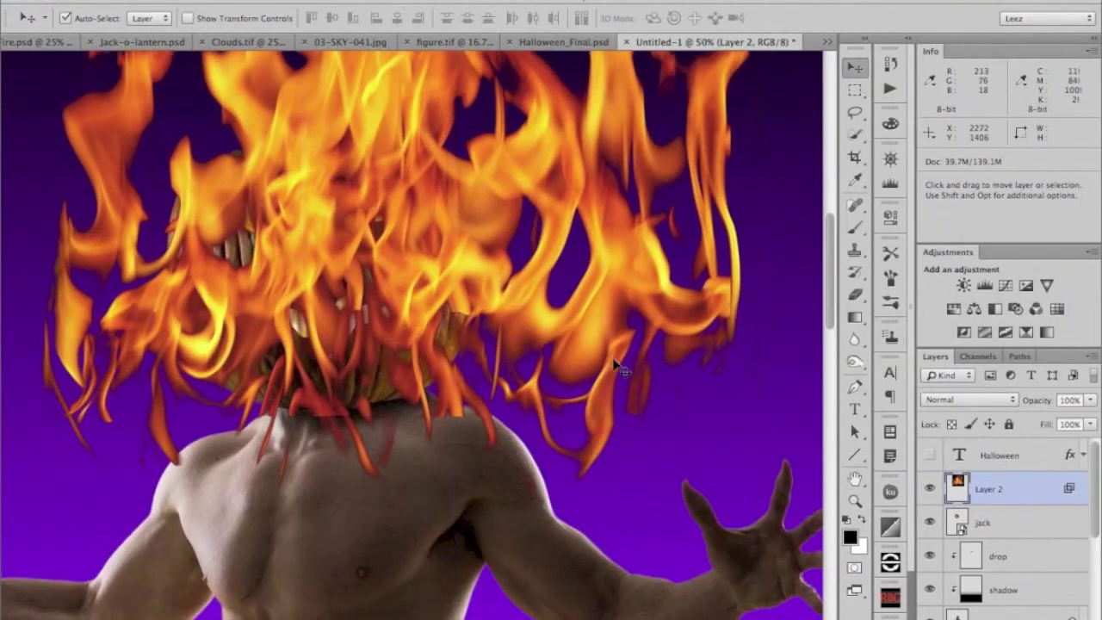
# Step: Scale the flames proportionally to about 44% and position them on top of the pumpkin head
pyautogui.press('super+minus')
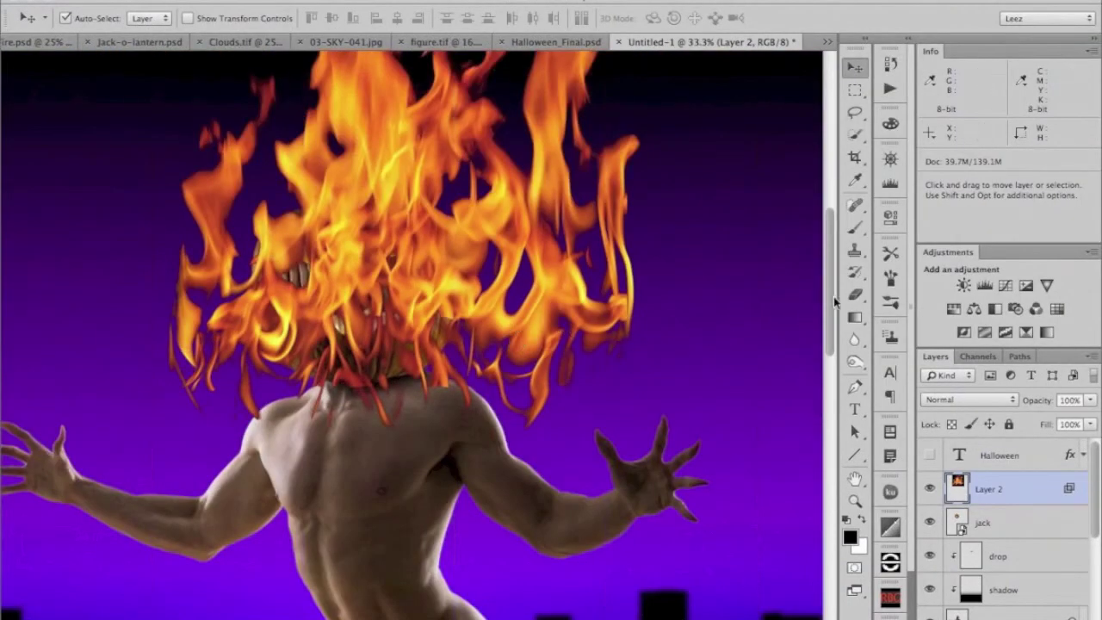
pyautogui.scroll(2, 832, 297)
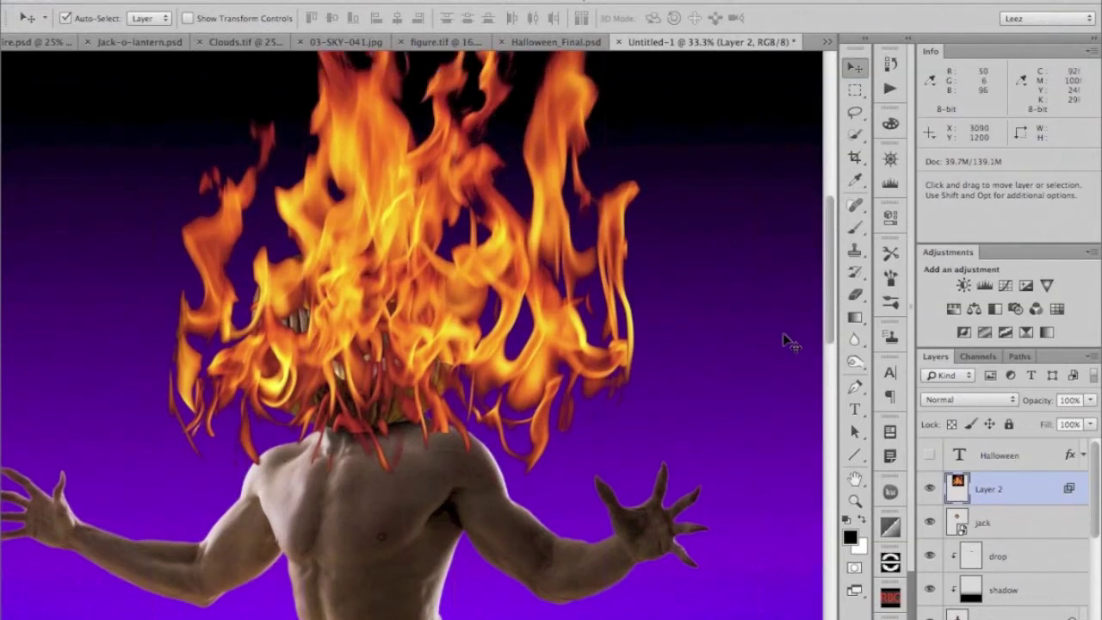
pyautogui.press('super+minus')
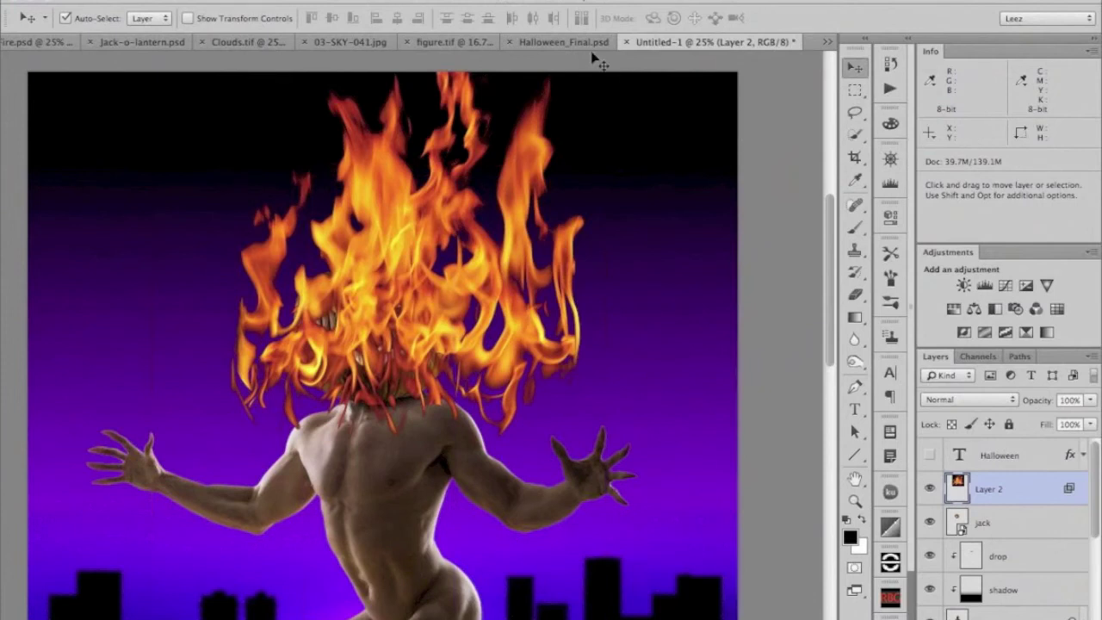
pyautogui.press('super+t')
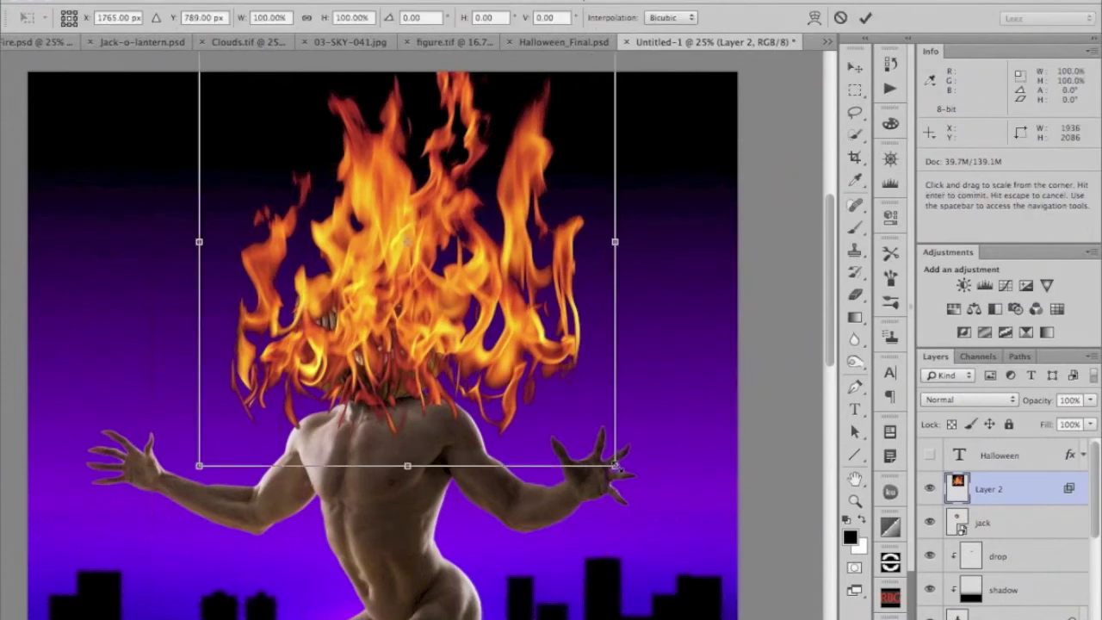
pyautogui.moveTo(617, 467); pyautogui.dragTo(502, 342)
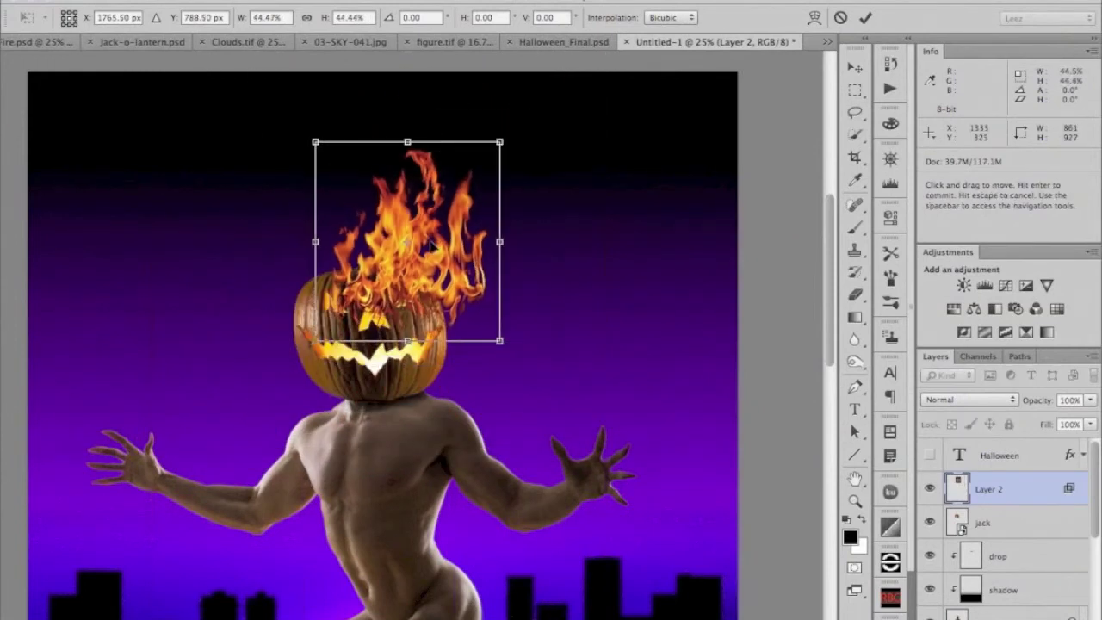
pyautogui.moveTo(430, 248); pyautogui.dragTo(396, 224)
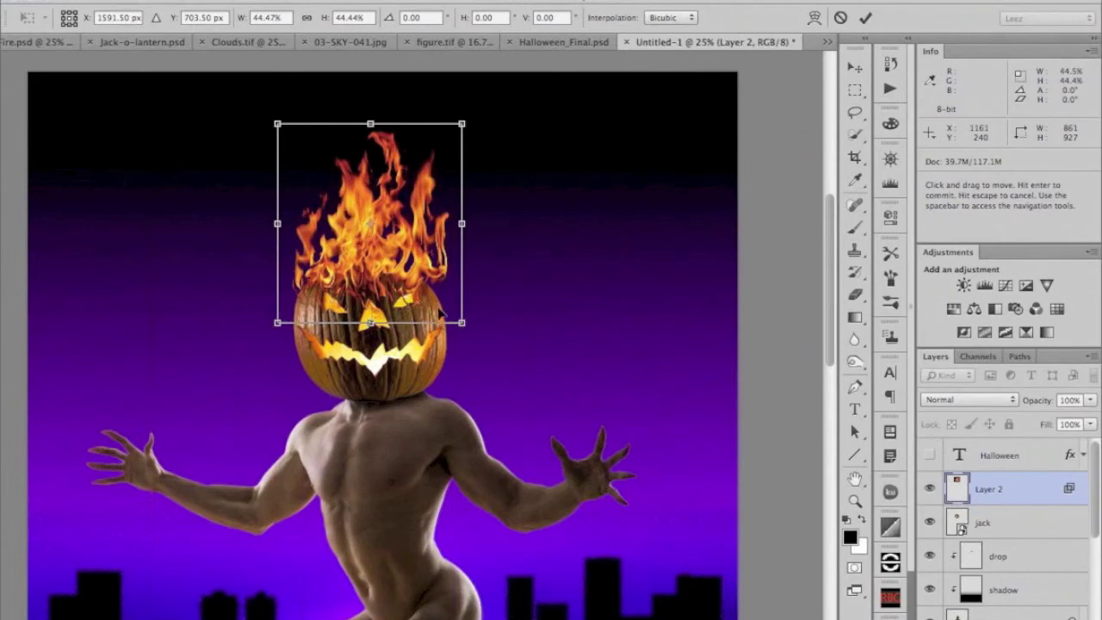
pyautogui.click(864, 18)
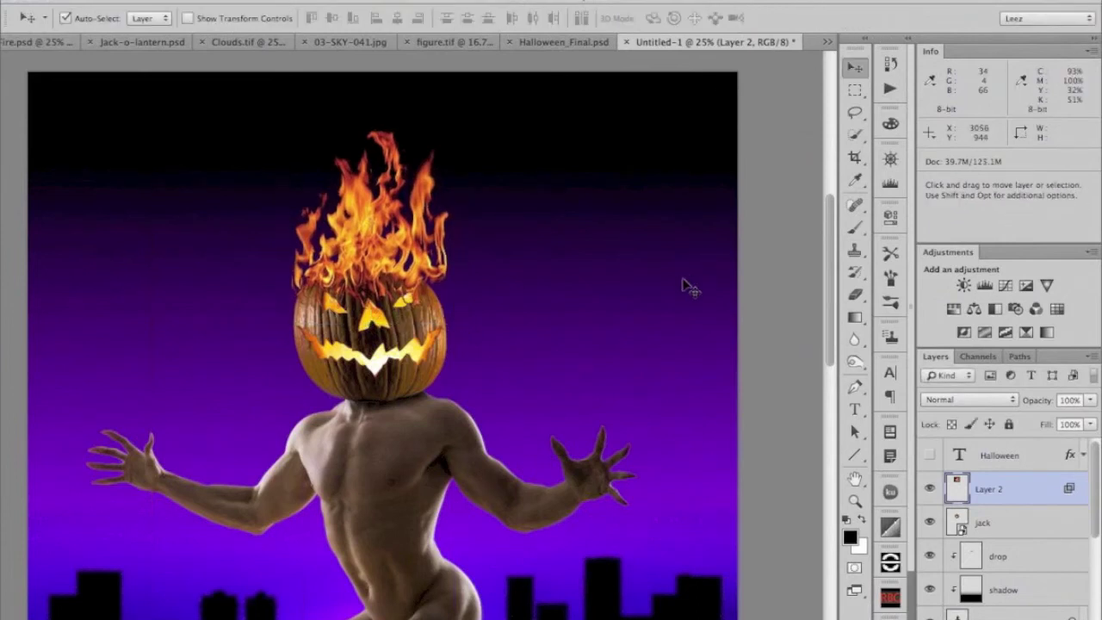
# Step: Nudge the flames slightly upward on the pumpkin head
pyautogui.moveTo(369, 259)
pyautogui.mouseDown()
pyautogui.moveTo(365, 211)
pyautogui.moveTo(365, 255)
pyautogui.mouseUp()
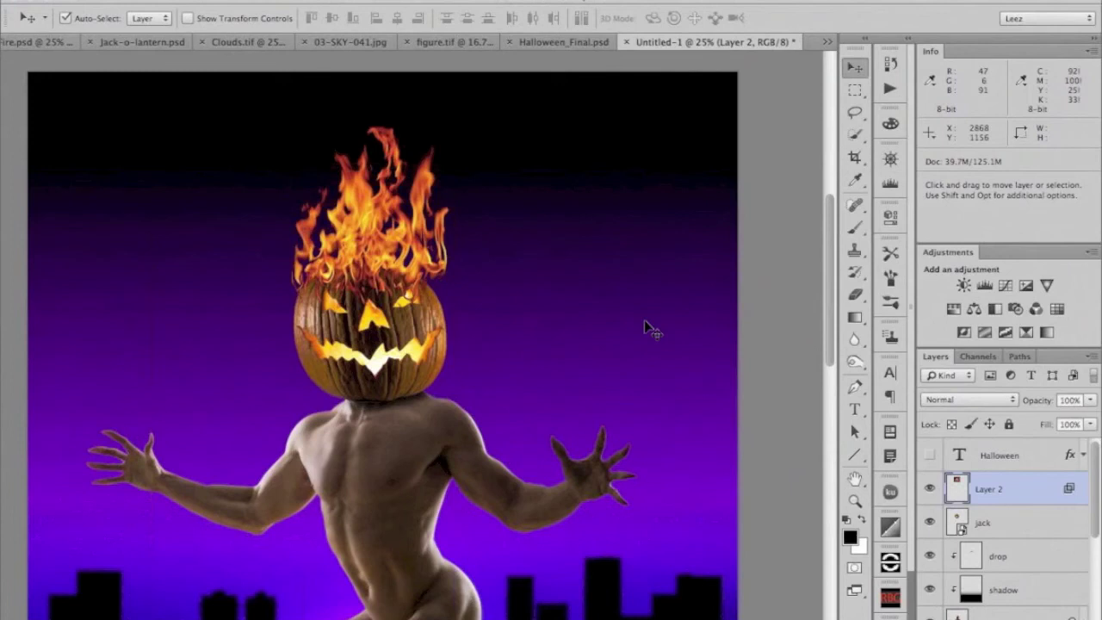
pyautogui.press('super+minus')
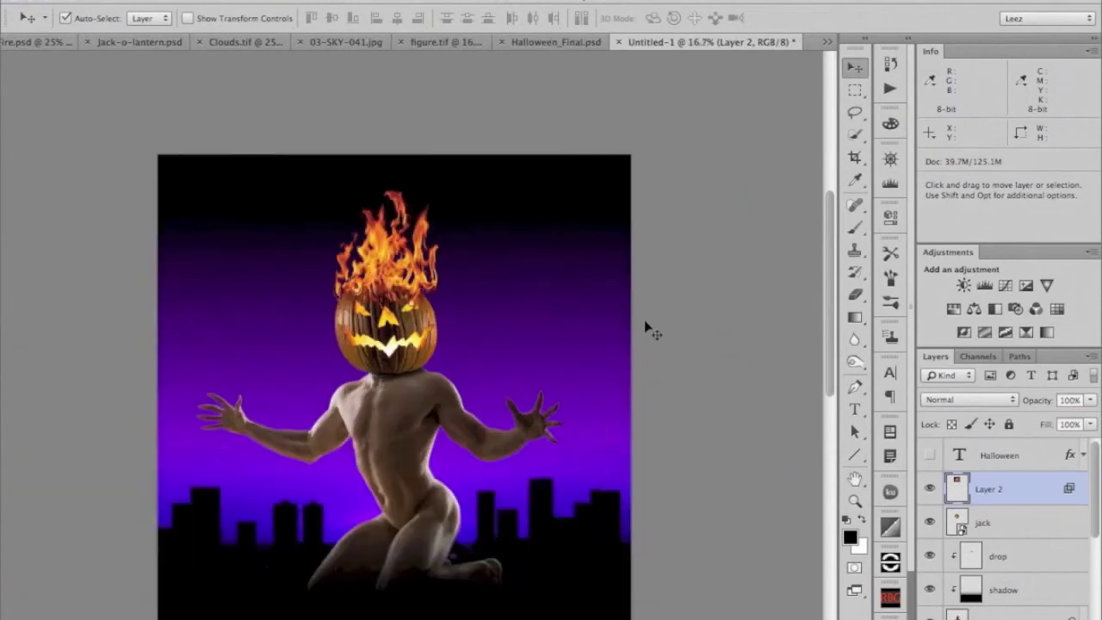
pyautogui.moveTo(550, 369); pyautogui.dragTo(561, 318)
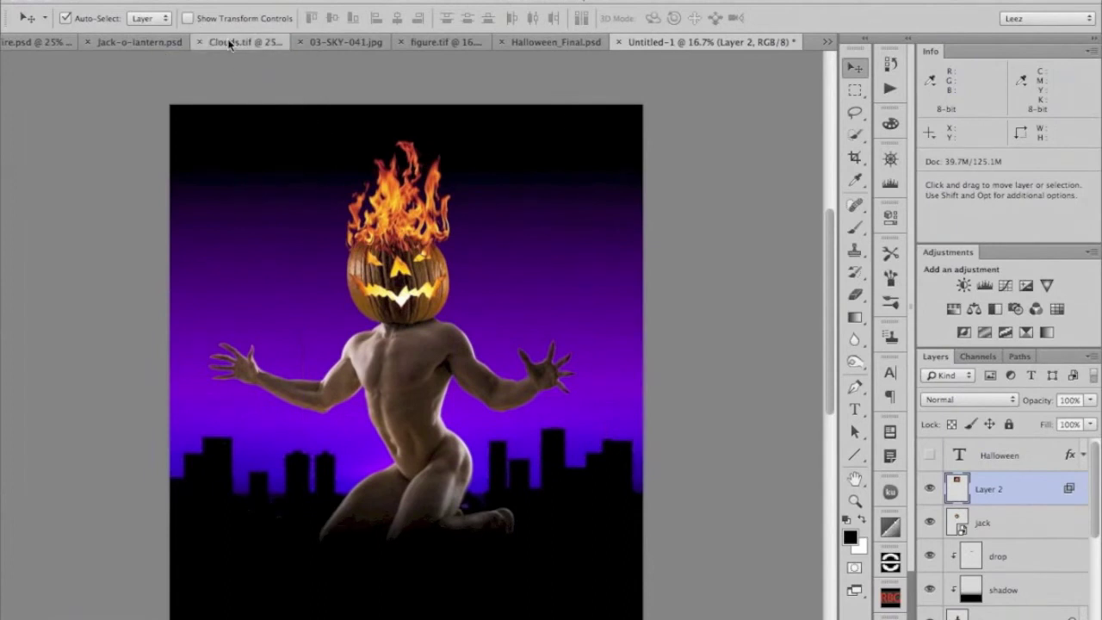
# Step: Bring the clouds from Clouds.tif into the poster document as a new layer and flip them vertically
pyautogui.click(229, 44)
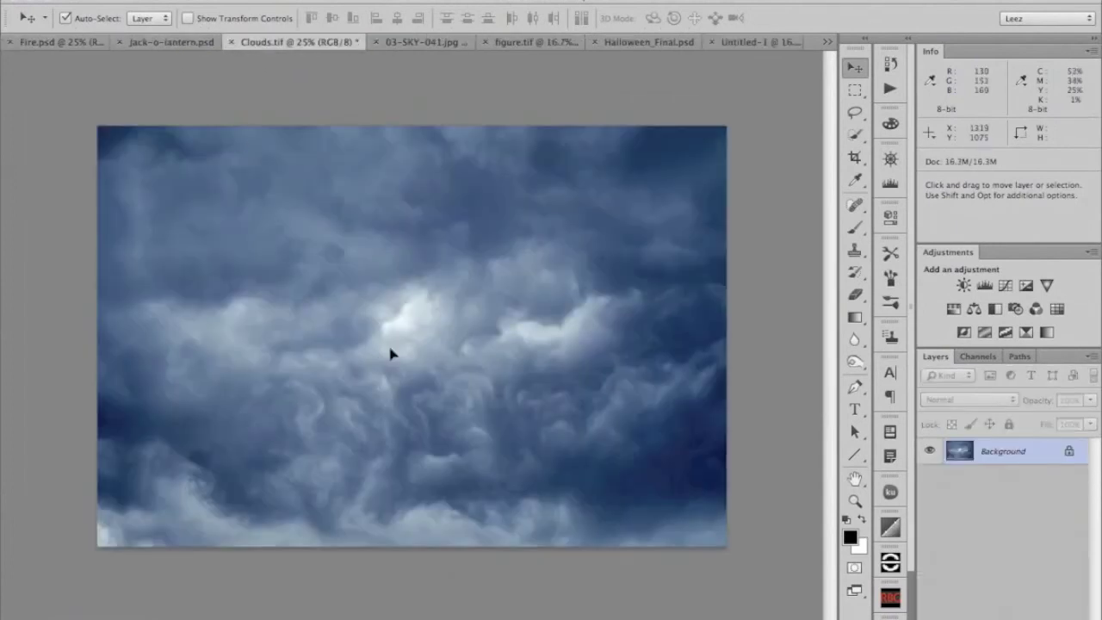
pyautogui.moveTo(390, 353); pyautogui.dragTo(380, 236)
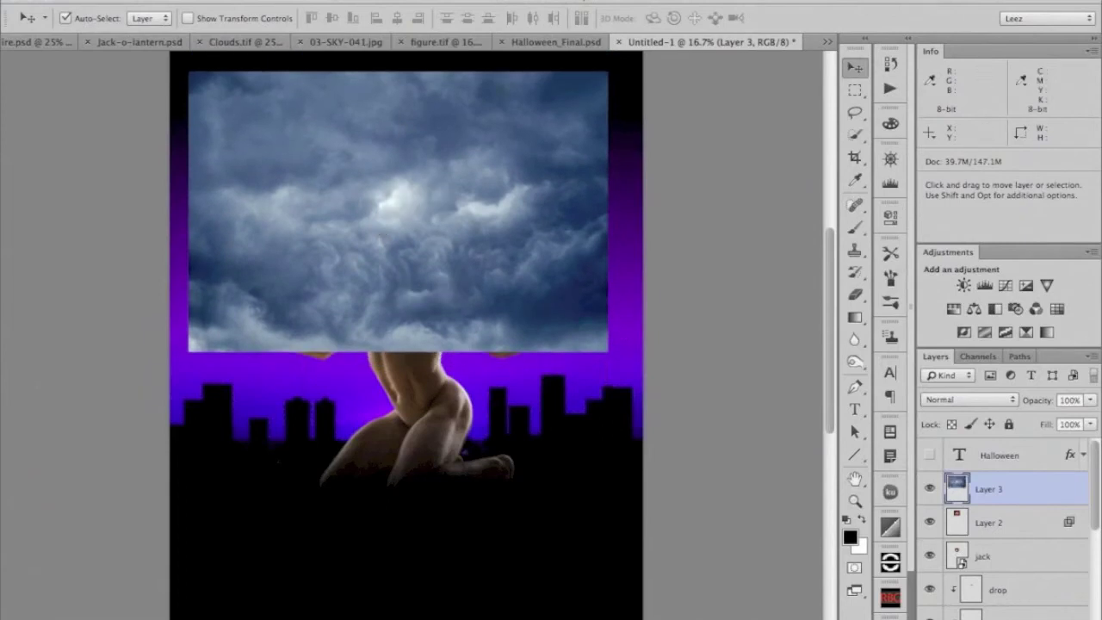
pyautogui.click(177, 0)
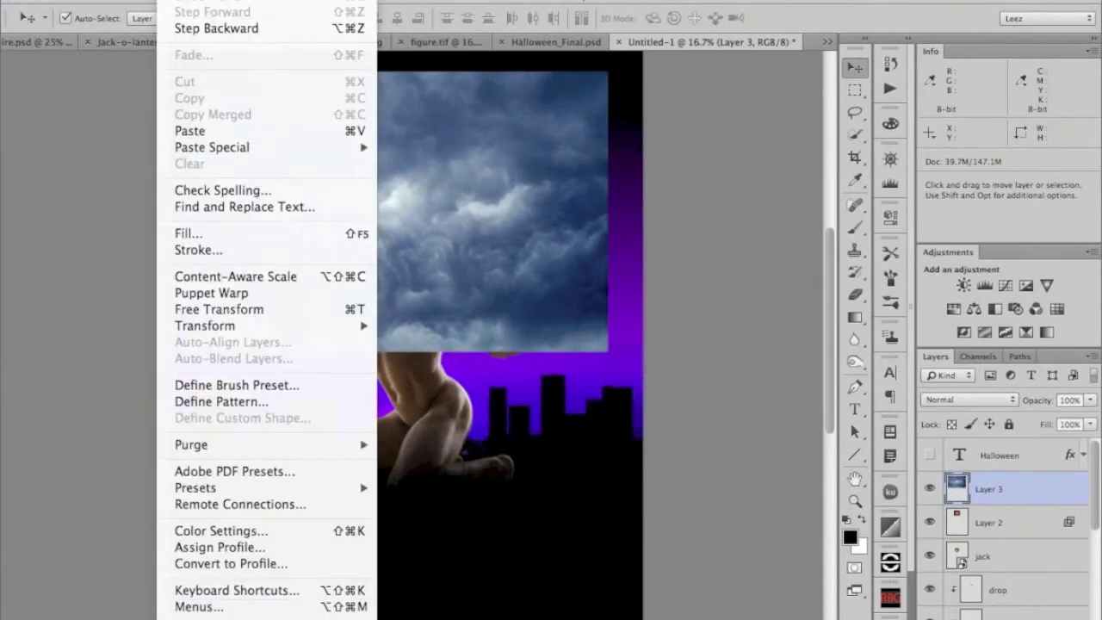
pyautogui.moveTo(199, 333)
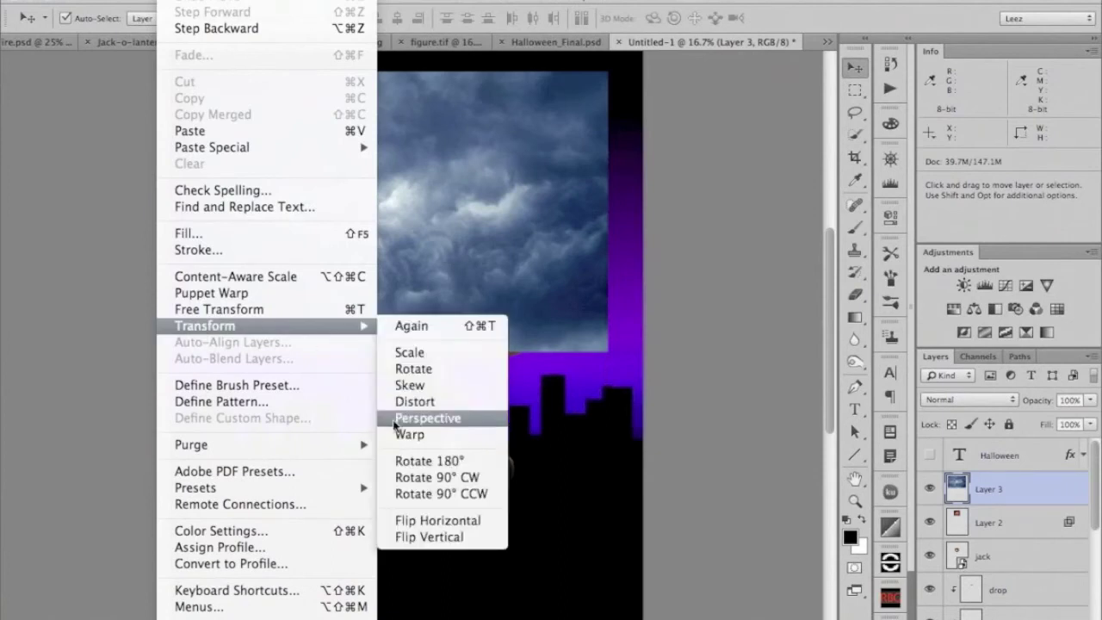
pyautogui.click(428, 538)
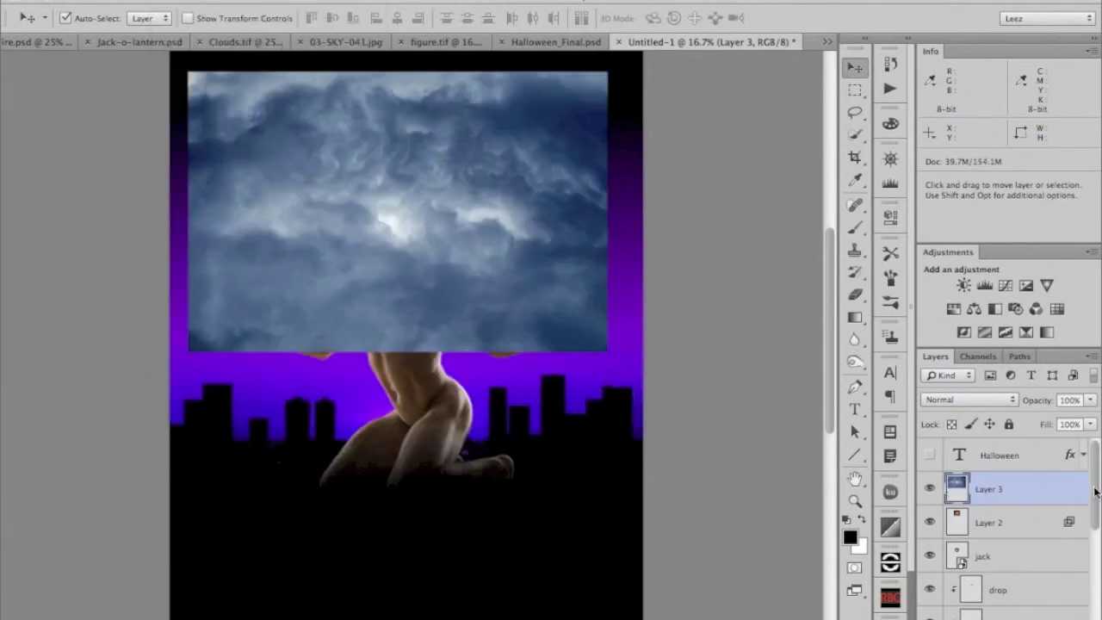
# Step: Move the cloud layer directly below the figure layer and scale it proportionally to about 114% to span the poster's width at its upper edge
pyautogui.doubleClick(931, 52)
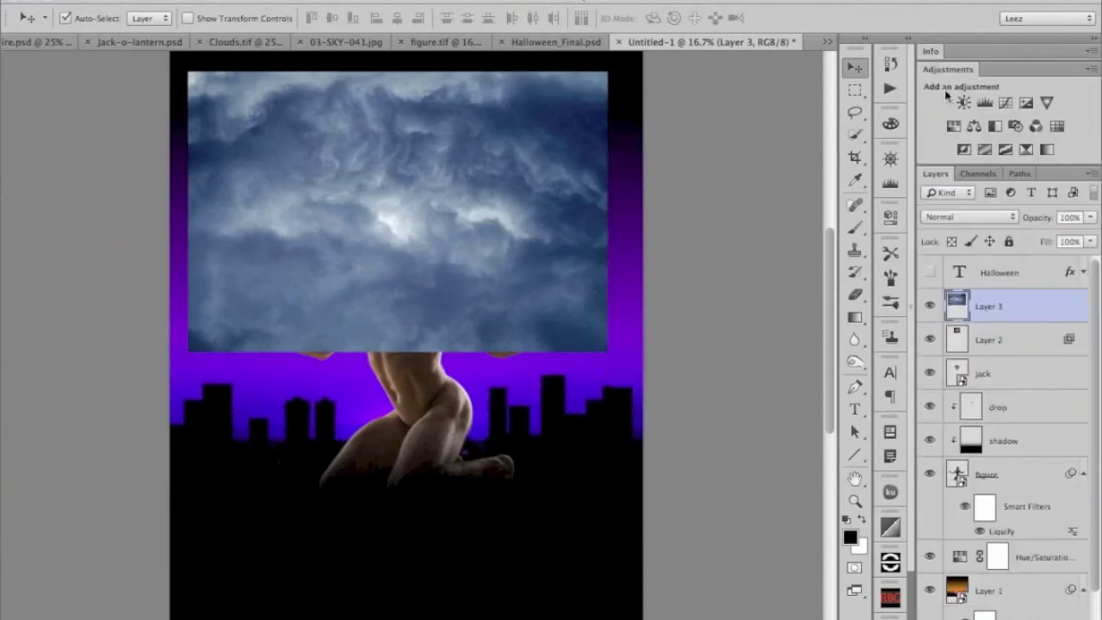
pyautogui.moveTo(959, 312); pyautogui.dragTo(954, 537)
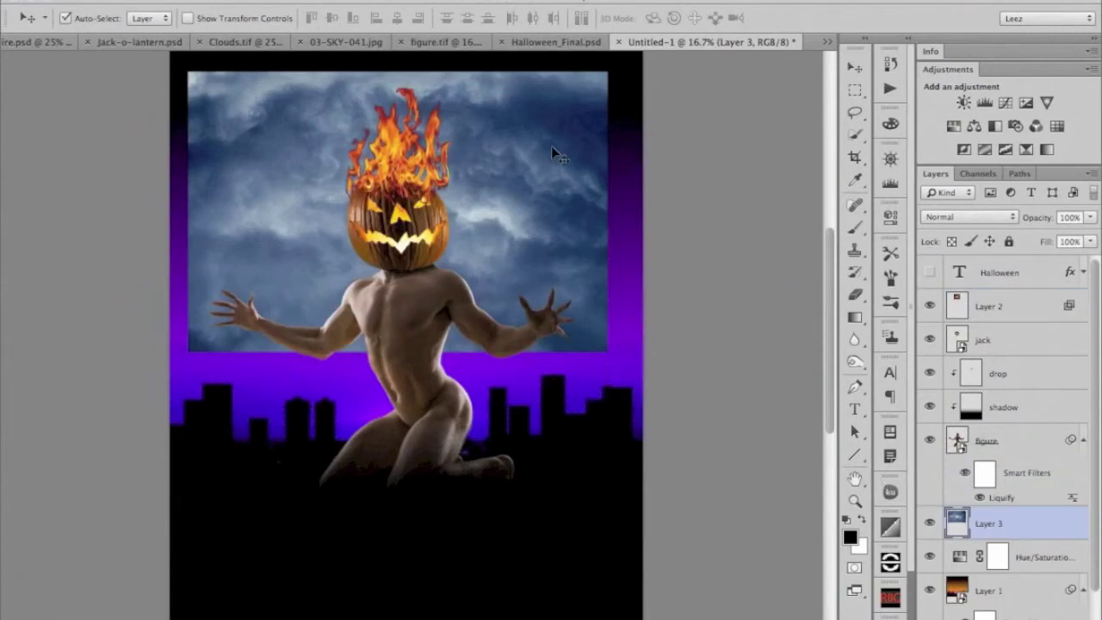
pyautogui.hotkey('ctrl', 't')
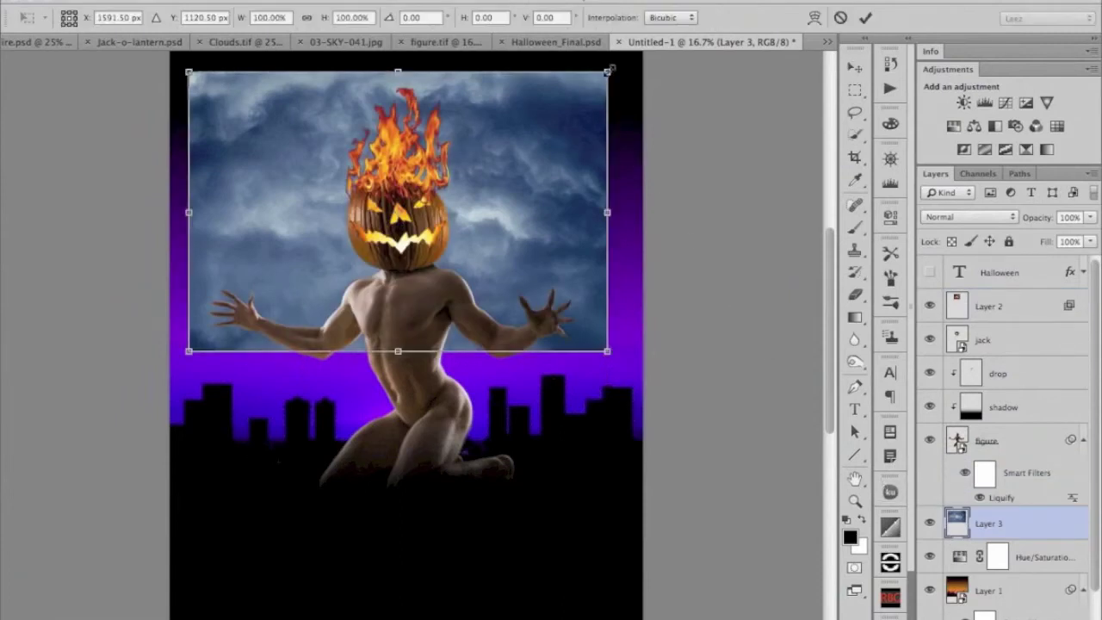
pyautogui.moveTo(609, 69); pyautogui.dragTo(646, 237)
pyautogui.moveTo(188, 350); pyautogui.dragTo(167, 366)
pyautogui.scroll(5, 737, 350)
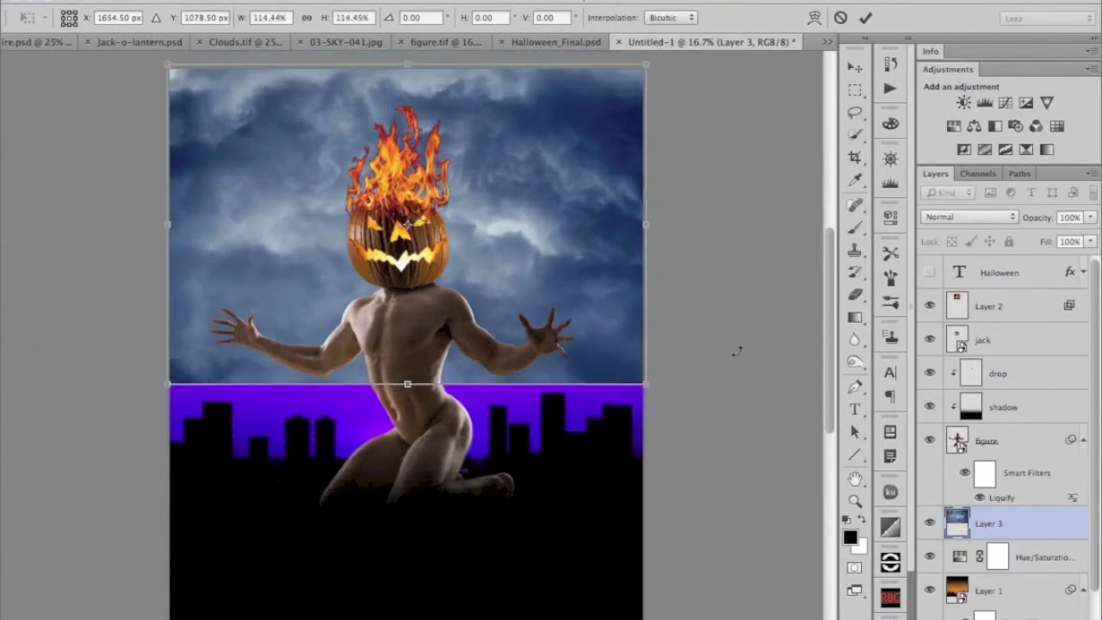
pyautogui.click(864, 18)
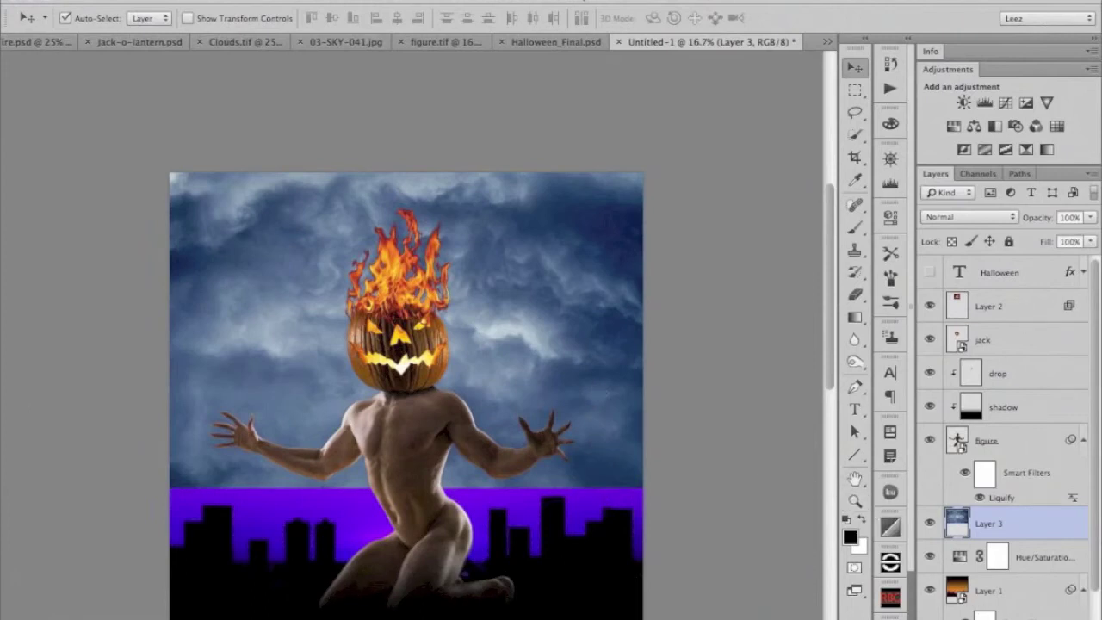
# Step: Add a layer mask to the clouds and fade their lower part into the purple sky with a black-to-white linear gradient
pyautogui.click(965, 617)
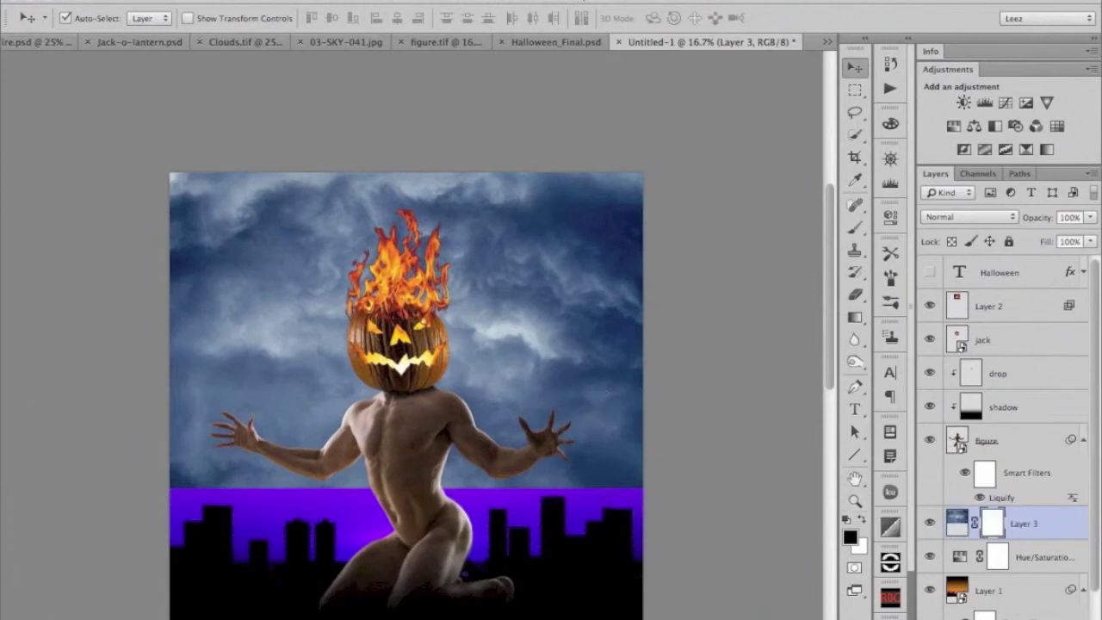
pyautogui.click(855, 318)
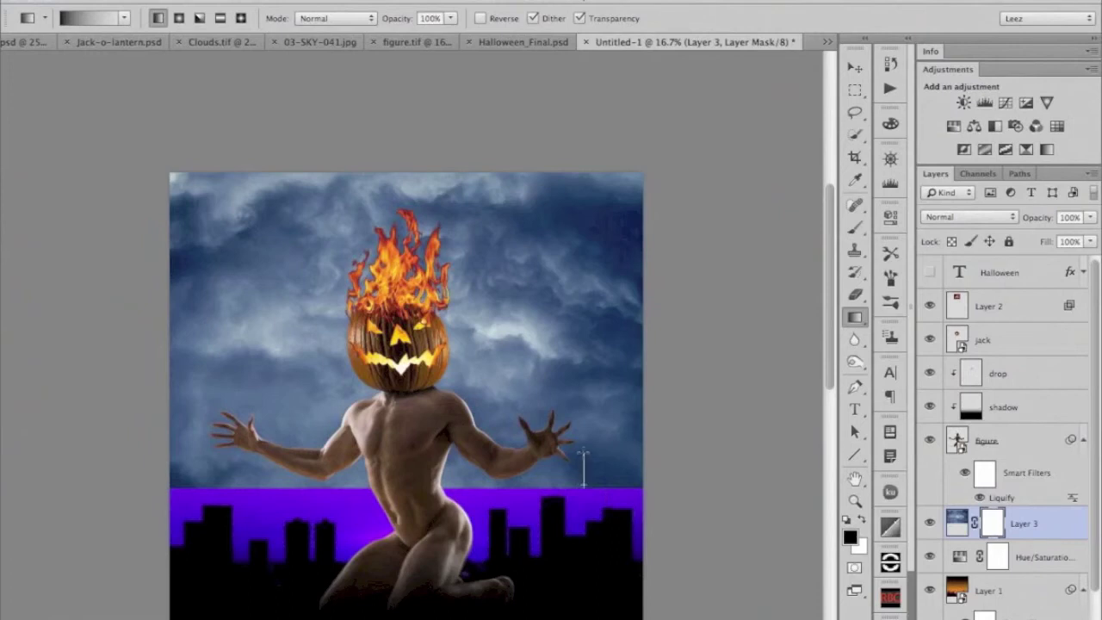
pyautogui.moveTo(584, 398); pyautogui.dragTo(586, 351)
pyautogui.moveTo(584, 301); pyautogui.dragTo(591, 297)
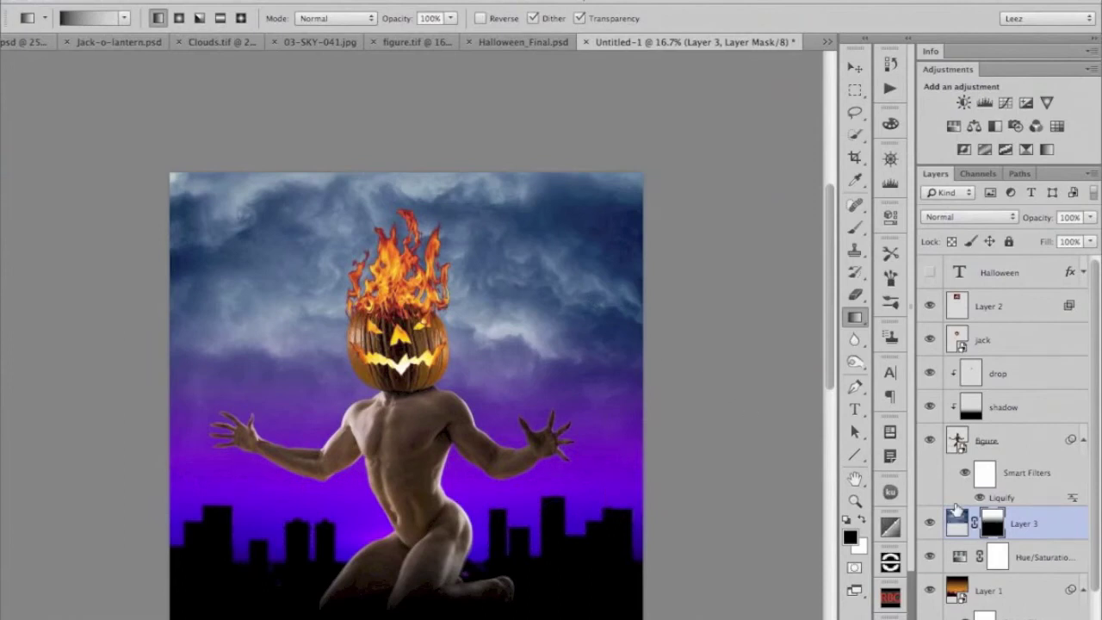
# Step: Add a Hue/Saturation adjustment clipped to the cloud layer, with Colorize on, hue 248 and saturation 35
pyautogui.click(954, 126)
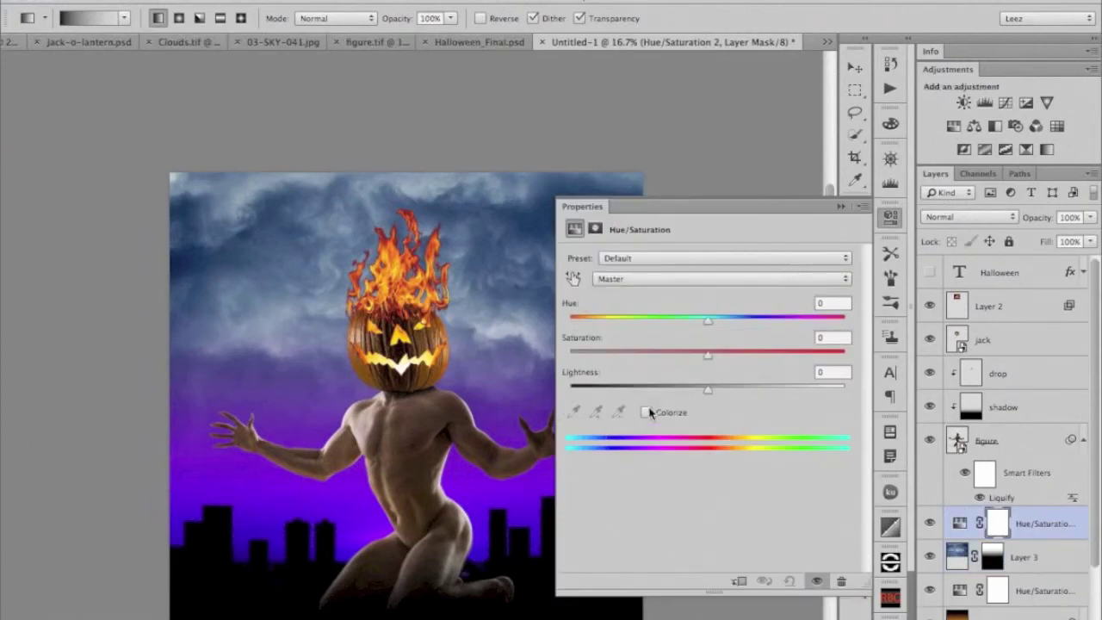
pyautogui.click(647, 412)
pyautogui.moveTo(570, 323); pyautogui.dragTo(772, 339)
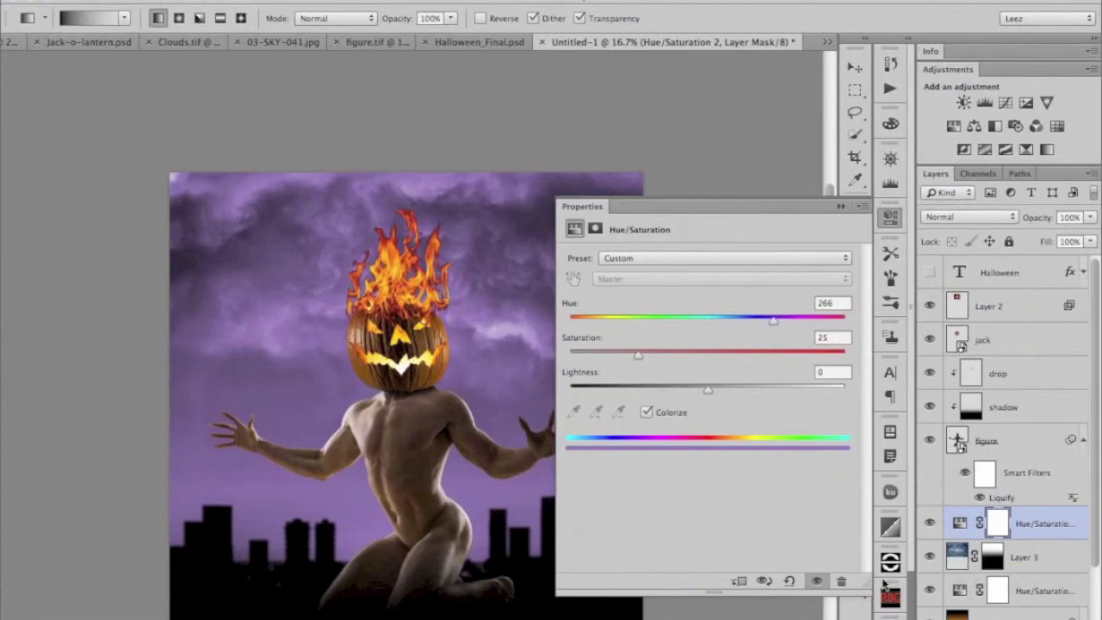
pyautogui.click(739, 584)
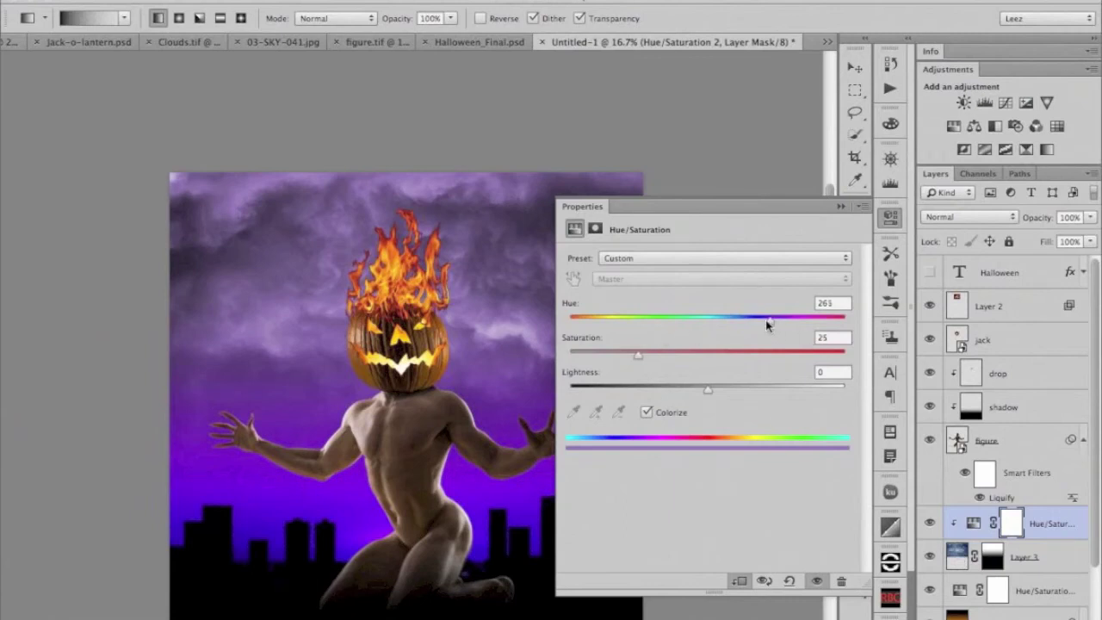
pyautogui.moveTo(768, 324); pyautogui.dragTo(761, 324)
pyautogui.moveTo(636, 361); pyautogui.dragTo(695, 349)
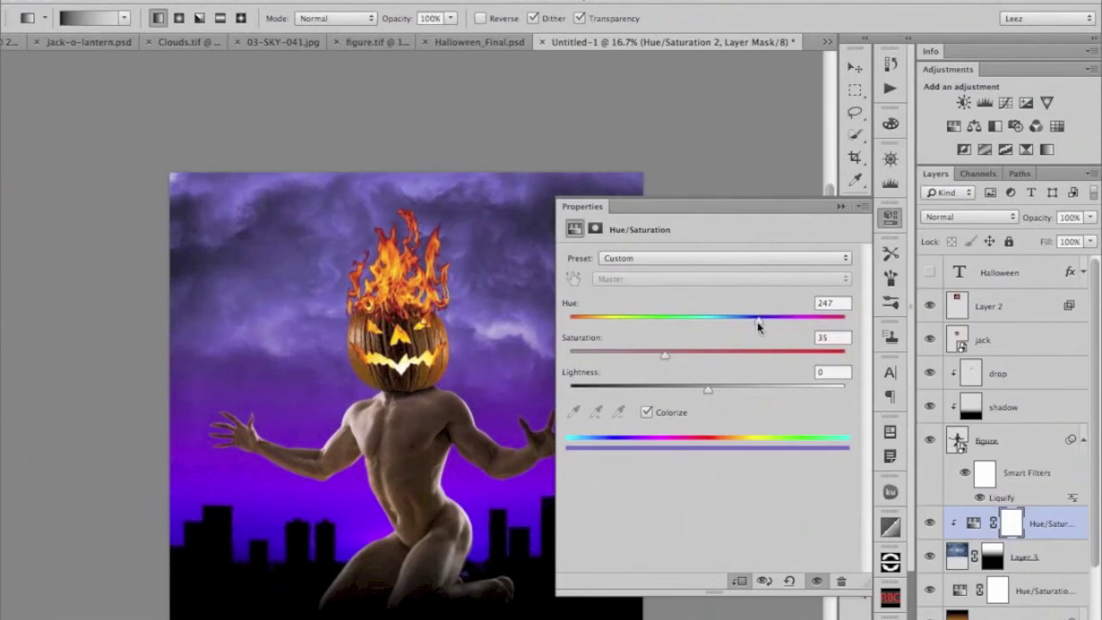
pyautogui.moveTo(757, 321); pyautogui.dragTo(758, 321)
pyautogui.click(841, 207)
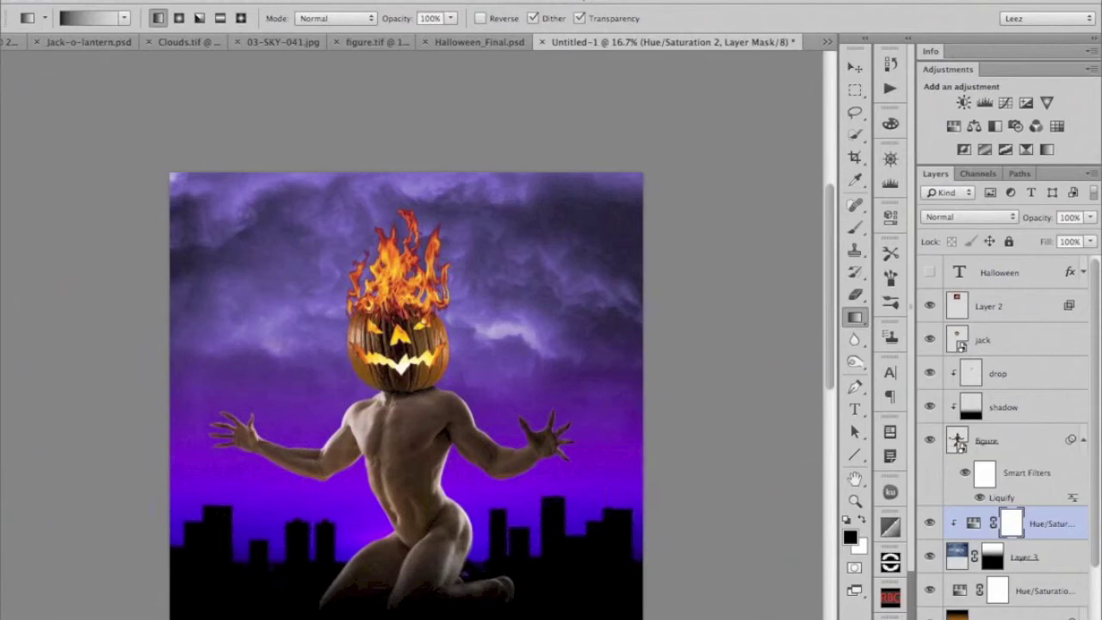
# Step: Add a Curves adjustment clipped to the clouds, with points at input 37 / output 27 and input 182 / output 189
pyautogui.click(982, 616)
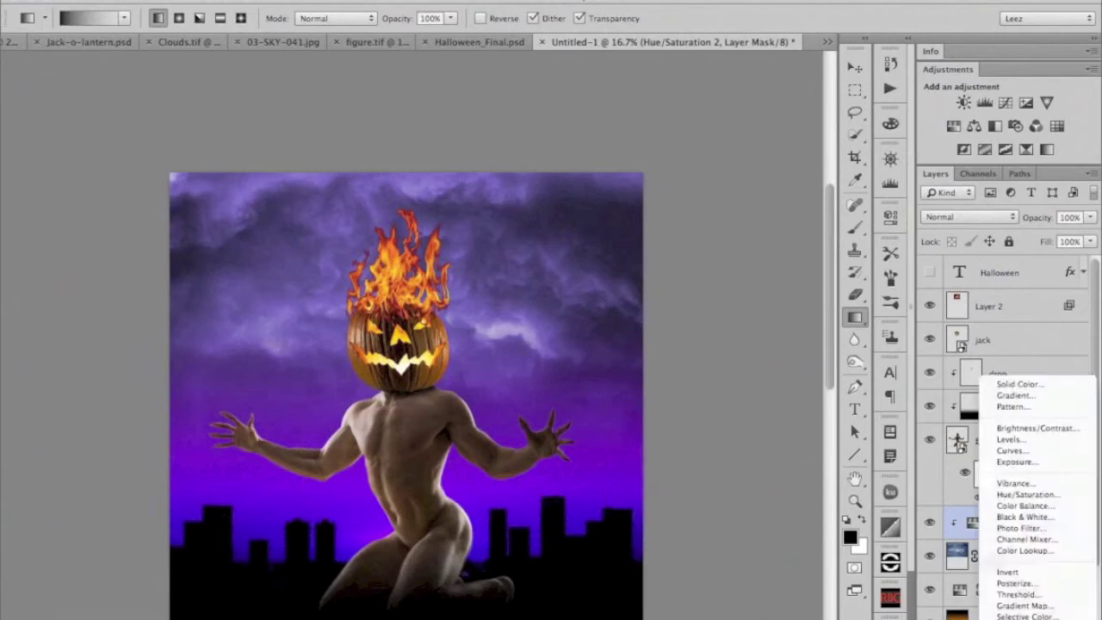
pyautogui.click(1013, 452)
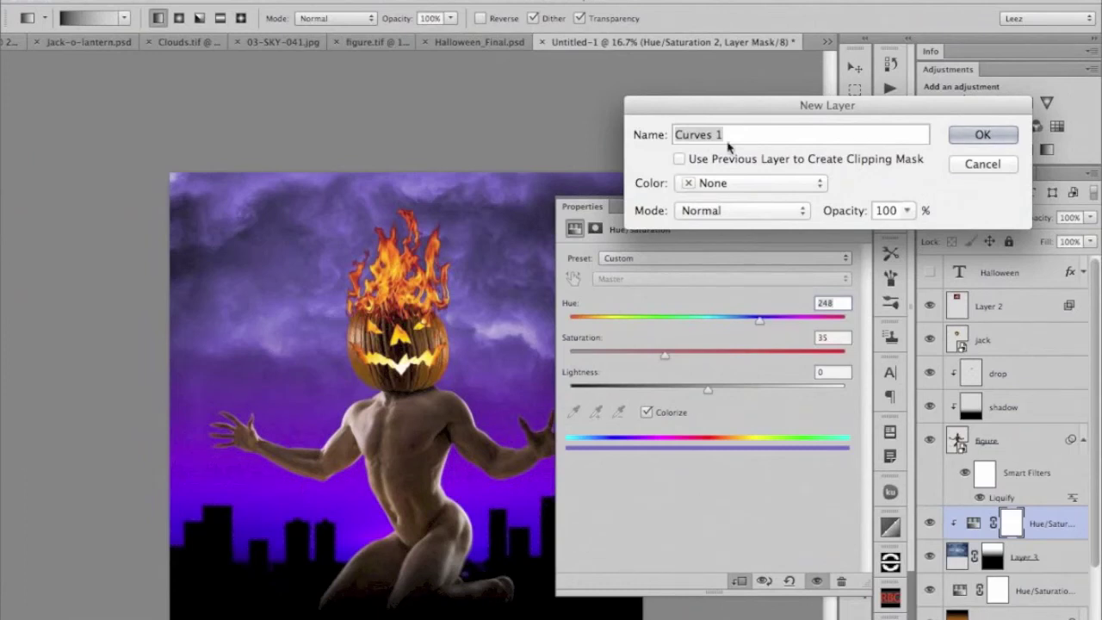
pyautogui.click(680, 160)
pyautogui.click(977, 138)
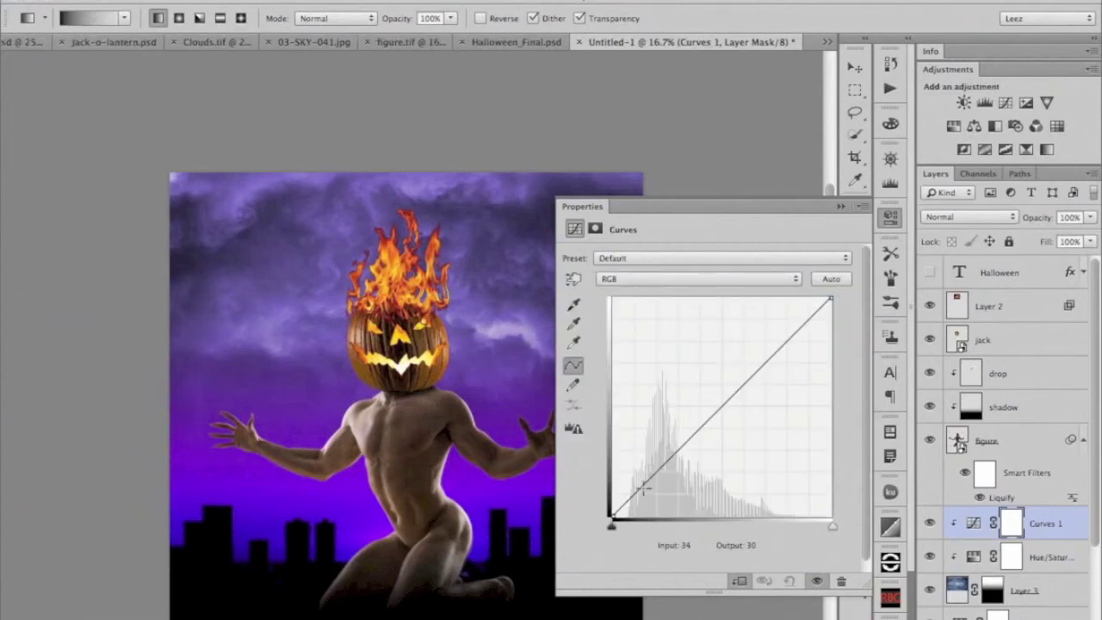
pyautogui.moveTo(641, 488); pyautogui.dragTo(645, 493)
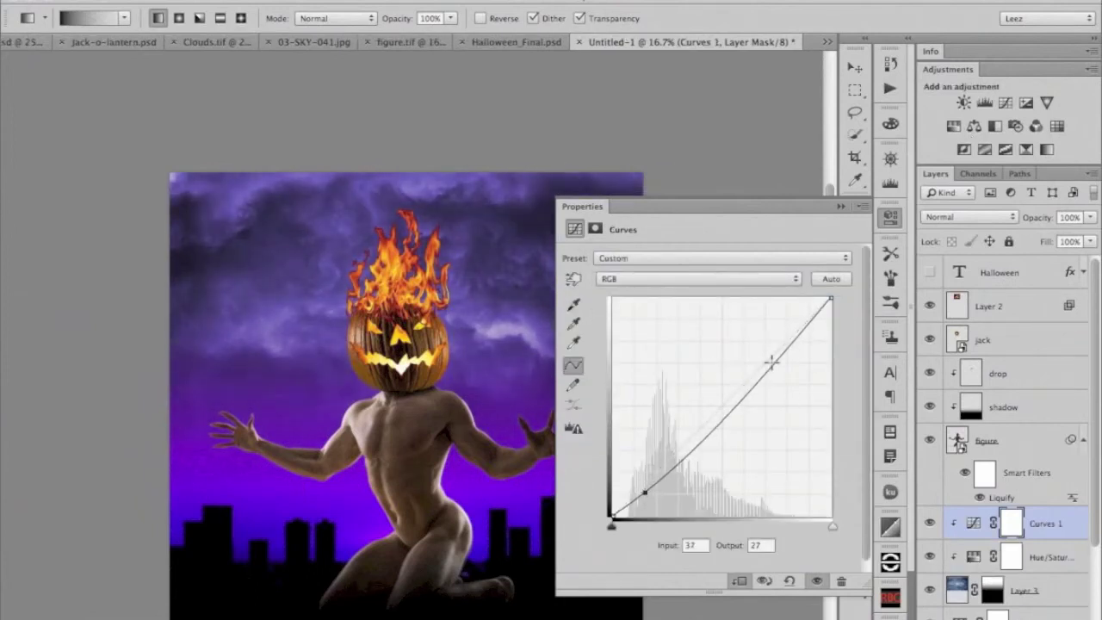
pyautogui.moveTo(775, 363); pyautogui.dragTo(769, 353)
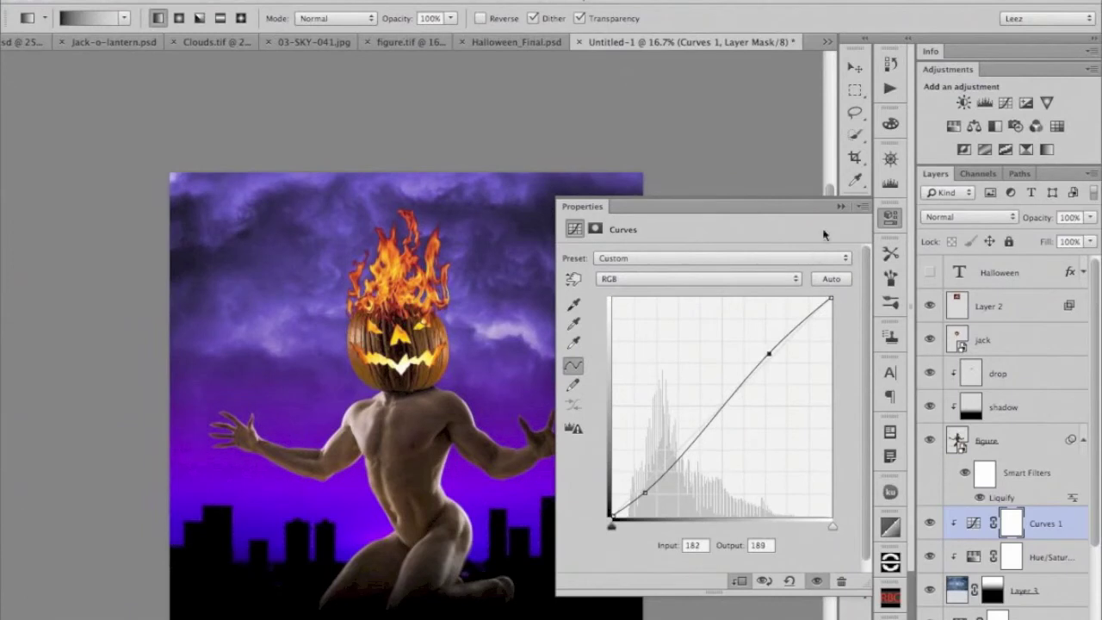
pyautogui.click(842, 207)
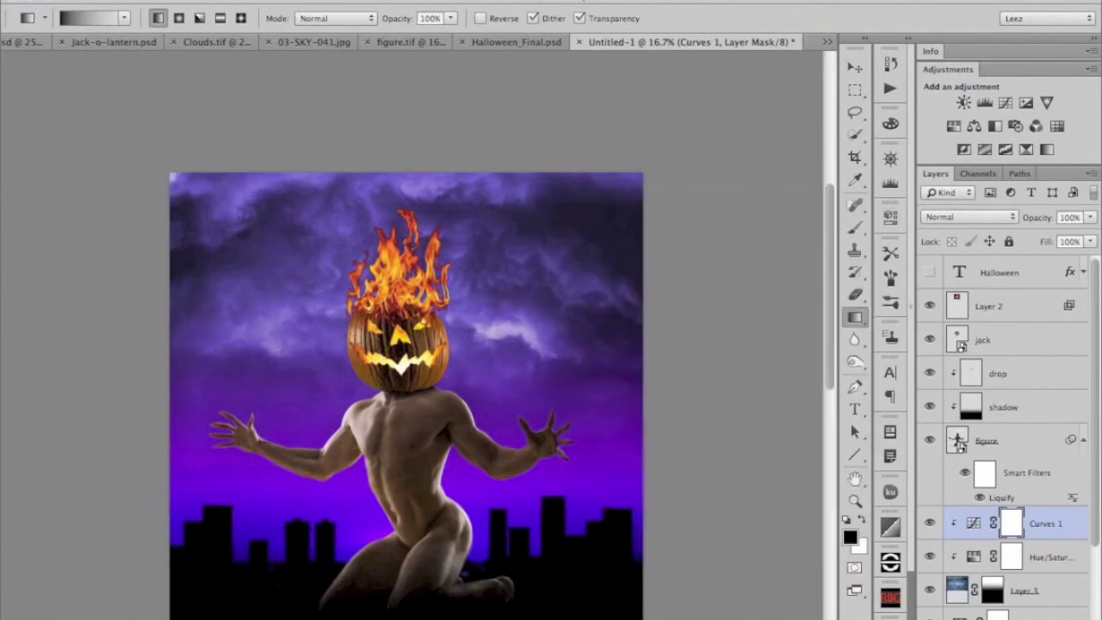
# Step: Create a new layer above the clouds' Curves adjustment and name it shadow
pyautogui.hotkey('ctrl', 'shift', 'alt', 'n')
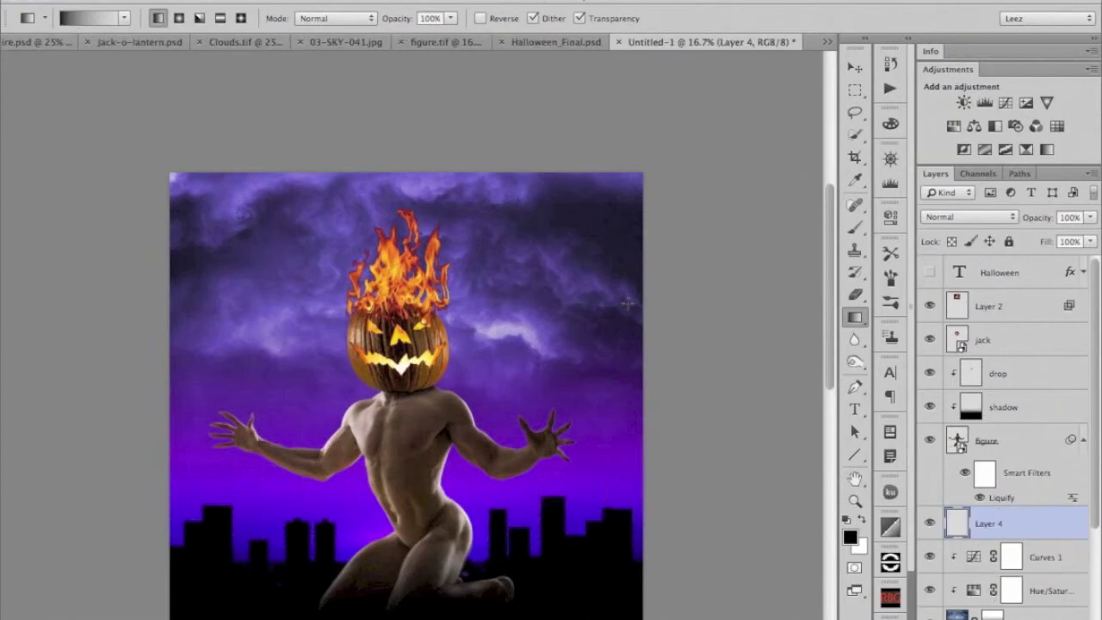
pyautogui.doubleClick(988, 524)
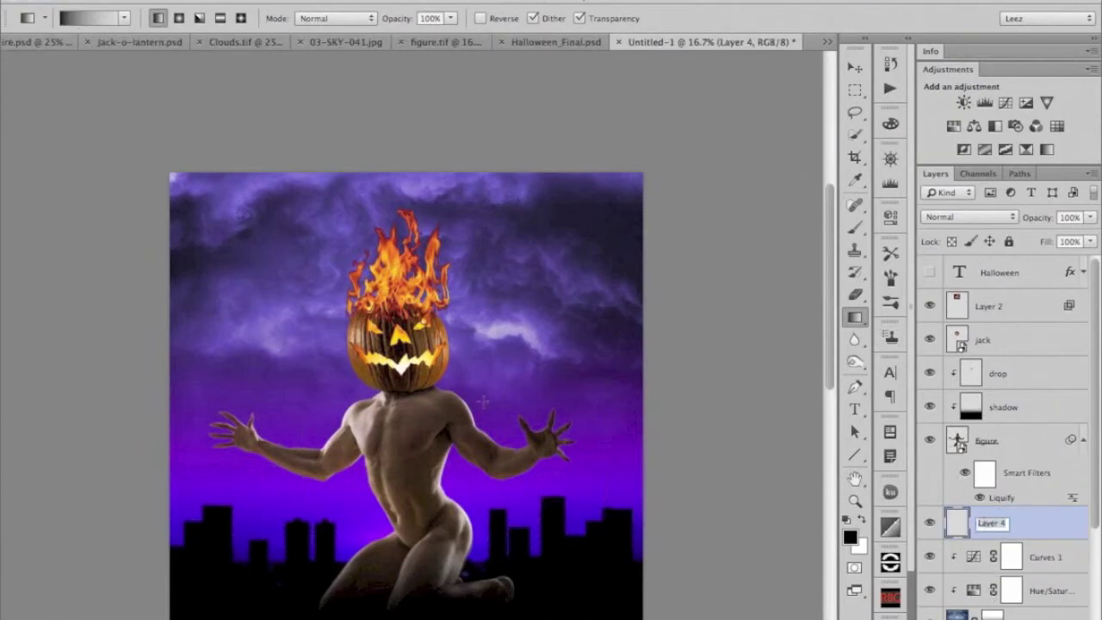
pyautogui.write('shadow')
pyautogui.press('Return')
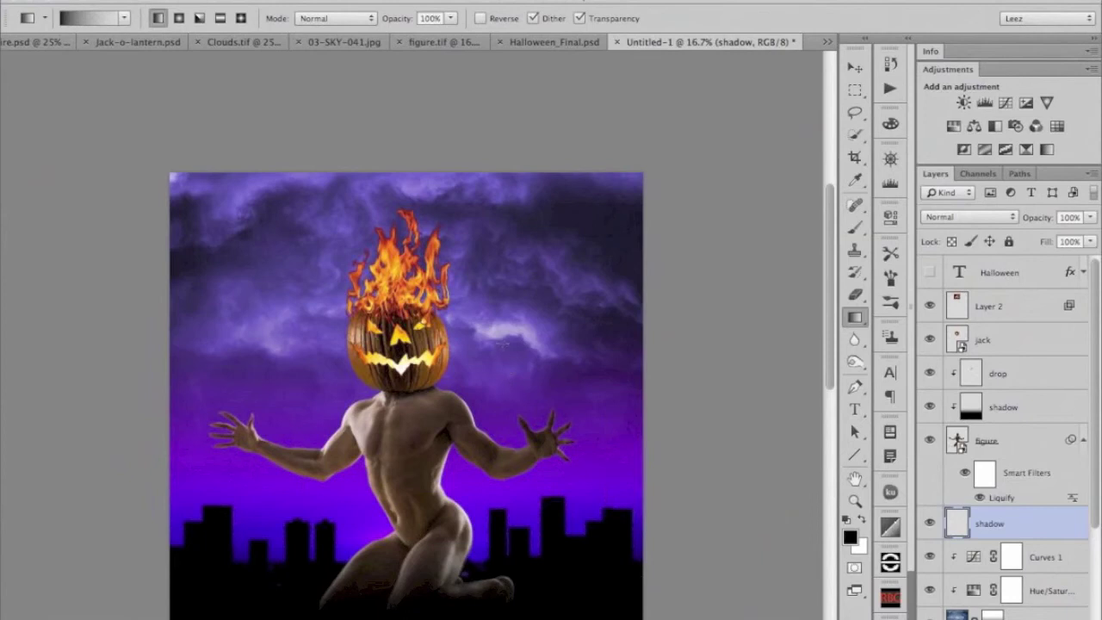
# Step: Paint soft black shading around the pumpkin head on the new shadow layer with a 313 px brush at 30% opacity
pyautogui.rightClick(498, 342)
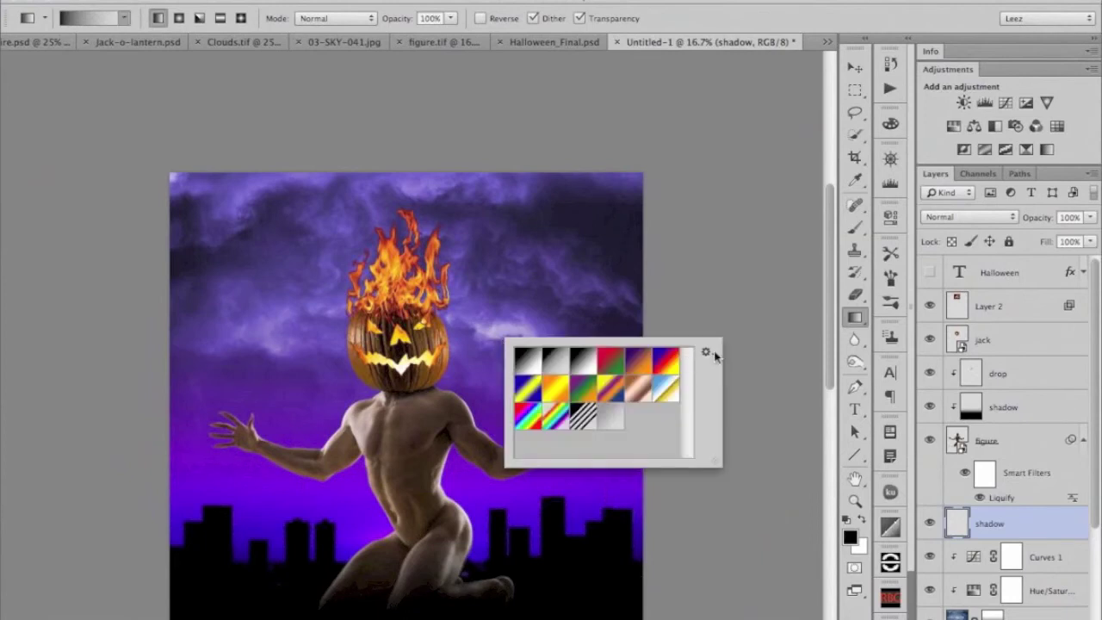
pyautogui.click(534, 303)
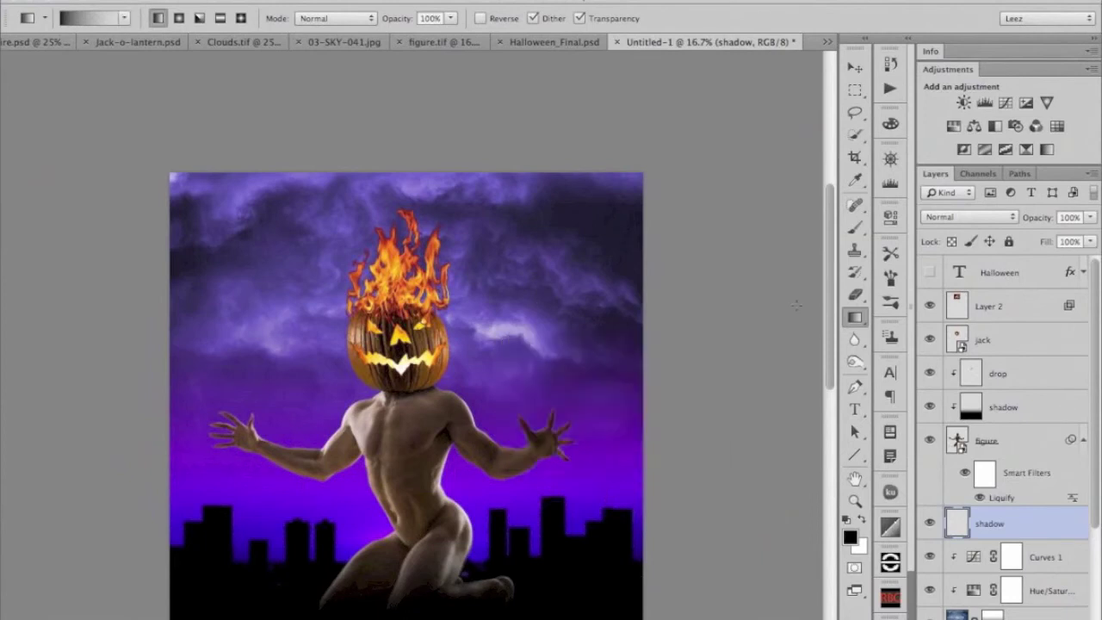
pyautogui.click(855, 228)
pyautogui.moveTo(505, 298); pyautogui.dragTo(510, 376)
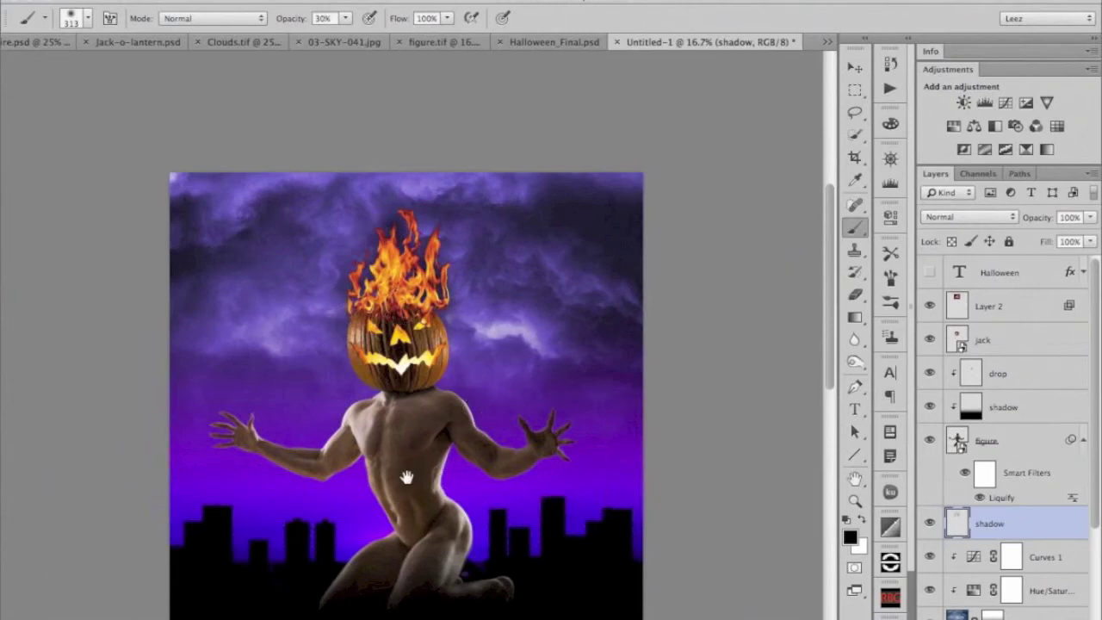
# Step: Create a new layer named edge glow clipped to the figure layer, and set its blend mode to Color Dodge
pyautogui.scroll(-5, 404, 456)
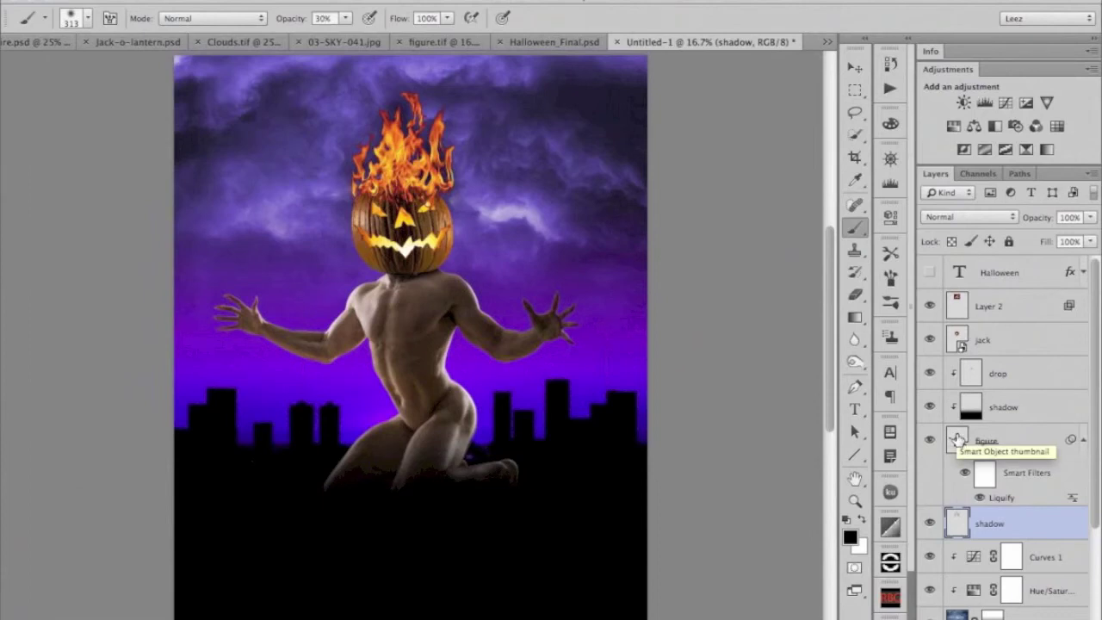
pyautogui.click(957, 439)
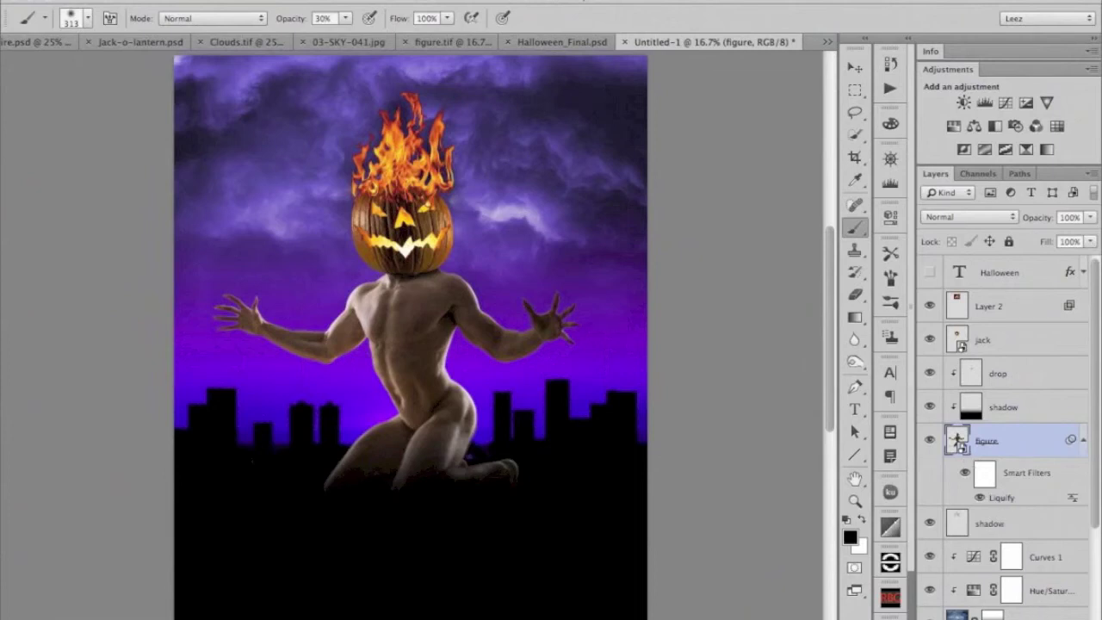
pyautogui.hotkey('ctrl', 'shift', 'n')
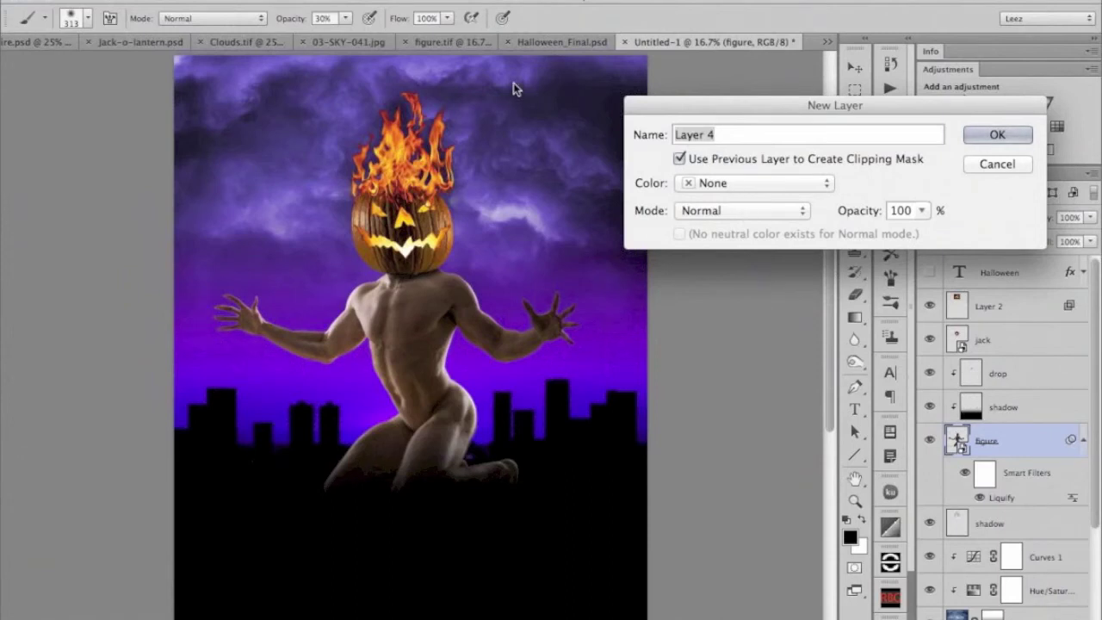
pyautogui.write('edge glow')
pyautogui.click(991, 135)
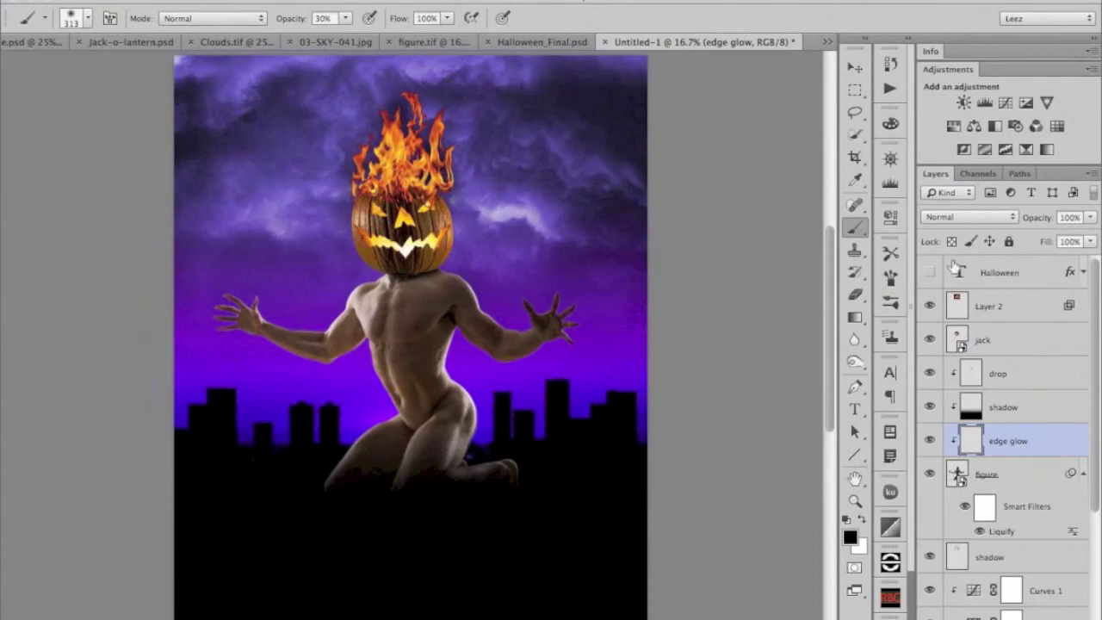
pyautogui.click(965, 220)
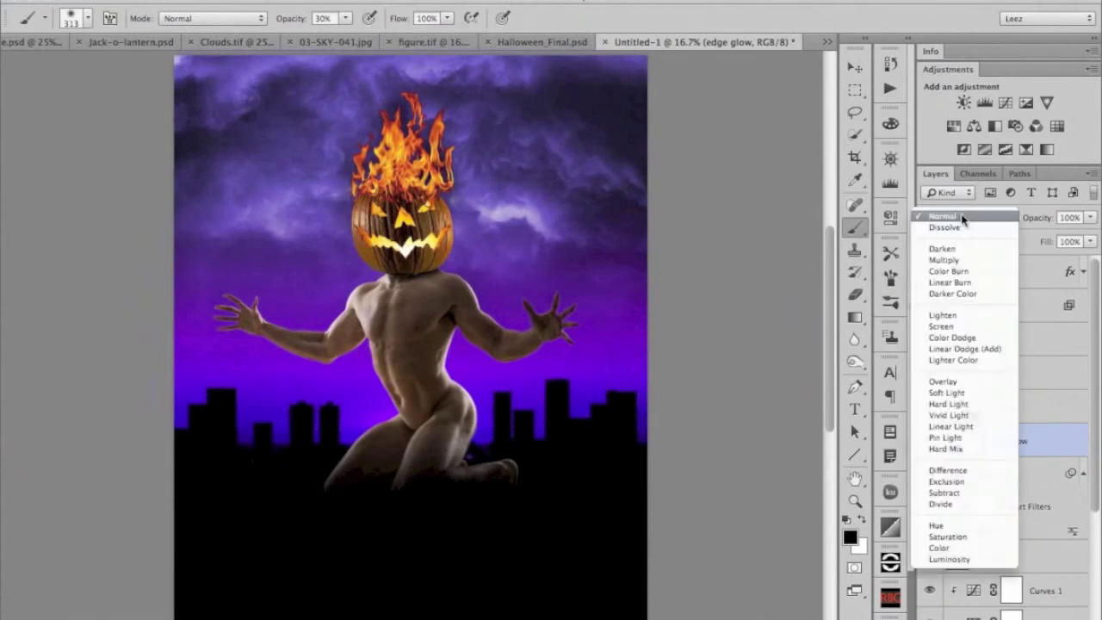
pyautogui.click(953, 338)
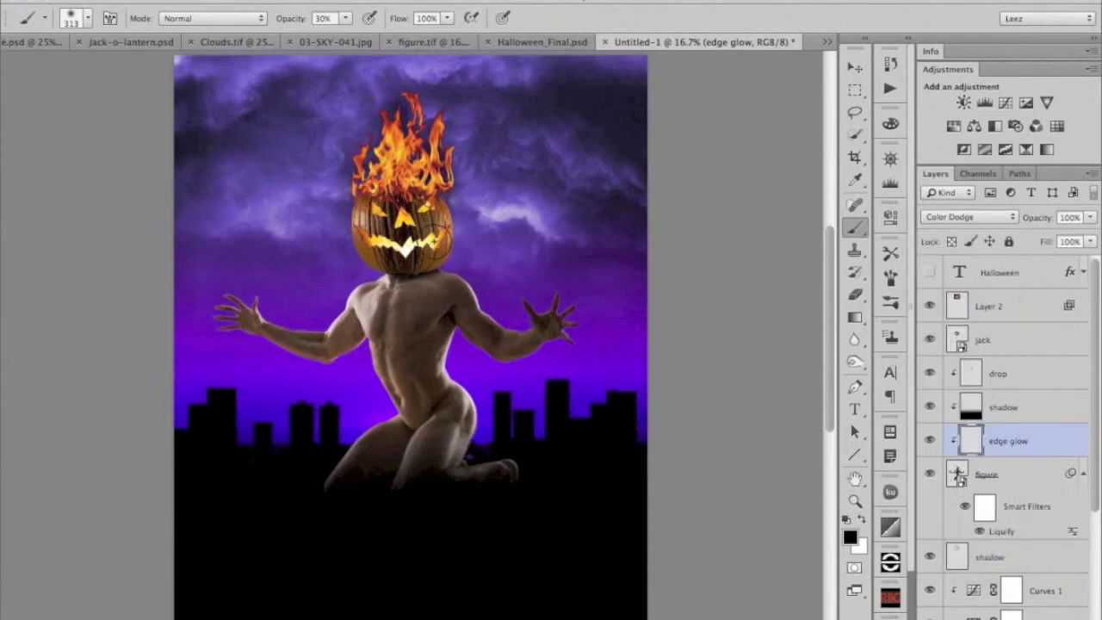
# Step: Sample an orange tone from the pumpkin head as the foreground color
pyautogui.moveTo(439, 237)
pyautogui.mouseDown()
pyautogui.moveTo(386, 221)
pyautogui.moveTo(417, 221)
pyautogui.moveTo(412, 211)
pyautogui.moveTo(453, 252)
pyautogui.mouseUp()
pyautogui.keyDown('alt'); pyautogui.click(379, 232); pyautogui.keyUp('alt')
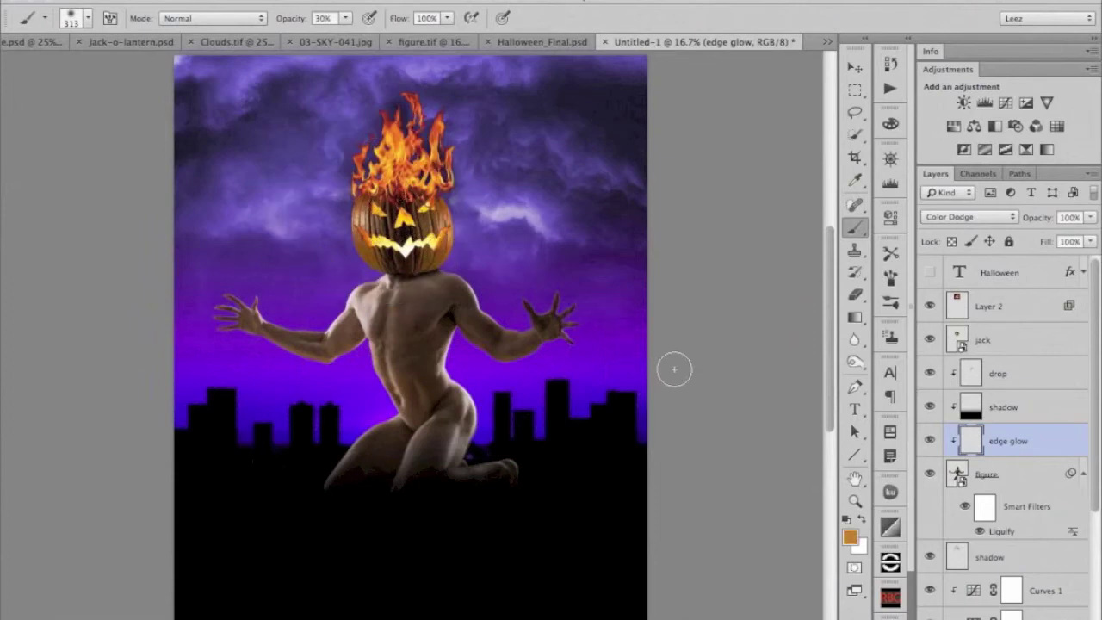
pyautogui.click(483, 358)
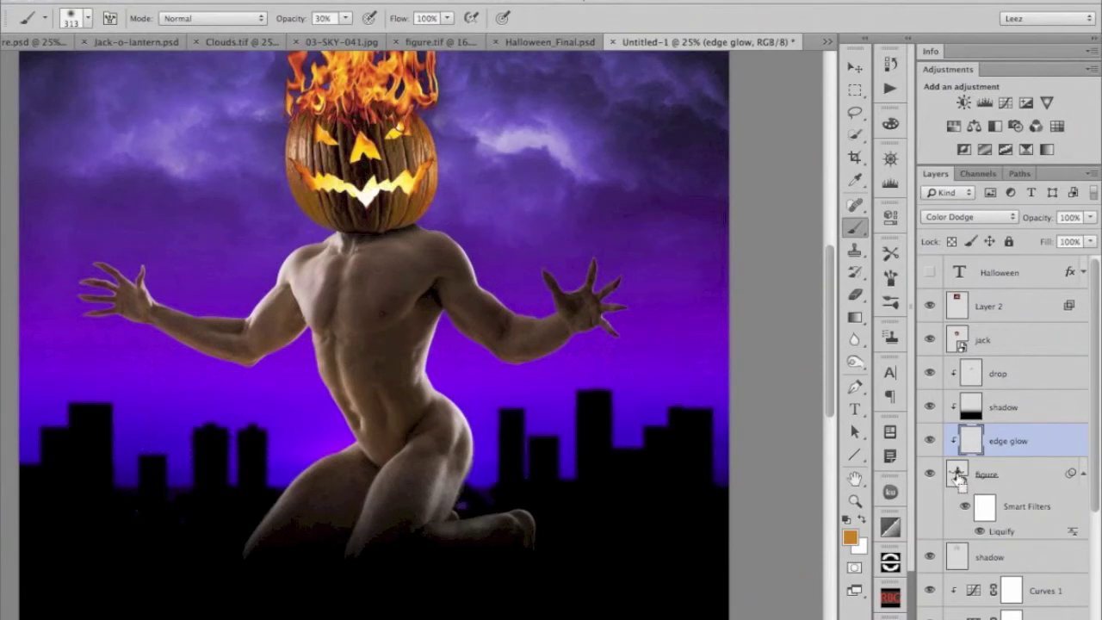
# Step: Load the figure layer's outline as a selection and convert it into a work path
pyautogui.keyDown('ctrl'); pyautogui.click(957, 476); pyautogui.keyUp('ctrl')
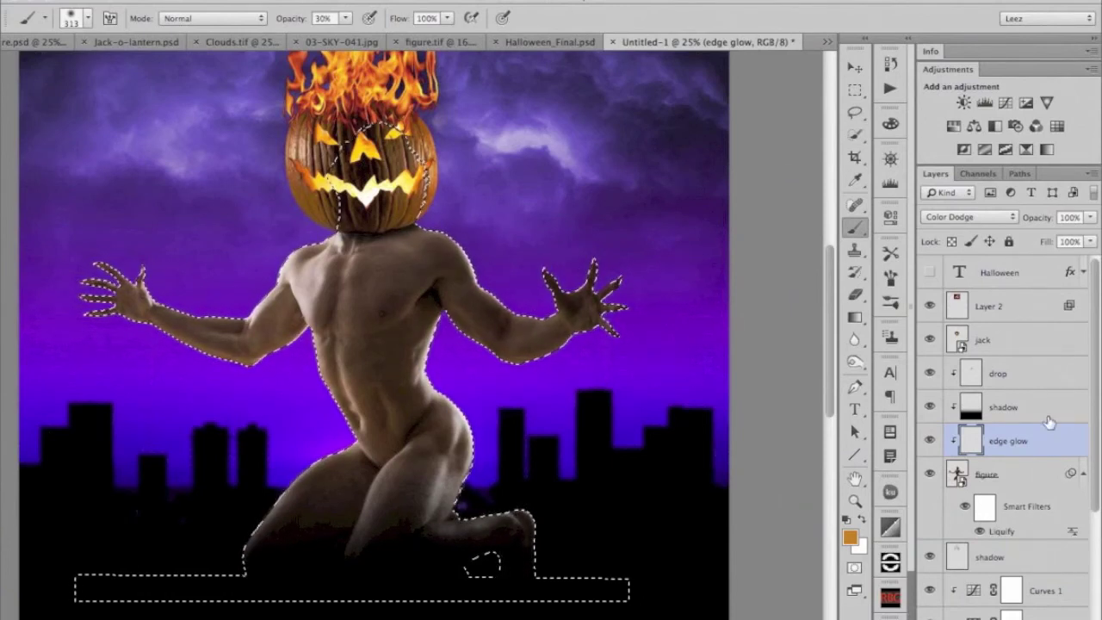
pyautogui.click(1025, 174)
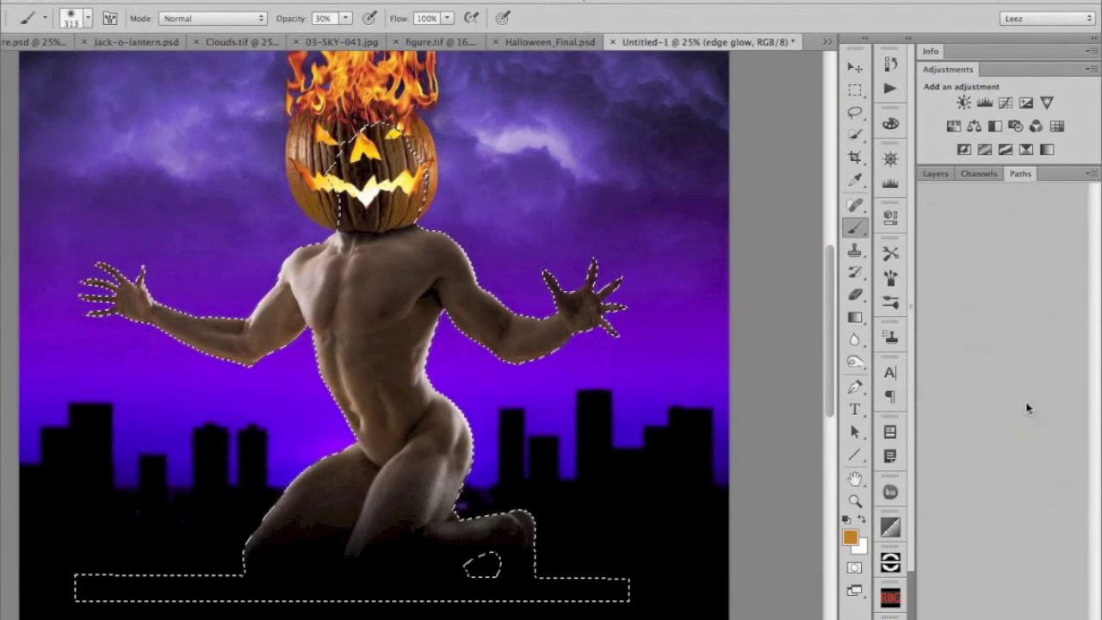
pyautogui.click(1093, 174)
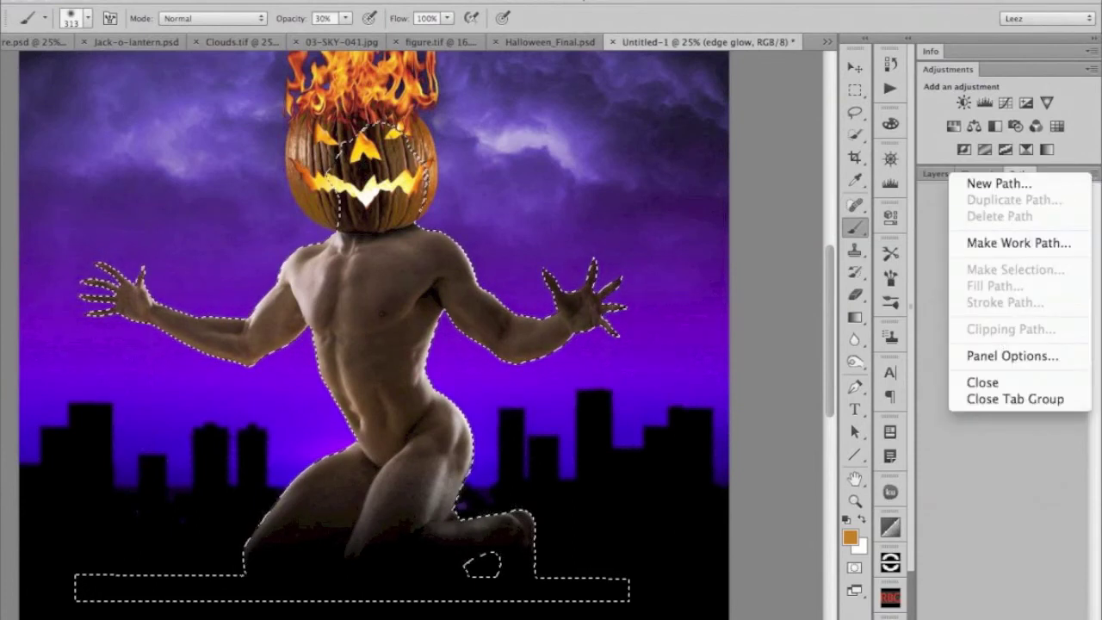
pyautogui.click(1001, 553)
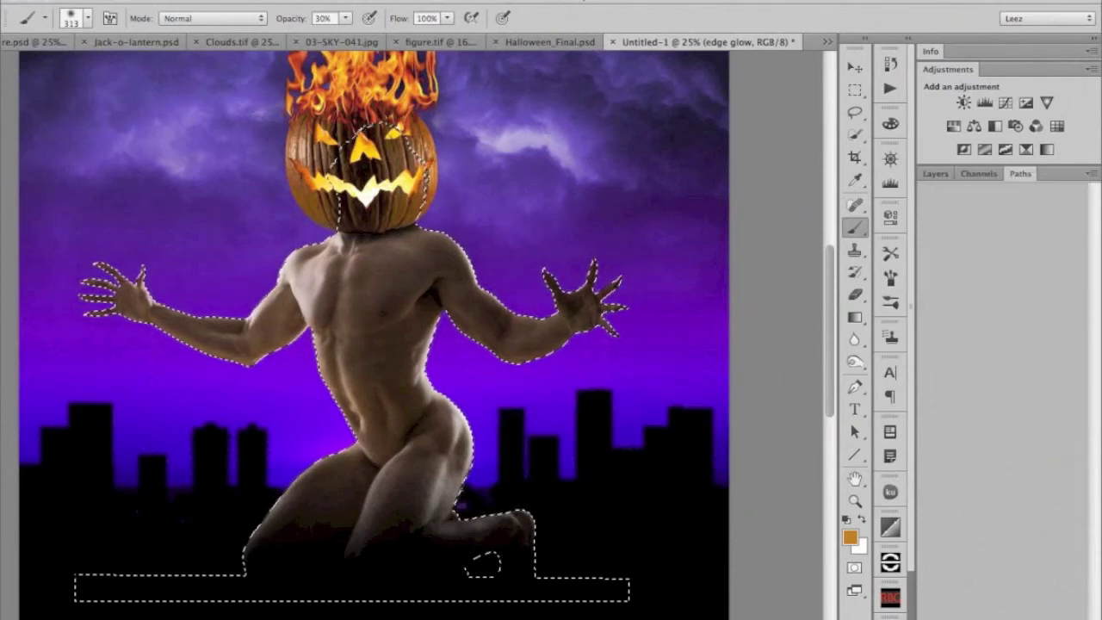
pyautogui.click(923, 617)
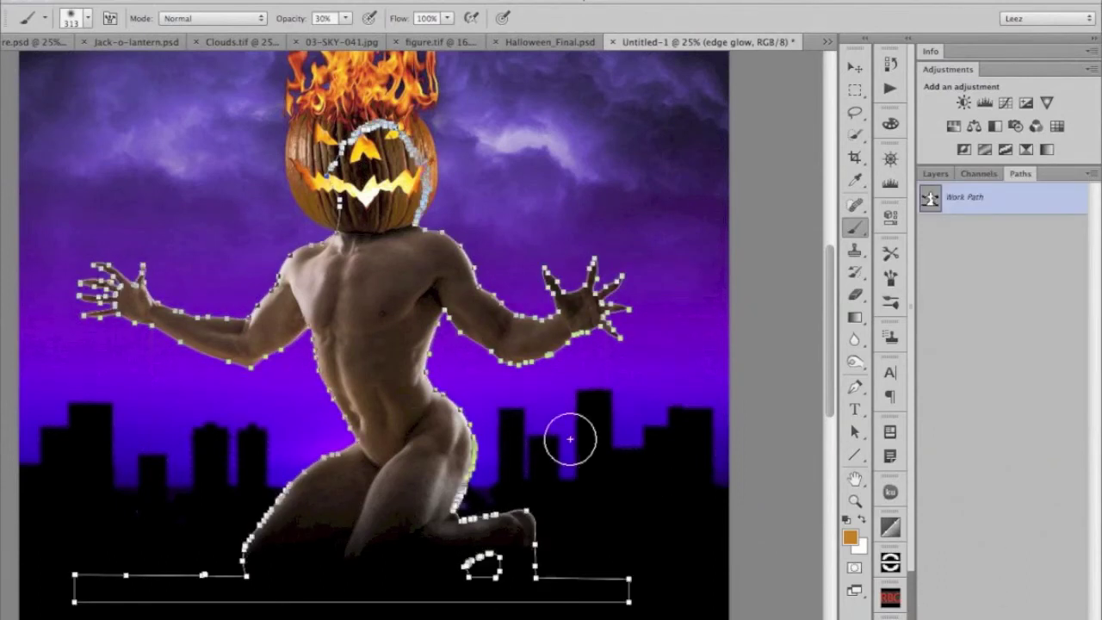
# Step: Stroke the figure's work path on the edge glow layer with the orange brush at 30% opacity, reducing its size to 125 px and 60 px
pyautogui.click(1004, 260)
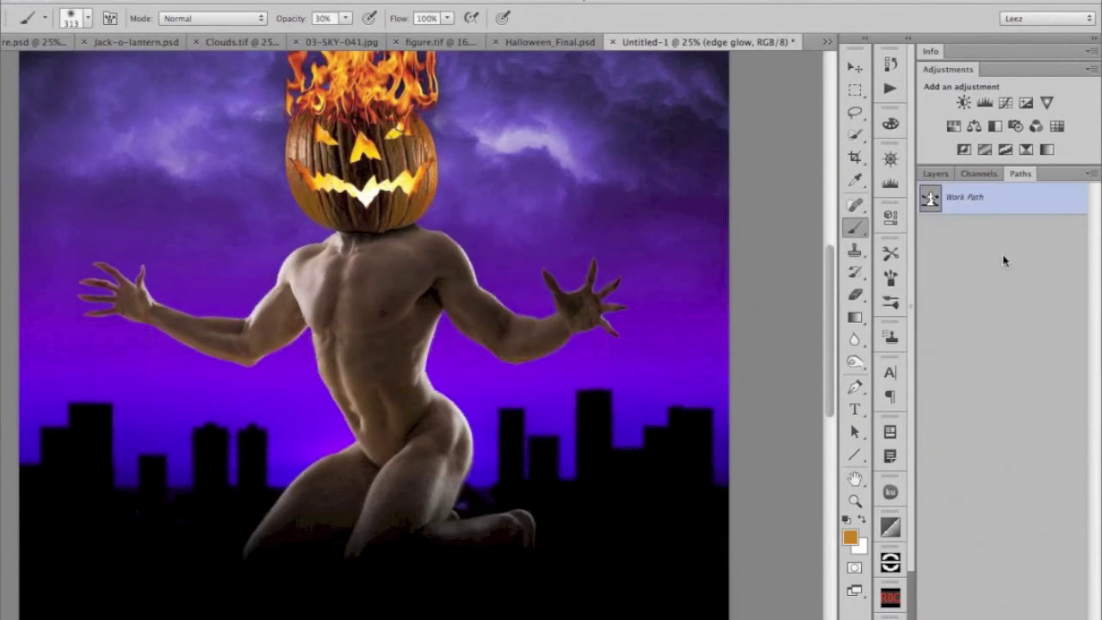
pyautogui.click(932, 200)
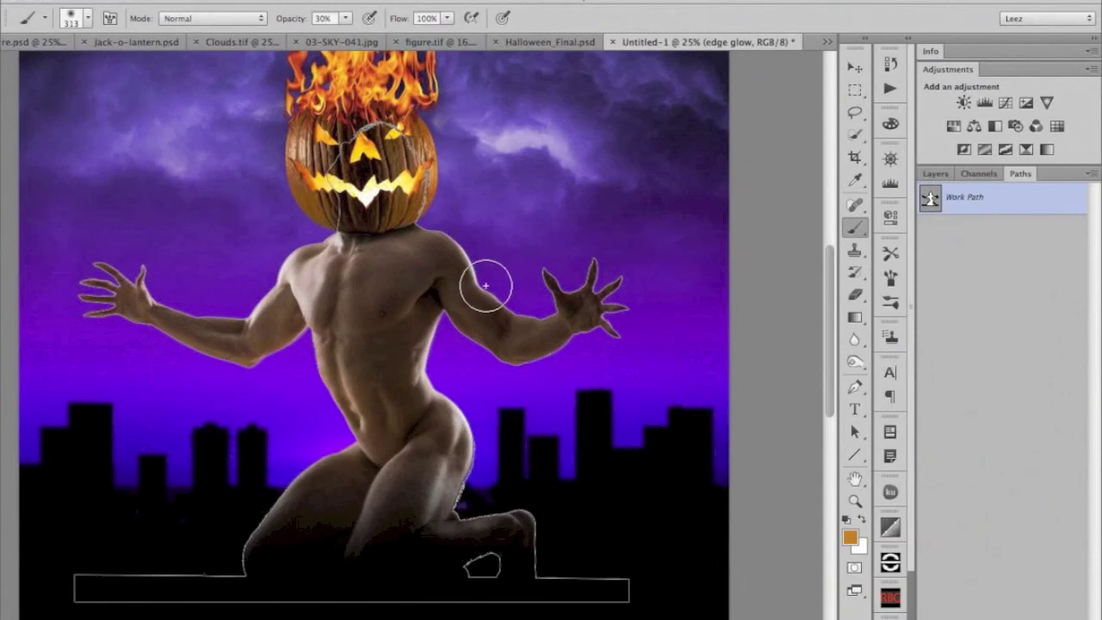
pyautogui.press('[')
pyautogui.press('[')
pyautogui.press('[')
pyautogui.press('[')
pyautogui.press('[')
pyautogui.press('[')
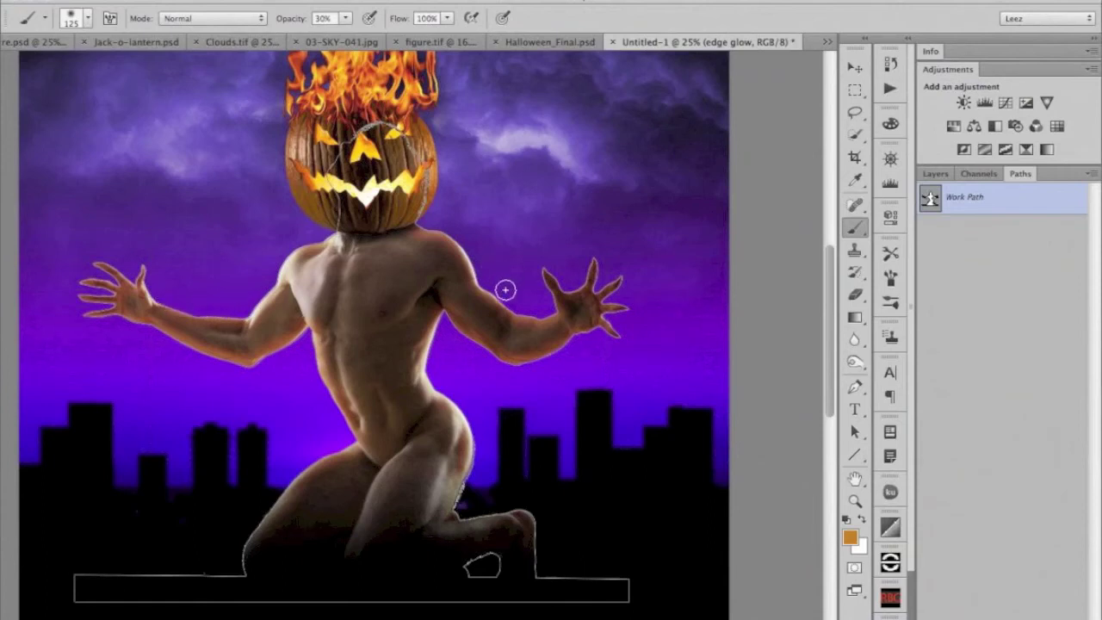
pyautogui.press('[')
pyautogui.press('[')
pyautogui.press('[')
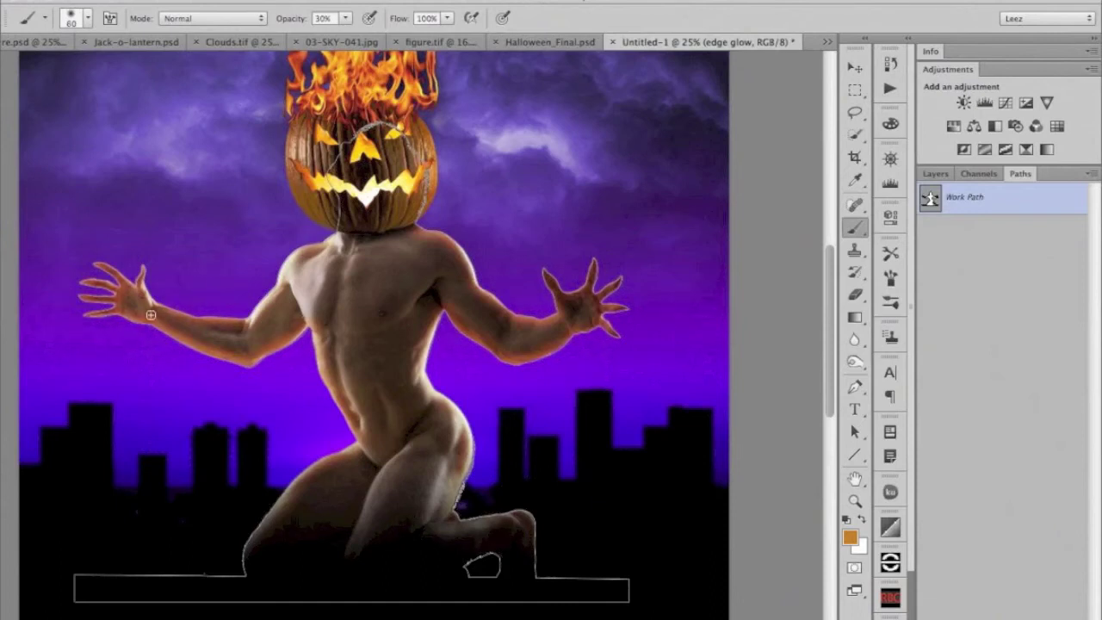
pyautogui.click(987, 260)
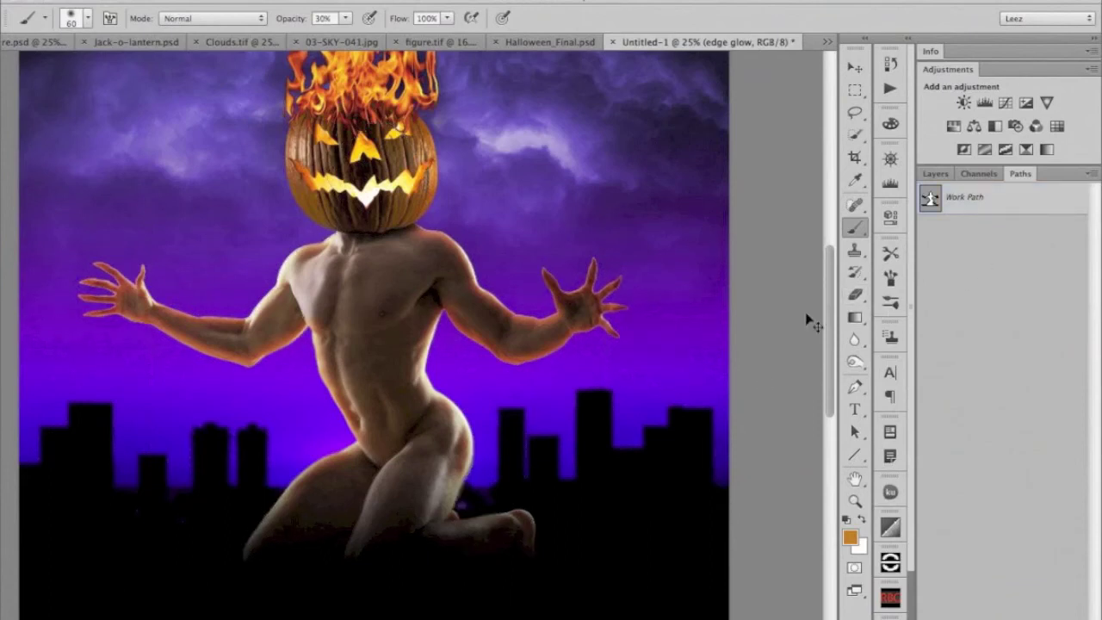
# Step: Make the Halloween text layer visible in the full poster
pyautogui.press('super+minus')
pyautogui.press('super+minus')
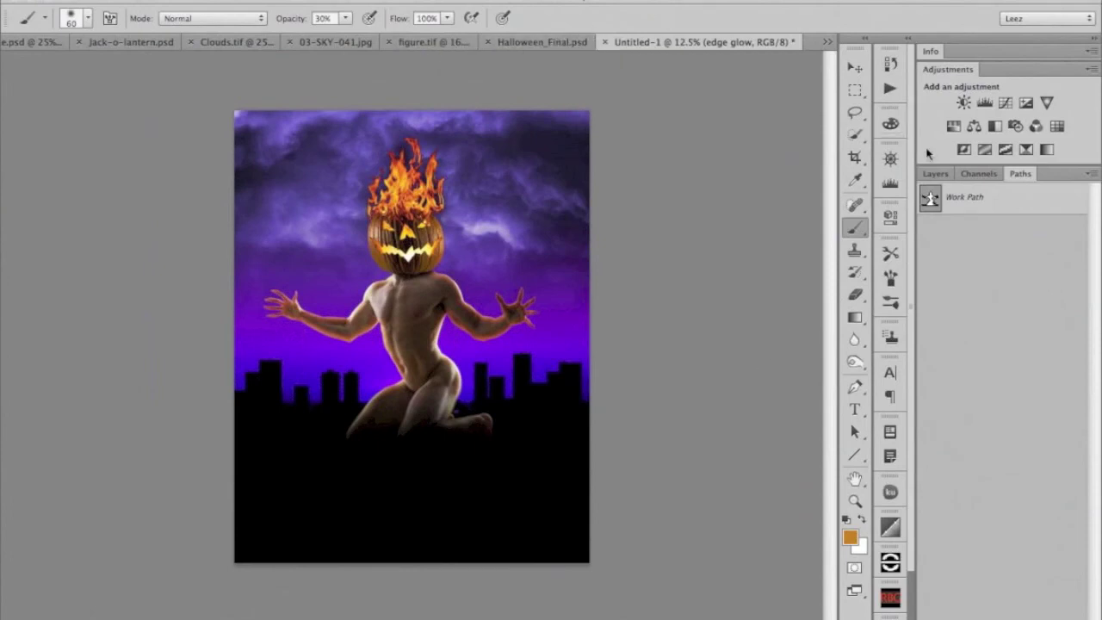
pyautogui.click(935, 174)
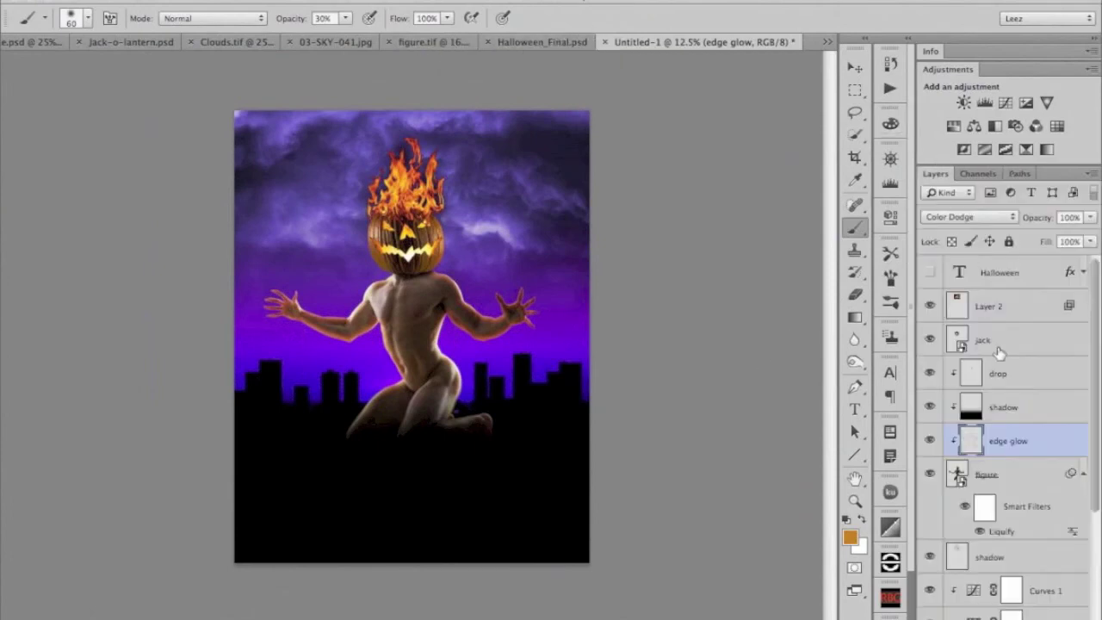
pyautogui.click(929, 273)
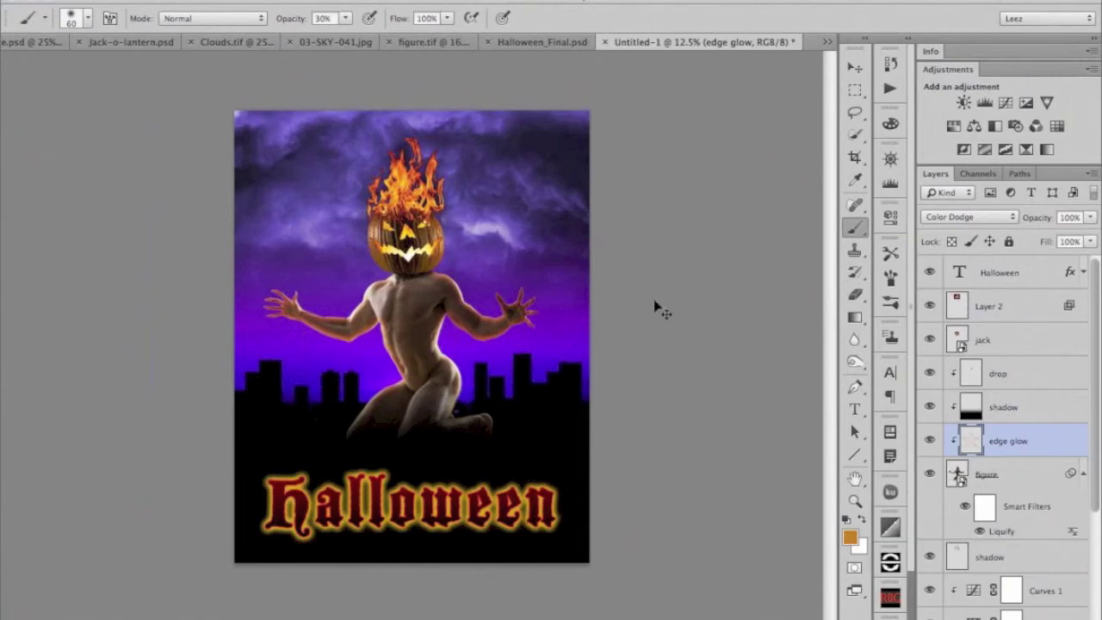
pyautogui.hotkey('ctrl', '+')
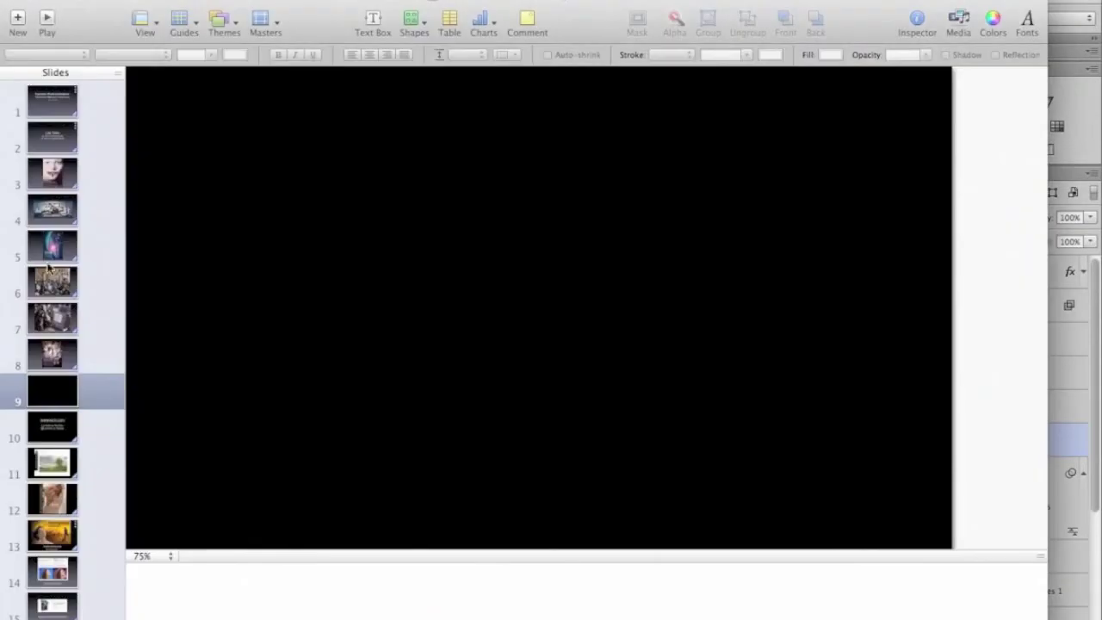
# Step: Play the Keynote presentation from the blank slide 9, and exit the slideshow
pyautogui.click(47, 19)
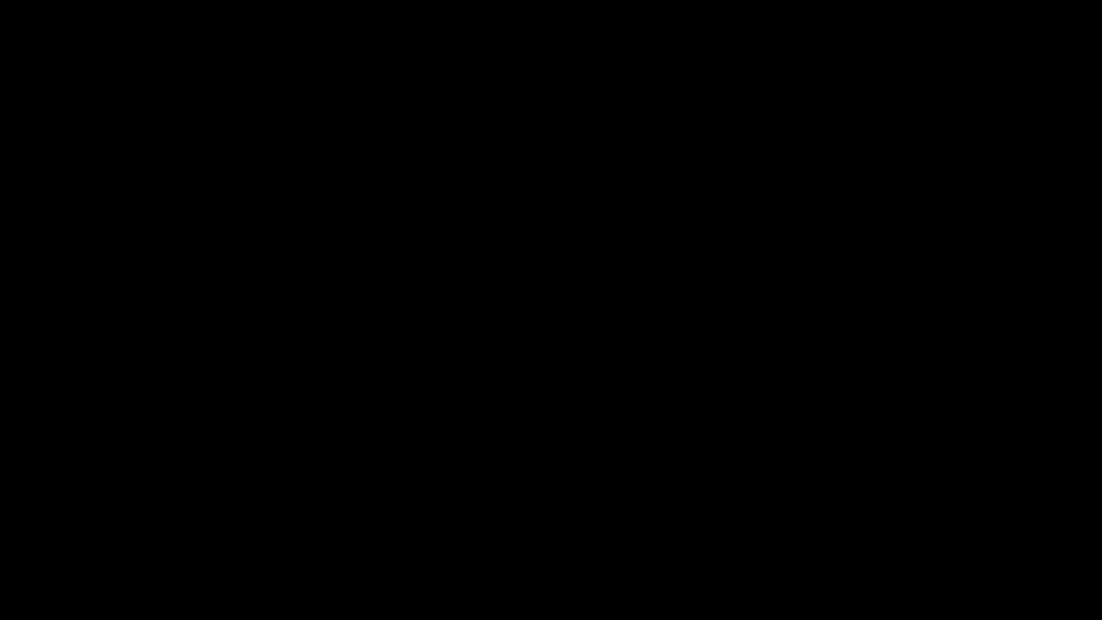
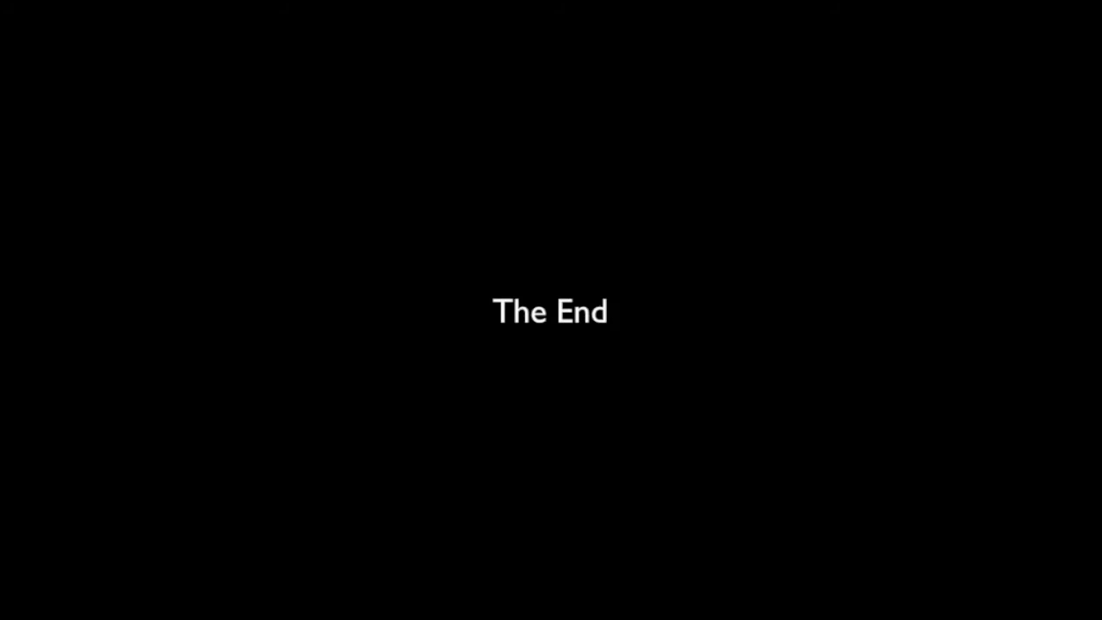
pyautogui.press('Escape')
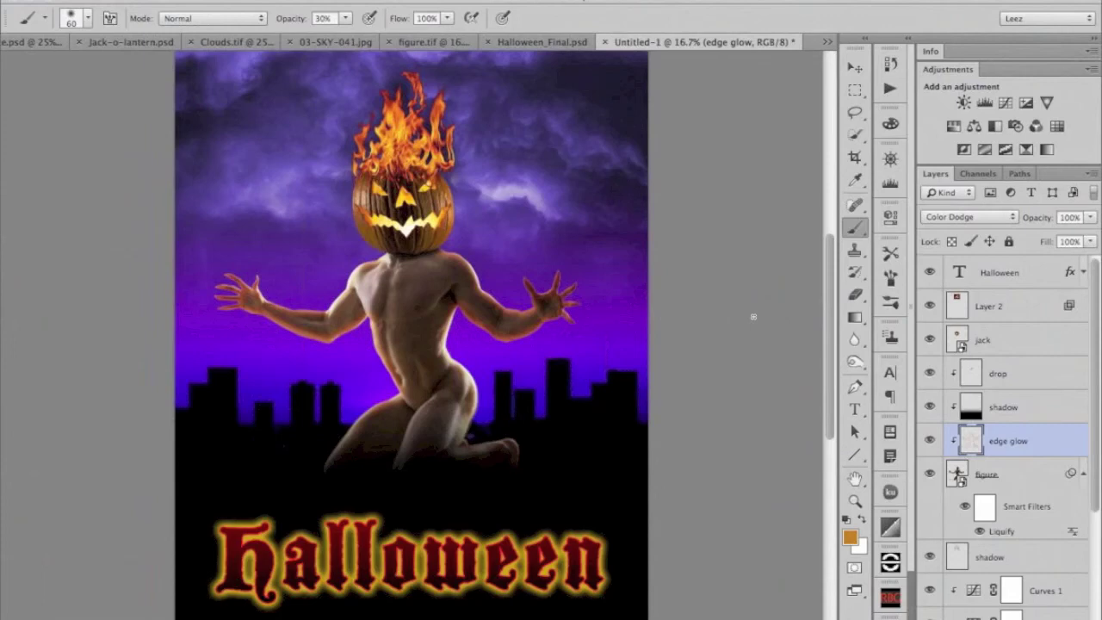
# Step: View the Halloween poster in full screen mode, and return to the standard screen mode
pyautogui.press('f')
pyautogui.press('f')
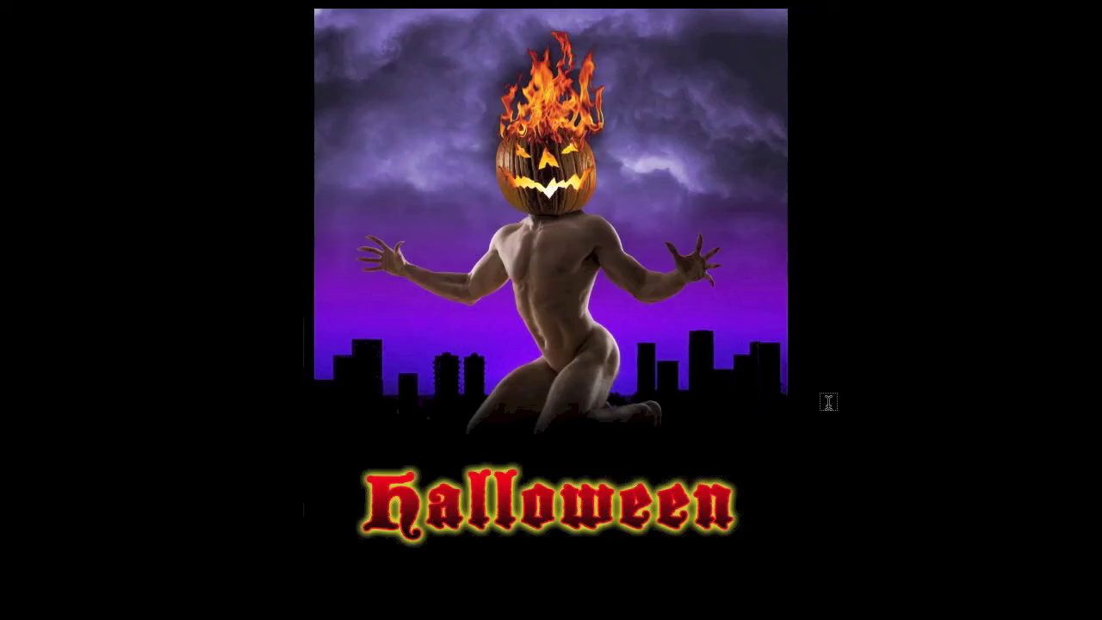
pyautogui.press('f')
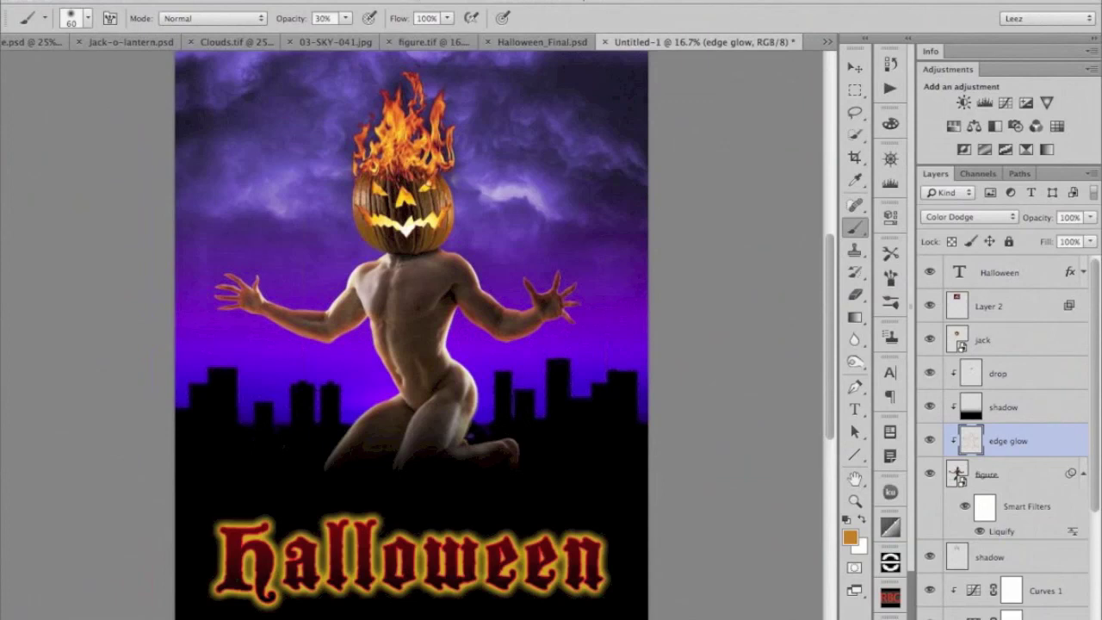
# Step: Reopen the figure's Liquify smart filter and push the lowest fingertip of the left-side hand into a curved claw with a size 45 brush
pyautogui.click(409, 2)
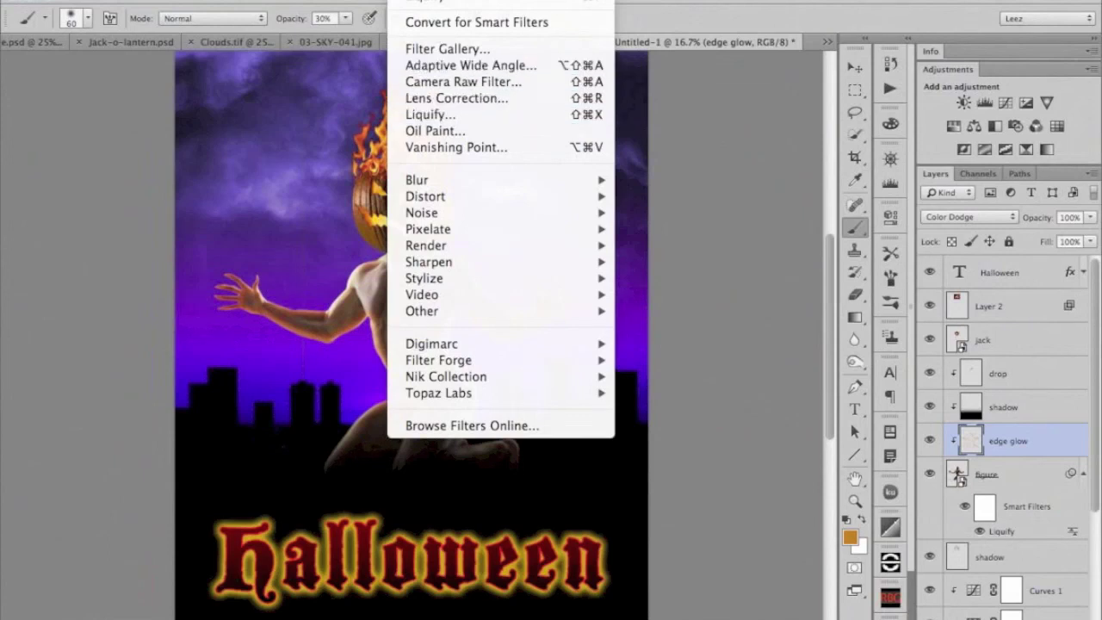
pyautogui.press('Escape')
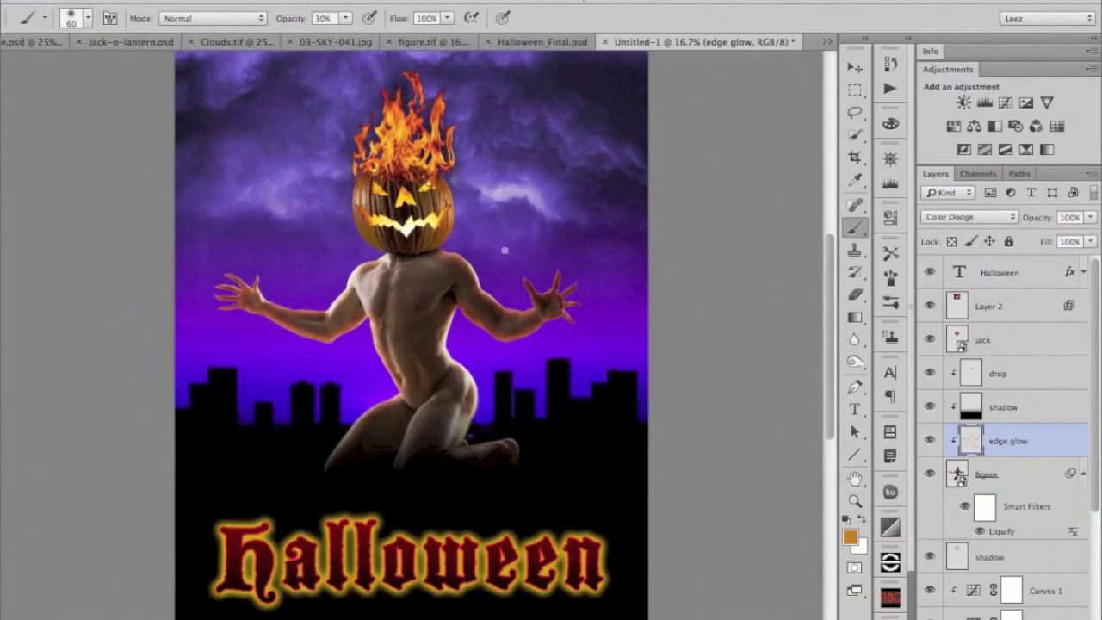
pyautogui.doubleClick(999, 531)
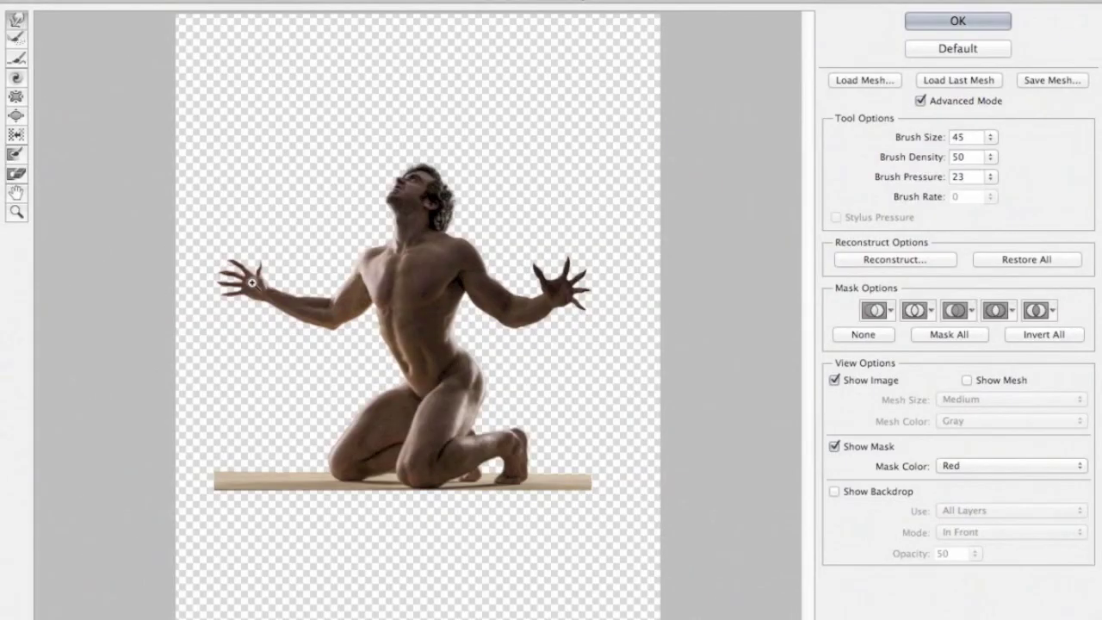
pyautogui.scroll(1, 249, 284)
pyautogui.scroll(3, 171, 338)
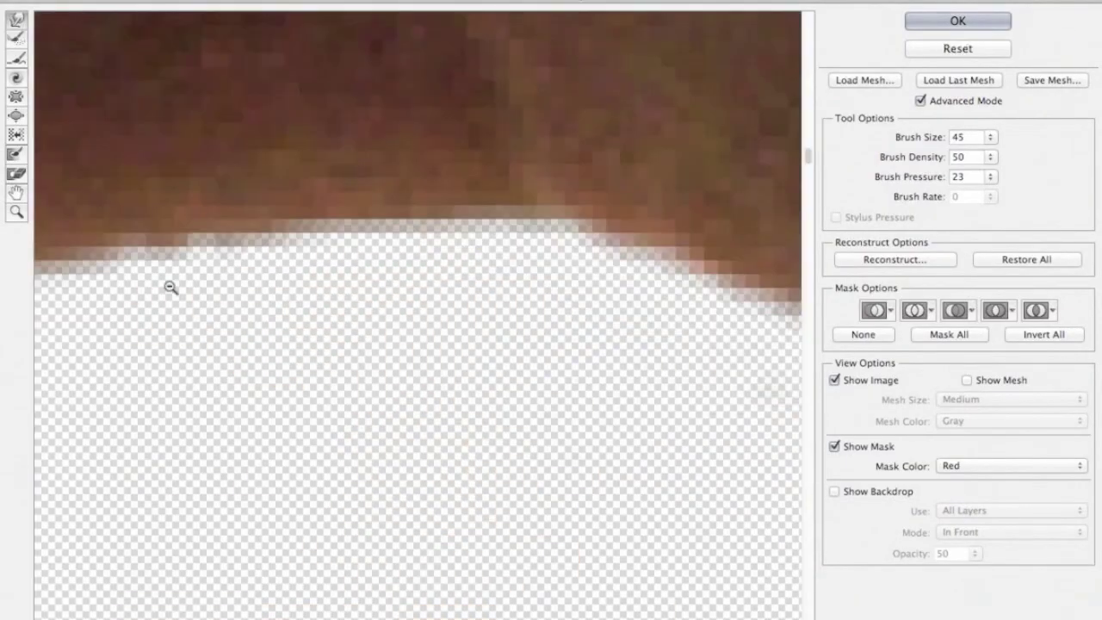
pyautogui.scroll(3, 168, 291)
pyautogui.scroll(-5, 169, 285)
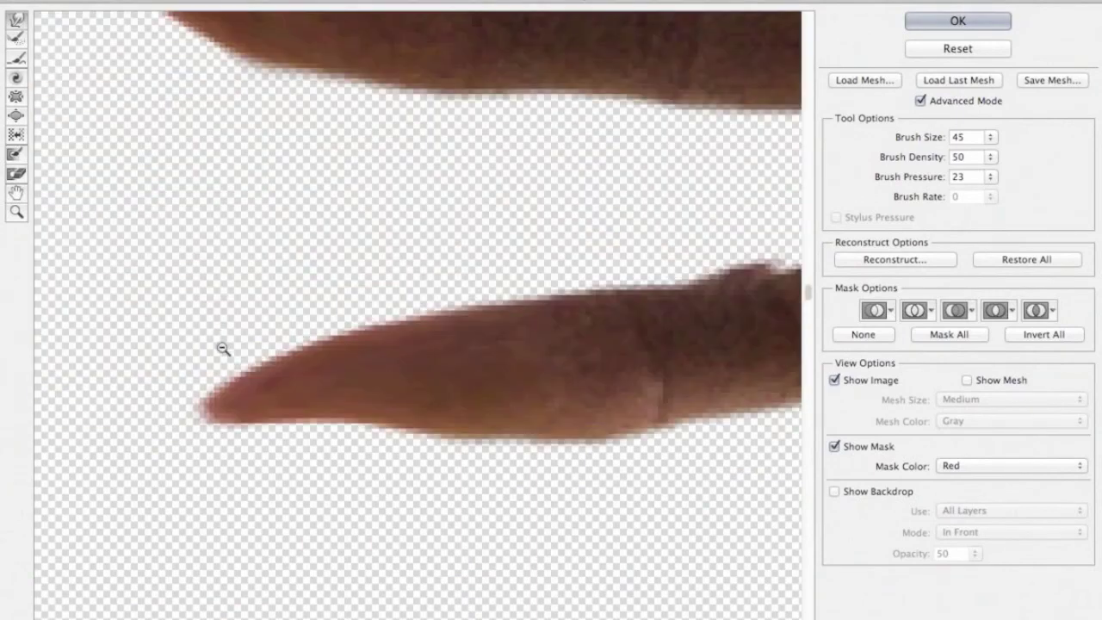
pyautogui.moveTo(436, 358); pyautogui.dragTo(394, 340)
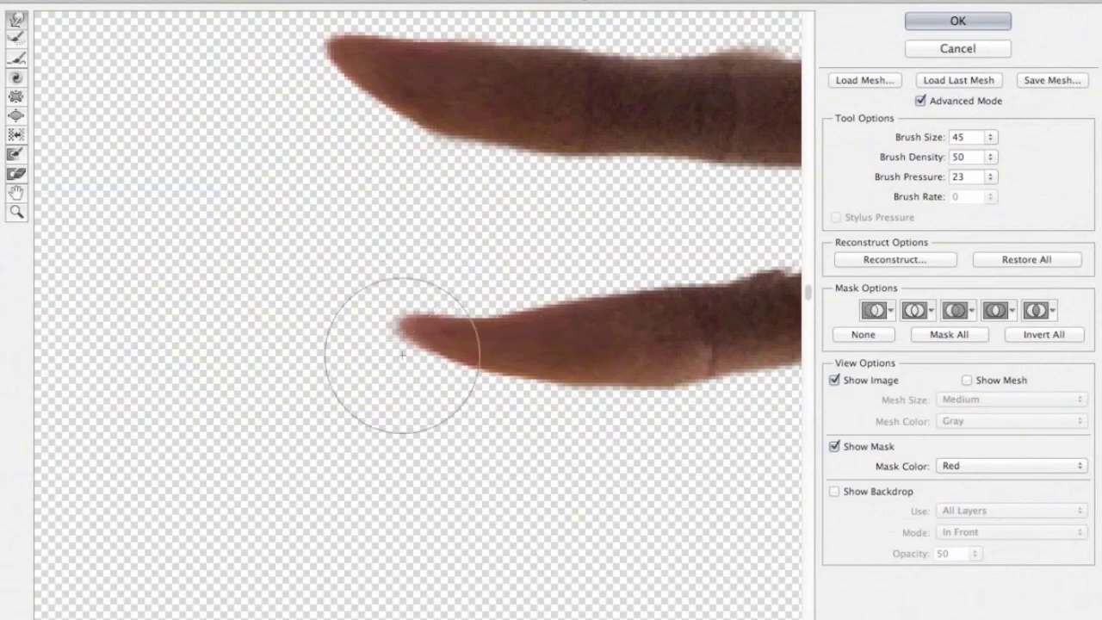
pyautogui.click(937, 27)
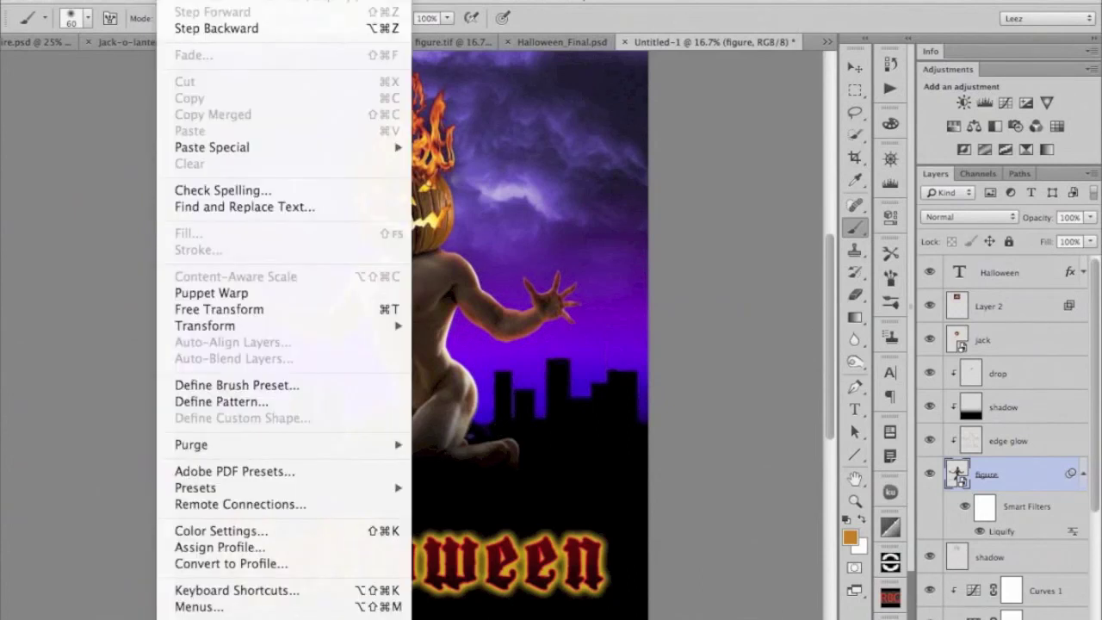
pyautogui.press('Left')
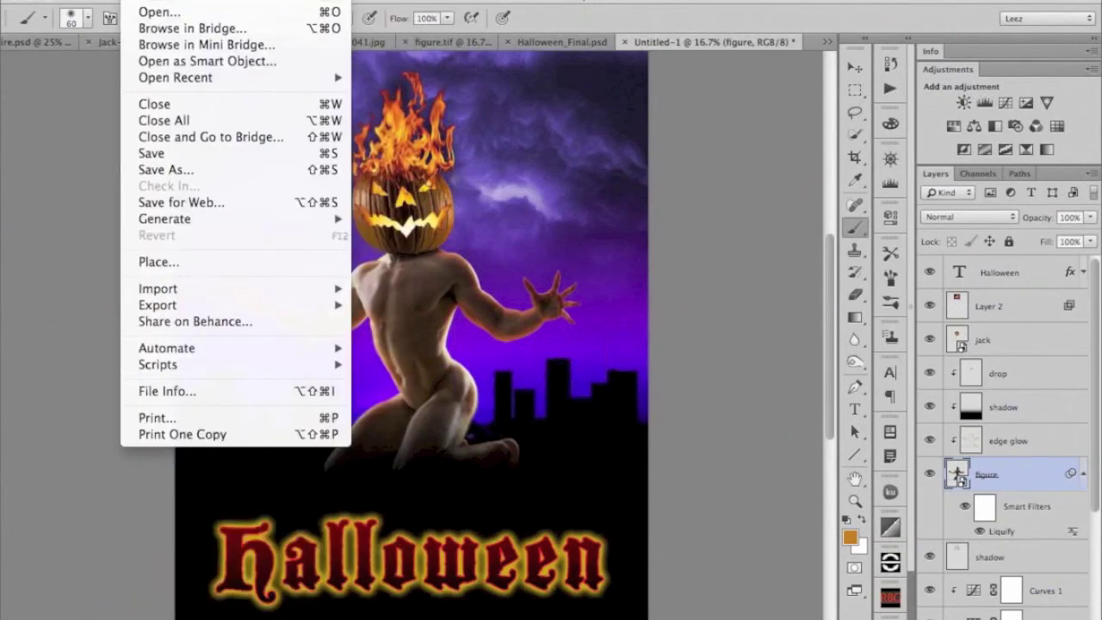
pyautogui.moveTo(161, 354)
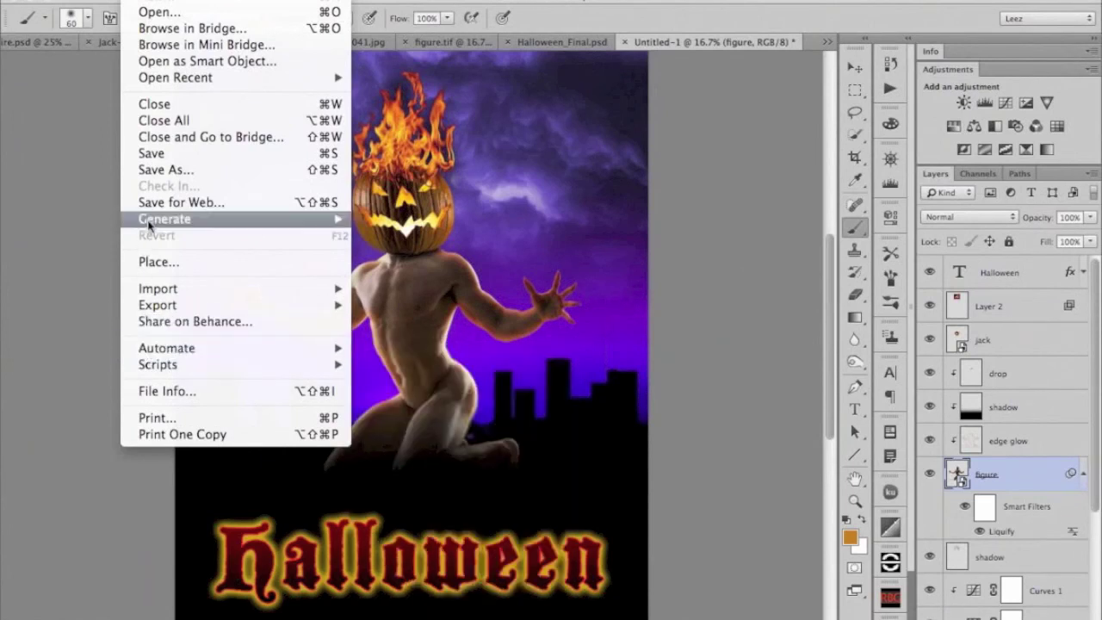
pyautogui.moveTo(149, 226)
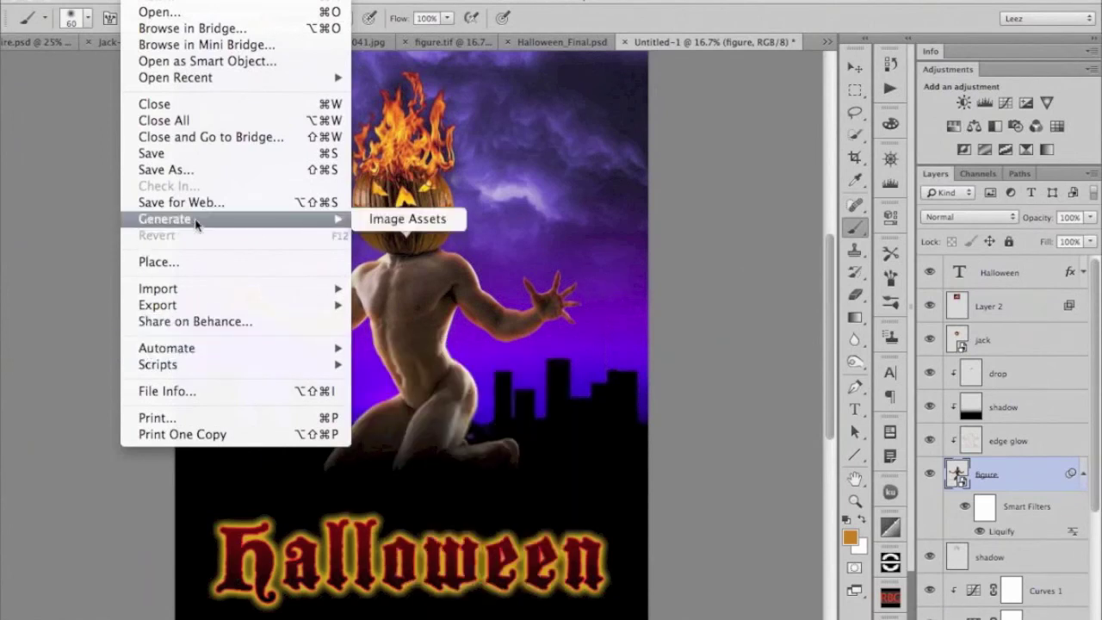
pyautogui.click(676, 281)
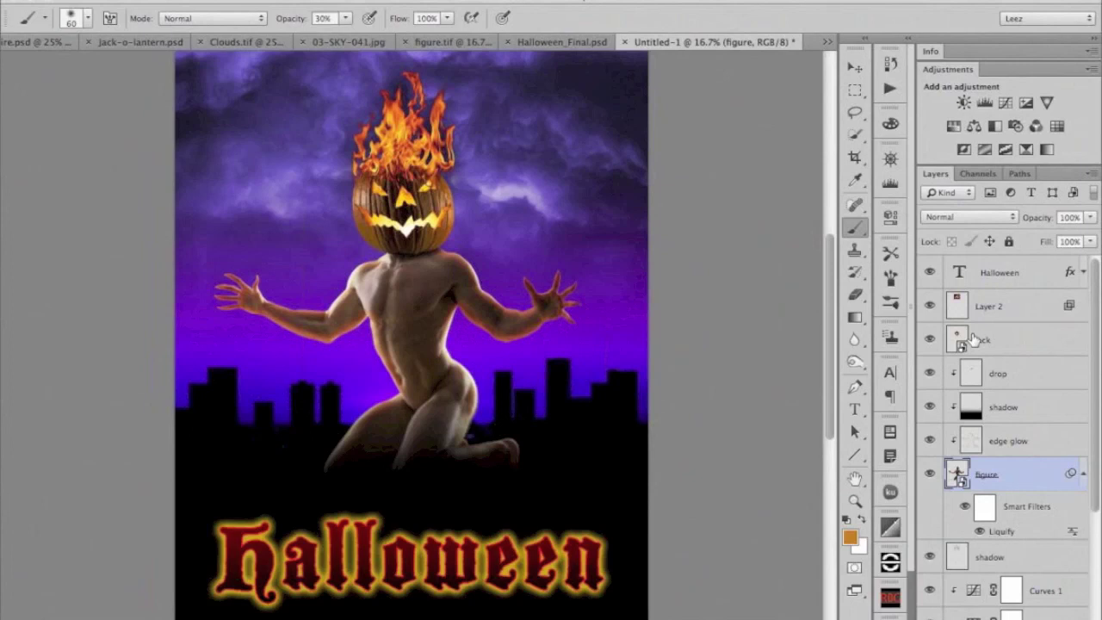
pyautogui.click(138, 2)
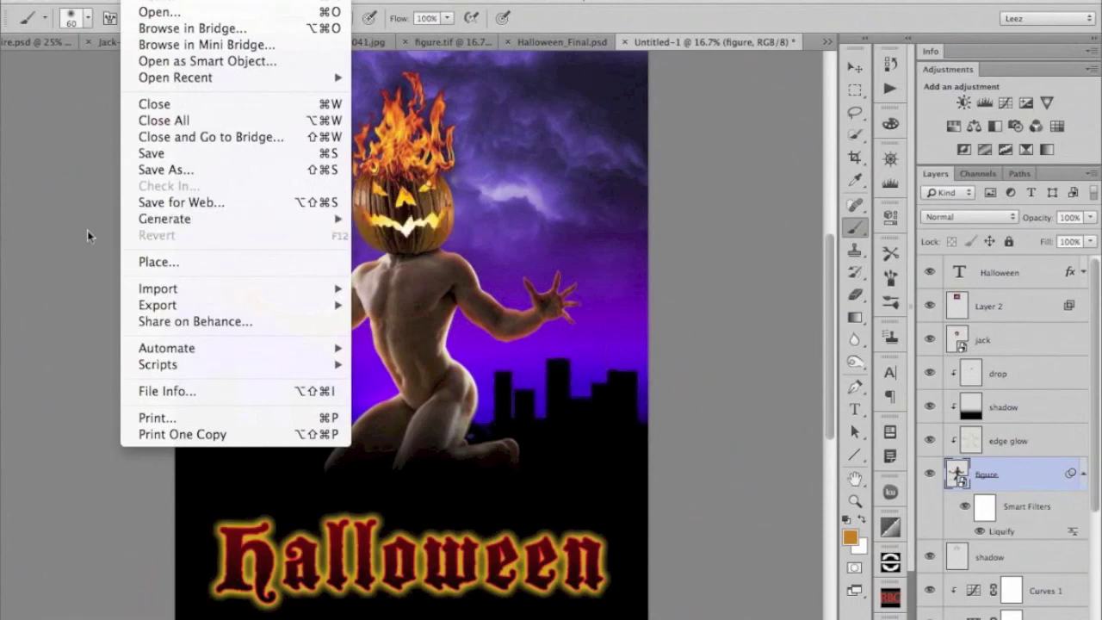
pyautogui.click(79, 203)
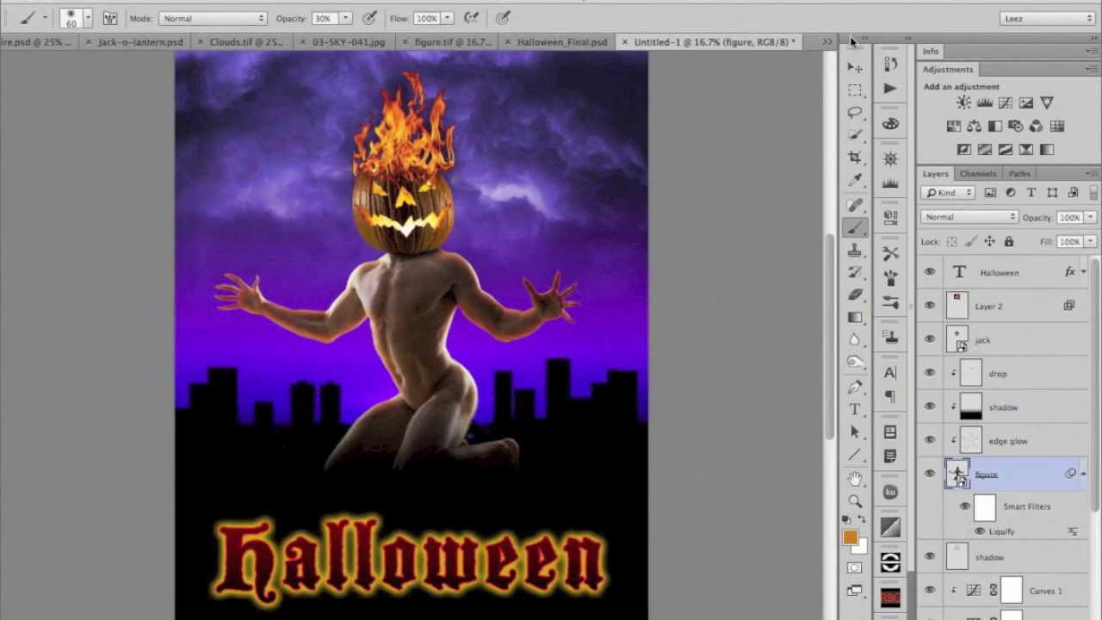
# Step: Undock the Tools panel and the adjoining panel group so they float over the document window
pyautogui.moveTo(851, 41); pyautogui.dragTo(820, 58)
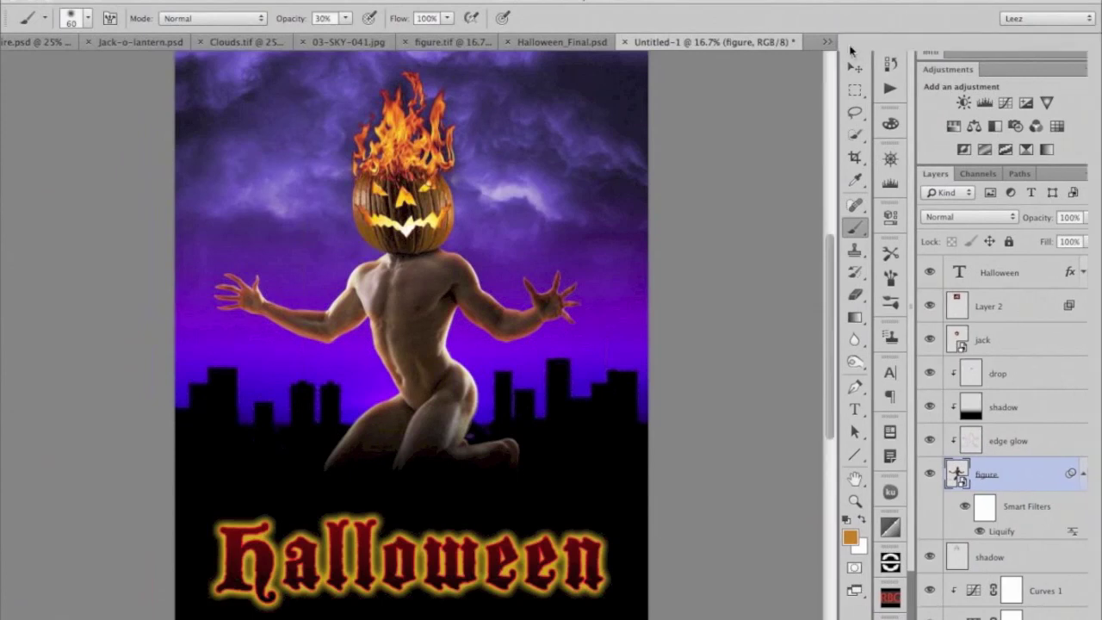
pyautogui.press('super+w')
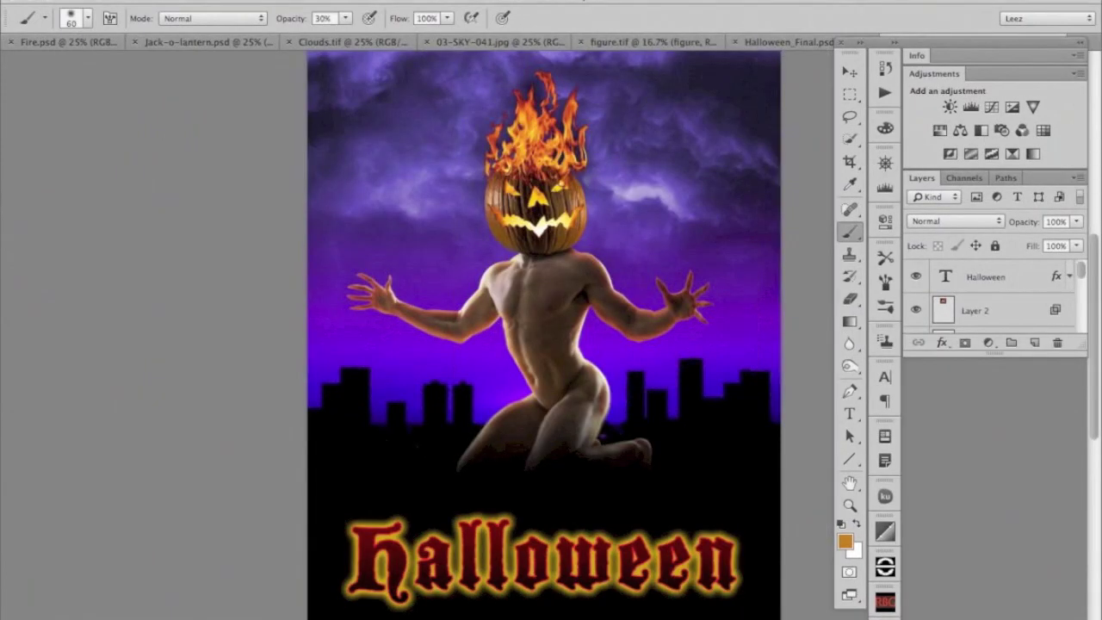
# Step: Switch to the Essentials workspace, and move the Tools panel to the opposite edge of the window and back beside the other panels
pyautogui.click(539, 0)
pyautogui.moveTo(546, 11)
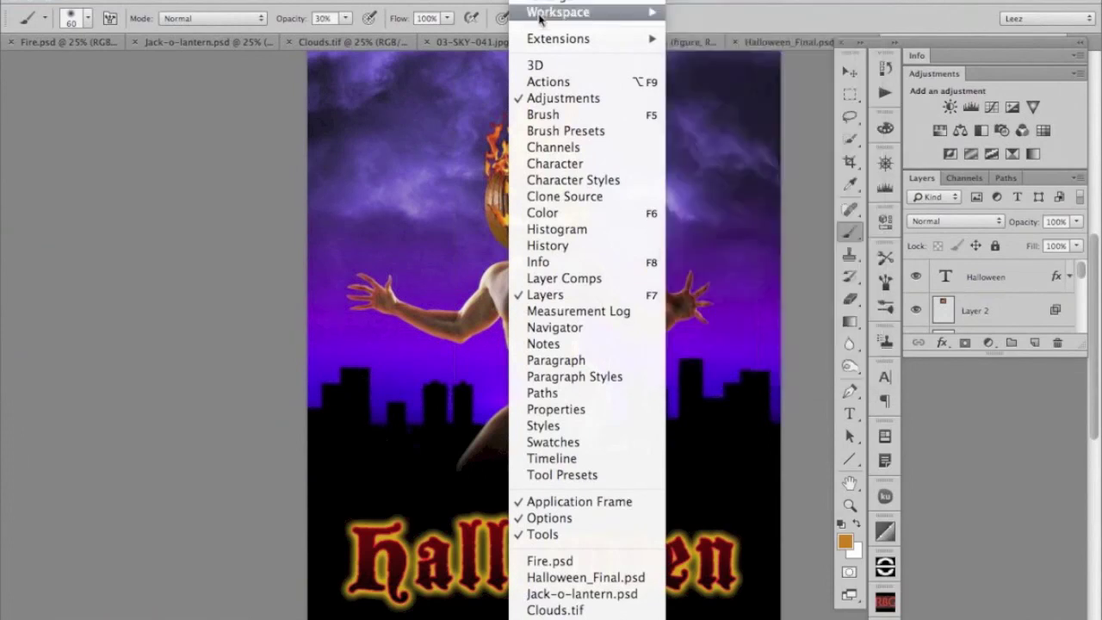
pyautogui.click(702, 38)
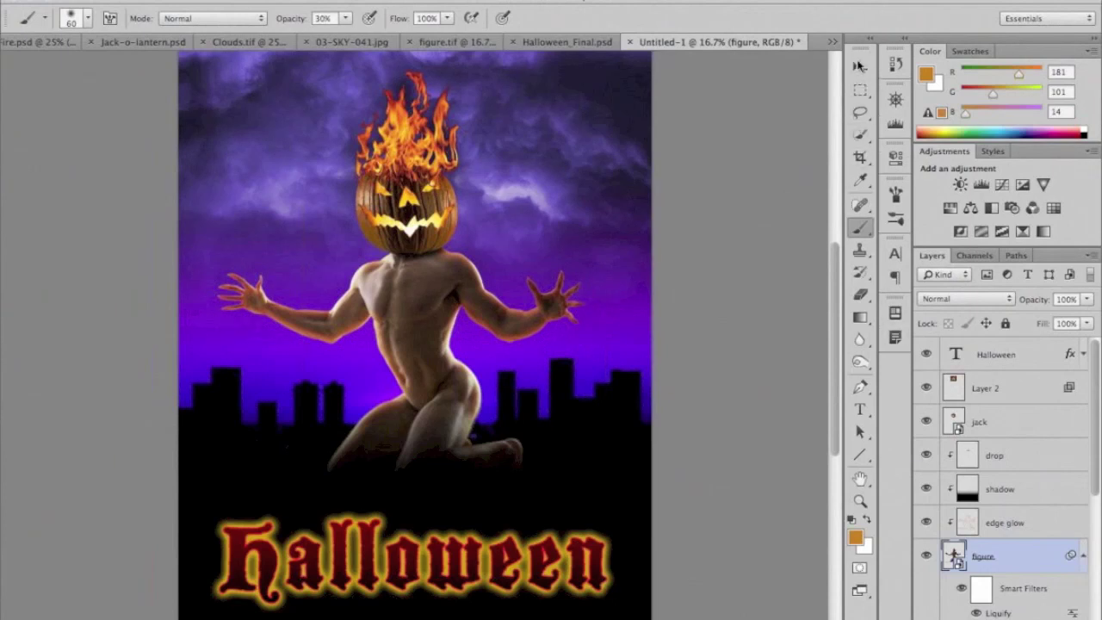
pyautogui.moveTo(860, 52); pyautogui.dragTo(16, 67)
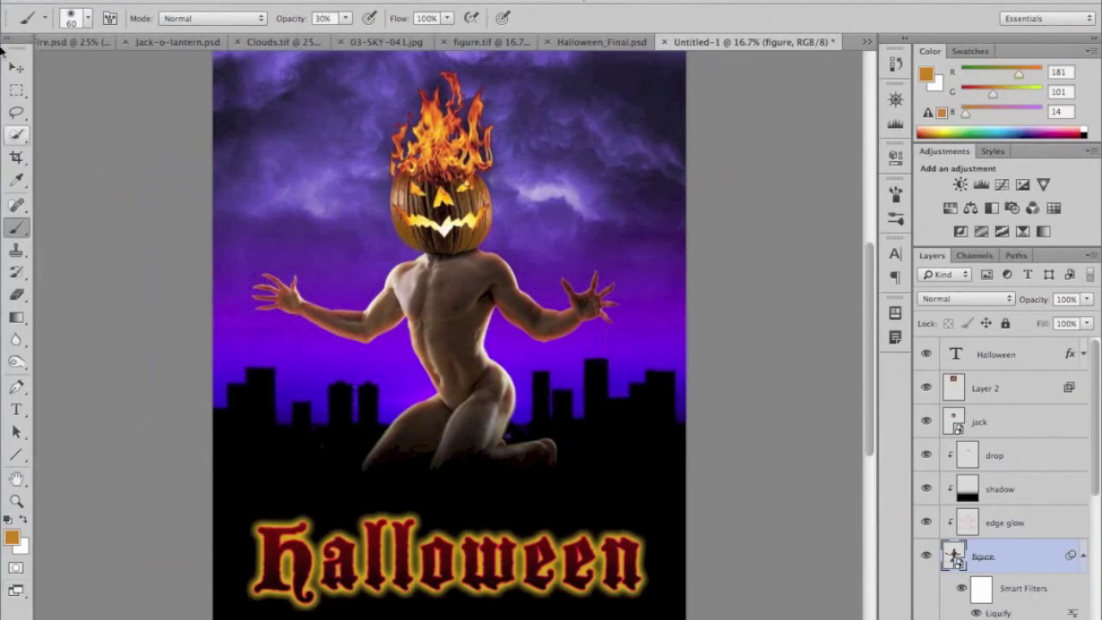
pyautogui.moveTo(18, 52); pyautogui.dragTo(862, 66)
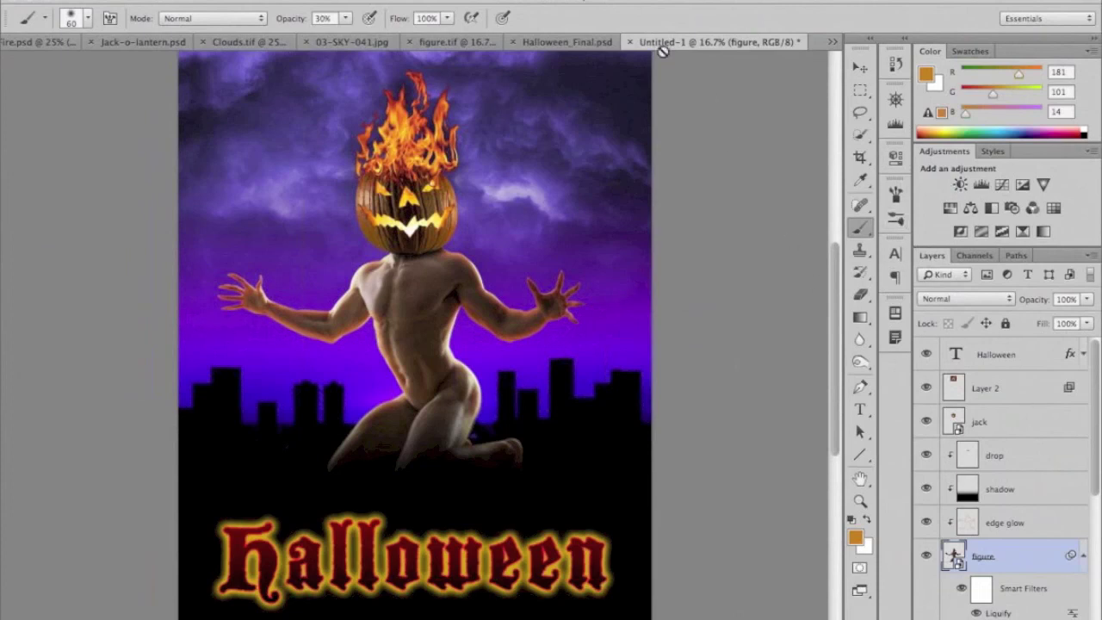
# Step: Show the Character, Paragraph and Notes panels one after another, collapsing each one after viewing it
pyautogui.click(539, 3)
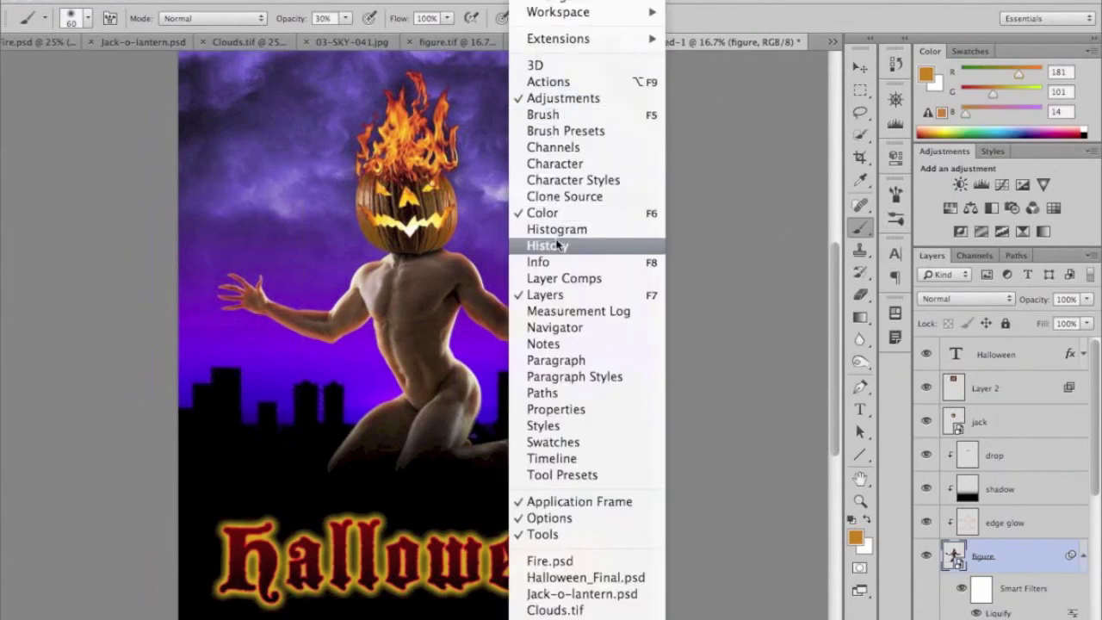
pyautogui.click(551, 162)
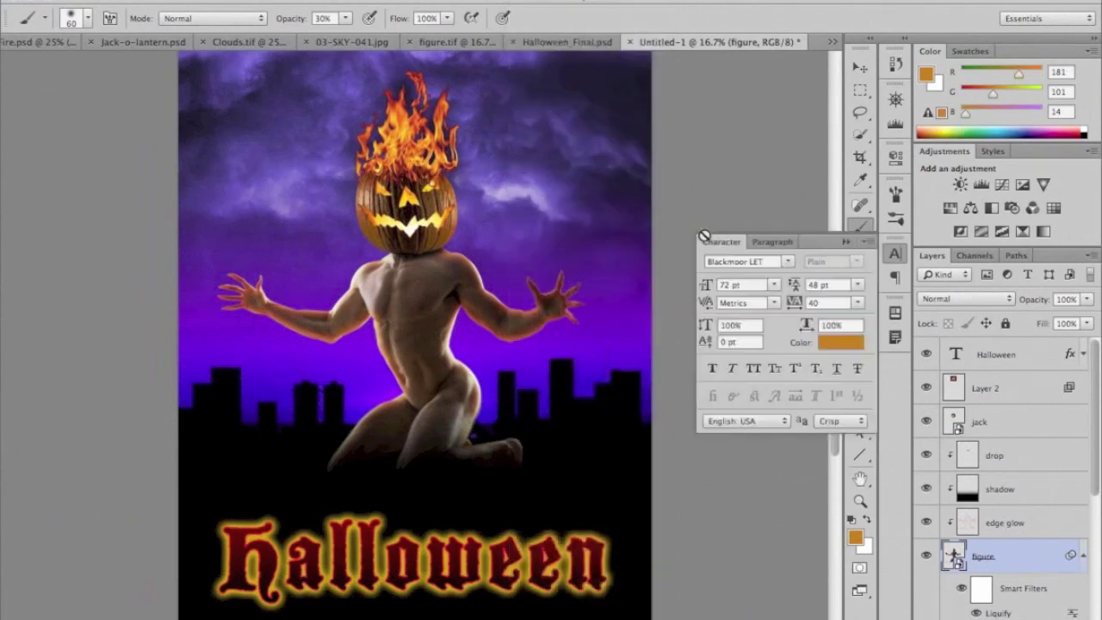
pyautogui.click(844, 241)
pyautogui.click(539, 2)
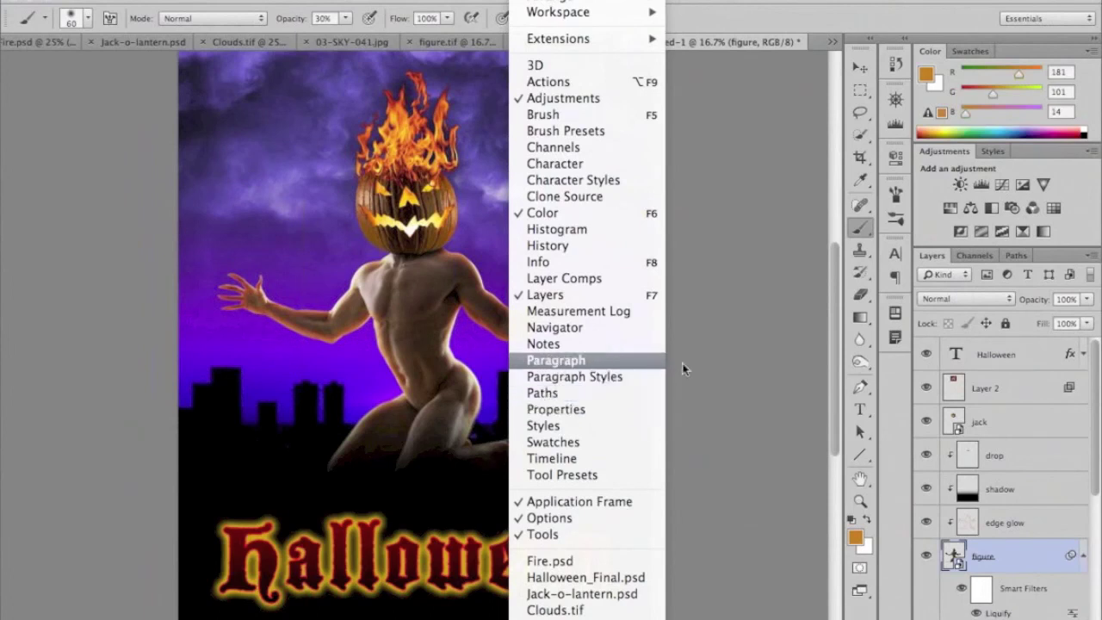
pyautogui.click(637, 360)
pyautogui.click(839, 245)
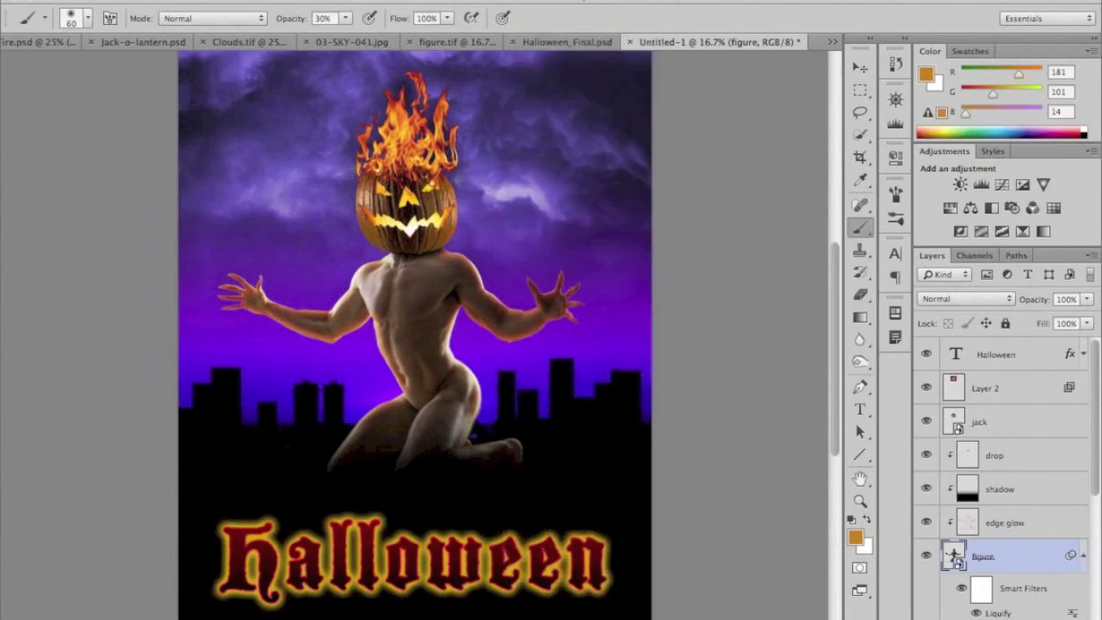
pyautogui.click(538, 2)
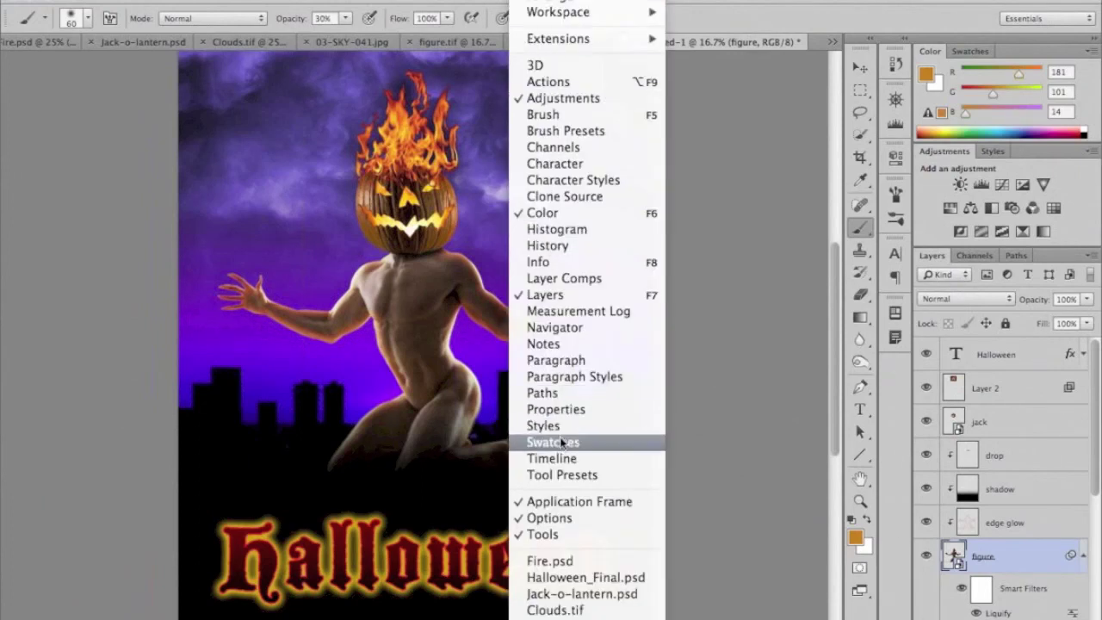
pyautogui.click(548, 344)
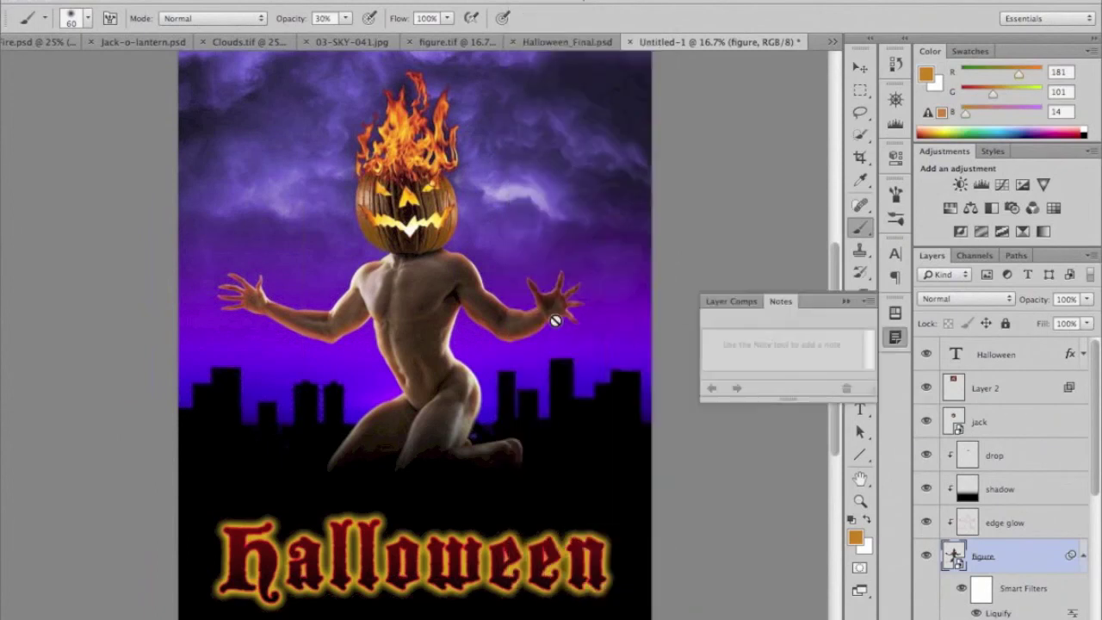
pyautogui.click(839, 304)
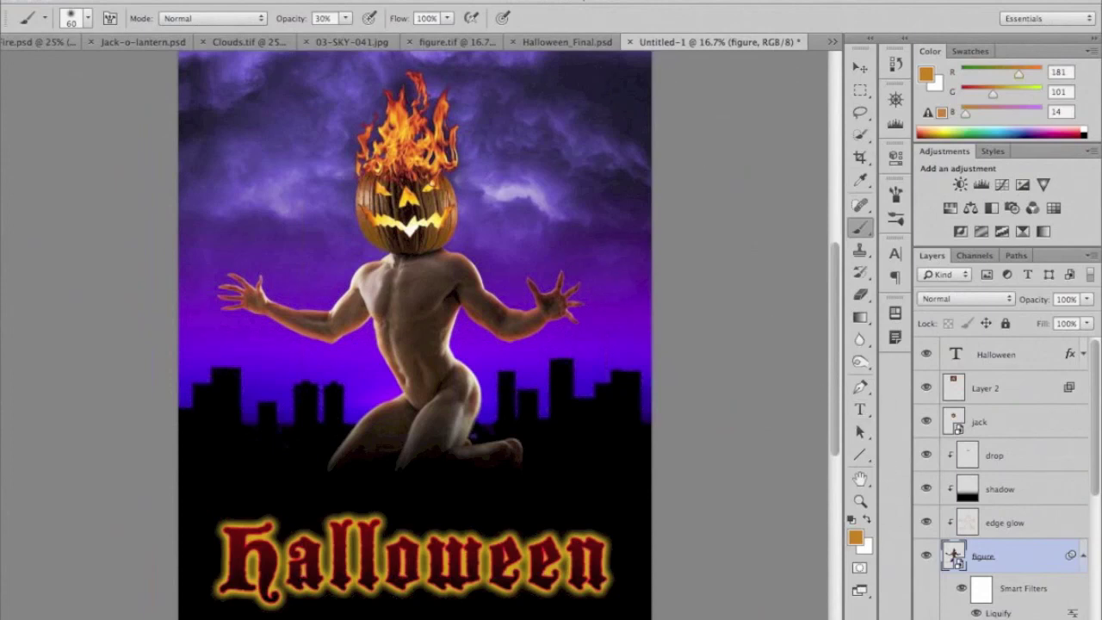
# Step: Switch from the Essentials workspace back to the saved custom workspace
pyautogui.click(529, 2)
pyautogui.moveTo(547, 13)
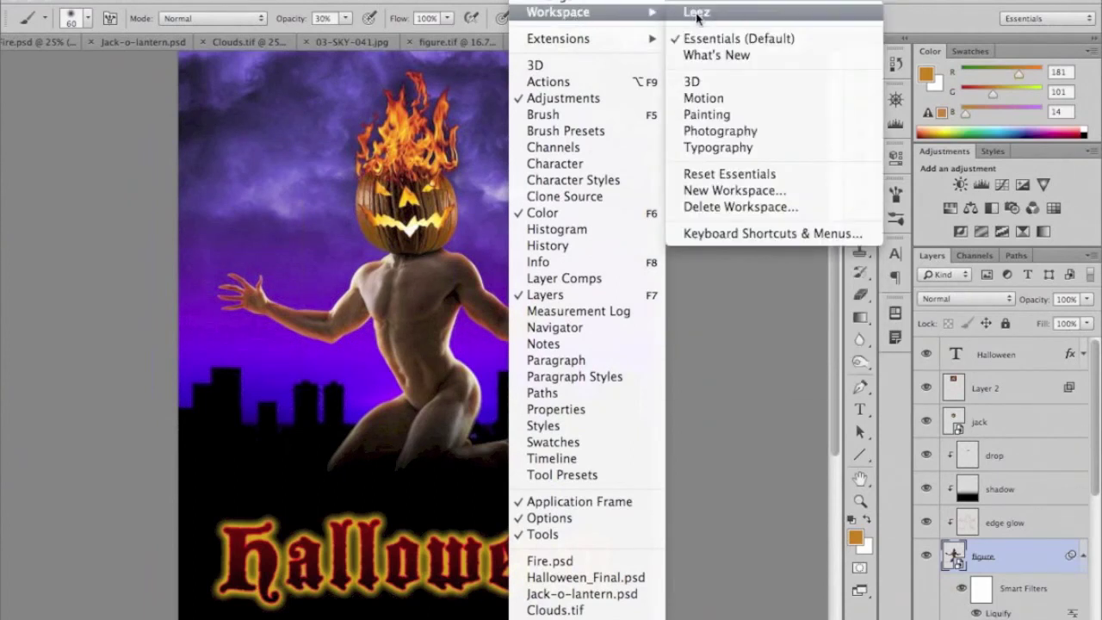
pyautogui.click(697, 15)
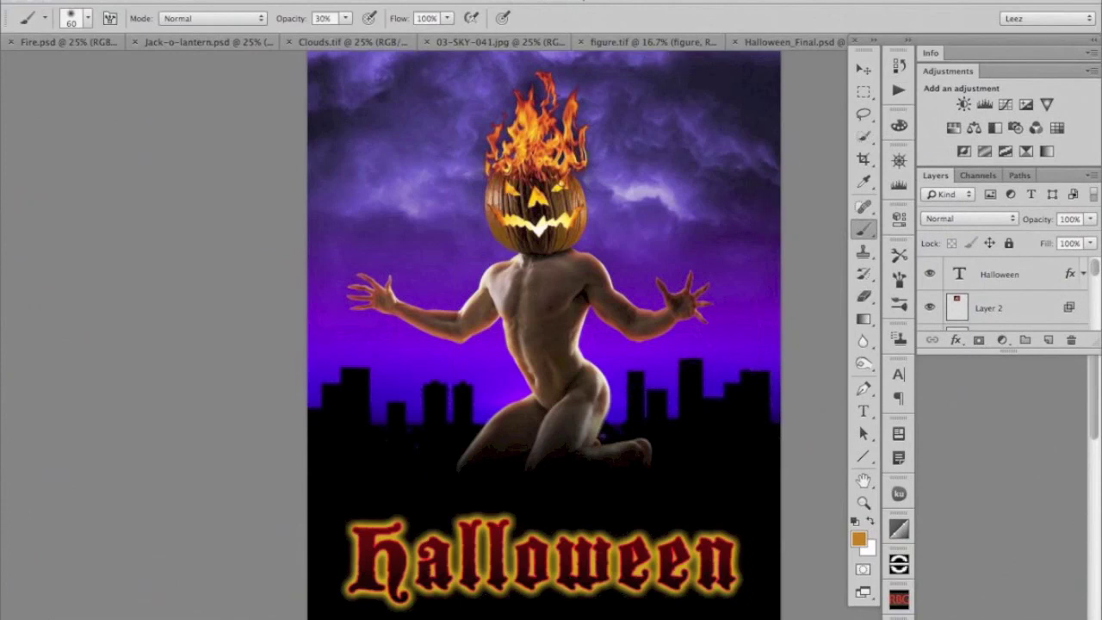
# Step: Turn the Application Frame off and on again, and display the Halloween poster in full screen mode
pyautogui.click(534, 0)
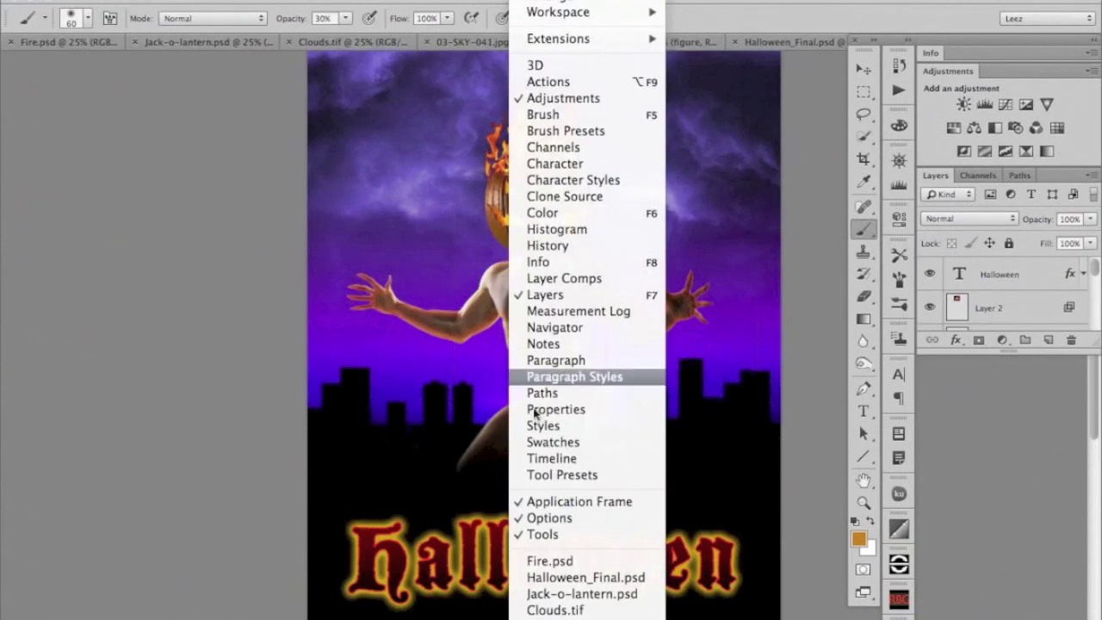
pyautogui.click(535, 502)
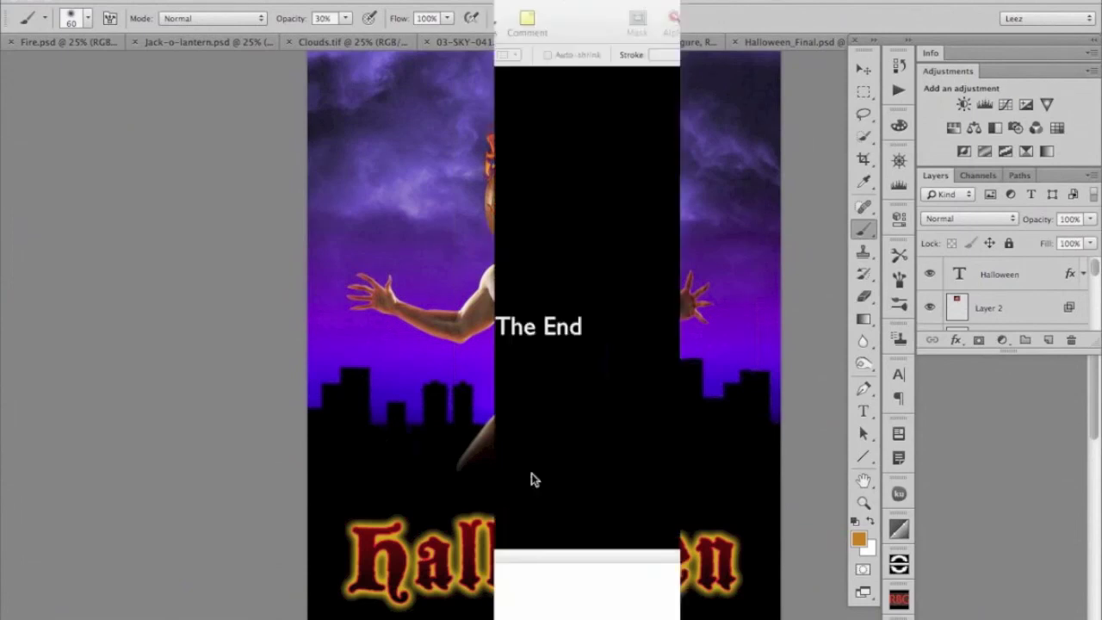
pyautogui.click(534, 0)
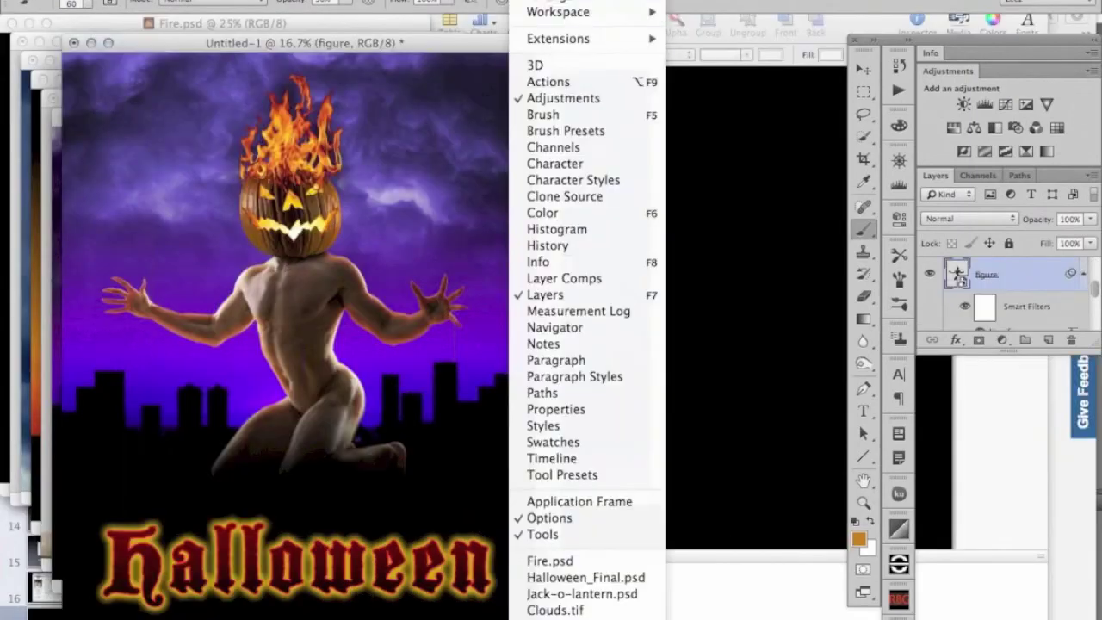
pyautogui.click(564, 503)
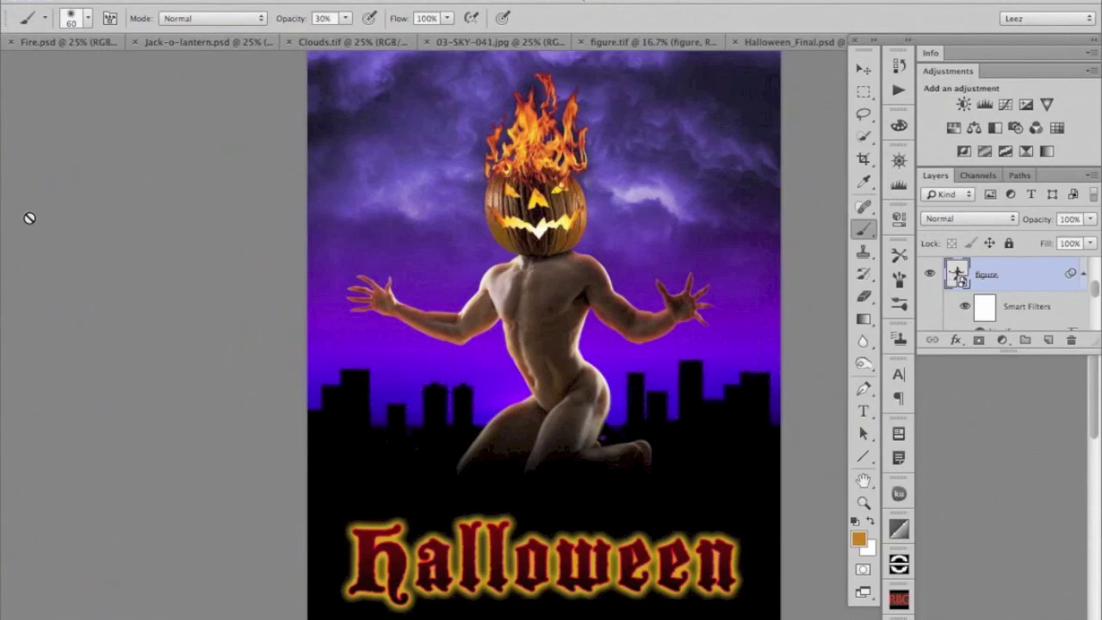
pyautogui.press('f')
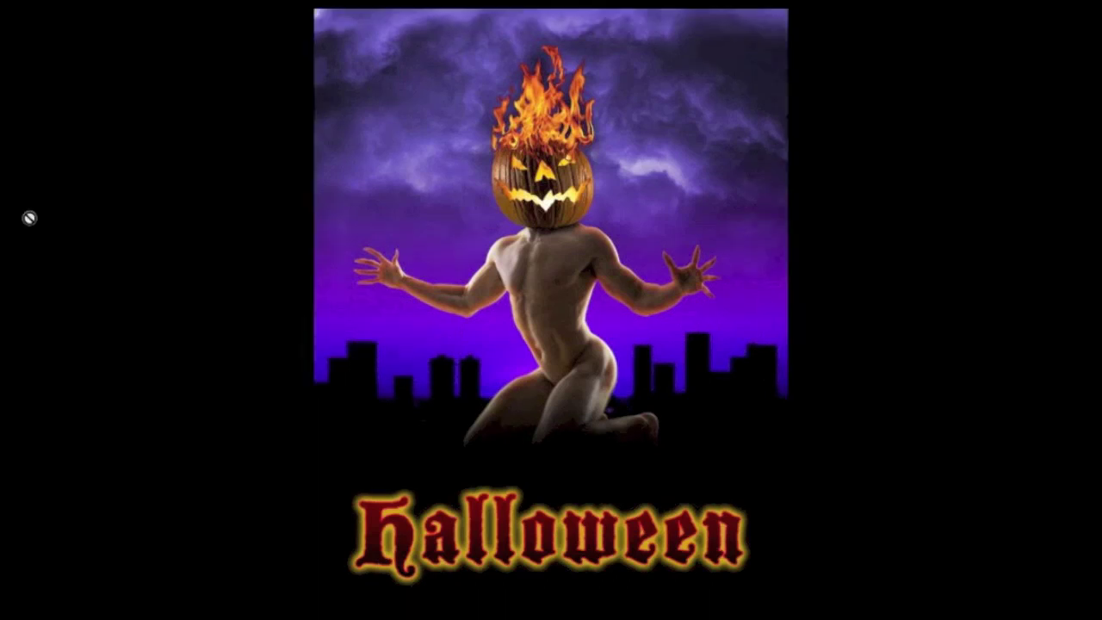